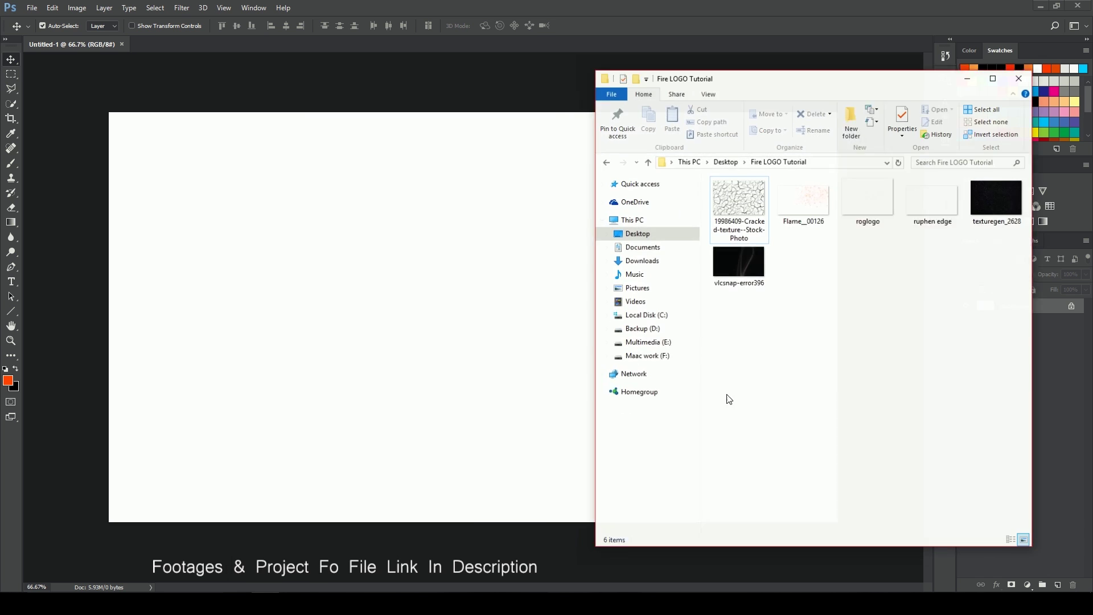
# - Preview the source images in the Fire LOGO Tutorial folder, starting with the cracked texture, and close the viewer
pyautogui.click(738, 218)
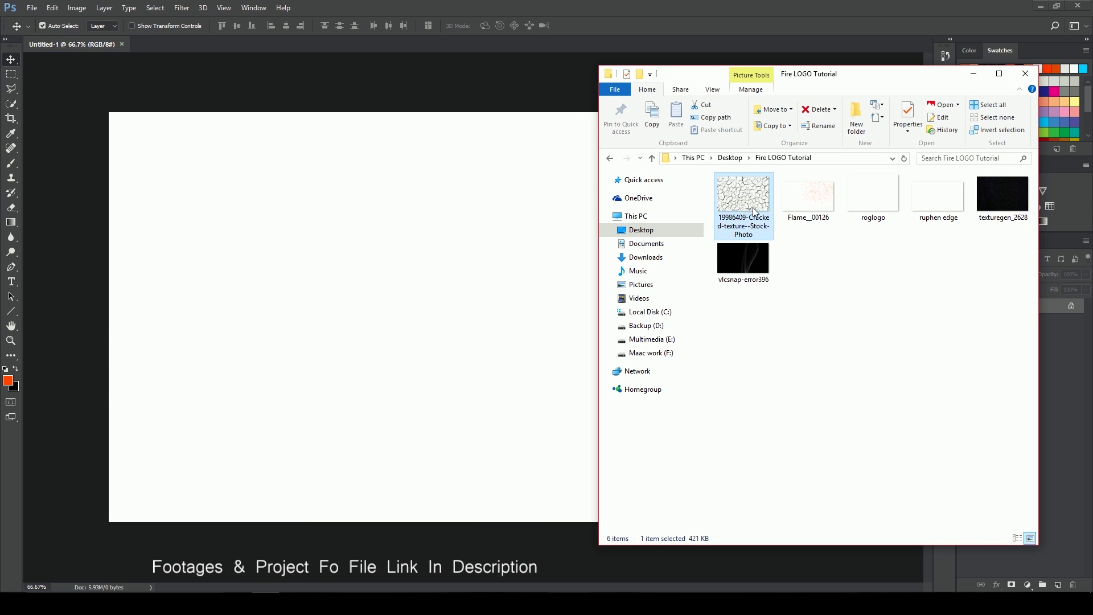
pyautogui.doubleClick(752, 209)
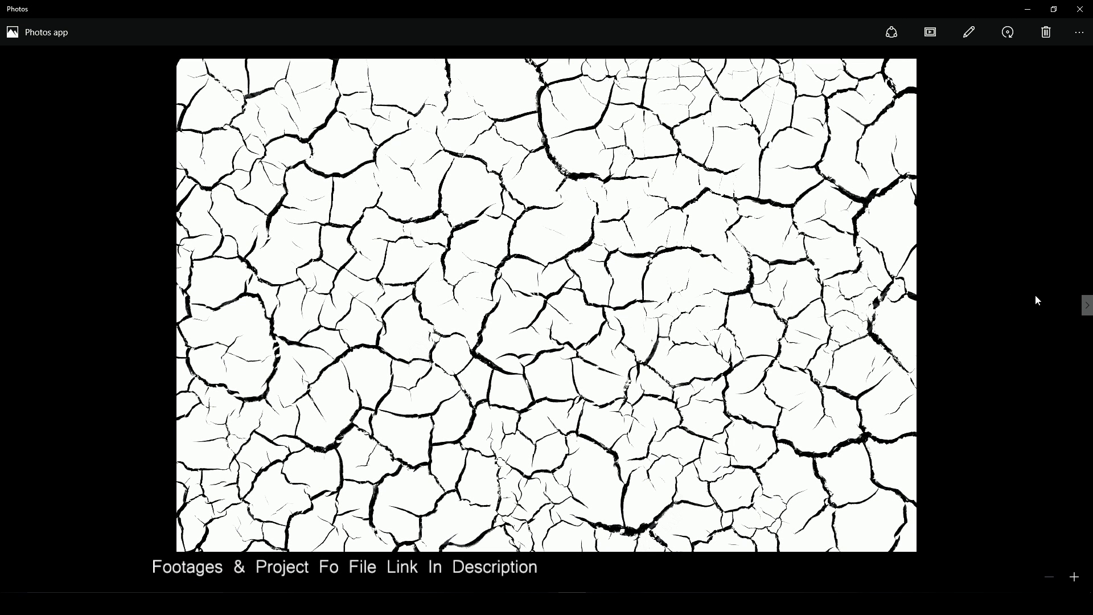
pyautogui.click(1088, 305)
pyautogui.click(1088, 305)
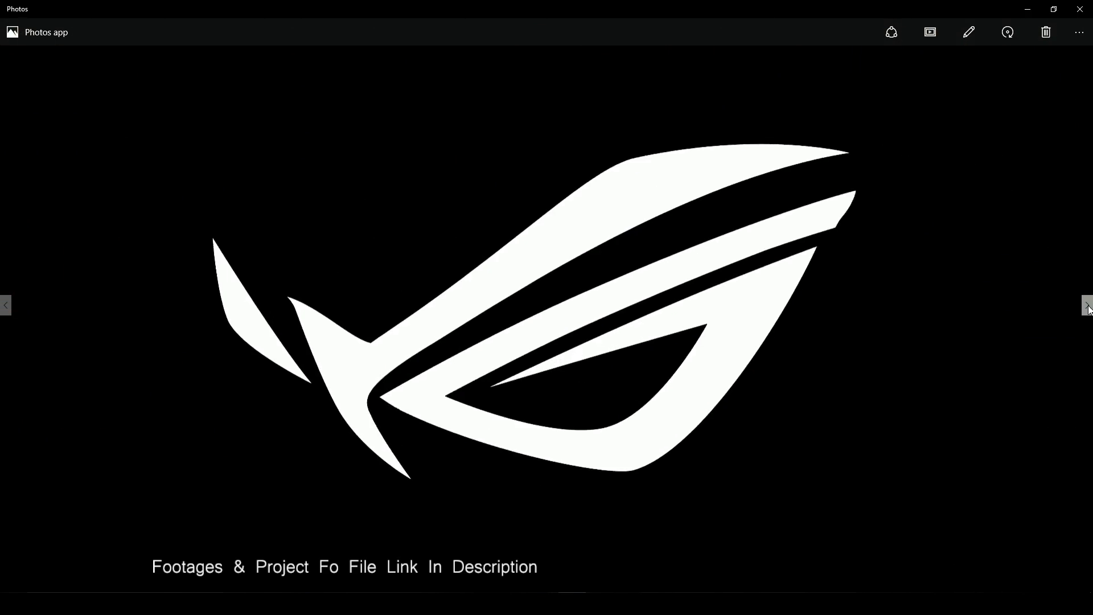
pyautogui.click(1088, 305)
pyautogui.click(1088, 305)
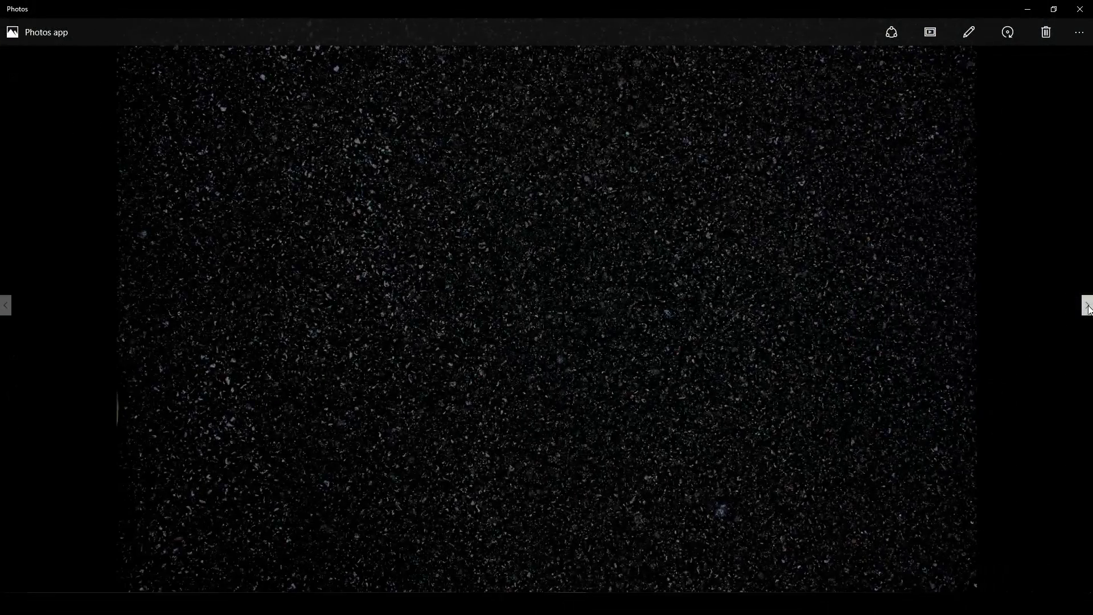
pyautogui.click(1088, 305)
pyautogui.click(1088, 306)
pyautogui.click(1080, 9)
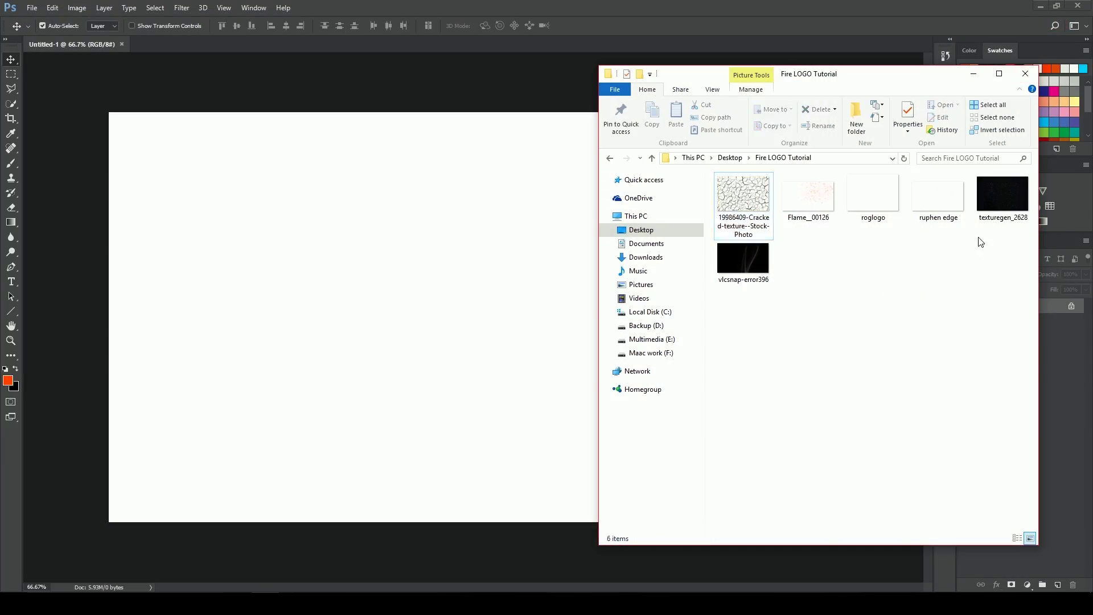
# - Open all six Fire LOGO Tutorial images as separate documents in Photoshop and look through them up to texturegen_2628.jpg
pyautogui.moveTo(1018, 393); pyautogui.dragTo(284, 165)
pyautogui.moveTo(215, 52); pyautogui.dragTo(210, 44)
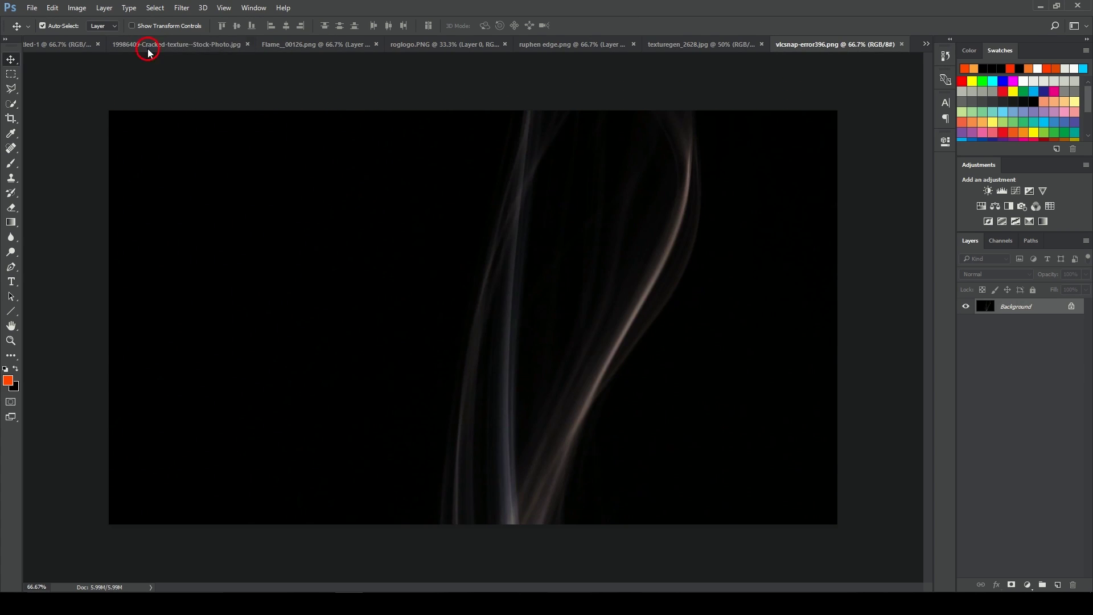
pyautogui.click(148, 44)
pyautogui.click(374, 45)
pyautogui.click(484, 44)
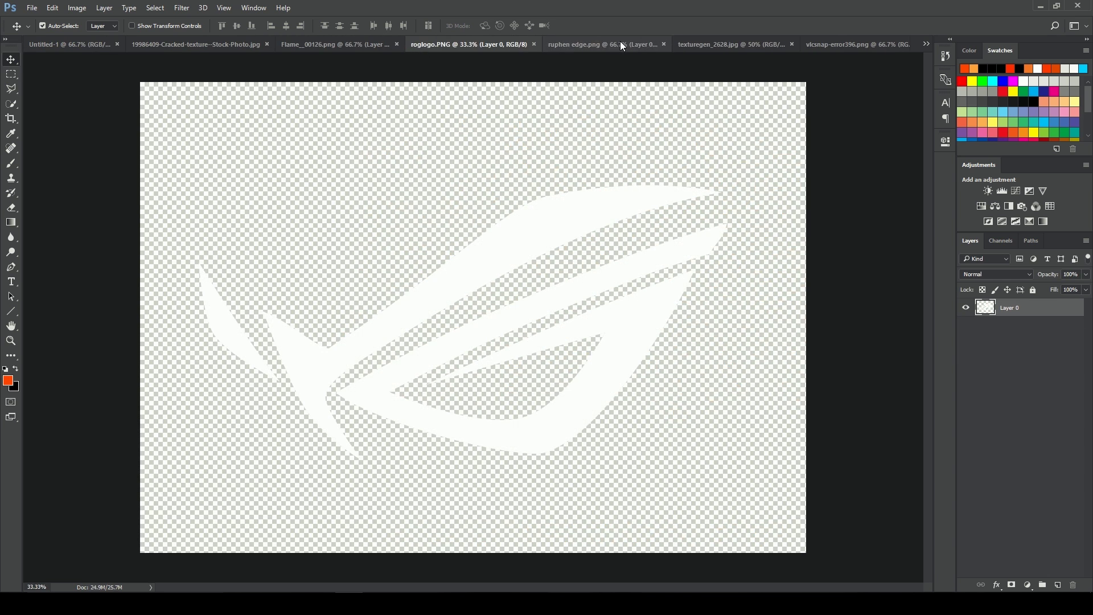
pyautogui.click(620, 43)
pyautogui.click(752, 45)
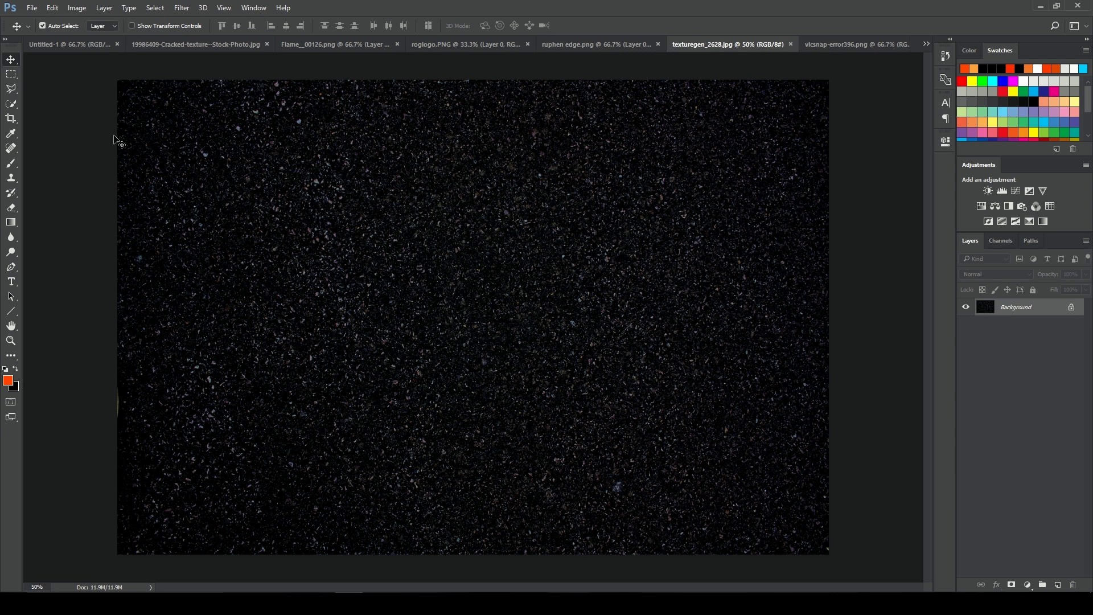
# - Copy the entire texturegen_2628.jpg image and paste it into the Untitled-1 document
pyautogui.click(11, 74)
pyautogui.hotkey('ctrl', 'a')
pyautogui.hotkey('ctrl', 'c')
pyautogui.moveTo(257, 231); pyautogui.dragTo(829, 554)
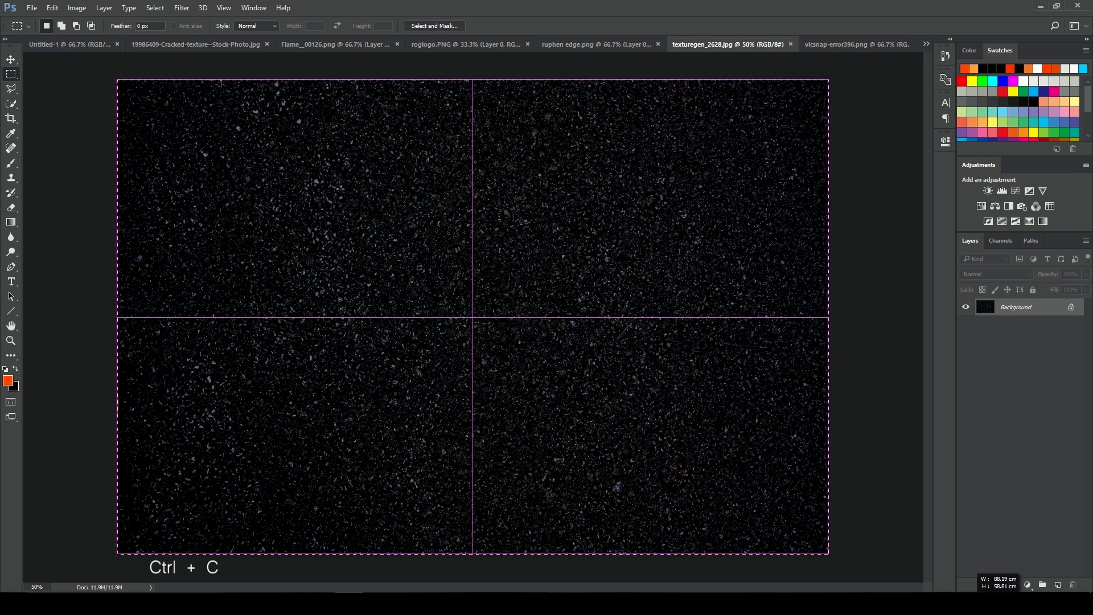
pyautogui.click(71, 44)
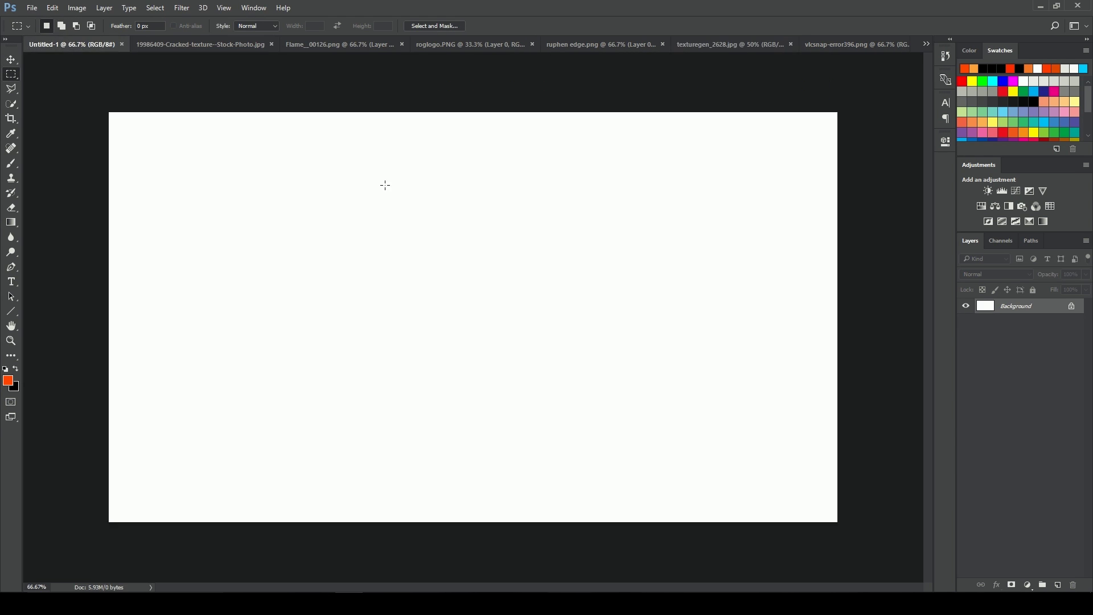
pyautogui.hotkey('ctrl', 'v')
# - Scale the pasted speckle texture to about 81% and centre it so that it covers the canvas
pyautogui.hotkey('ctrl', 't')
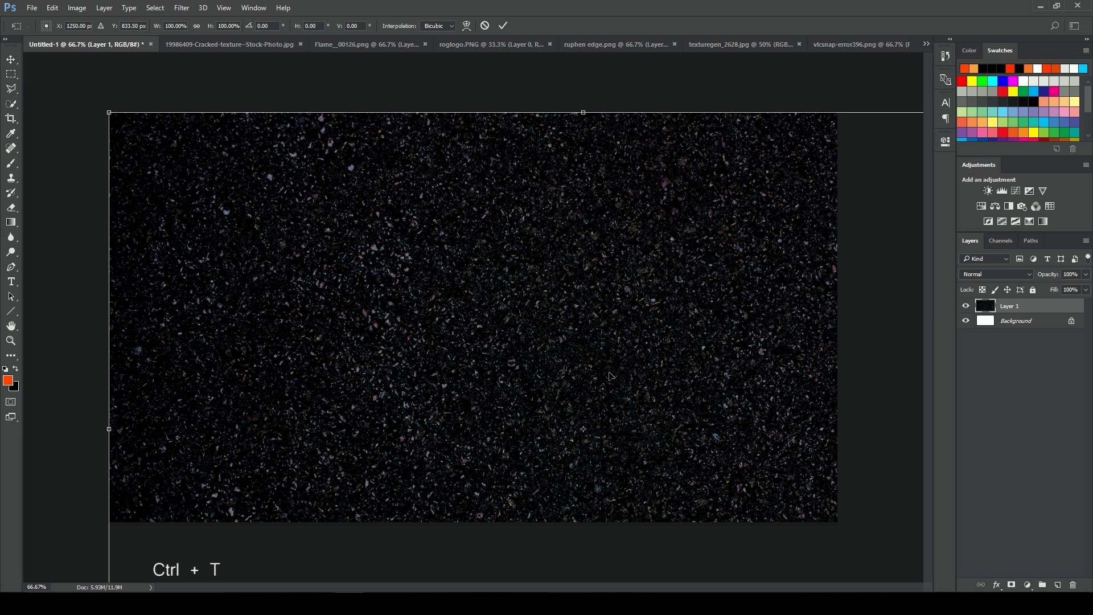
pyautogui.scroll(-5, 660, 458)
pyautogui.moveTo(699, 482); pyautogui.dragTo(629, 437)
pyautogui.moveTo(575, 359)
pyautogui.mouseDown()
pyautogui.moveTo(571, 334)
pyautogui.moveTo(567, 344)
pyautogui.mouseUp()
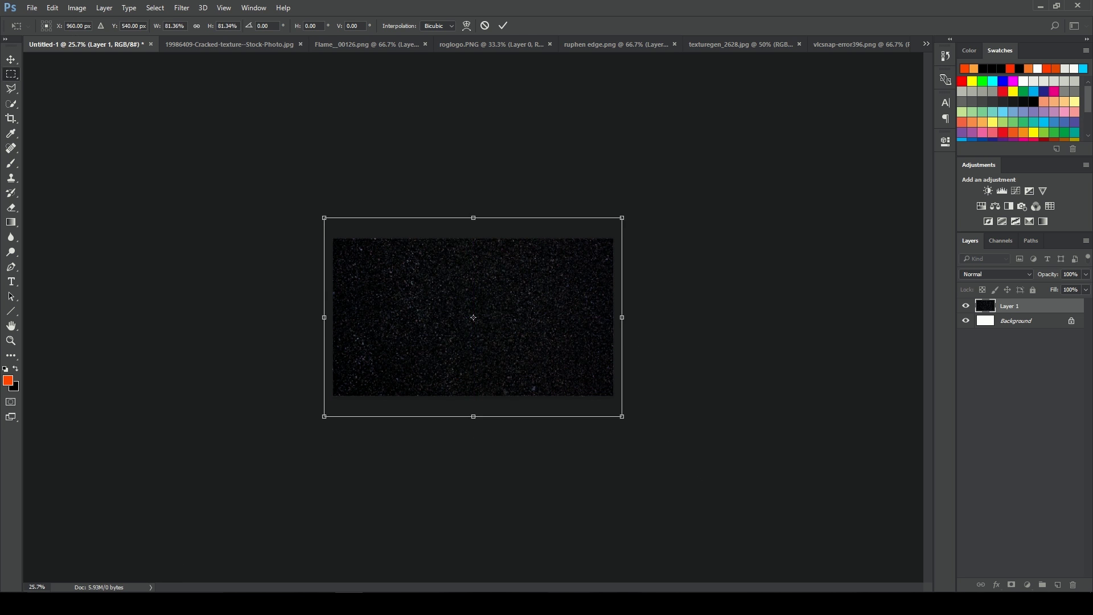
pyautogui.press('Return')
pyautogui.scroll(3, 488, 345)
pyautogui.scroll(2, 488, 345)
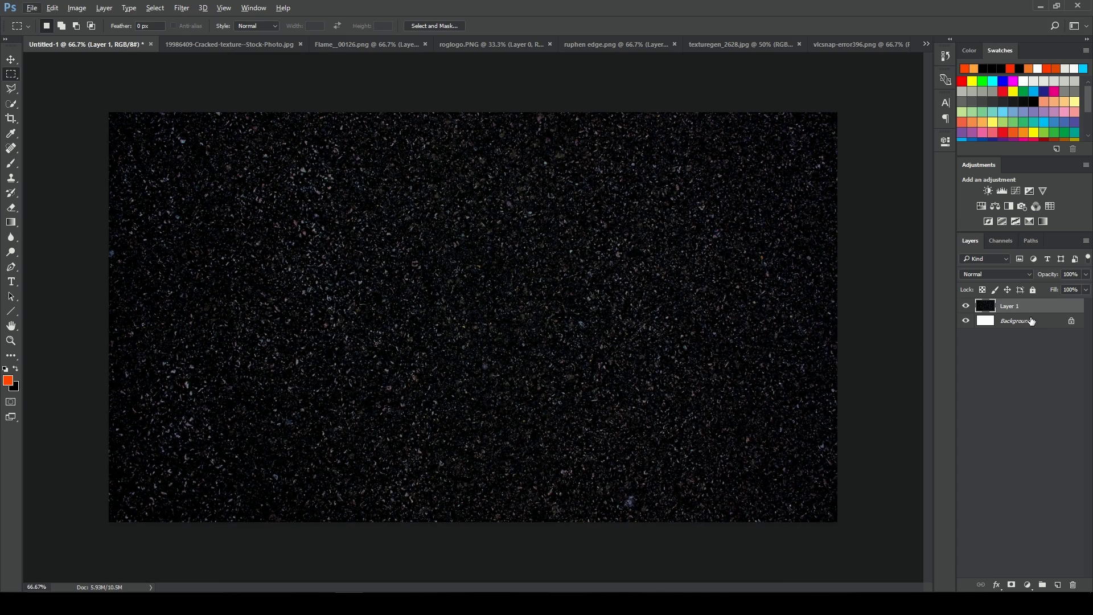
# - Add a Gradient Map adjustment layer above the texture using the Black, White preset
pyautogui.scroll(2, 488, 349)
pyautogui.scroll(-2, 449, 348)
pyautogui.click(1028, 585)
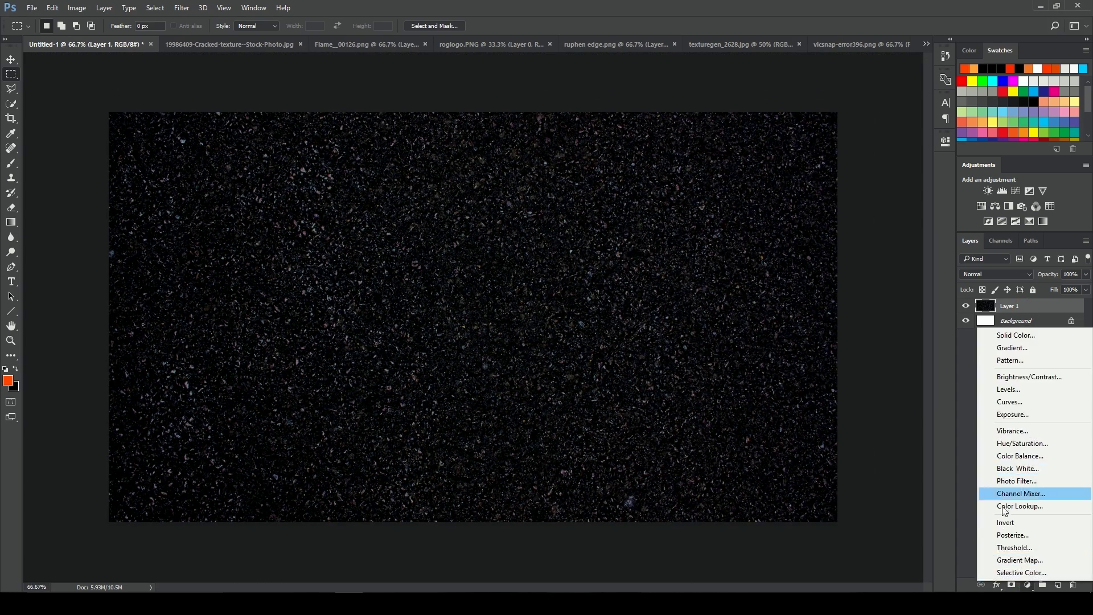
pyautogui.click(1012, 560)
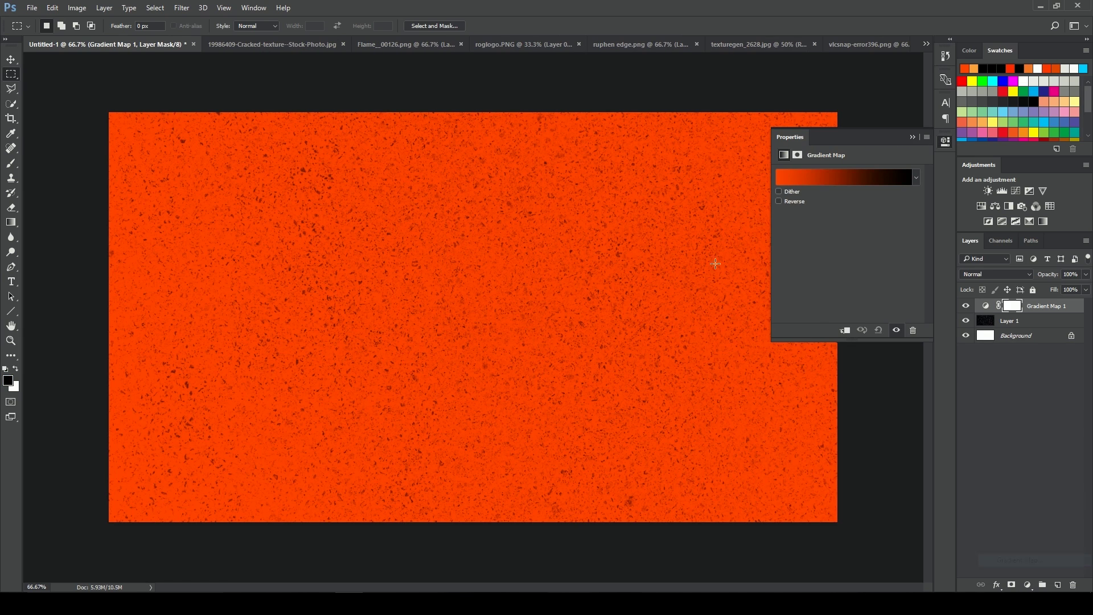
pyautogui.click(827, 185)
pyautogui.click(734, 291)
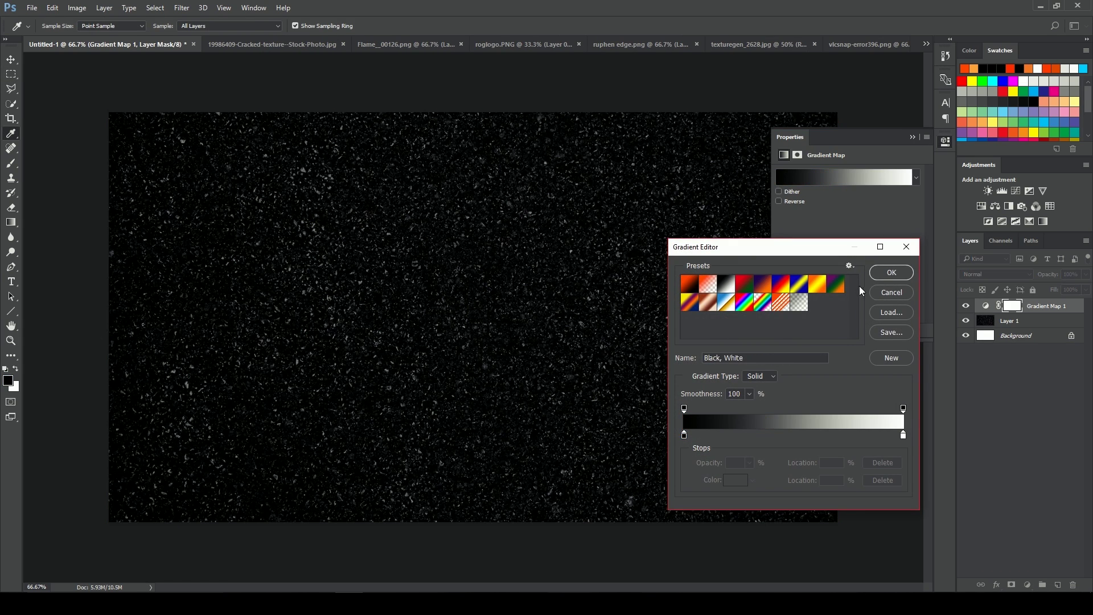
pyautogui.click(887, 275)
pyautogui.click(913, 138)
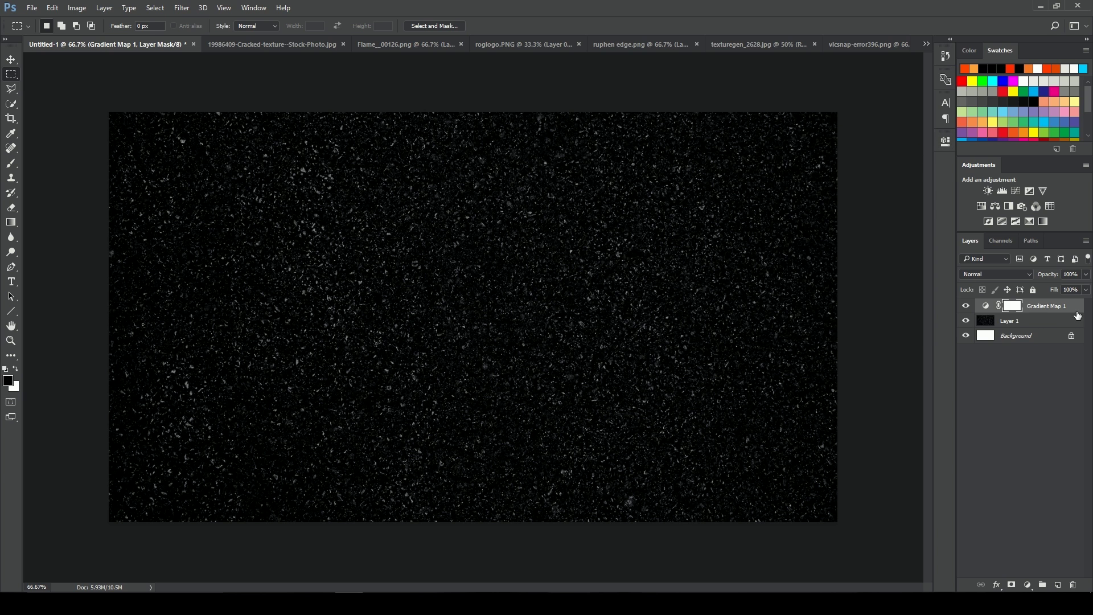
# - Merge the Gradient Map adjustment with the speckle texture layer into a single layer
pyautogui.click(1049, 323)
pyautogui.keyDown('shift'); pyautogui.click(1050, 307); pyautogui.keyUp('shift')
pyautogui.rightClick(1049, 311)
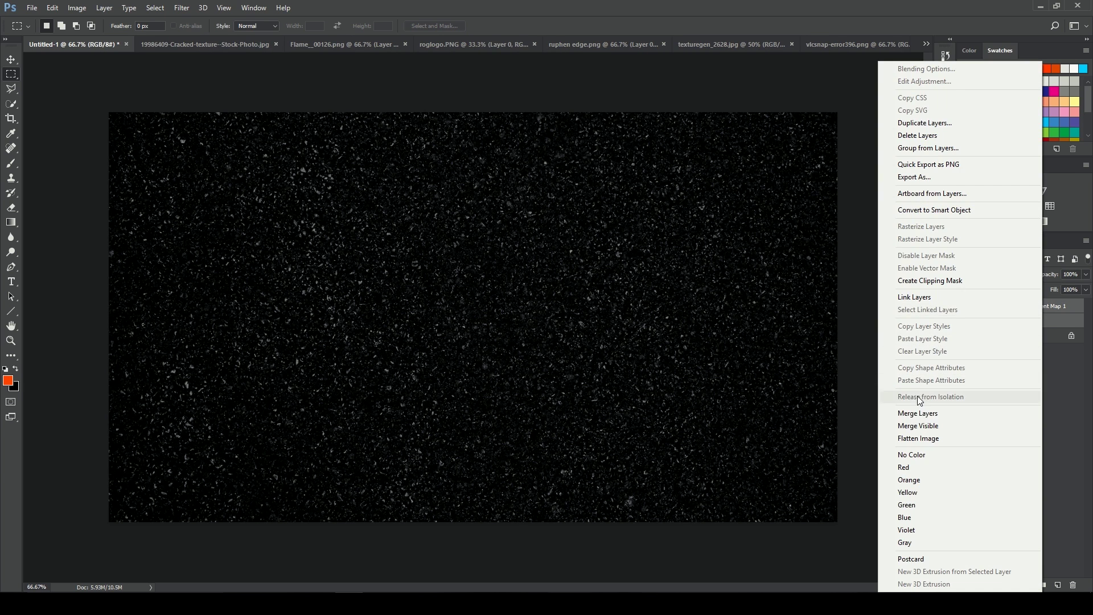
pyautogui.click(917, 414)
pyautogui.click(1029, 310)
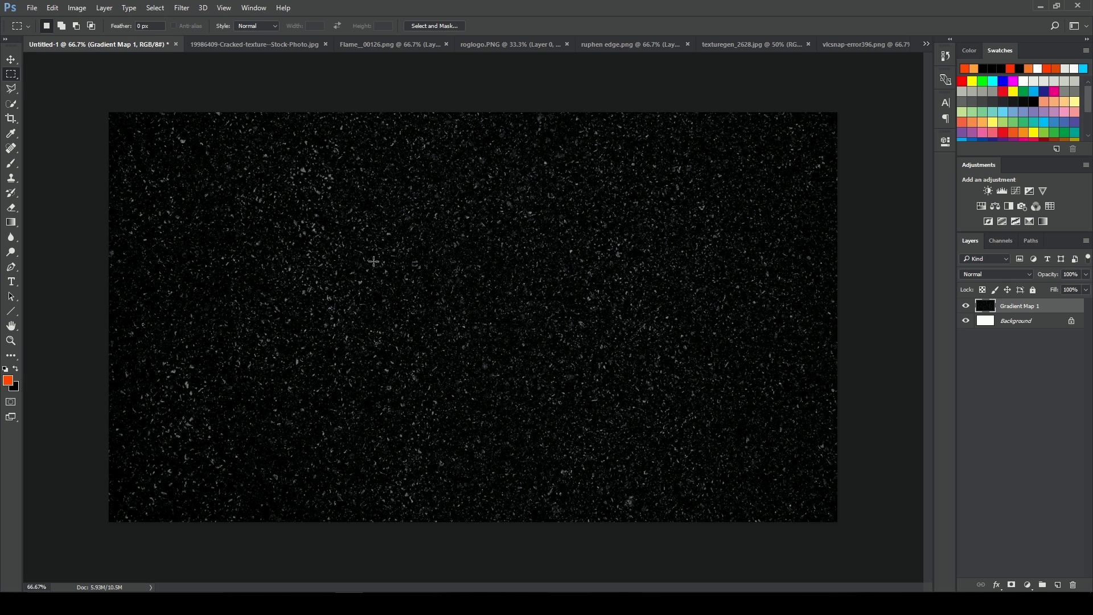
# - Add a new layer, fill a rectangular selection around the canvas centre with the black background colour, and deselect
pyautogui.click(1057, 585)
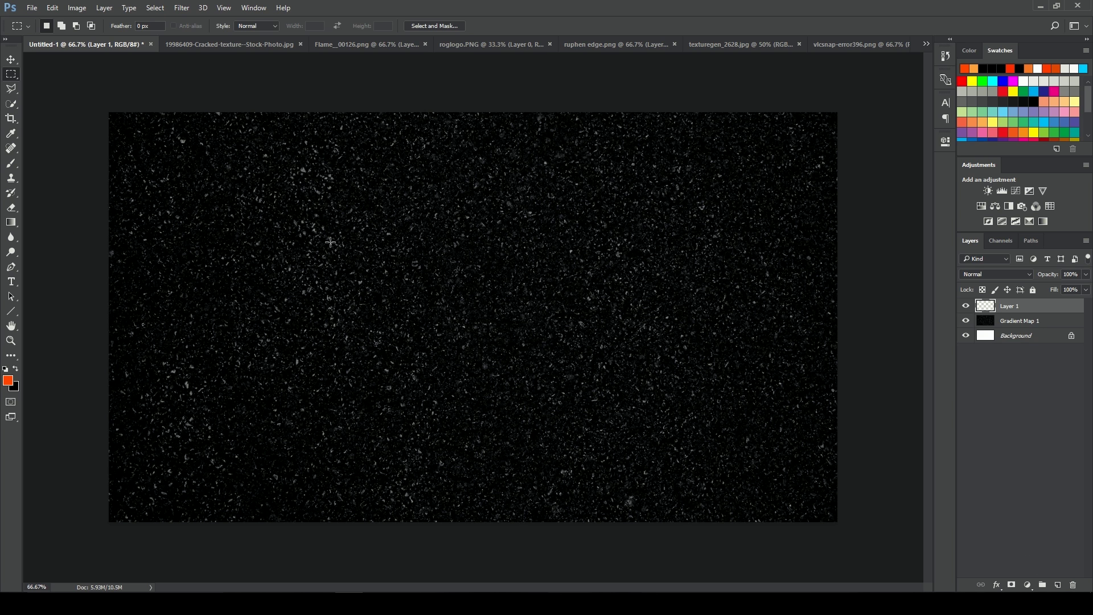
pyautogui.moveTo(305, 233); pyautogui.dragTo(654, 423)
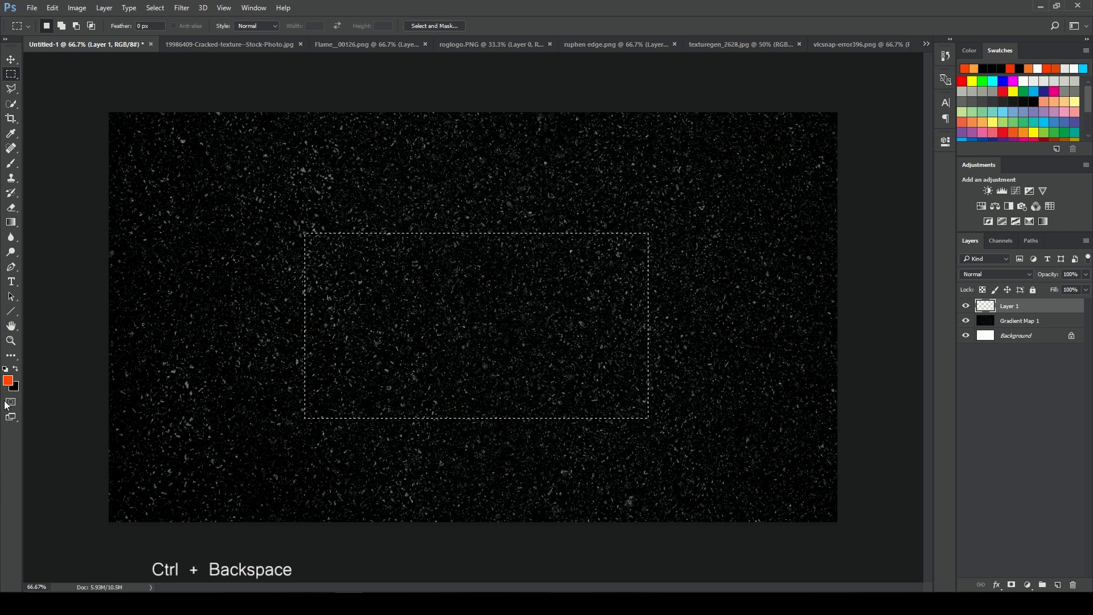
pyautogui.hotkey('ctrl', 'BackSpace')
pyautogui.rightClick(470, 305)
pyautogui.click(512, 313)
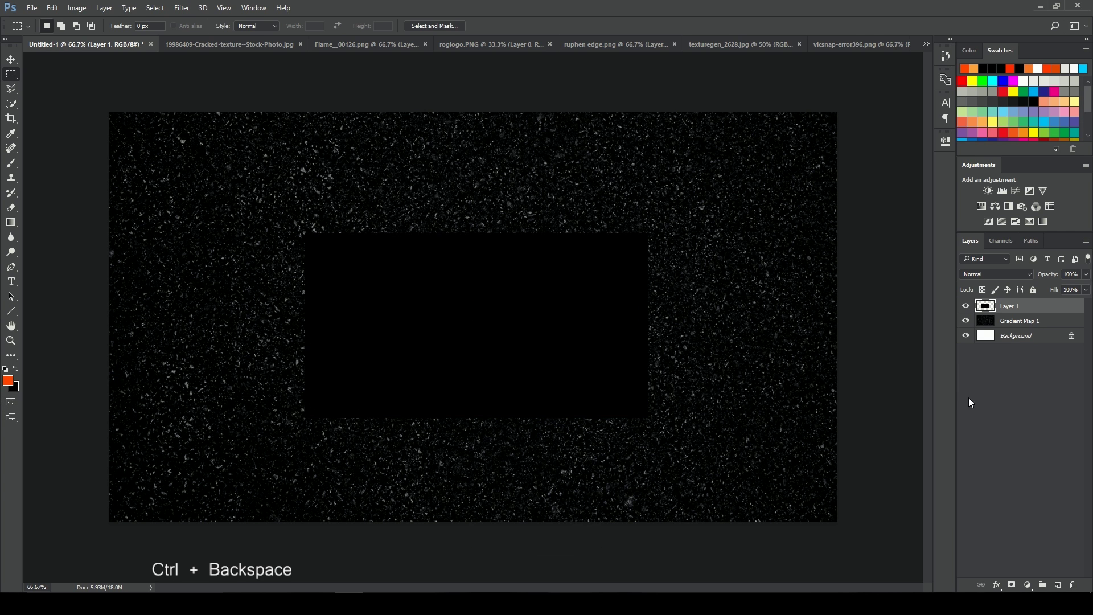
# - Centre the black rectangle on the canvas, enlarge it to about 121%, and stretch it slightly taller
pyautogui.hotkey('ctrl', 't')
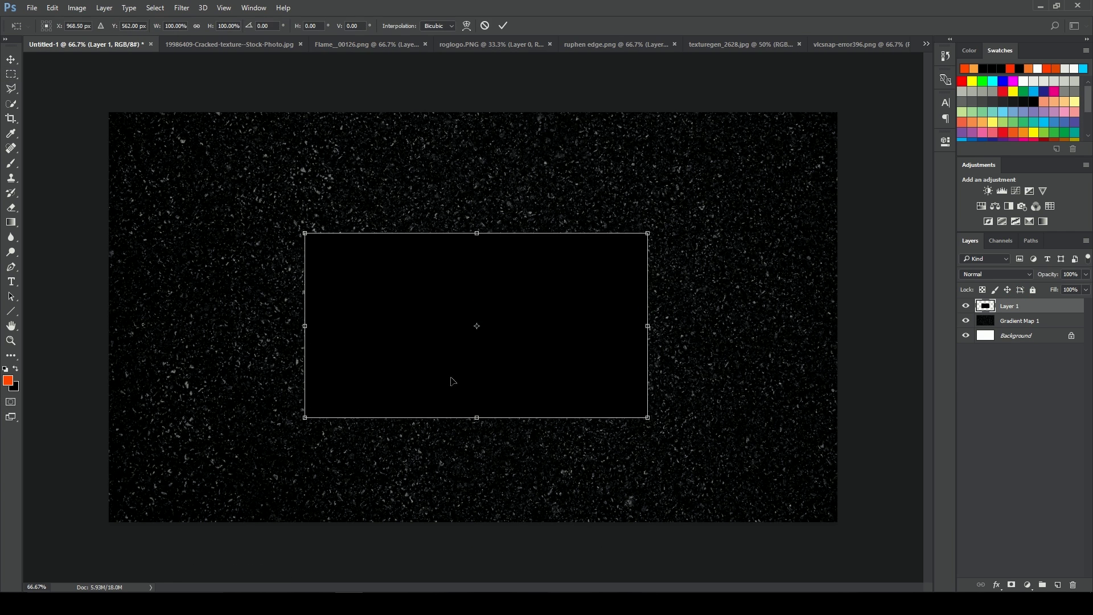
pyautogui.moveTo(586, 371)
pyautogui.mouseDown()
pyautogui.moveTo(581, 349)
pyautogui.moveTo(585, 359)
pyautogui.mouseUp()
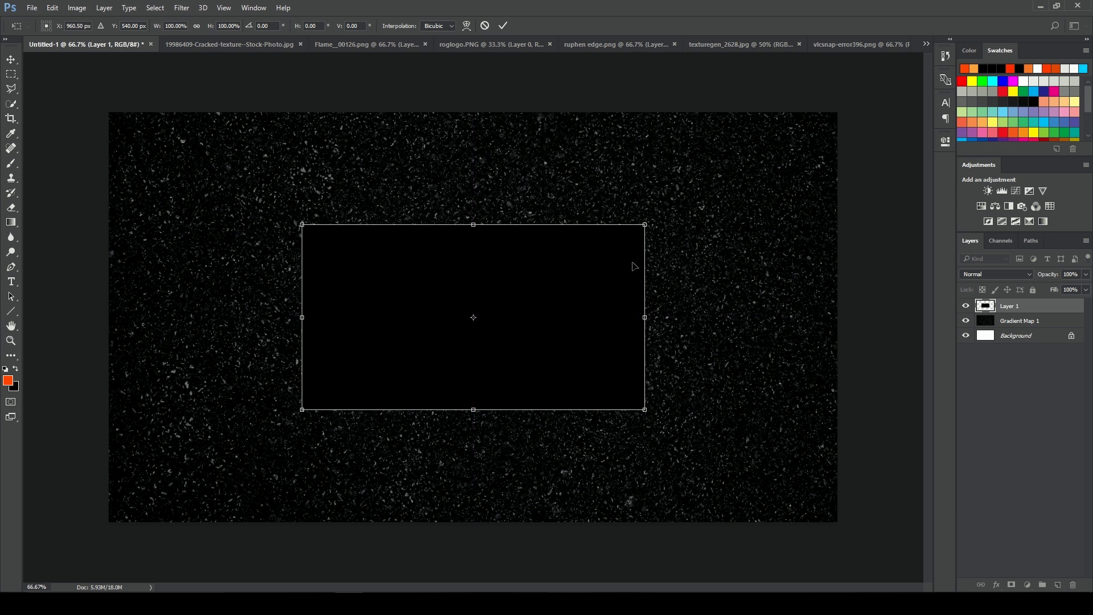
pyautogui.moveTo(653, 229); pyautogui.dragTo(685, 211)
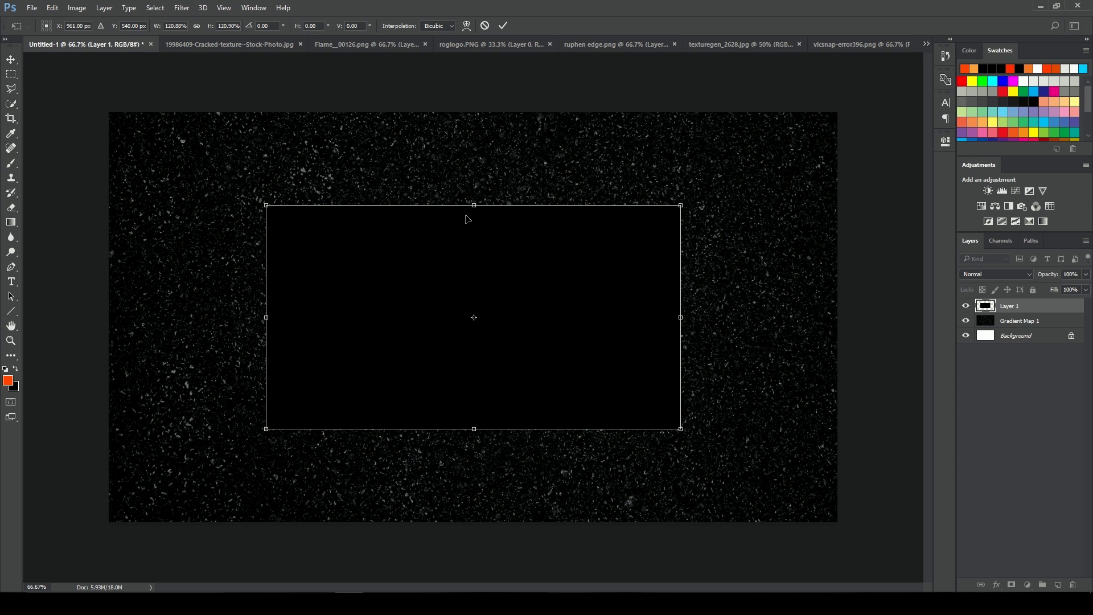
pyautogui.moveTo(478, 212); pyautogui.dragTo(479, 208)
pyautogui.press('m')
pyautogui.press('Return')
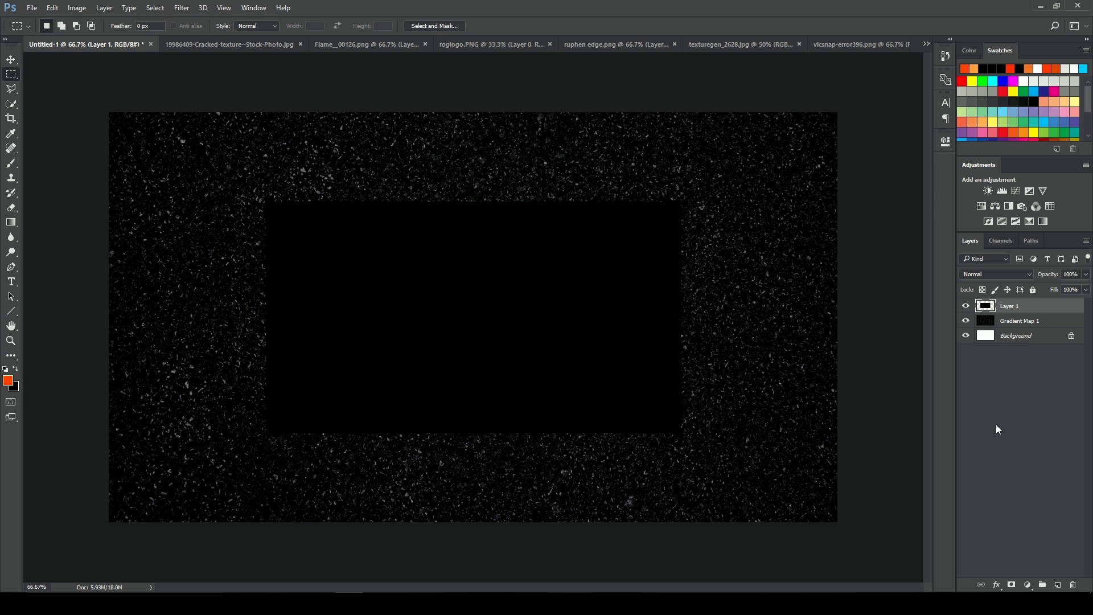
# - Load the black rectangle's outline as a selection on the Gradient Map 1 layer and hide the rectangle layer
pyautogui.click(996, 425)
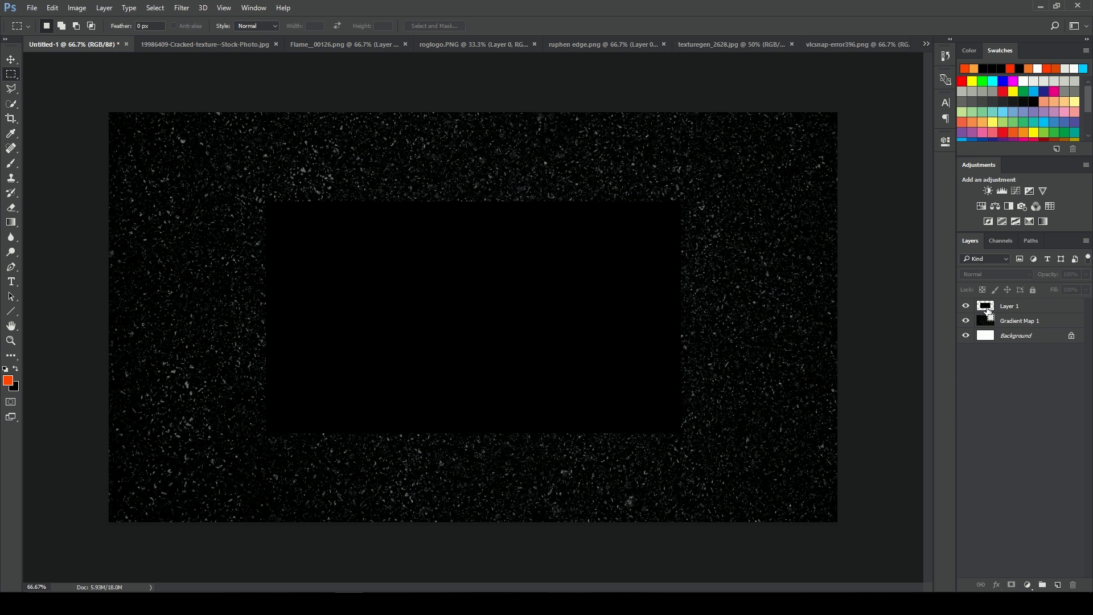
pyautogui.click(1009, 322)
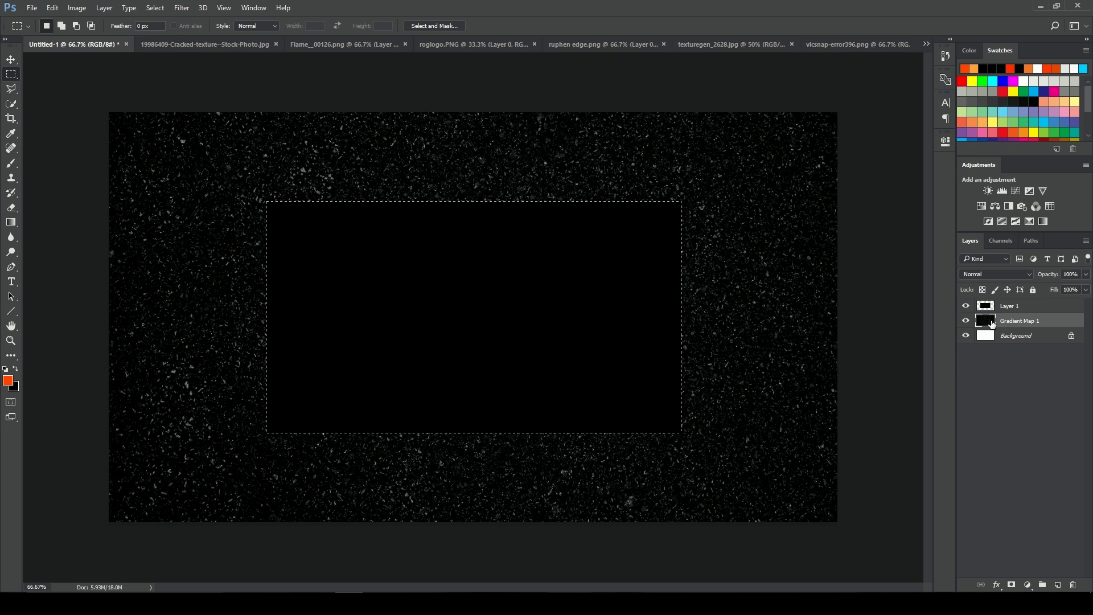
pyautogui.click(967, 307)
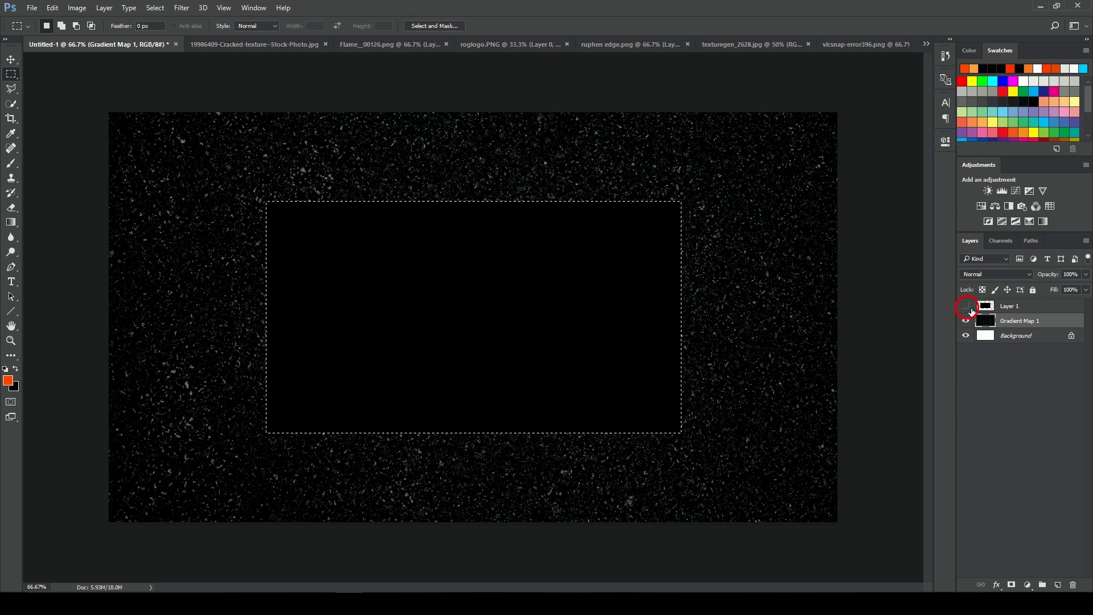
# - Refine the rectangular selection with Select and Mask, setting Smooth to 5 and Feather to 5 px
pyautogui.click(433, 27)
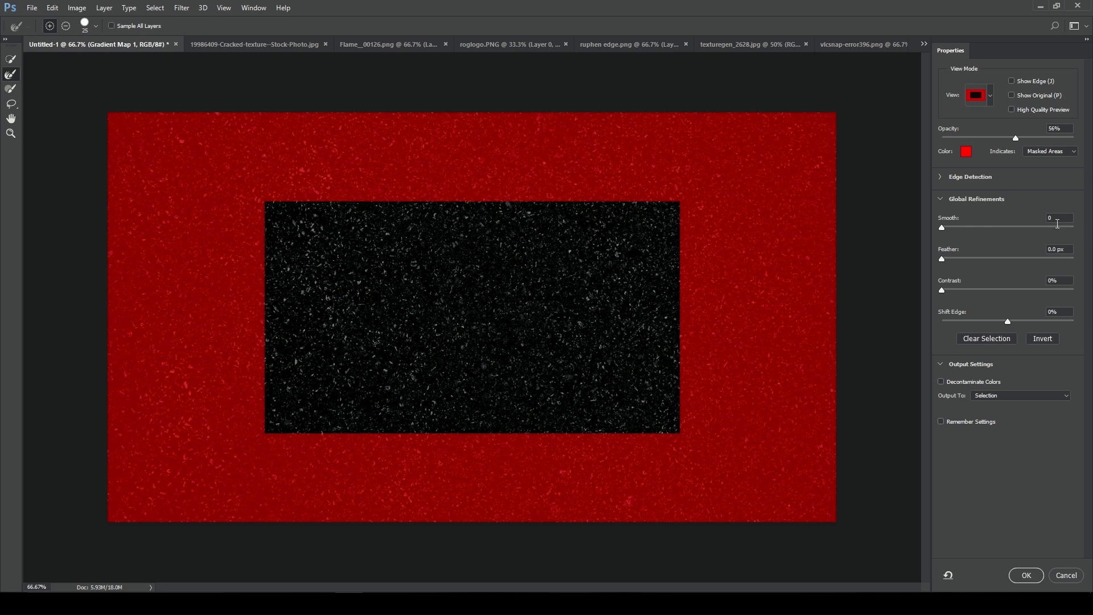
pyautogui.click(1057, 249)
pyautogui.write('5')
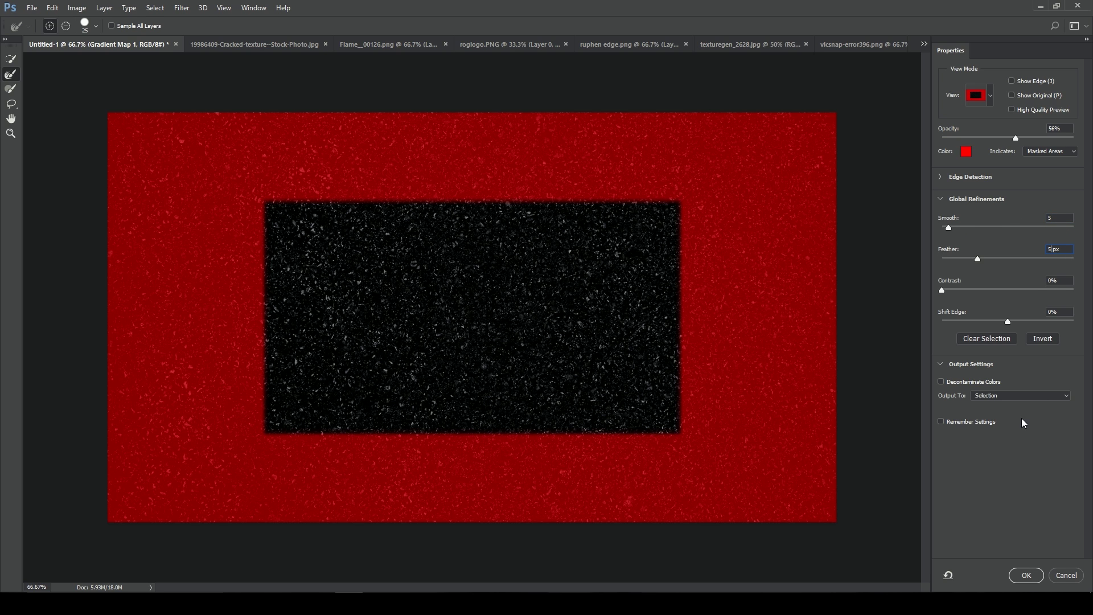
pyautogui.click(1025, 575)
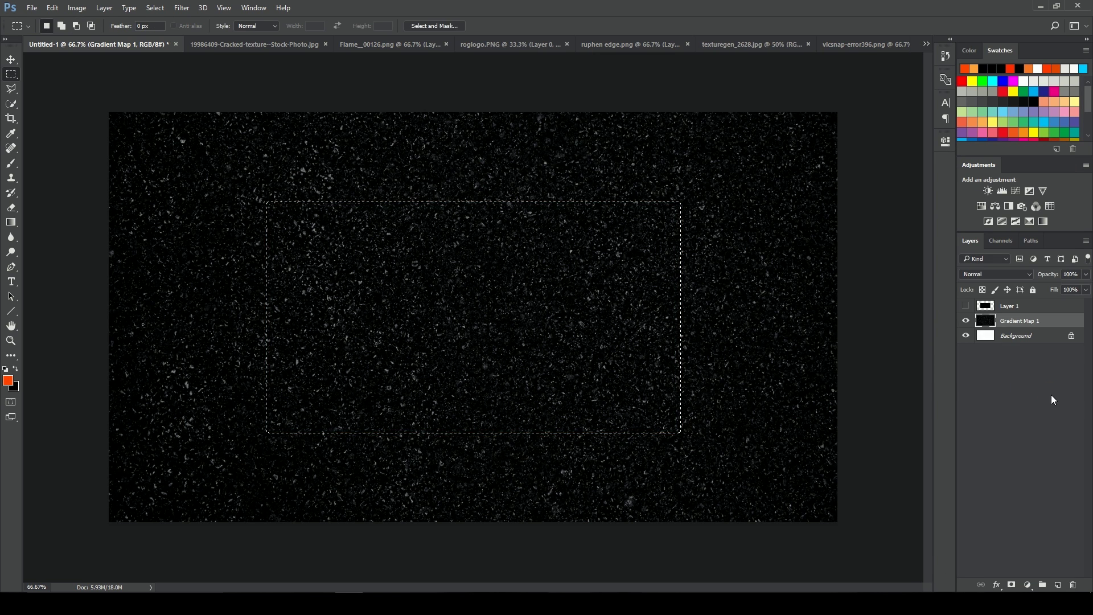
# - Add a layer mask to the texture layer from the softened selection and invert it to cut out the rectangle
pyautogui.click(1012, 585)
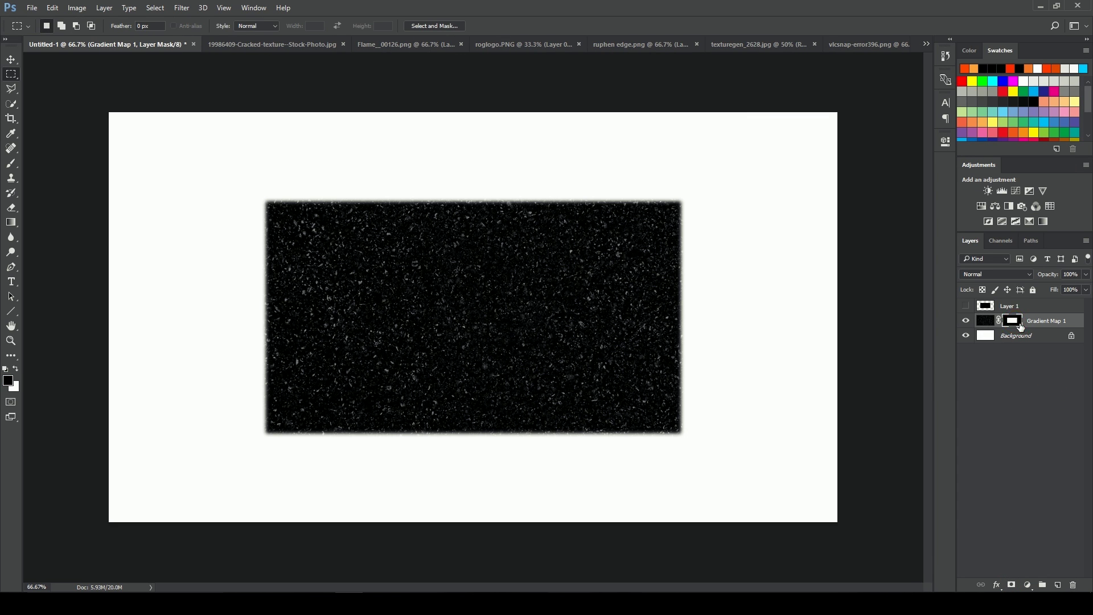
pyautogui.hotkey('ctrl', 'i')
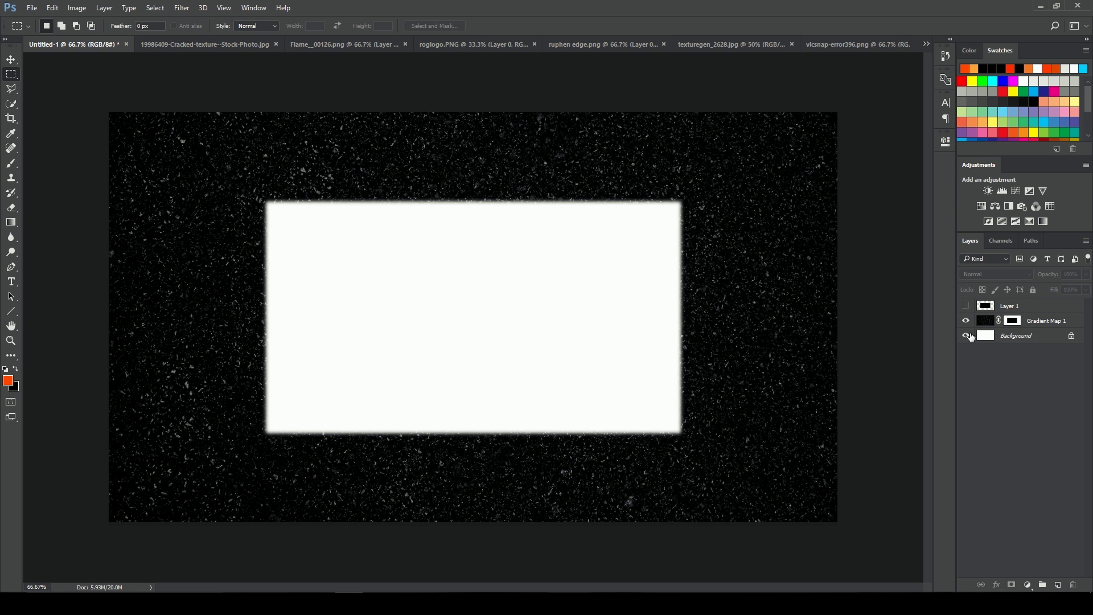
pyautogui.click(968, 335)
pyautogui.click(967, 336)
pyautogui.click(983, 322)
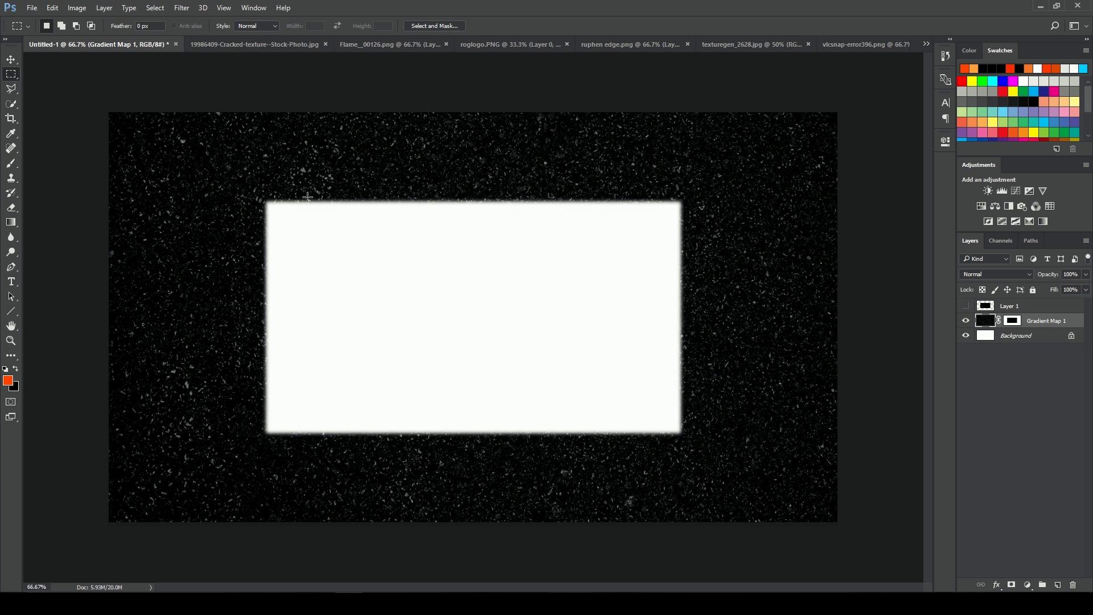
# - Copy the entire ruphen edge.png image and paste it into Untitled-1 above the Gradient Map 1 layer
pyautogui.click(262, 41)
pyautogui.click(534, 46)
pyautogui.click(607, 47)
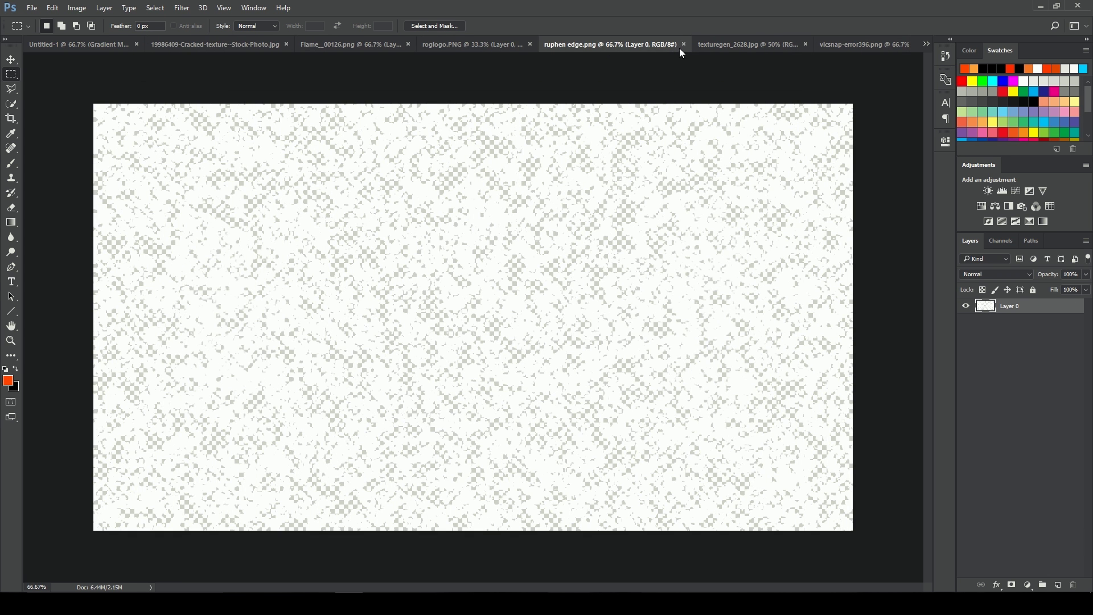
pyautogui.hotkey('ctrl', 'a')
pyautogui.click(92, 44)
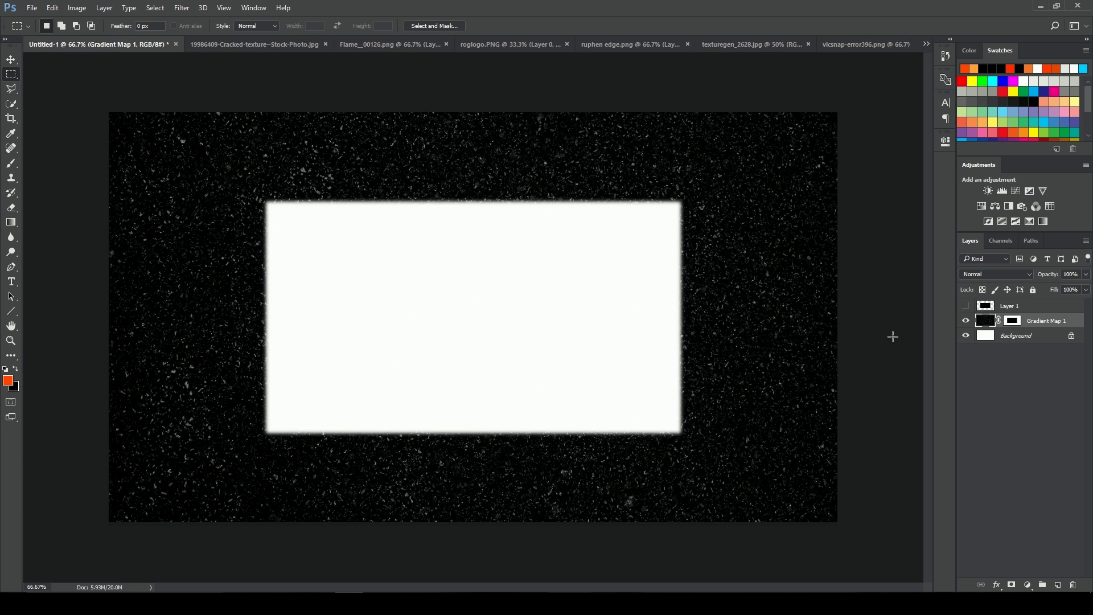
pyautogui.hotkey('ctrl', 'v')
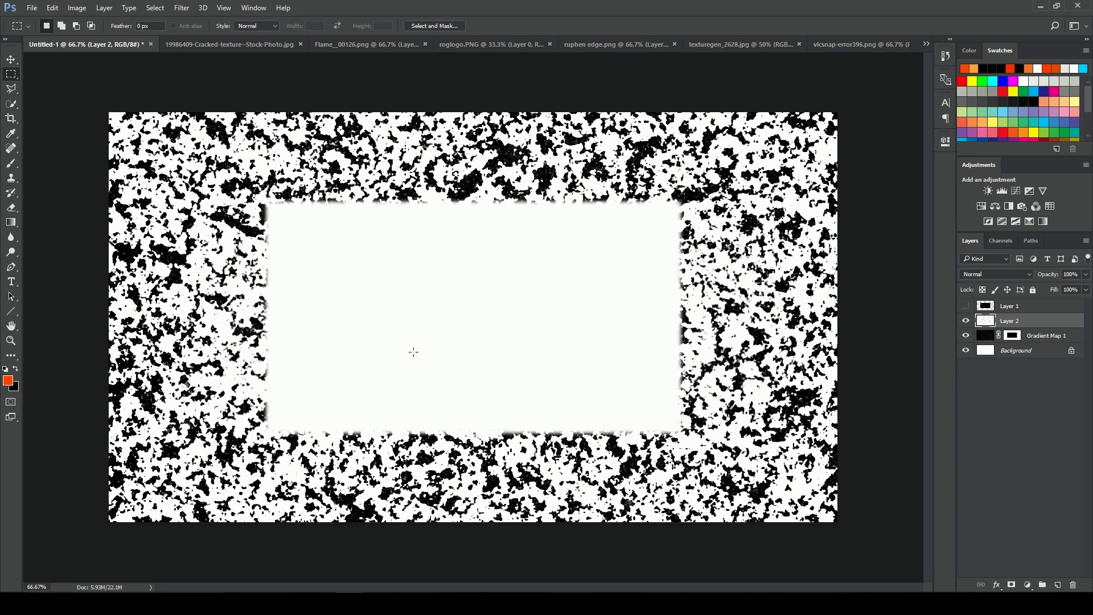
# - Duplicate the Gradient Map 1 layer and delete the duplicate's layer mask
pyautogui.click(1067, 428)
pyautogui.moveTo(1044, 337); pyautogui.dragTo(1058, 586)
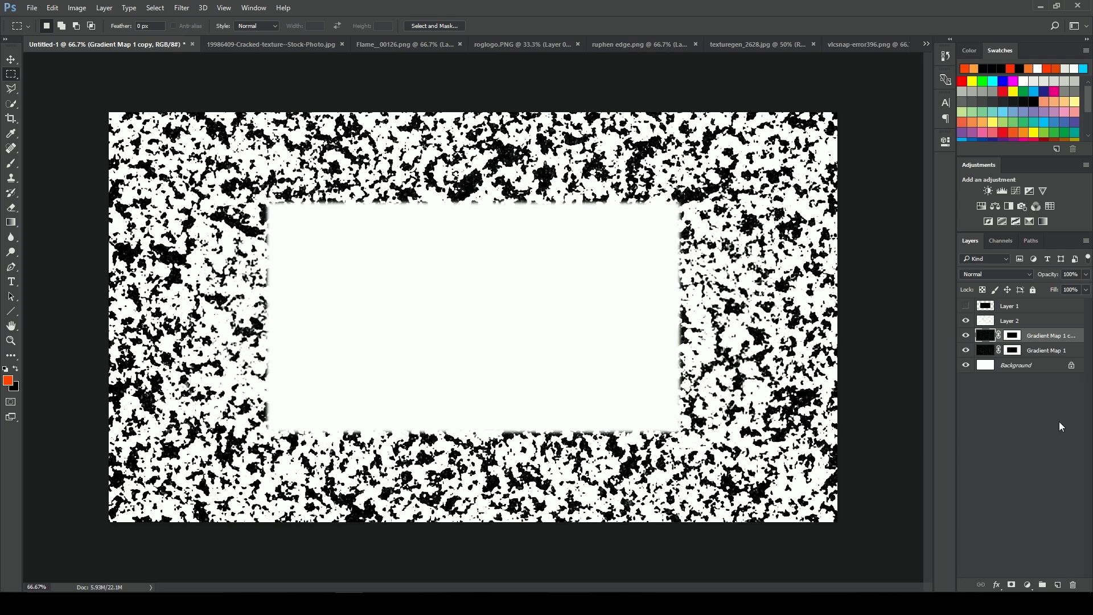
pyautogui.rightClick(1016, 336)
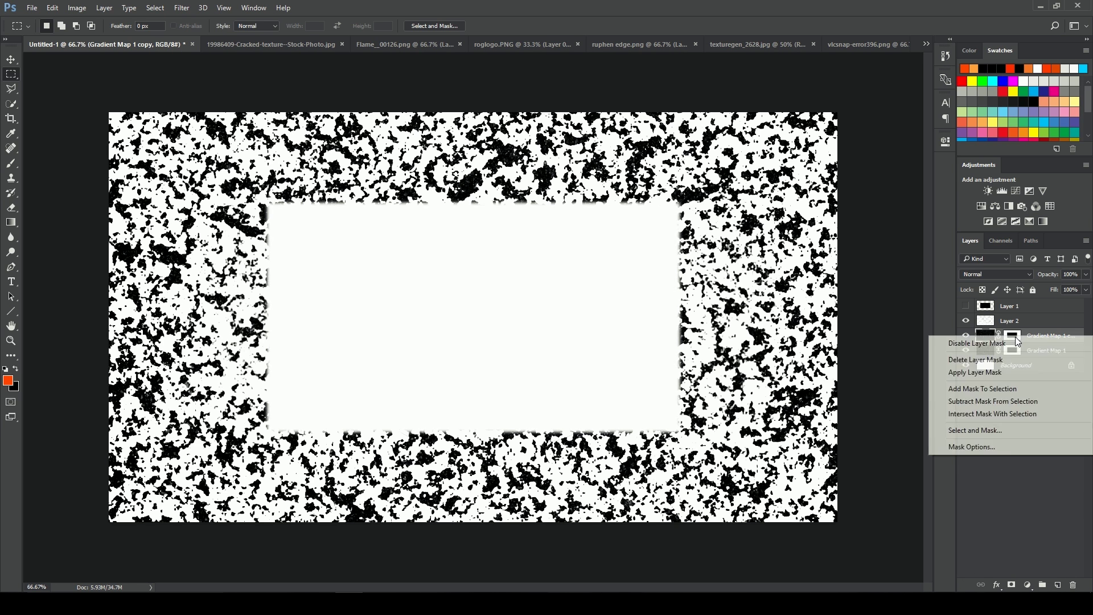
pyautogui.click(968, 361)
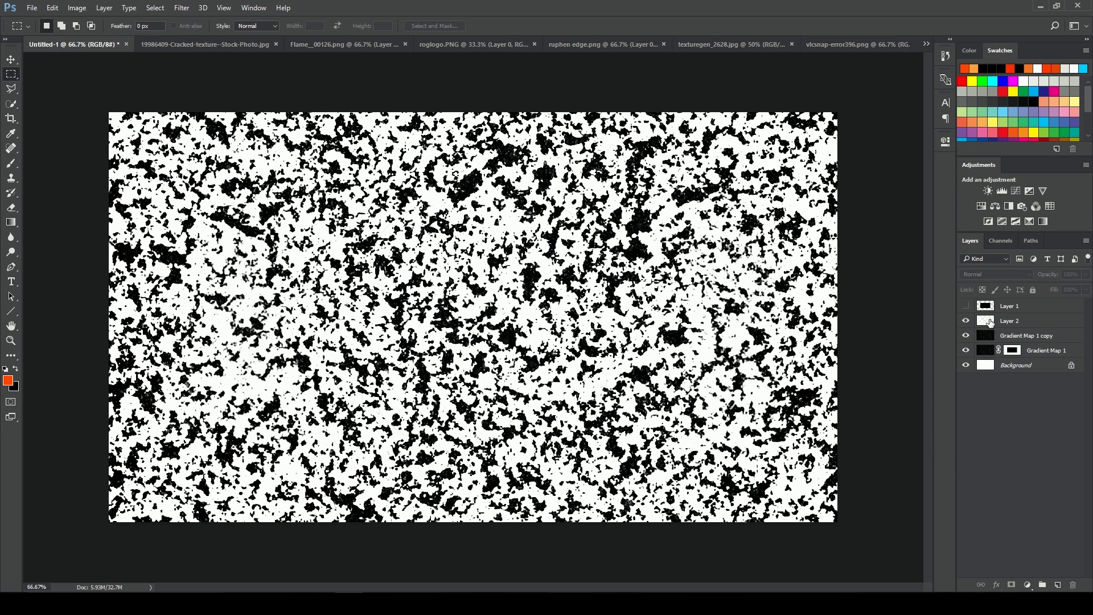
# - Clip the Gradient Map 1 copy to the edge pattern in Layer 2 and hide the original Gradient Map 1 layer
pyautogui.moveTo(1011, 336); pyautogui.dragTo(1005, 321)
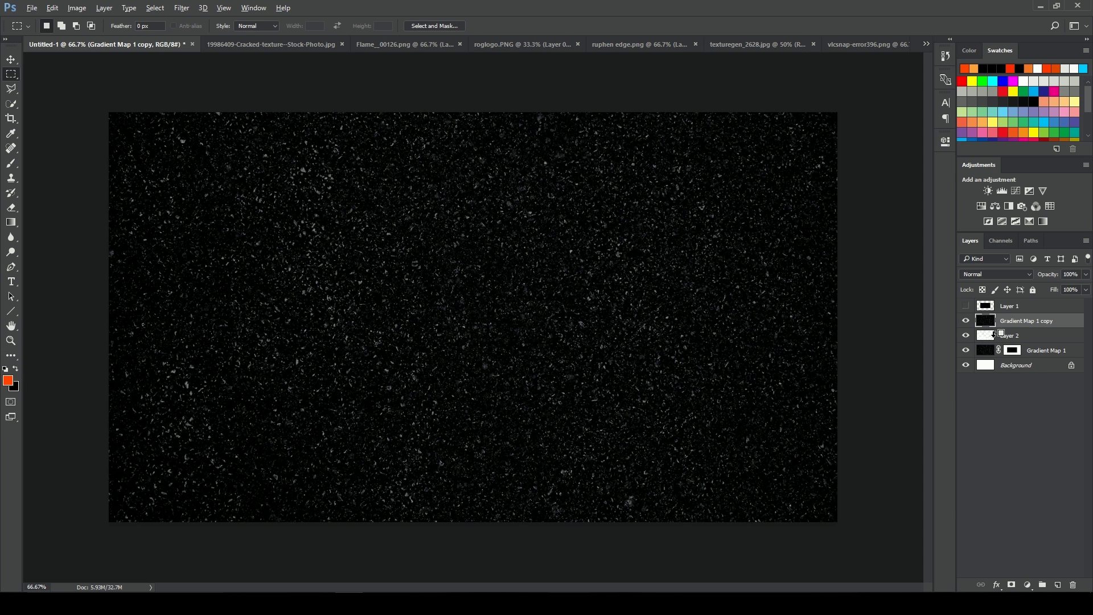
pyautogui.keyDown('alt'); pyautogui.click(997, 330); pyautogui.keyUp('alt')
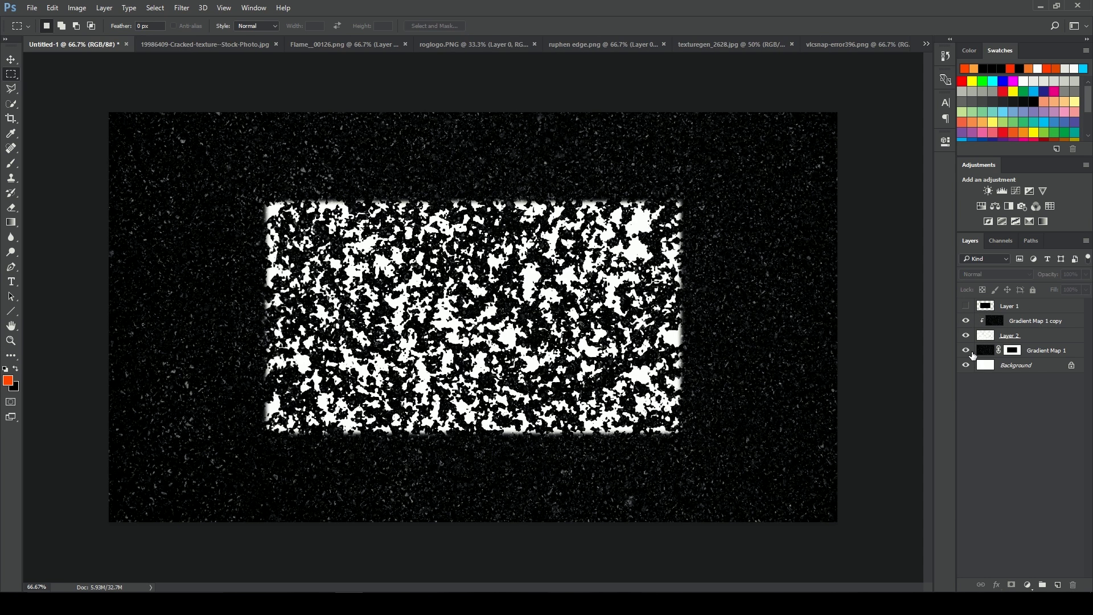
pyautogui.click(966, 350)
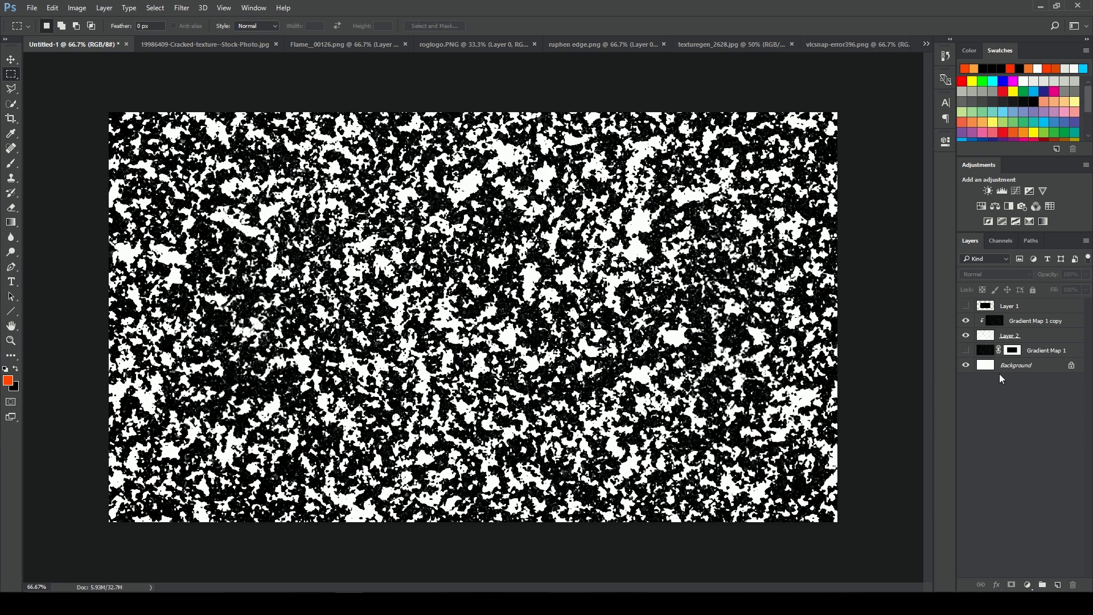
# - Merge the clipped texture copy with Layer 2 and place the merged layer beneath the re-shown Gradient Map 1 layer
pyautogui.click(1002, 336)
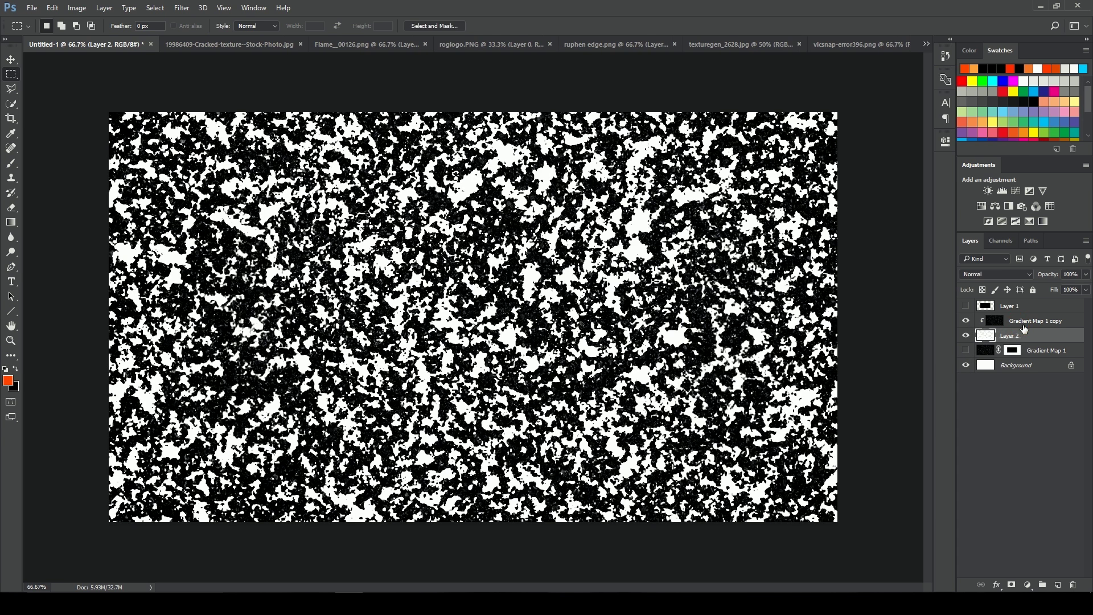
pyautogui.keyDown('ctrl'); pyautogui.click(1022, 322); pyautogui.keyUp('ctrl')
pyautogui.rightClick(1022, 322)
pyautogui.click(898, 413)
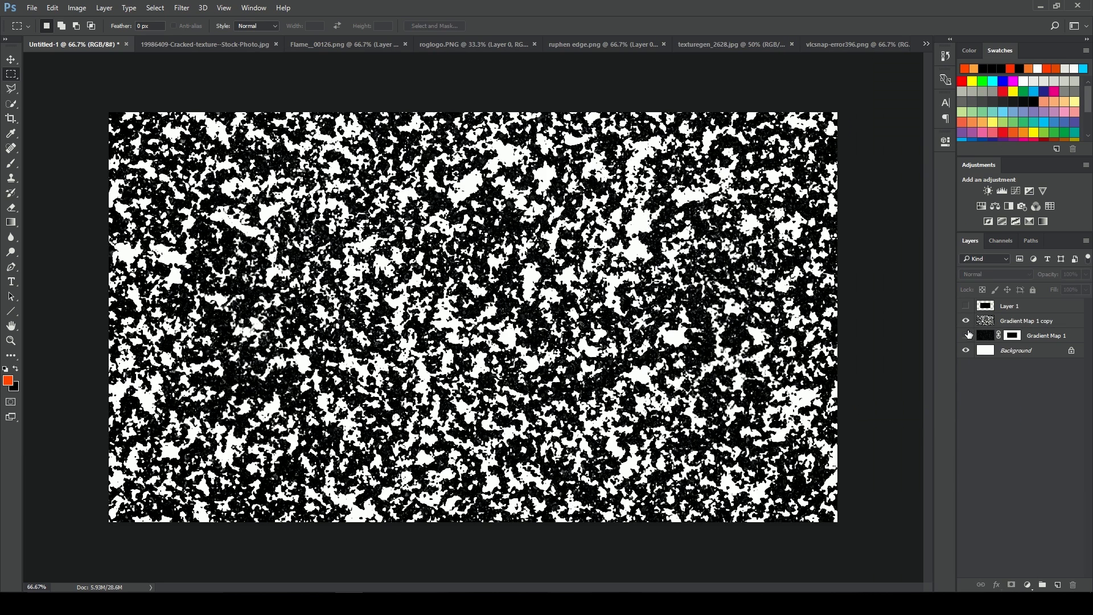
pyautogui.click(966, 335)
pyautogui.moveTo(1019, 323); pyautogui.dragTo(1027, 341)
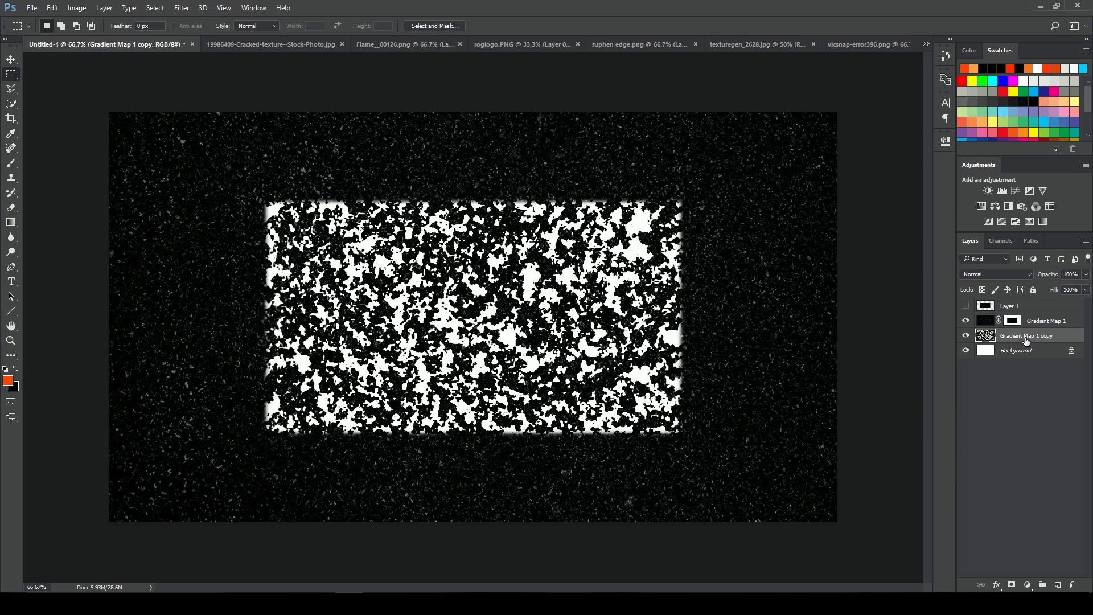
# - Scale the merged speckle pattern layer to about 93.7% and reposition it behind the rectangular opening
pyautogui.hotkey('ctrl', 't')
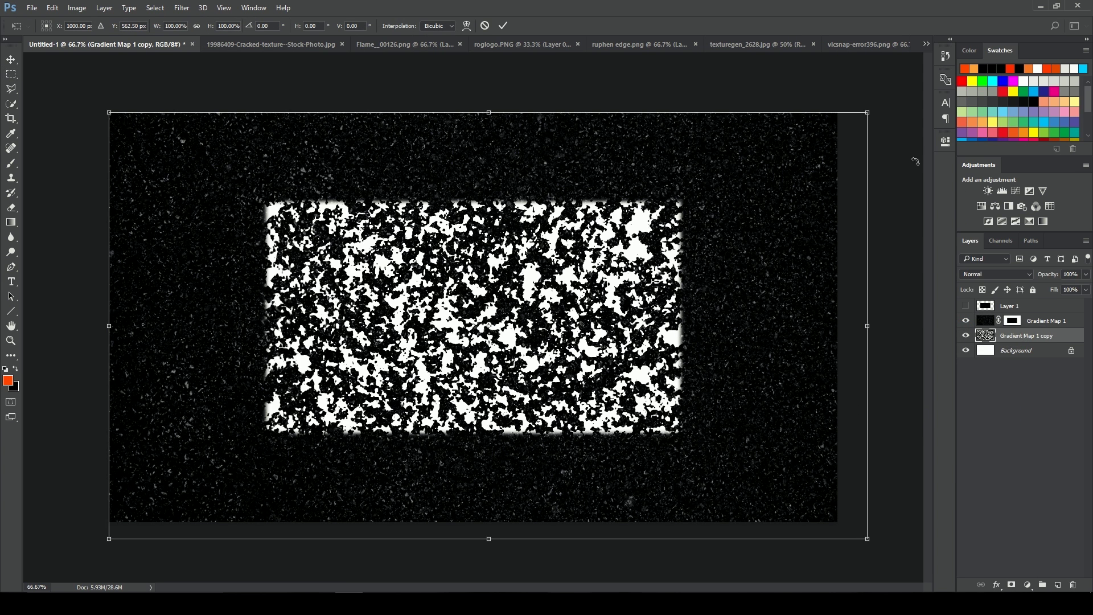
pyautogui.moveTo(877, 115); pyautogui.dragTo(860, 138)
pyautogui.moveTo(719, 246); pyautogui.dragTo(720, 220)
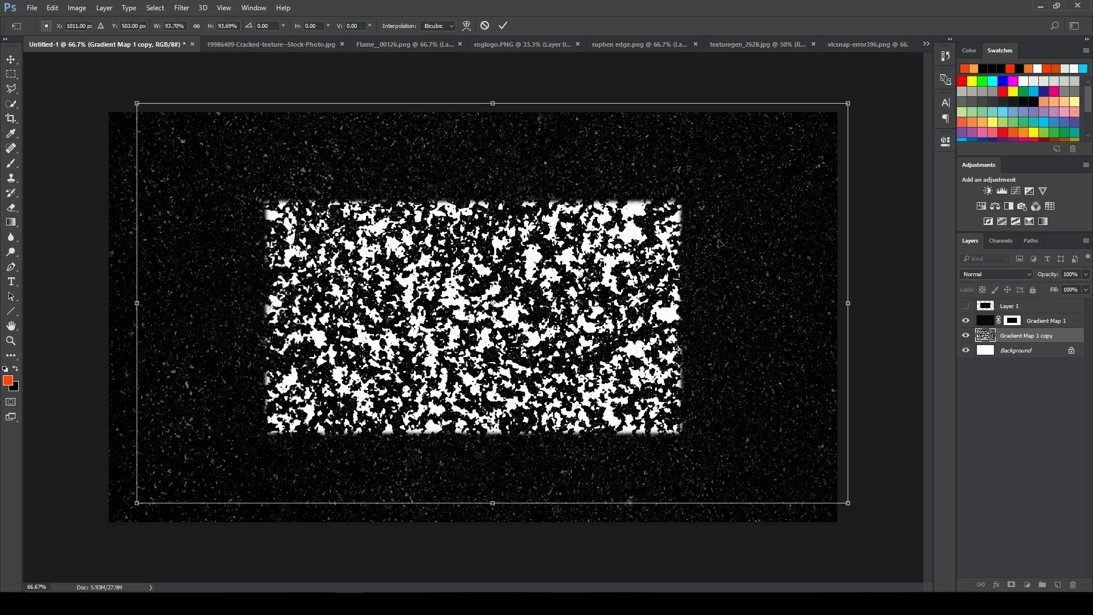
pyautogui.press('Return')
pyautogui.click(1005, 398)
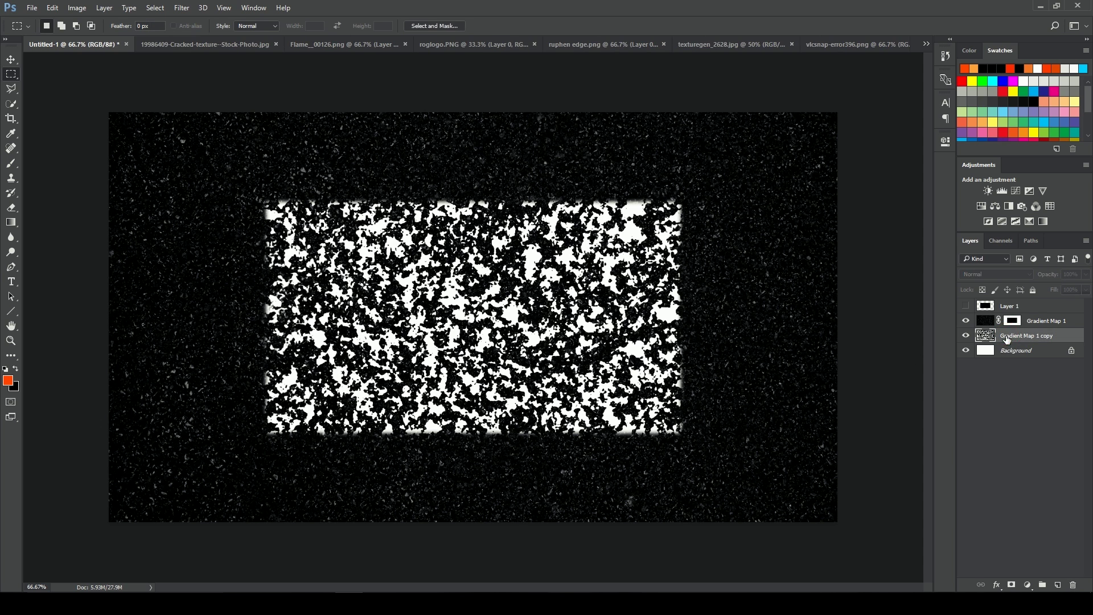
# - Load Layer 1's rectangle as a selection on the Gradient Map 1 copy layer and contract it by 40 pixels
pyautogui.click(1008, 340)
pyautogui.keyDown('ctrl'); pyautogui.click(987, 306); pyautogui.keyUp('ctrl')
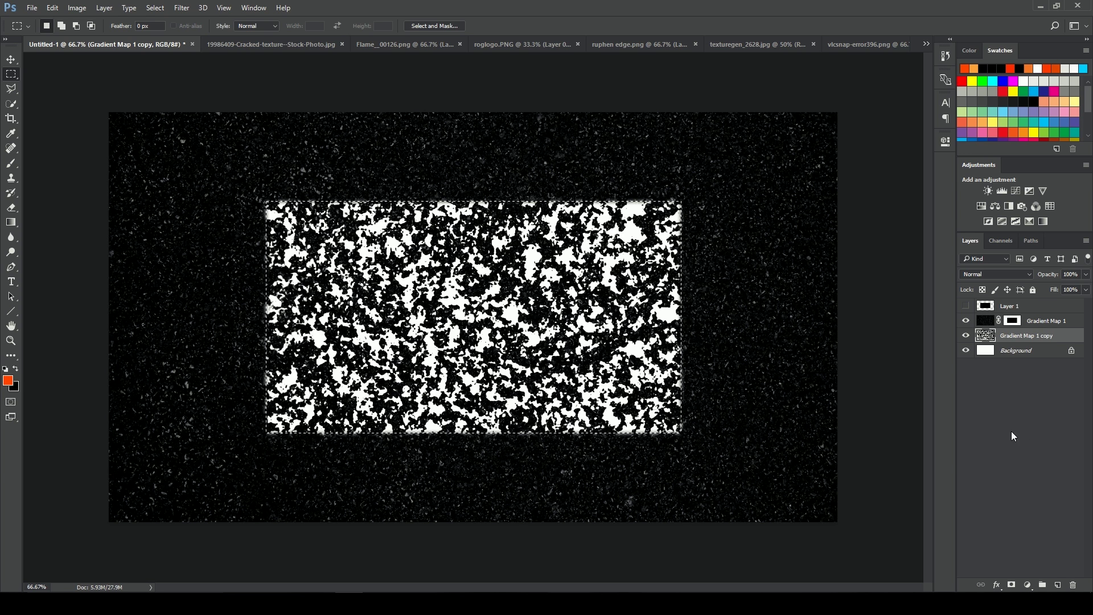
pyautogui.click(155, 8)
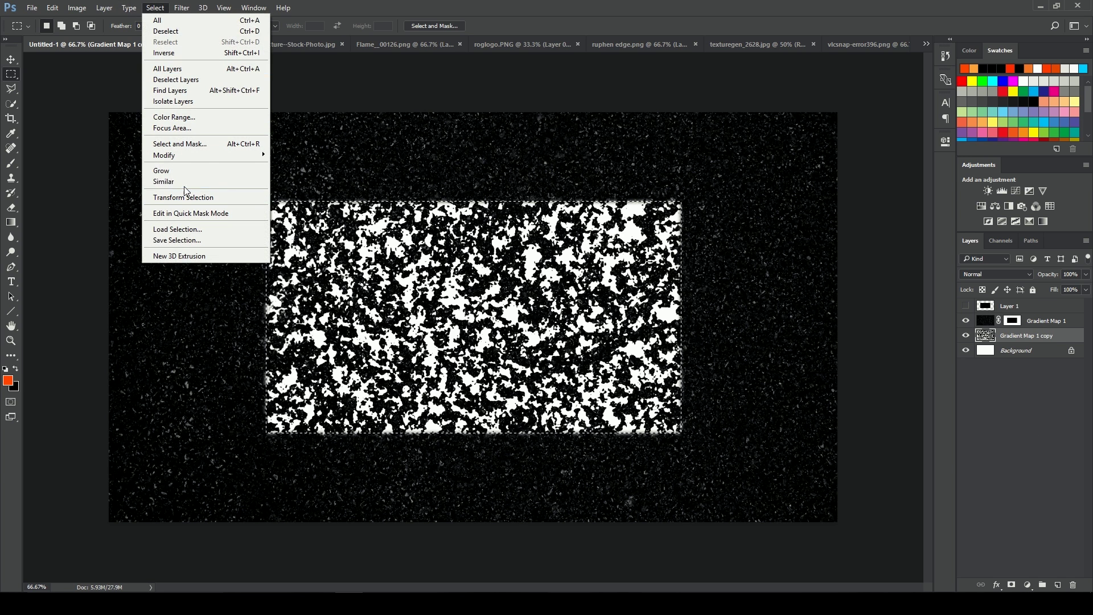
pyautogui.moveTo(186, 155)
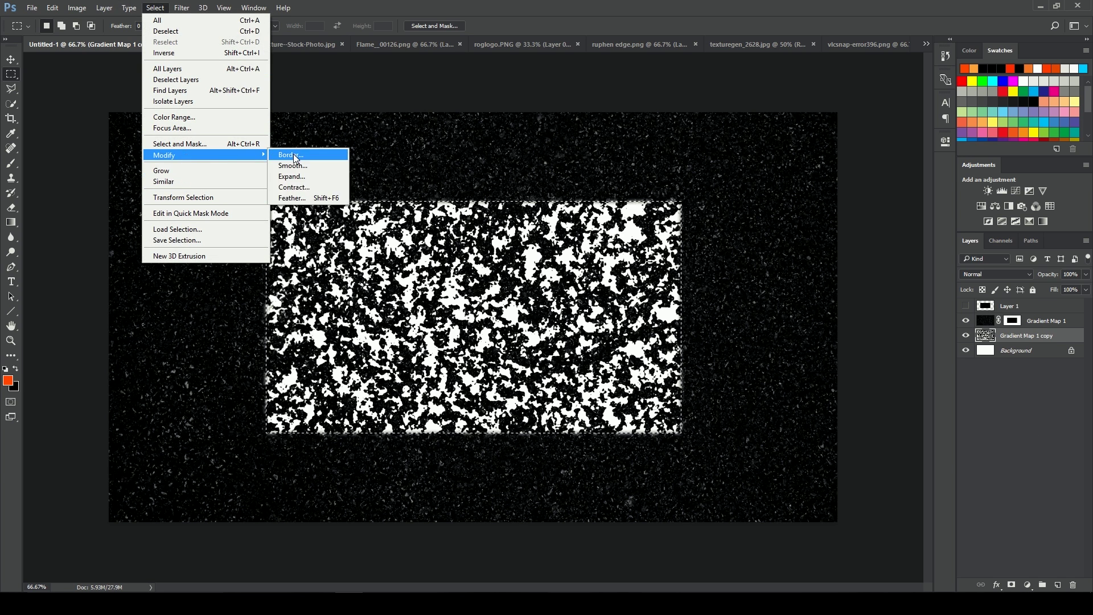
pyautogui.click(293, 187)
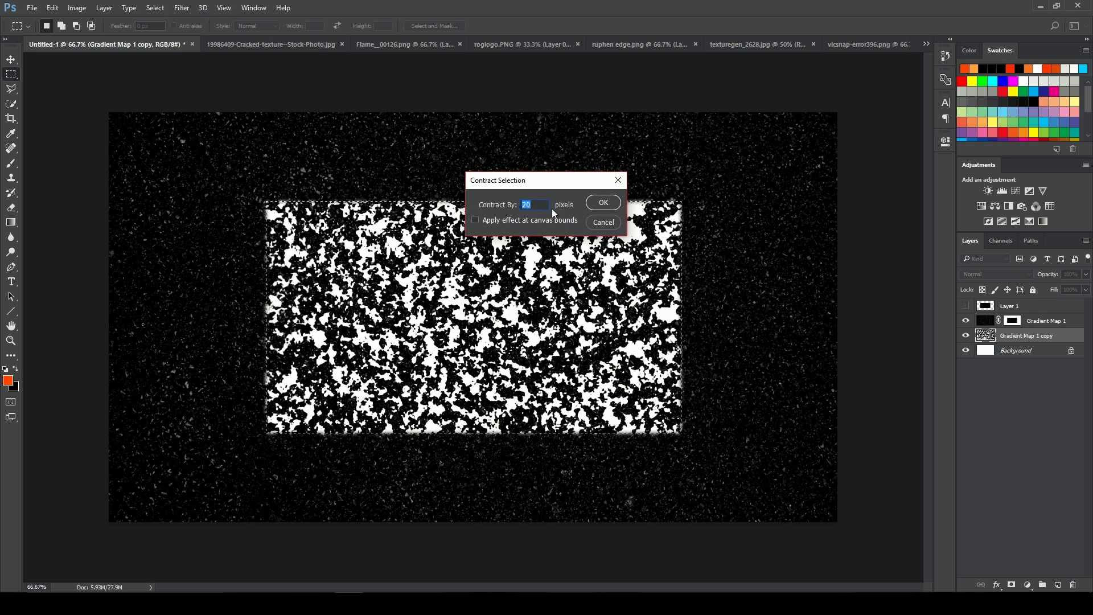
pyautogui.write('40')
pyautogui.click(601, 203)
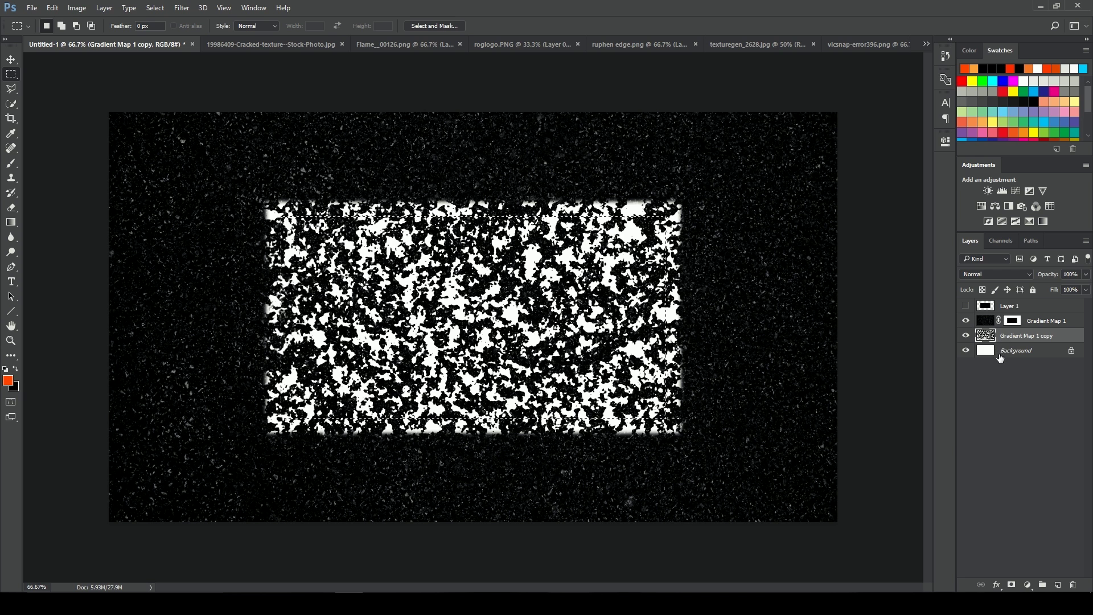
# - Add a layer mask to the Gradient Map 1 copy from the contracted selection and invert it to clear the centre
pyautogui.click(1015, 346)
pyautogui.click(1015, 339)
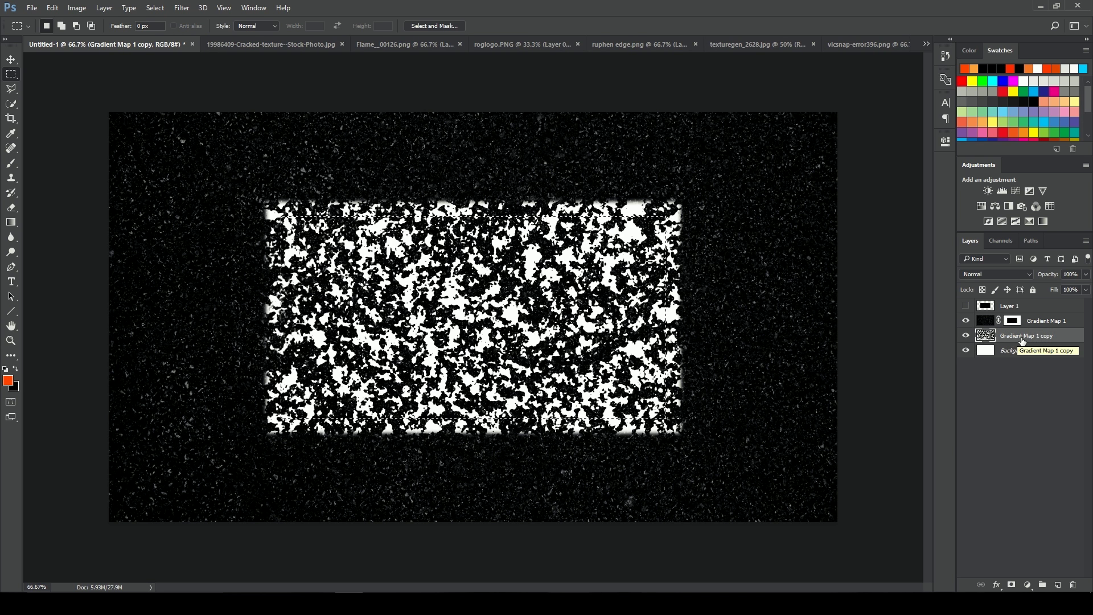
pyautogui.click(1012, 585)
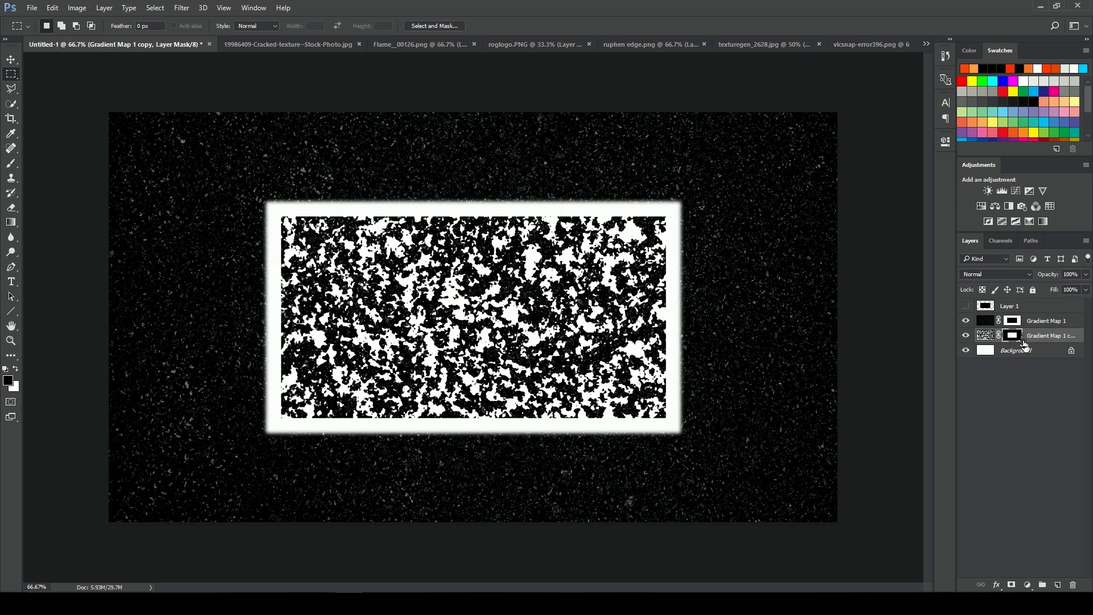
pyautogui.hotkey('ctrl', 'i')
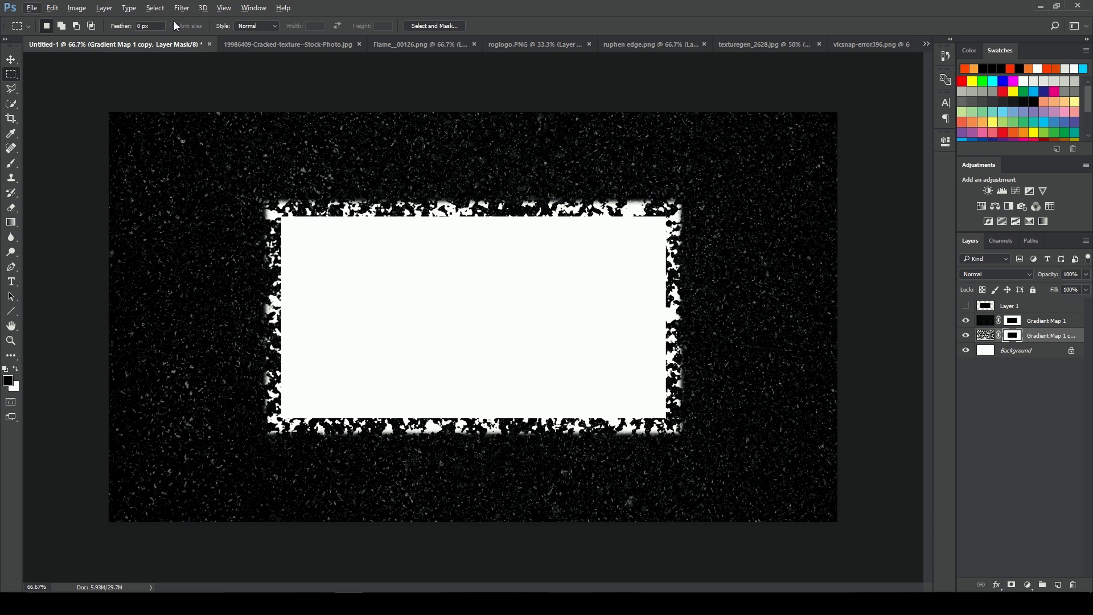
# - Soften the Gradient Map 1 copy's layer mask with a Gaussian Blur of 3 pixels radius
pyautogui.click(181, 8)
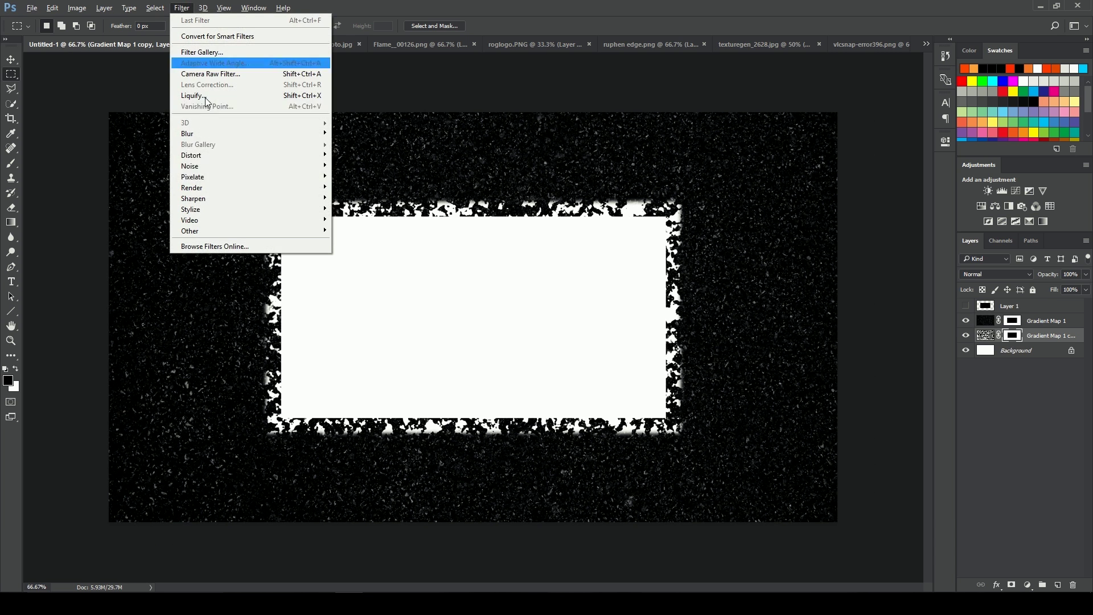
pyautogui.moveTo(200, 137)
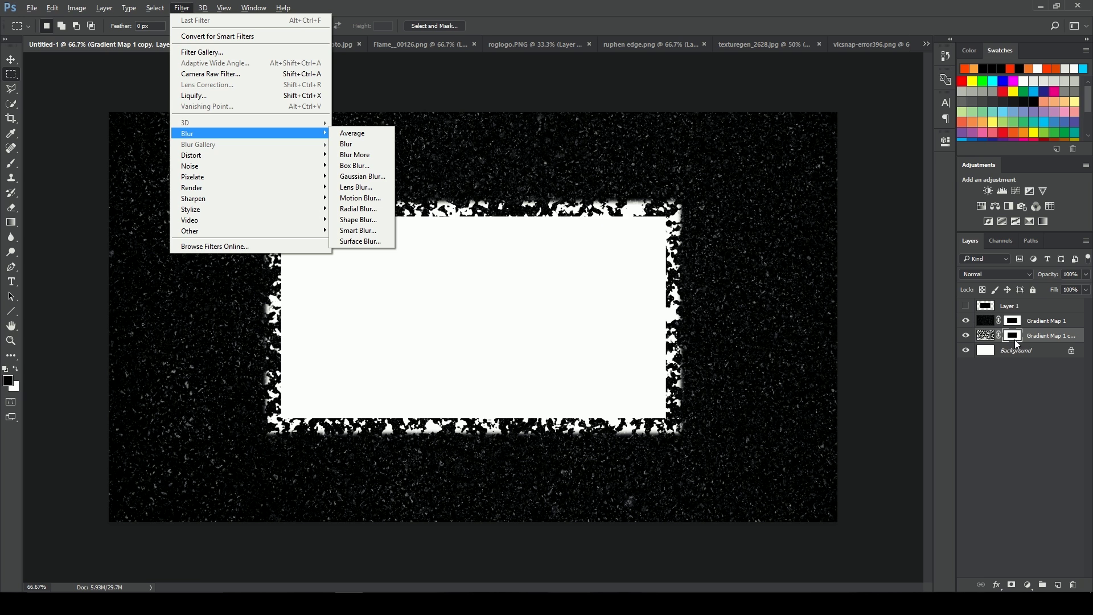
pyautogui.click(362, 177)
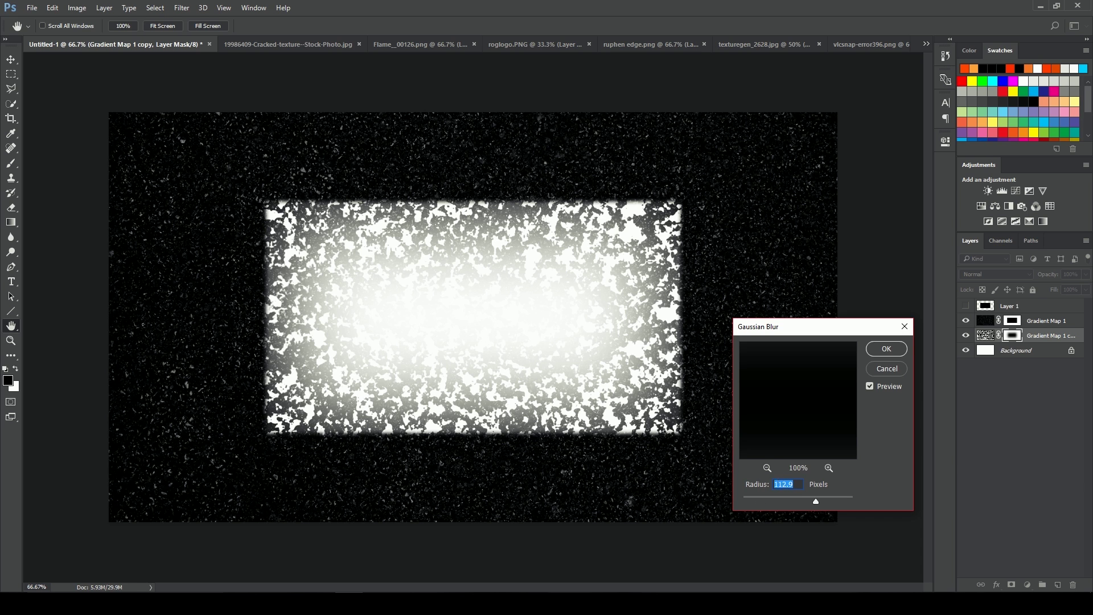
pyautogui.write('3')
pyautogui.click(887, 349)
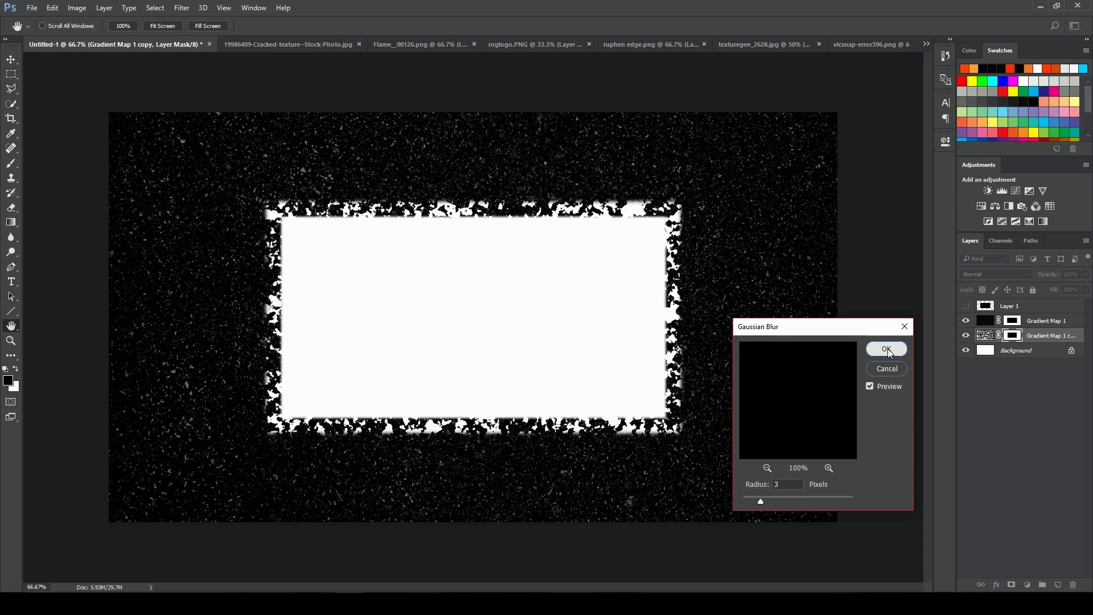
pyautogui.press('m')
# - Enlarge the Gradient Map 1 copy layer slightly with Free Transform to narrow the ragged border around the opening
pyautogui.click(991, 336)
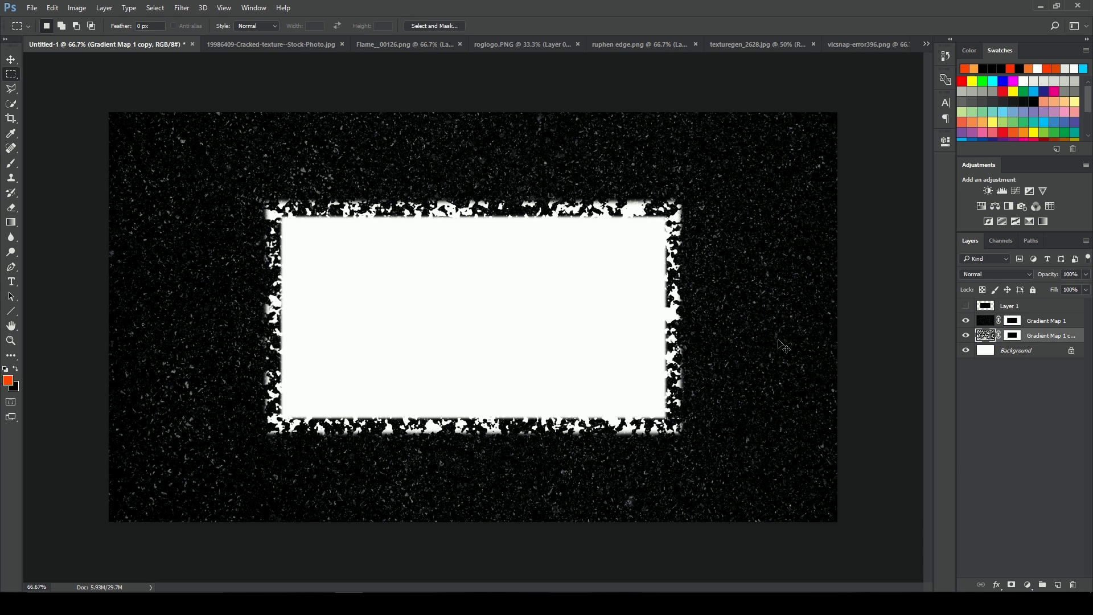
pyautogui.hotkey('ctrl', 't')
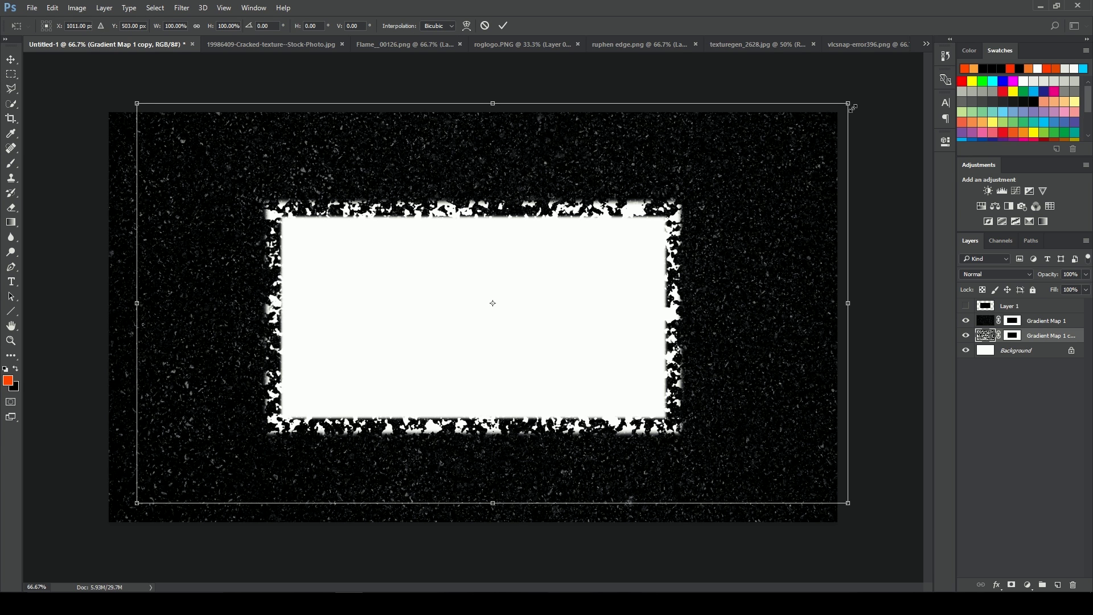
pyautogui.moveTo(854, 107); pyautogui.dragTo(867, 105)
pyautogui.press('Return')
pyautogui.press('m')
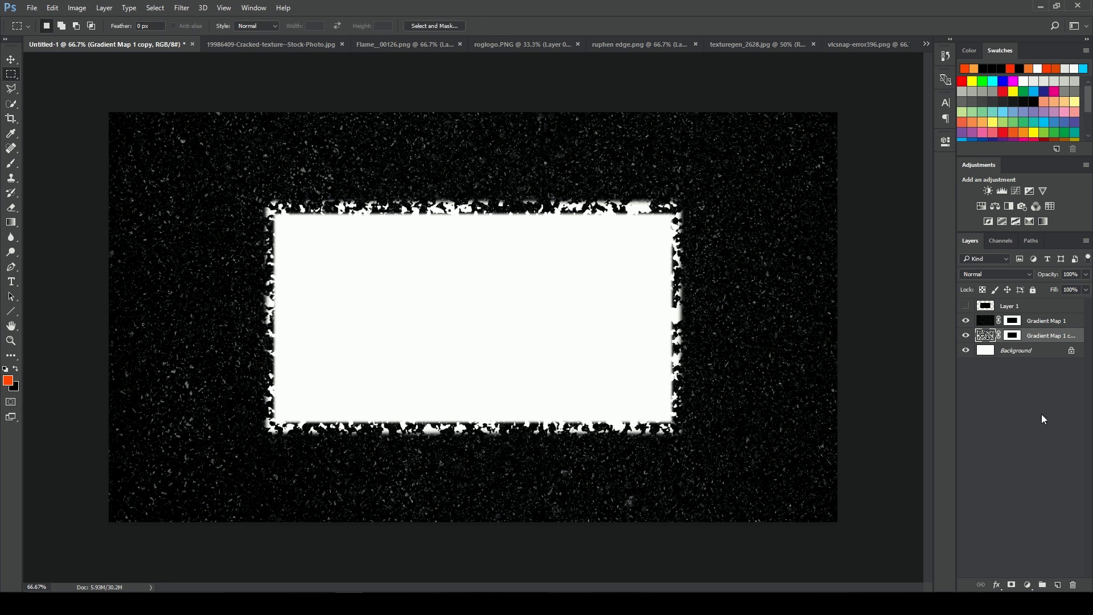
# - Merge the Gradient Map 1 layer with its copy and check the cut-out by briefly hiding the white background
pyautogui.click(1045, 420)
pyautogui.click(1048, 335)
pyautogui.keyDown('shift'); pyautogui.click(1047, 321); pyautogui.keyUp('shift')
pyautogui.rightClick(1042, 321)
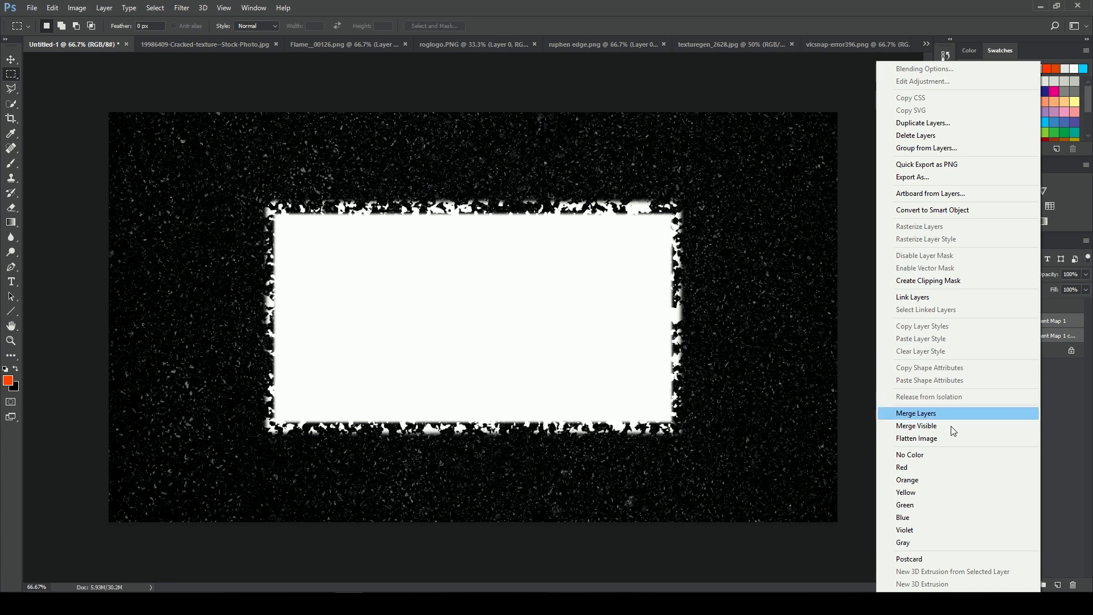
pyautogui.click(928, 413)
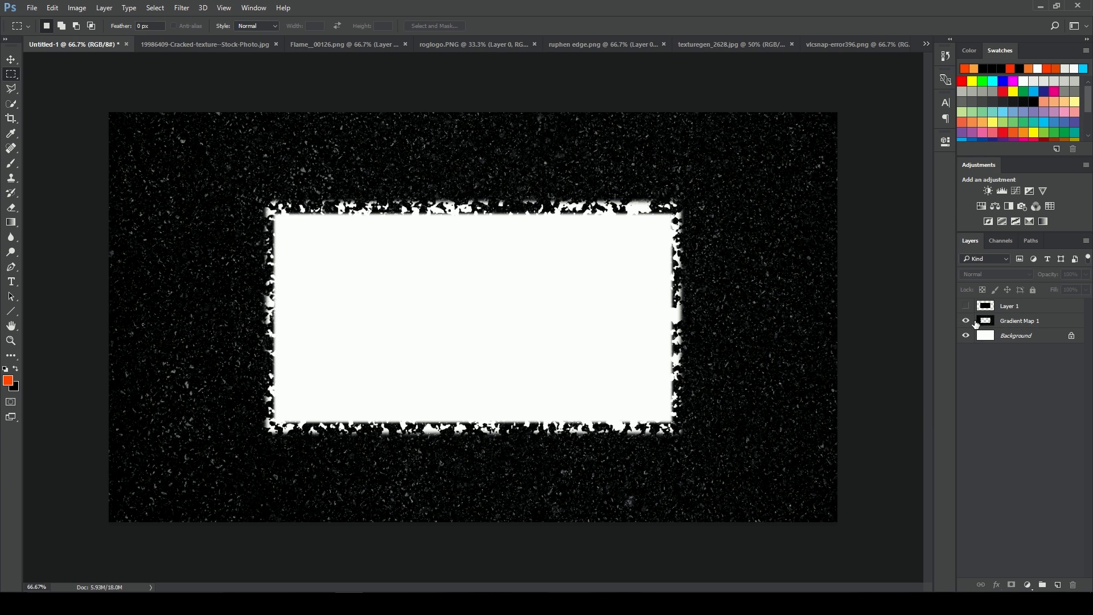
pyautogui.click(967, 336)
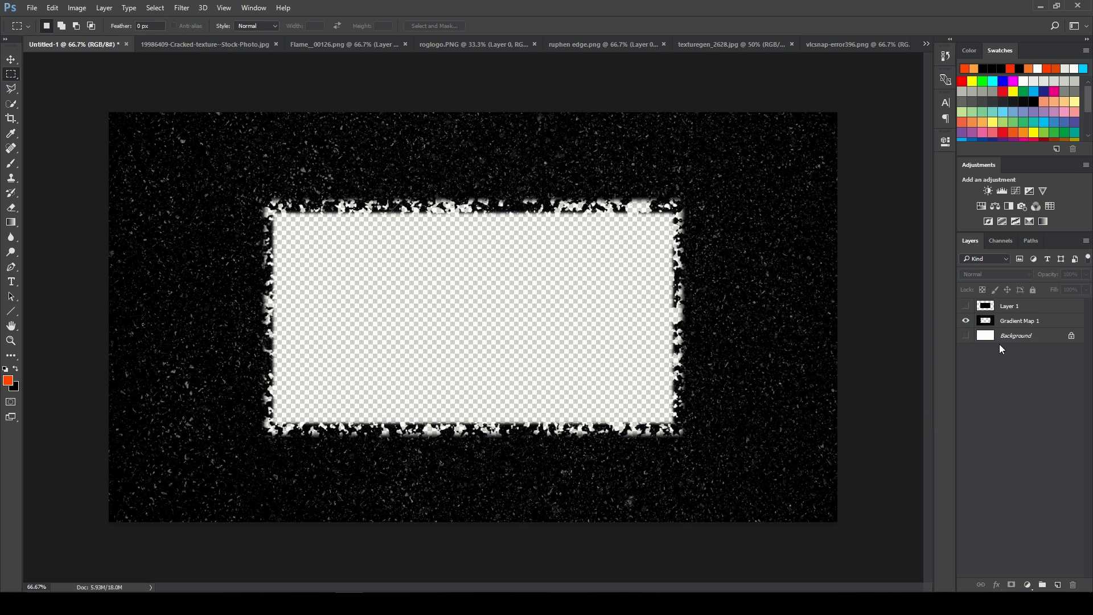
pyautogui.click(966, 336)
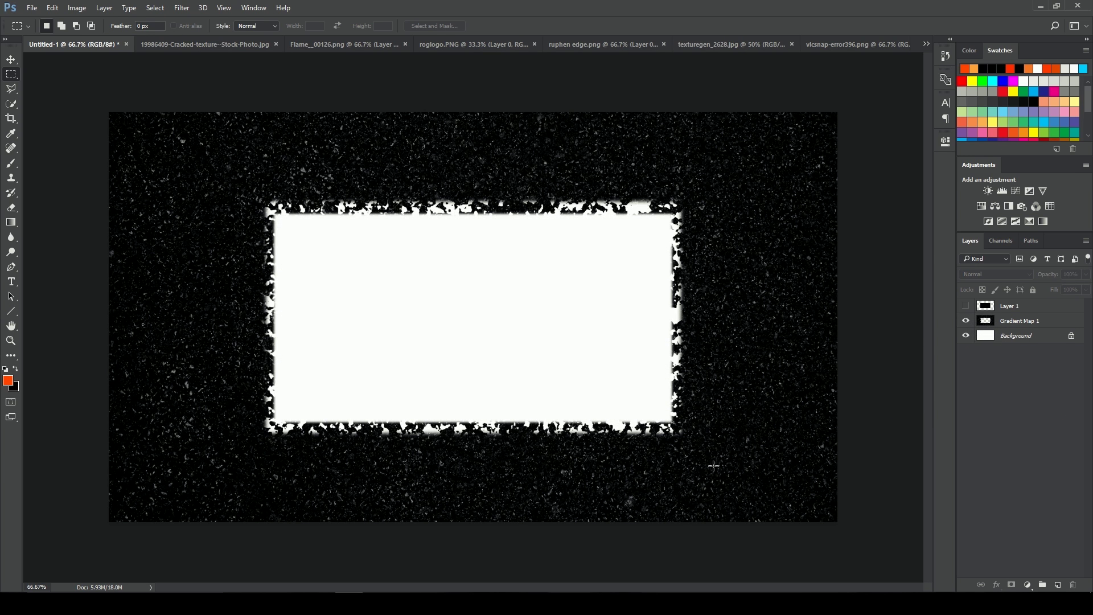
# - Copy the whole cracked texture image and paste it into the composition above the Gradient Map 1 layer
pyautogui.click(251, 44)
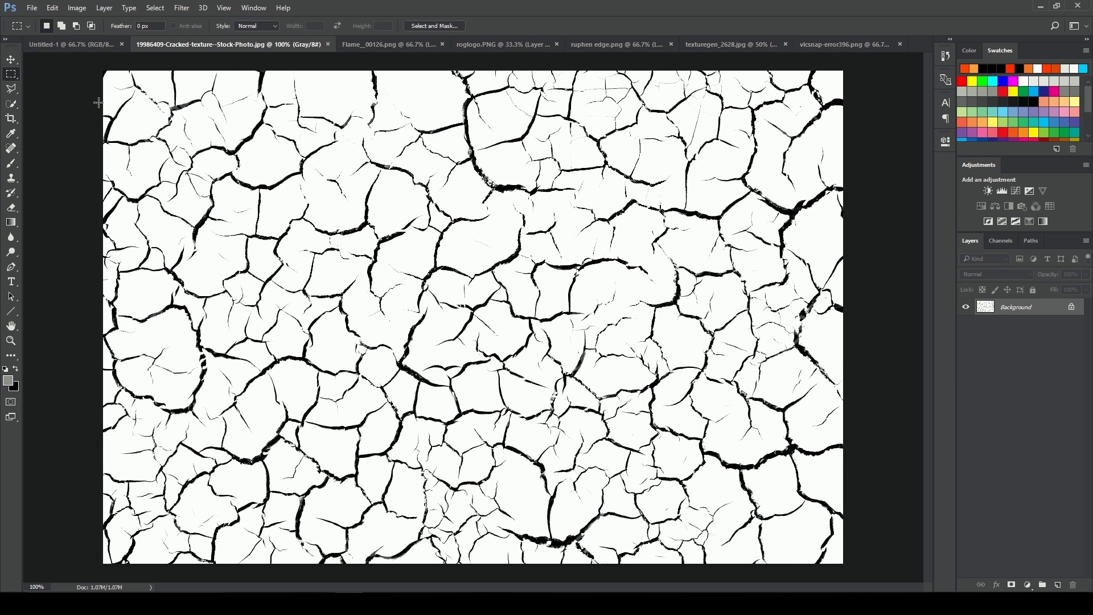
pyautogui.moveTo(84, 67); pyautogui.dragTo(1025, 566)
pyautogui.click(96, 41)
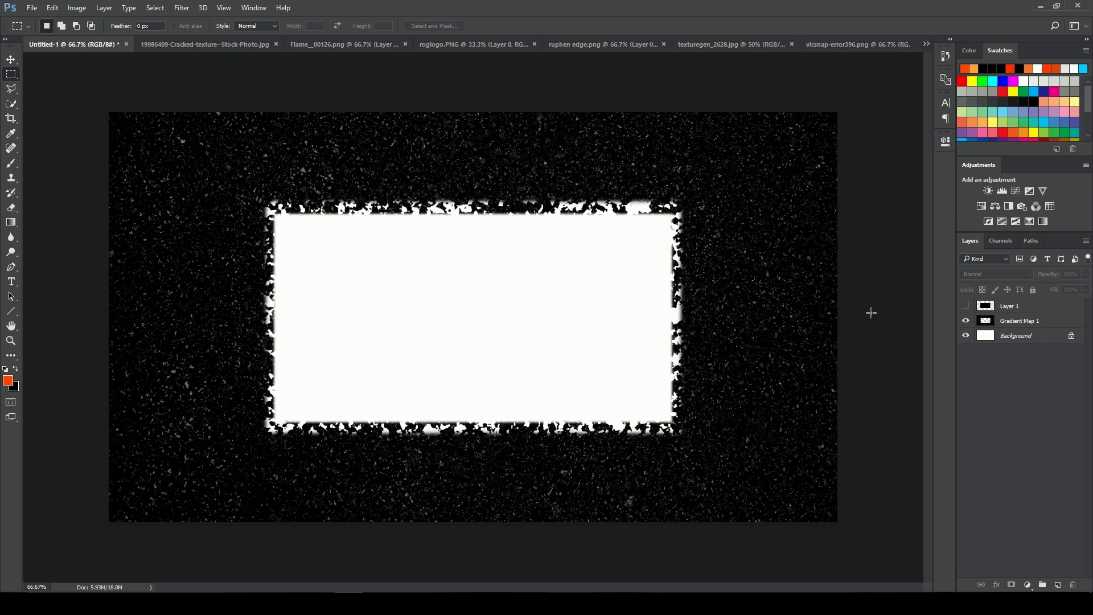
pyautogui.click(1027, 335)
pyautogui.click(1020, 321)
pyautogui.hotkey('ctrl', 'v')
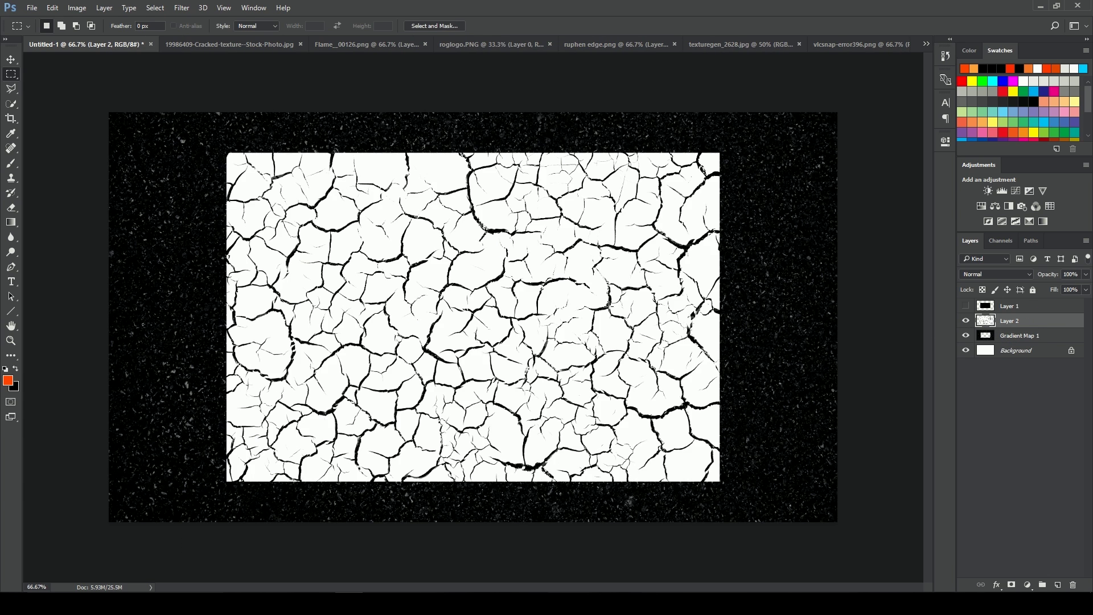
# - Select the cracked texture just inside its edges and refine the selection with Smooth 17 and a Feather of about 27.5 px
pyautogui.hotkey('ctrl', '+')
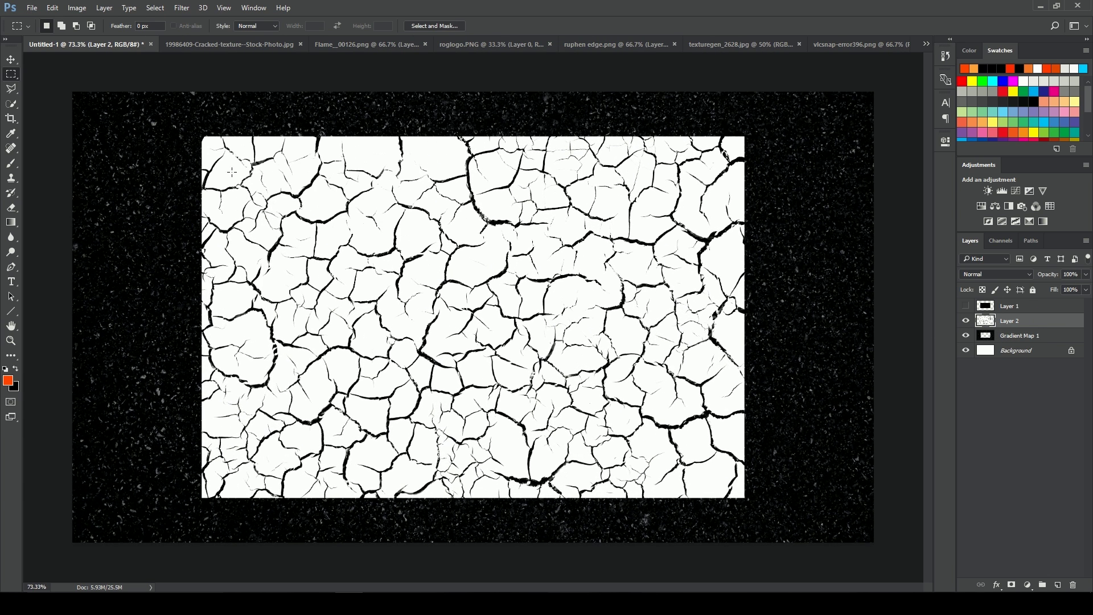
pyautogui.moveTo(219, 153); pyautogui.dragTo(730, 483)
pyautogui.click(426, 28)
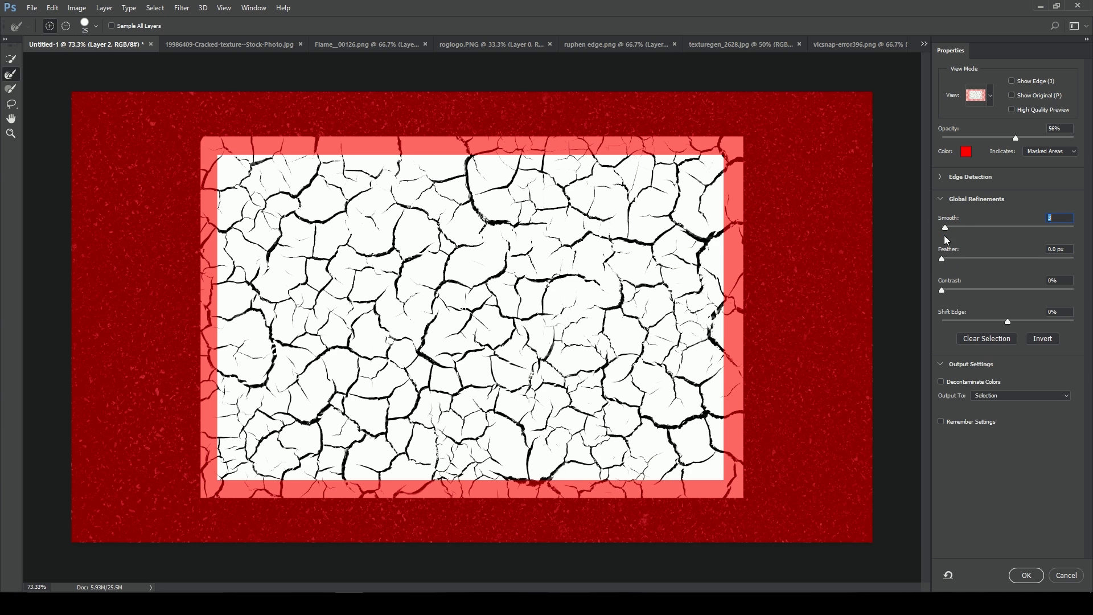
pyautogui.moveTo(951, 227); pyautogui.dragTo(972, 225)
pyautogui.moveTo(943, 260); pyautogui.dragTo(955, 259)
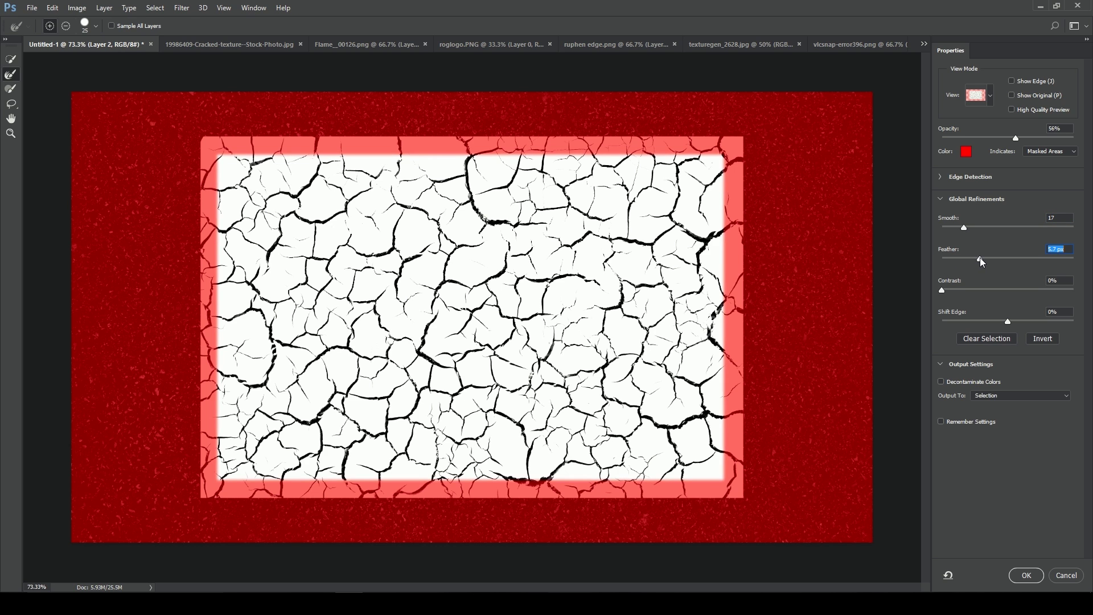
pyautogui.moveTo(979, 257); pyautogui.dragTo(1005, 257)
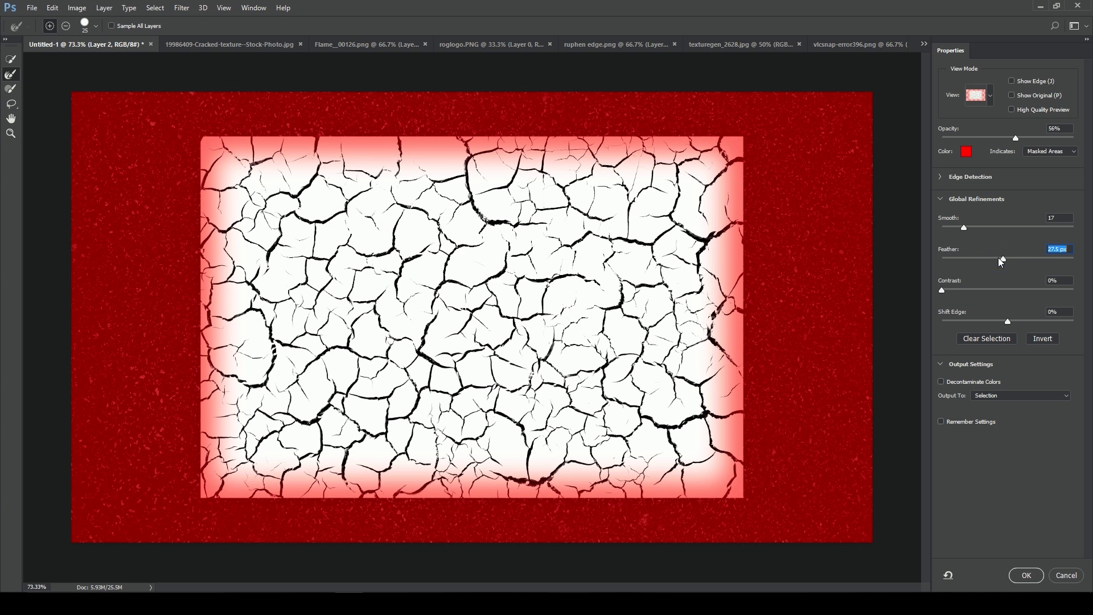
pyautogui.click(1027, 575)
# - Invert the selection, delete the cracked texture's outer edges for a soft fade, and deselect
pyautogui.rightClick(488, 261)
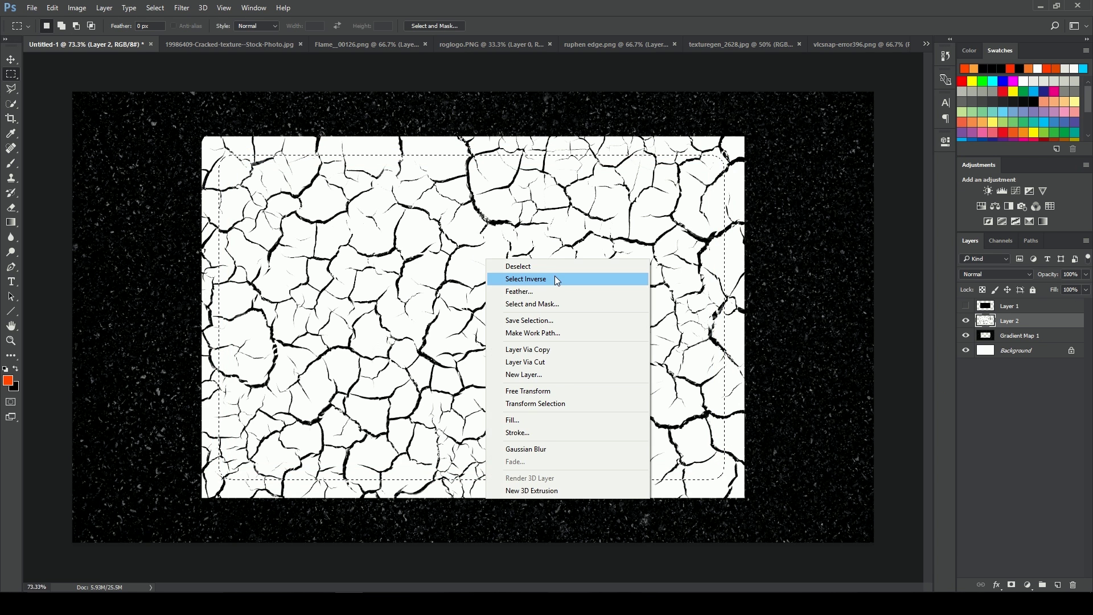
pyautogui.click(547, 279)
pyautogui.press('Delete')
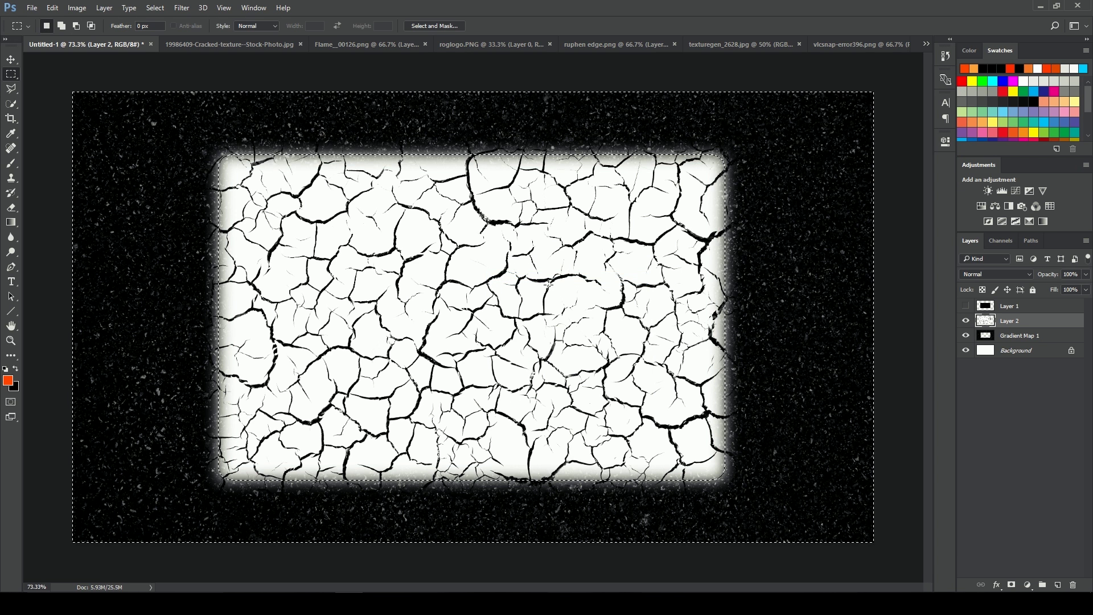
pyautogui.rightClick(507, 245)
pyautogui.click(538, 252)
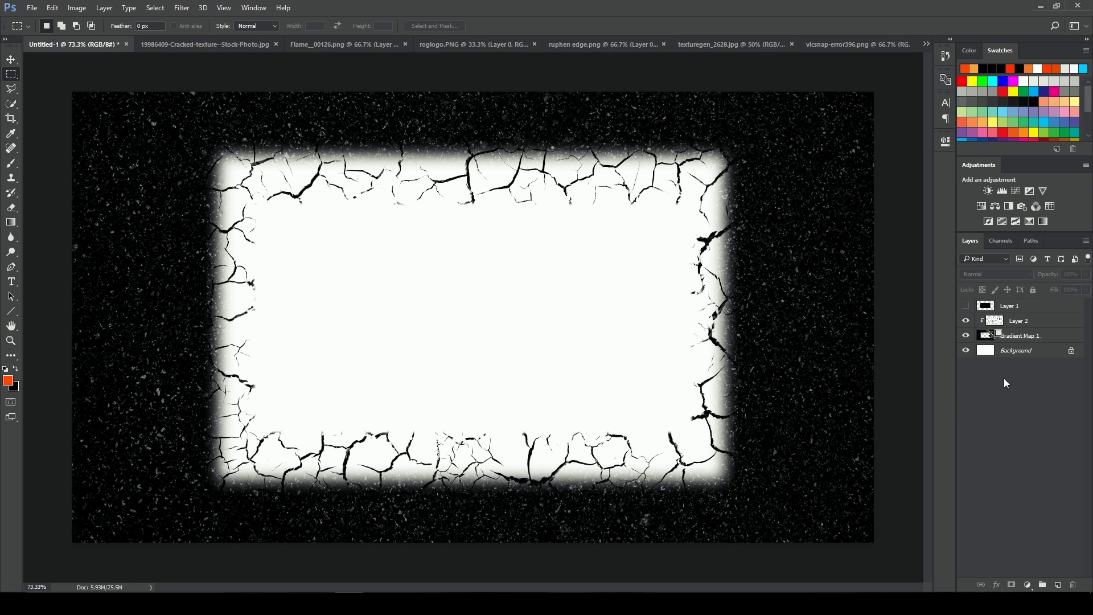
# - Clip the cracked texture layer to the Gradient Map 1 layer and hide the white Background
pyautogui.keyDown('alt'); pyautogui.click(997, 333); pyautogui.keyUp('alt')
pyautogui.click(966, 350)
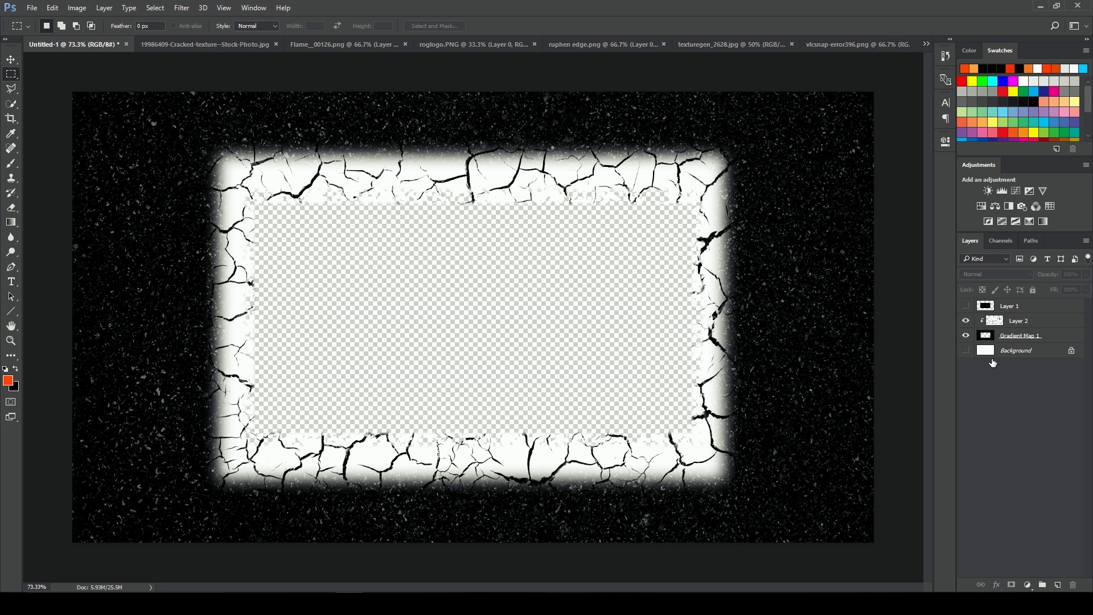
pyautogui.click(1012, 353)
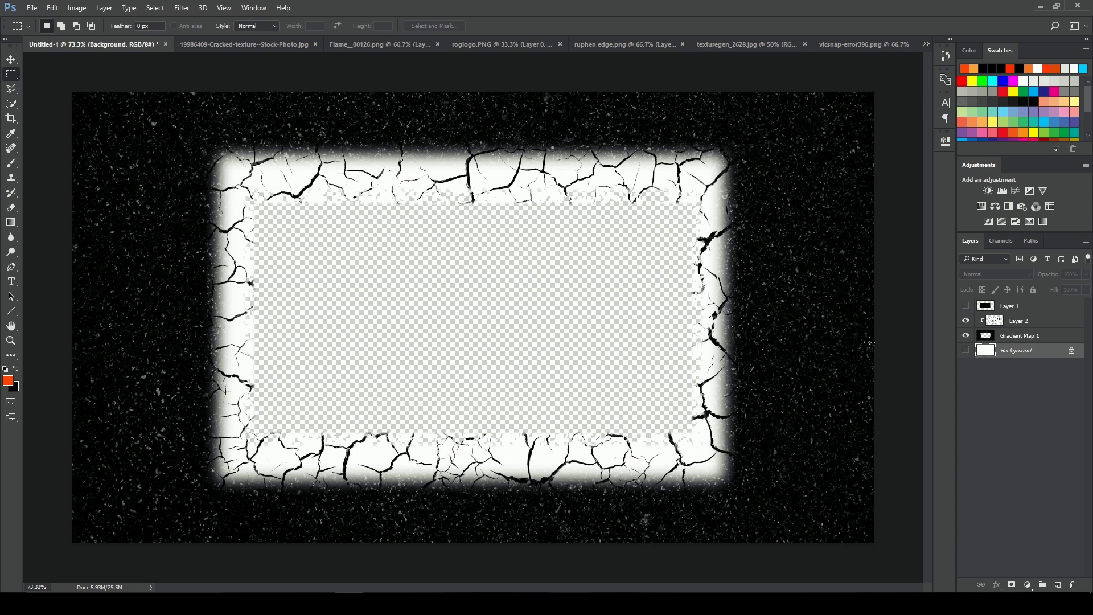
# - Scale the cracked texture on Layer 2 up from its centre to about 121.6% with Free Transform
pyautogui.click(1017, 322)
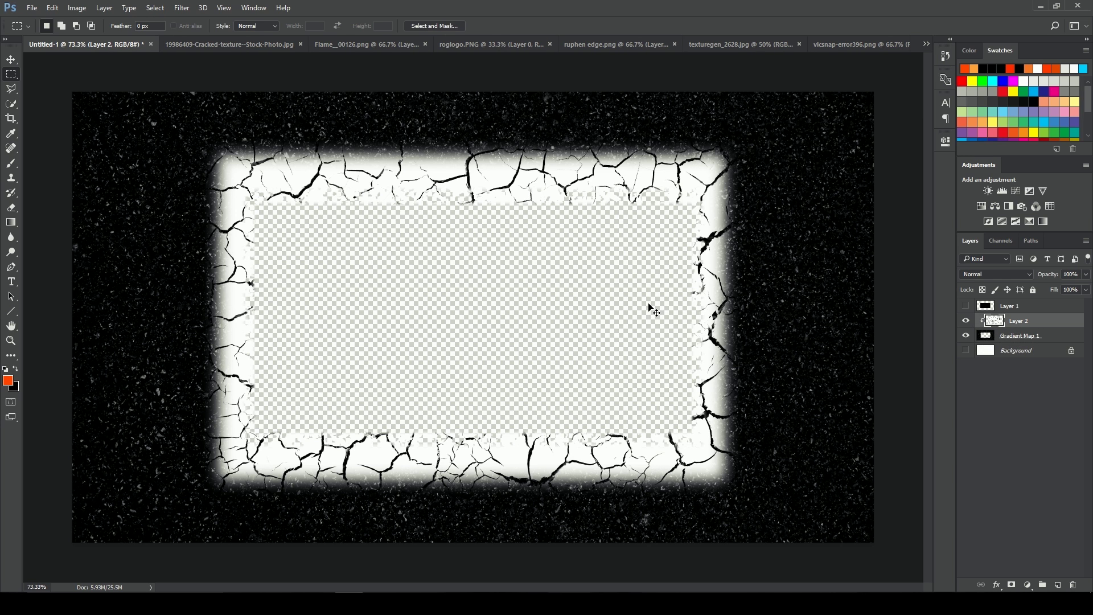
pyautogui.hotkey('ctrl', 't')
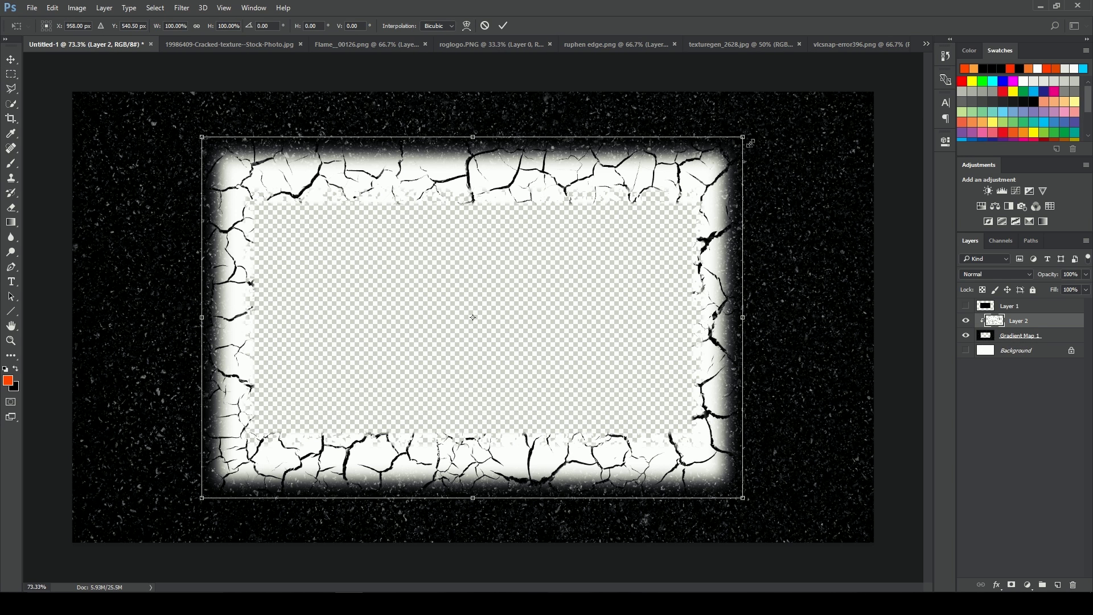
pyautogui.moveTo(768, 139); pyautogui.dragTo(830, 135)
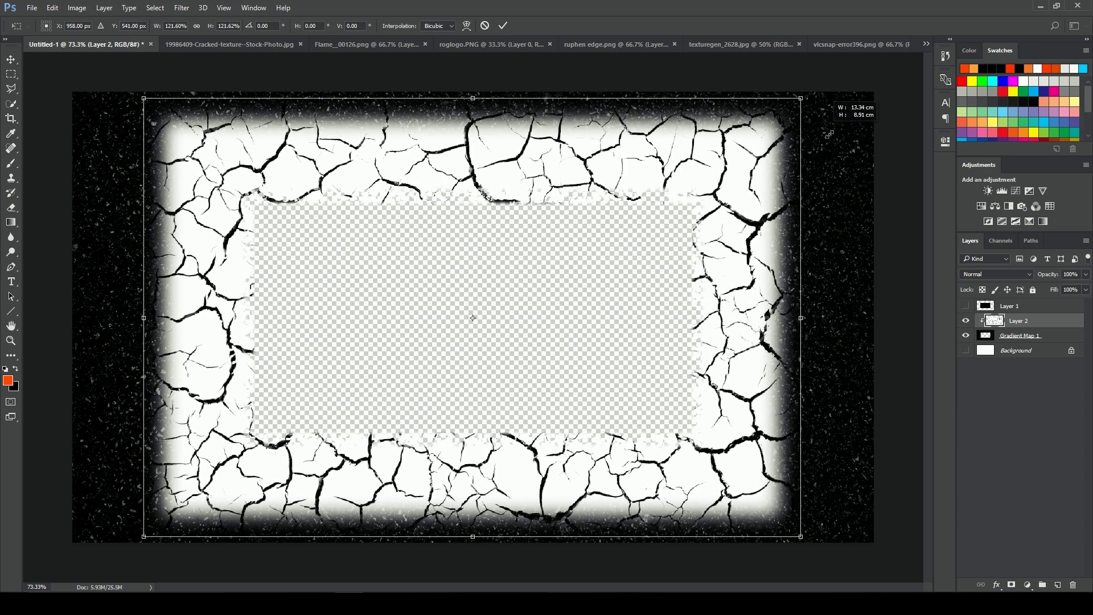
pyautogui.press('m')
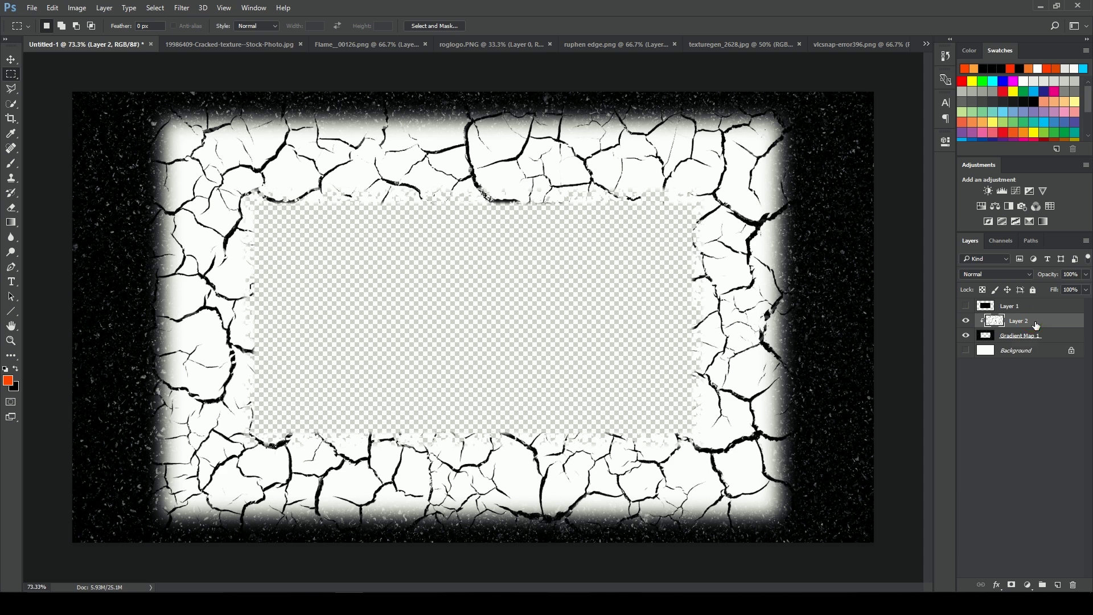
# - Duplicate Layer 2, flip the copy horizontally and scale it down to about 79% around its centre
pyautogui.moveTo(1037, 325); pyautogui.dragTo(1058, 585)
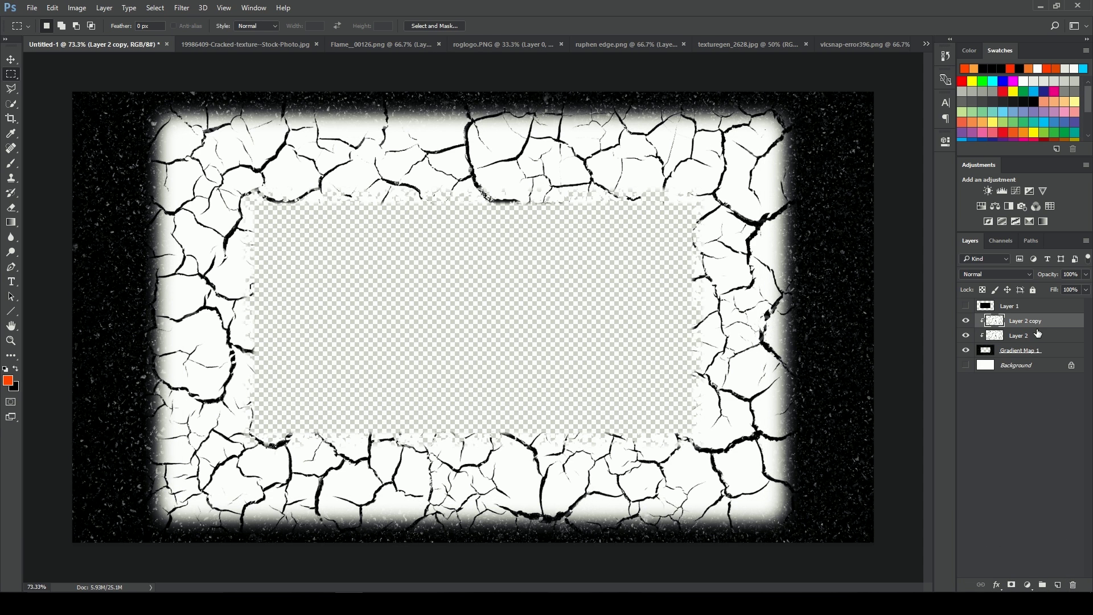
pyautogui.hotkey('ctrl', 't')
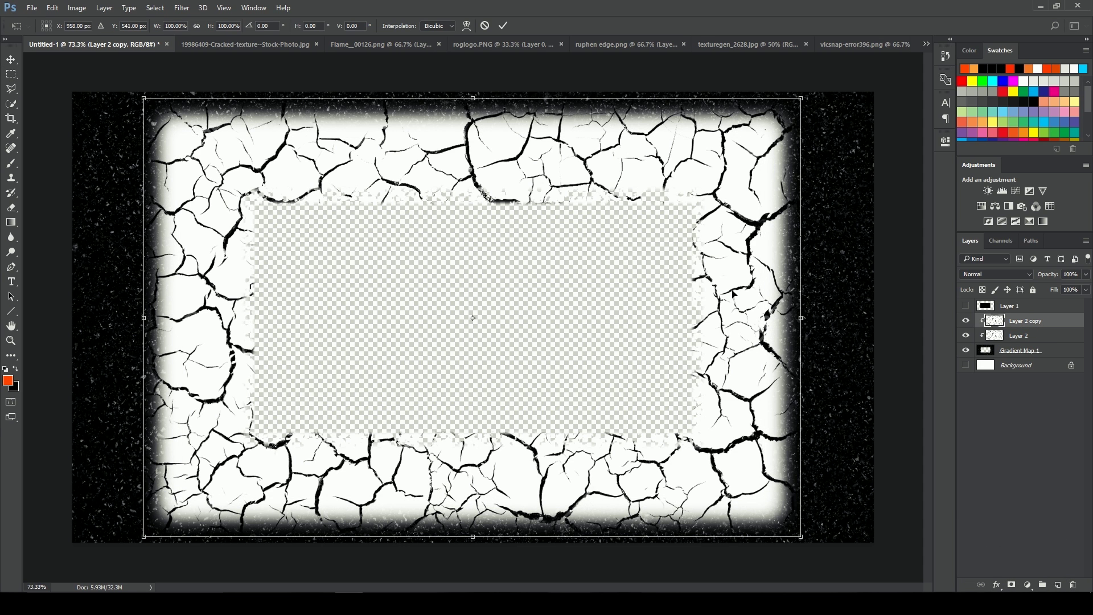
pyautogui.rightClick(690, 260)
pyautogui.click(737, 429)
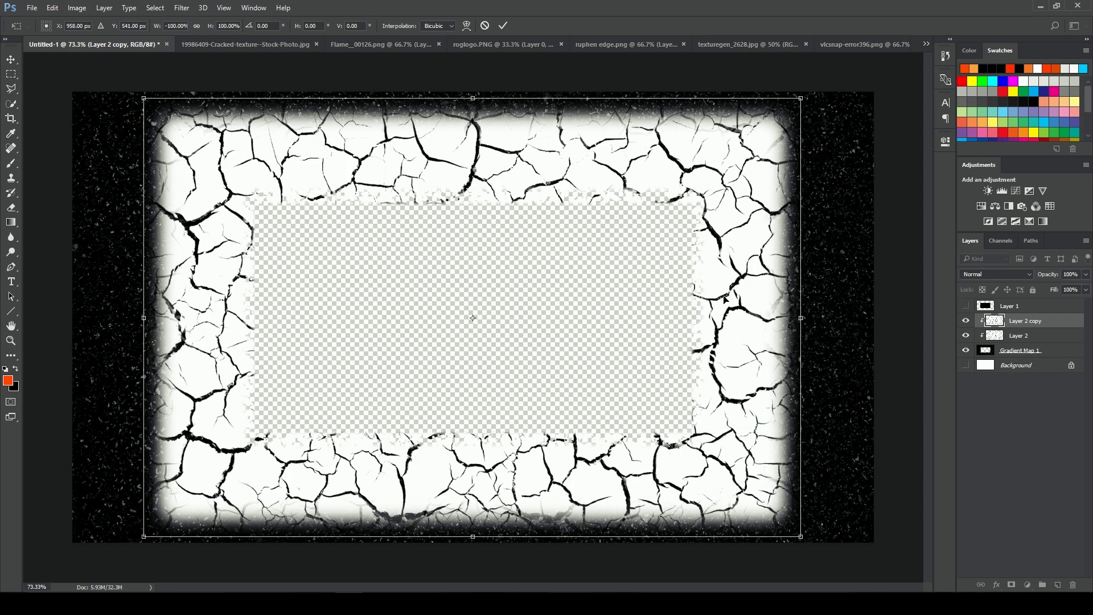
pyautogui.moveTo(806, 102); pyautogui.dragTo(753, 178)
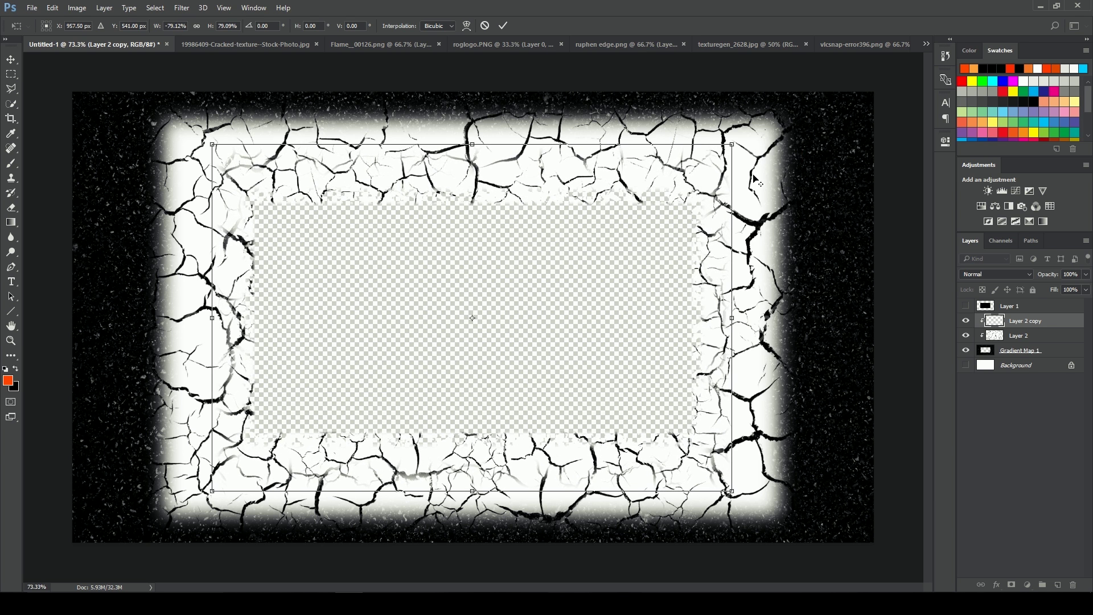
pyautogui.press('Return')
# - Set the blend mode of the Layer 2 copy to Multiply
pyautogui.click(1019, 399)
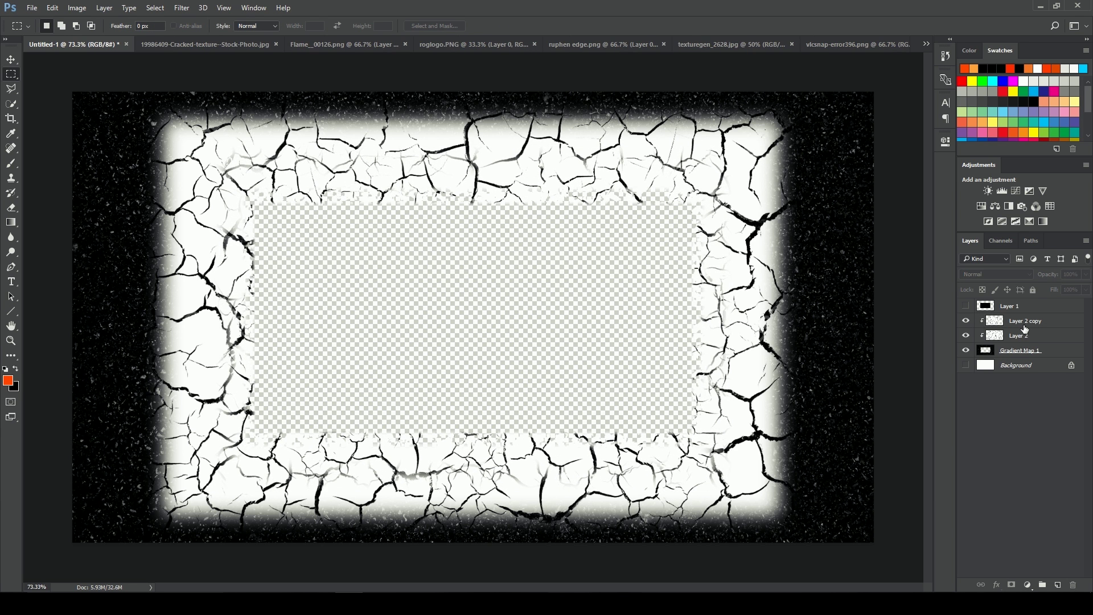
pyautogui.click(1025, 329)
pyautogui.click(1000, 275)
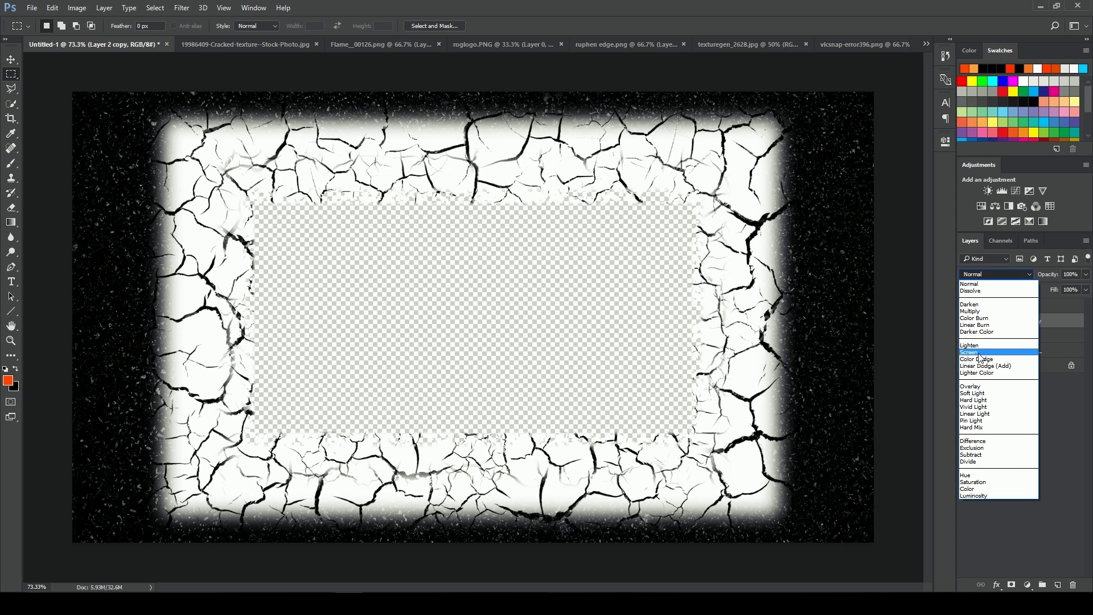
pyautogui.click(985, 312)
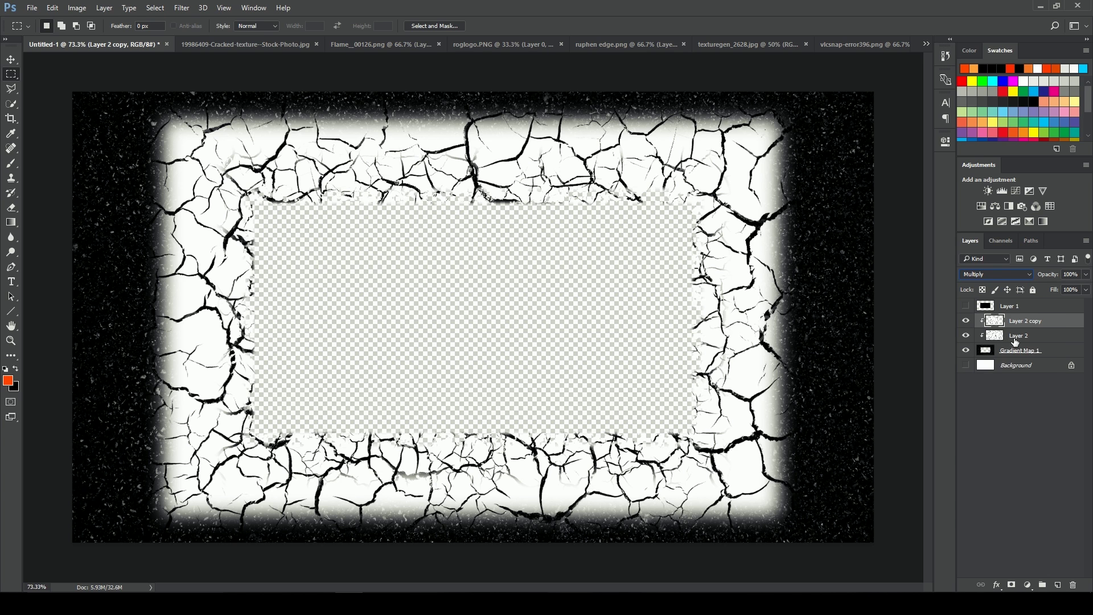
# - Give Layer 2 a darkening blend mode and check its effect on the frame by briefly toggling its visibility
pyautogui.click(1015, 340)
pyautogui.click(1000, 275)
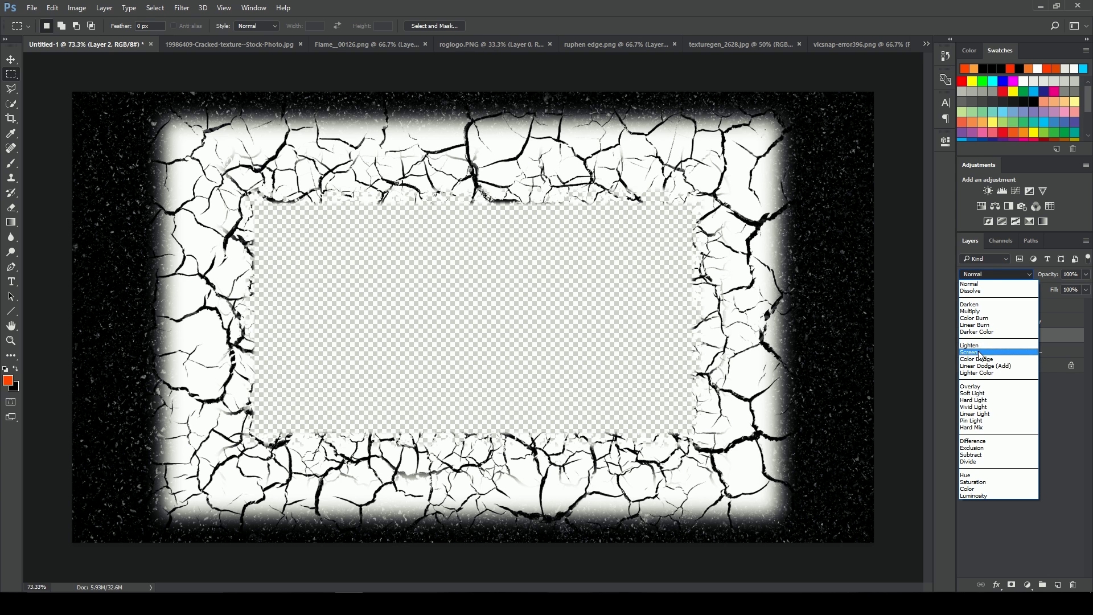
pyautogui.click(981, 318)
pyautogui.click(1013, 410)
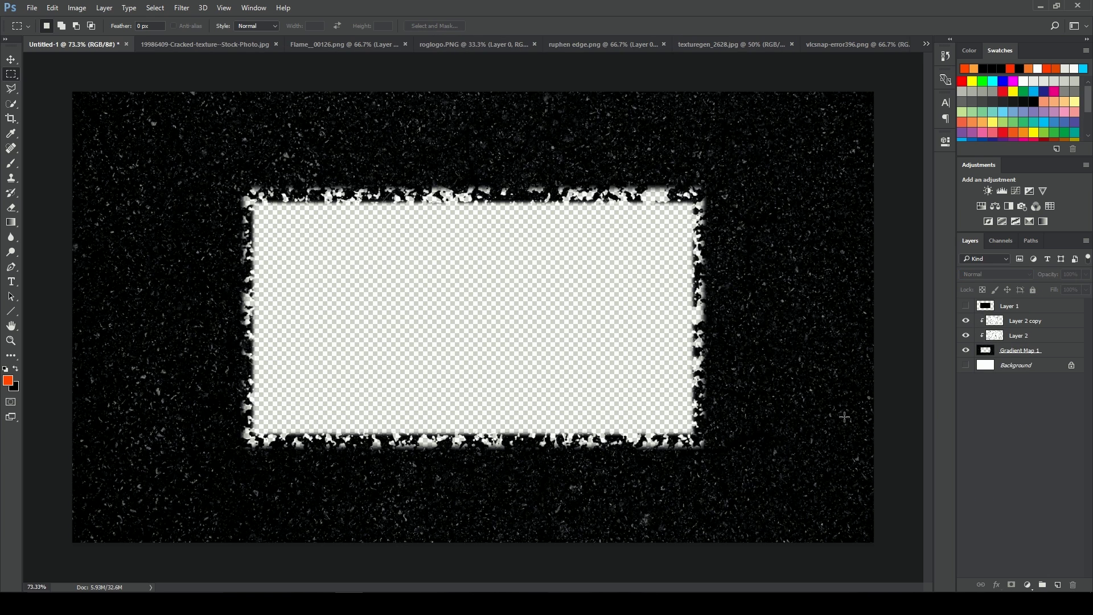
pyautogui.scroll(3, 746, 479)
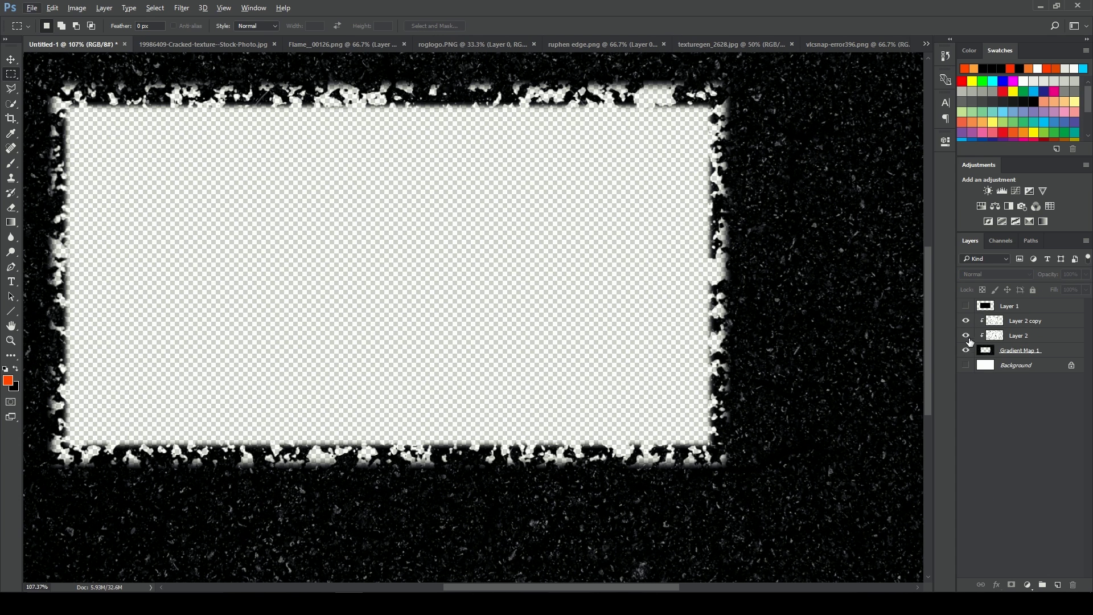
pyautogui.click(966, 336)
pyautogui.scroll(-3, 556, 397)
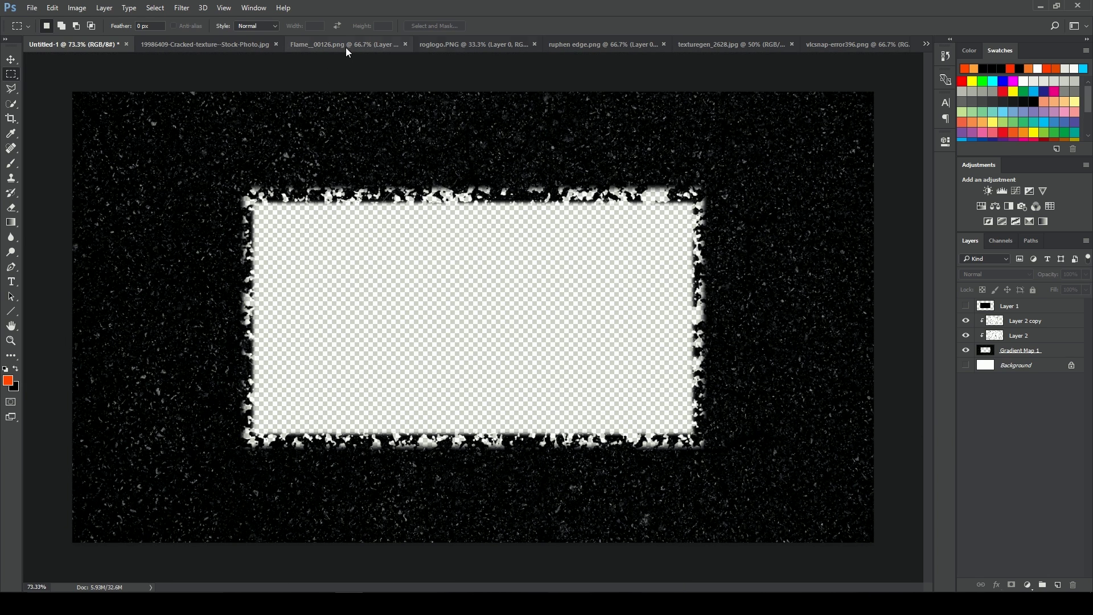
# - Copy the speckled texture from texturegen_2628.jpg and paste it into the composition directly above the Background layer
pyautogui.click(637, 43)
pyautogui.click(696, 40)
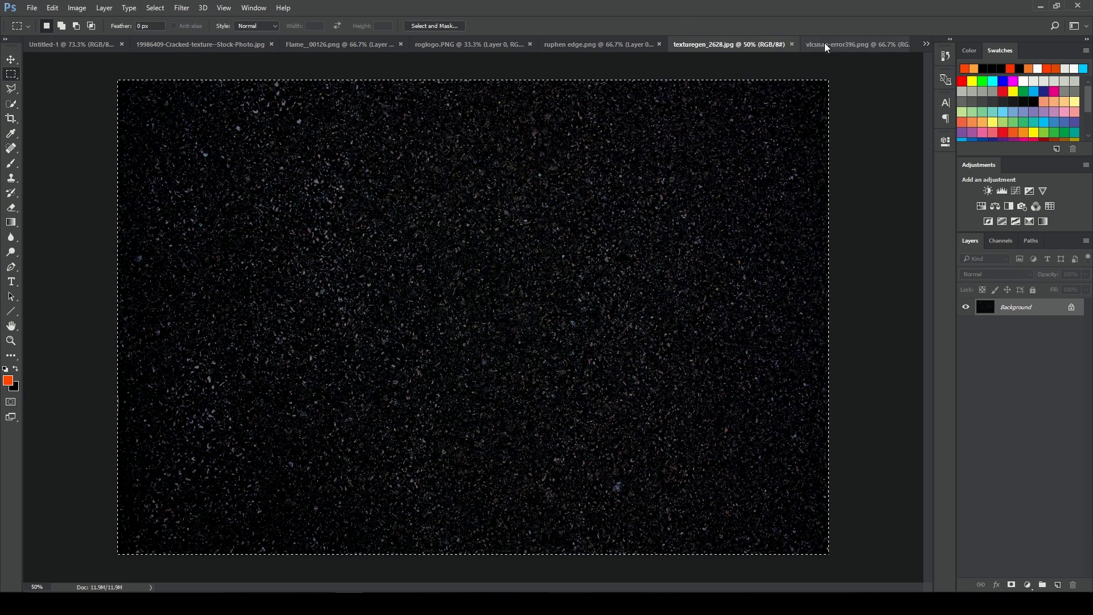
pyautogui.click(90, 44)
pyautogui.click(1017, 371)
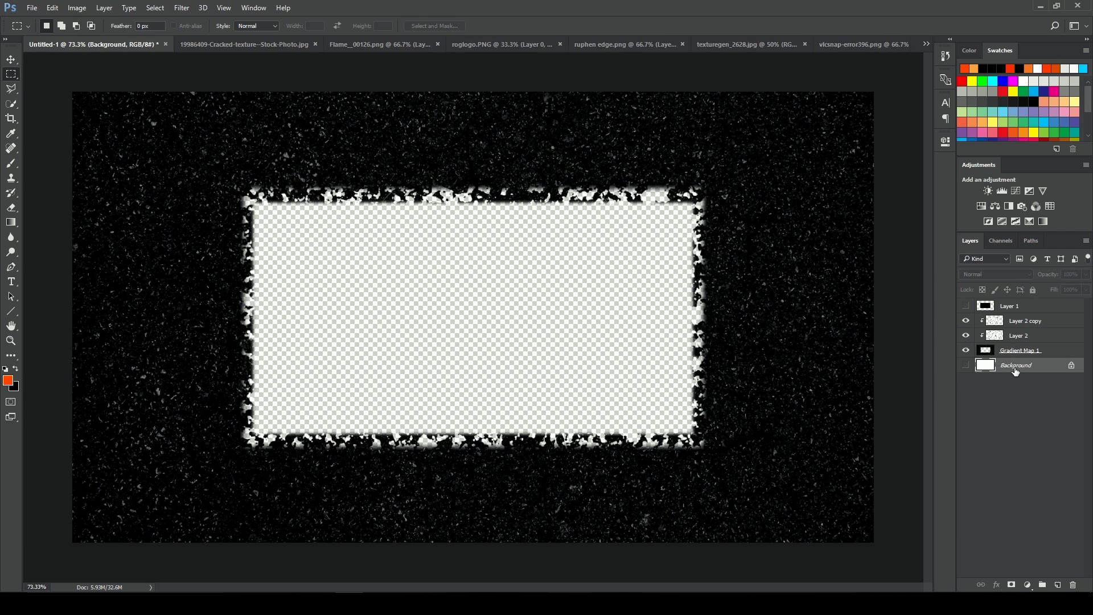
pyautogui.hotkey('ctrl', 'v')
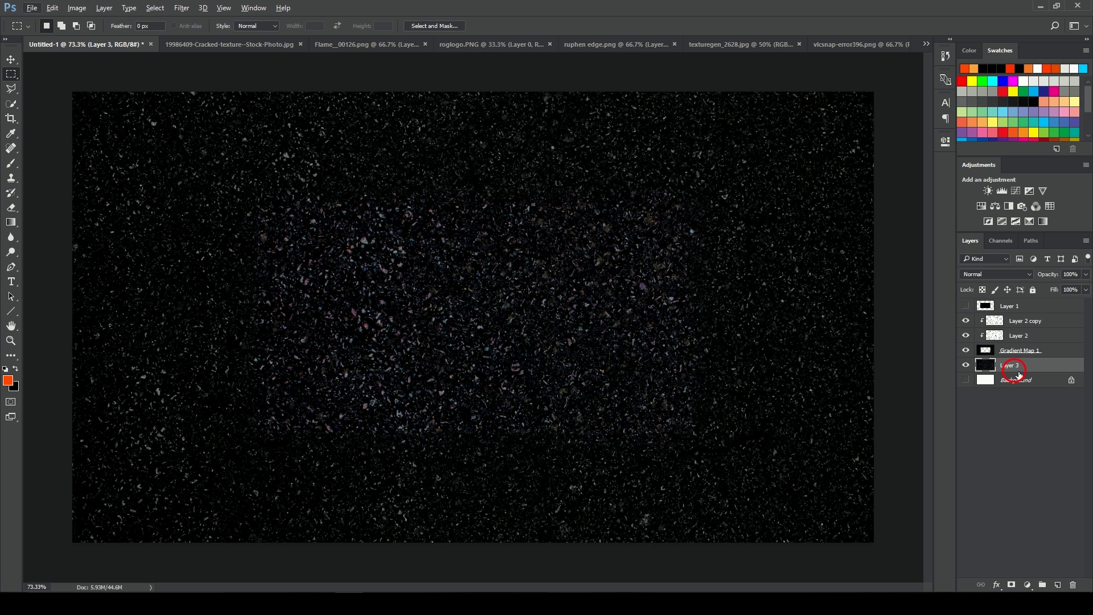
# - Add a Gradient Map adjustment with the Black, White preset above Layer 3 and merge it with that layer
pyautogui.click(1027, 585)
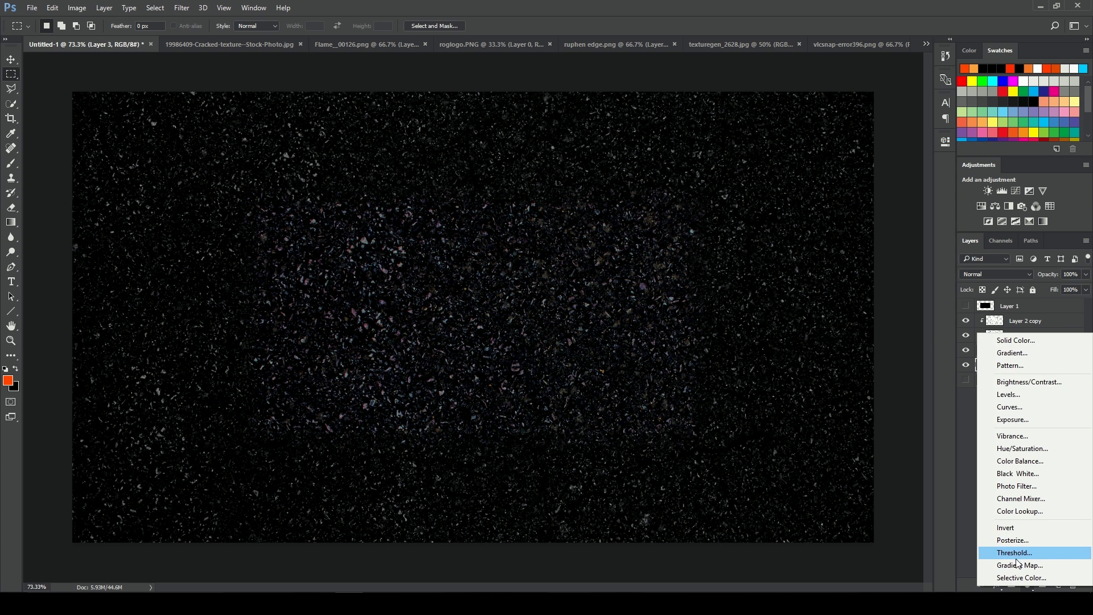
pyautogui.click(1019, 565)
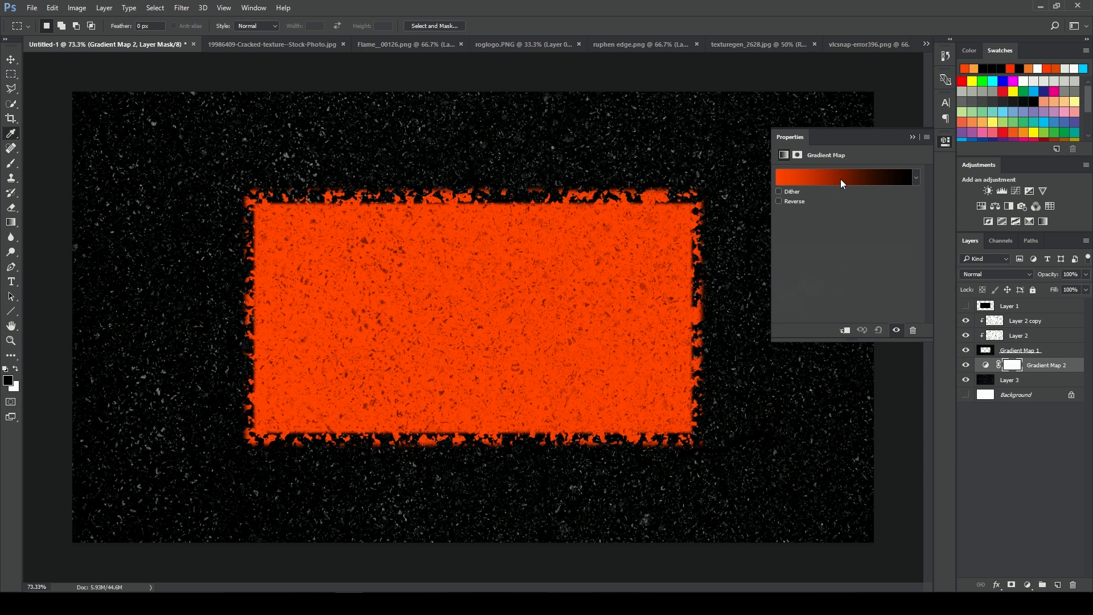
pyautogui.click(841, 179)
pyautogui.click(732, 288)
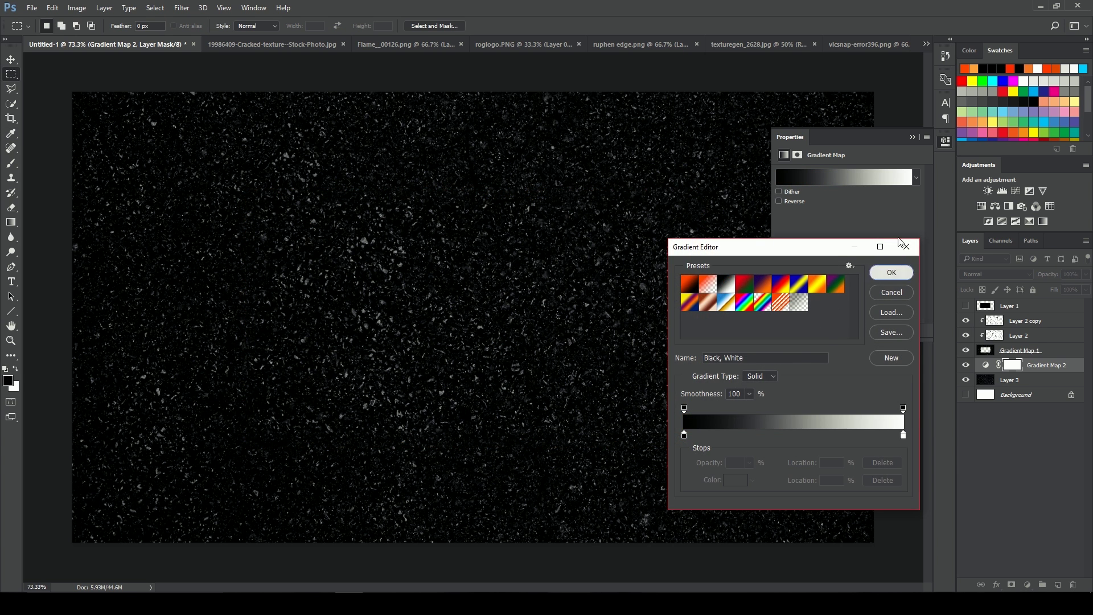
pyautogui.click(892, 272)
pyautogui.click(913, 137)
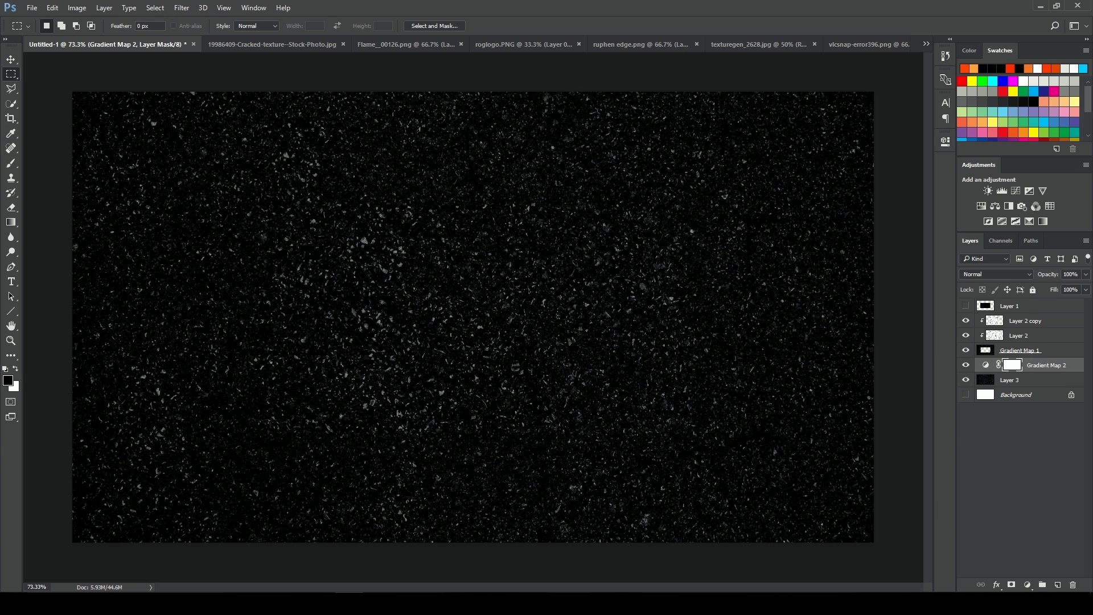
pyautogui.rightClick(1025, 380)
pyautogui.click(901, 413)
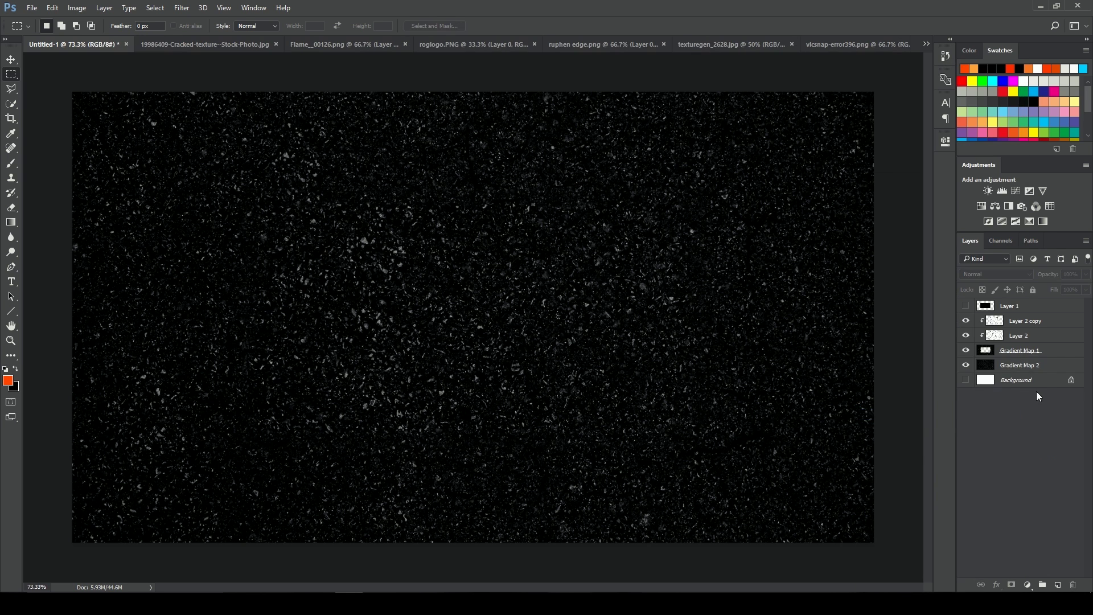
# - Scale the speckled Gradient Map 2 layer down proportionally to about 64.5%
pyautogui.click(1037, 365)
pyautogui.hotkey('ctrl', 't')
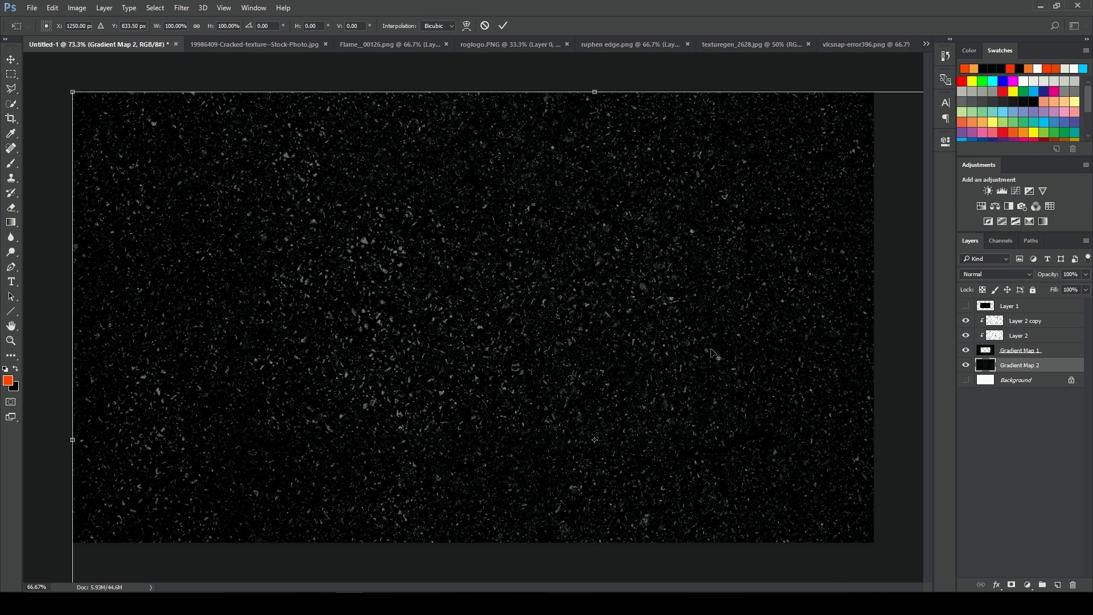
pyautogui.hotkey('ctrl', '0')
pyautogui.scroll(-2, 712, 391)
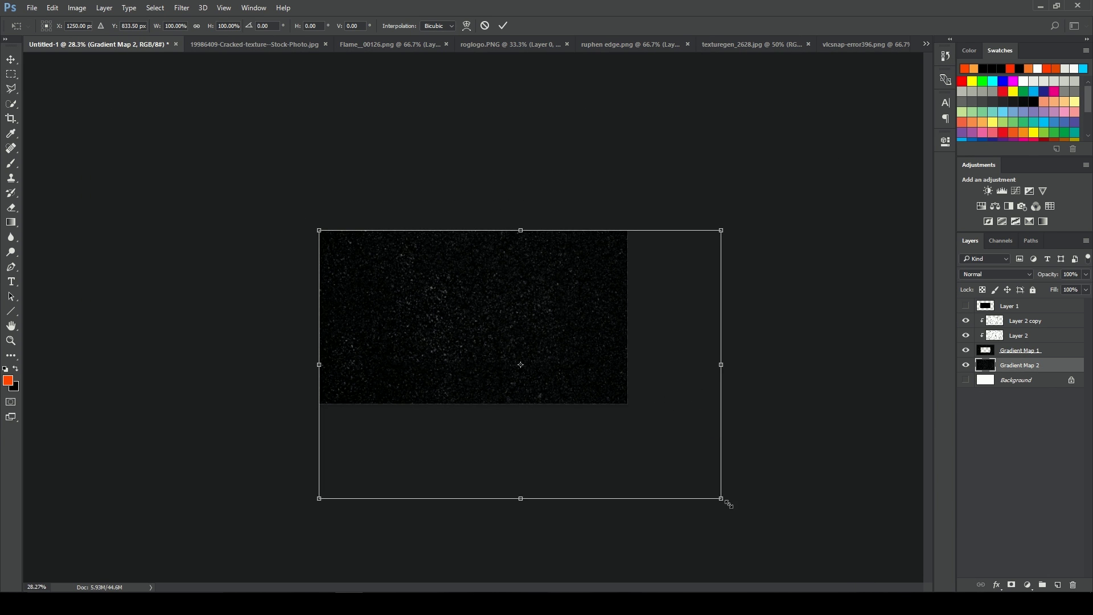
pyautogui.moveTo(729, 504); pyautogui.dragTo(605, 381)
pyautogui.hotkey('ctrl', '+')
pyautogui.hotkey('ctrl', '+')
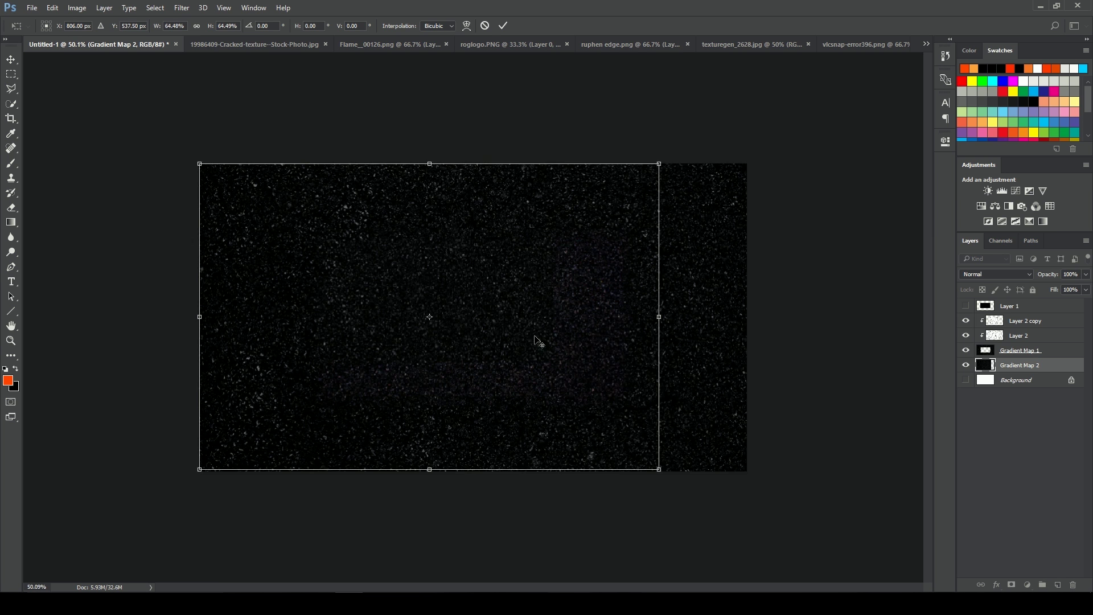
# - Centre the speckled layer horizontally on the canvas, enlarge it to about 70%, and apply the transform
pyautogui.scroll(1, 536, 342)
pyautogui.moveTo(518, 327); pyautogui.dragTo(553, 314)
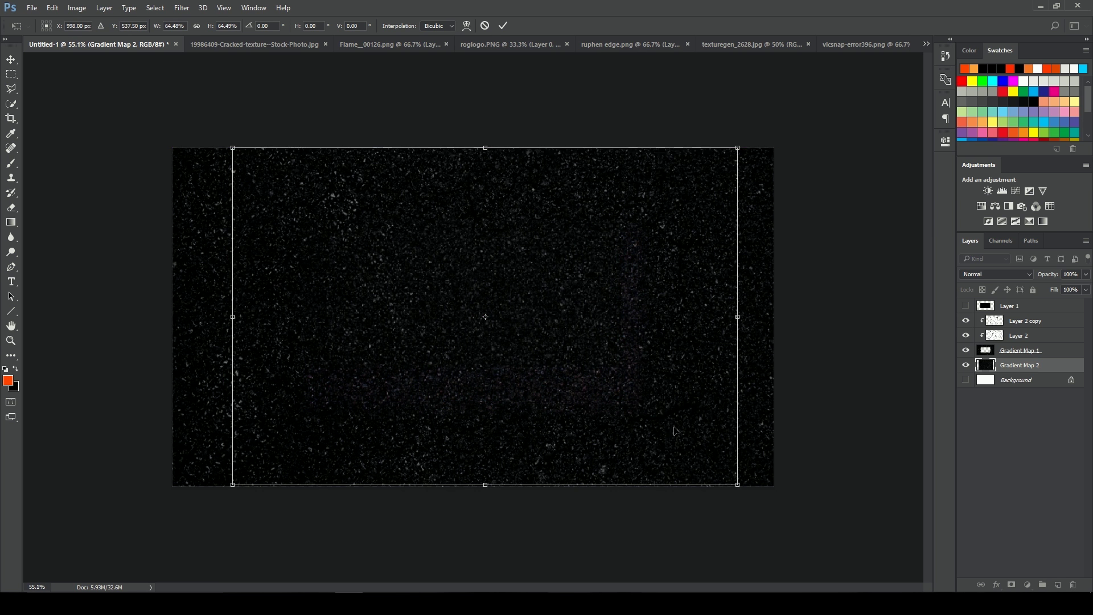
pyautogui.click(737, 486)
pyautogui.keyDown('alt'); pyautogui.click(489, 322); pyautogui.keyUp('alt')
pyautogui.moveTo(739, 487); pyautogui.dragTo(762, 501)
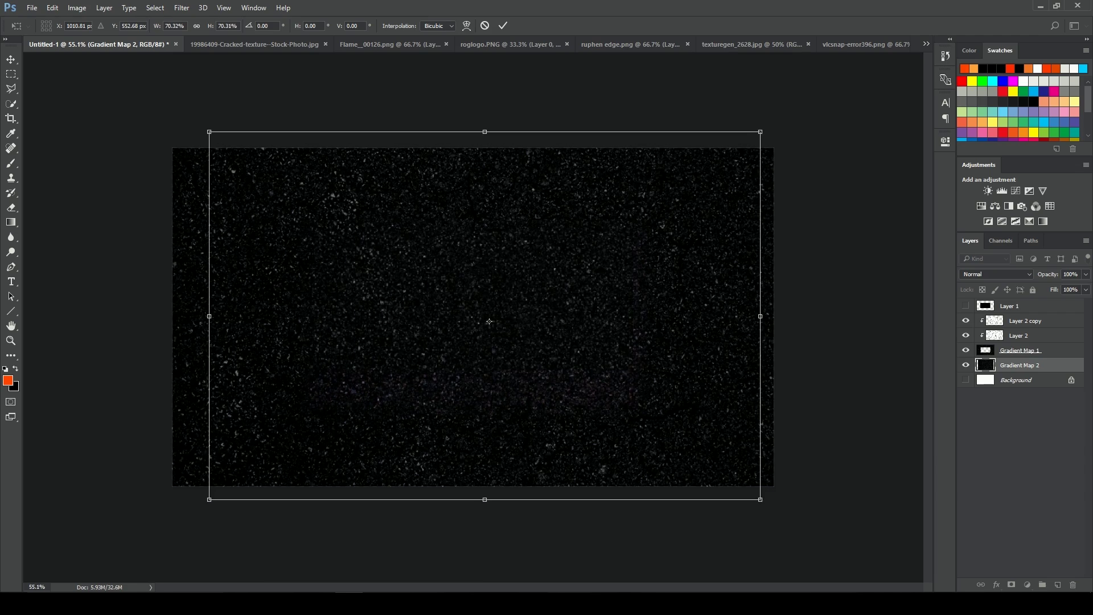
pyautogui.press('Return')
# - Hide the Gradient Map 1 frame layer to expose the whole speckled texture beneath it
pyautogui.scroll(4, 570, 370)
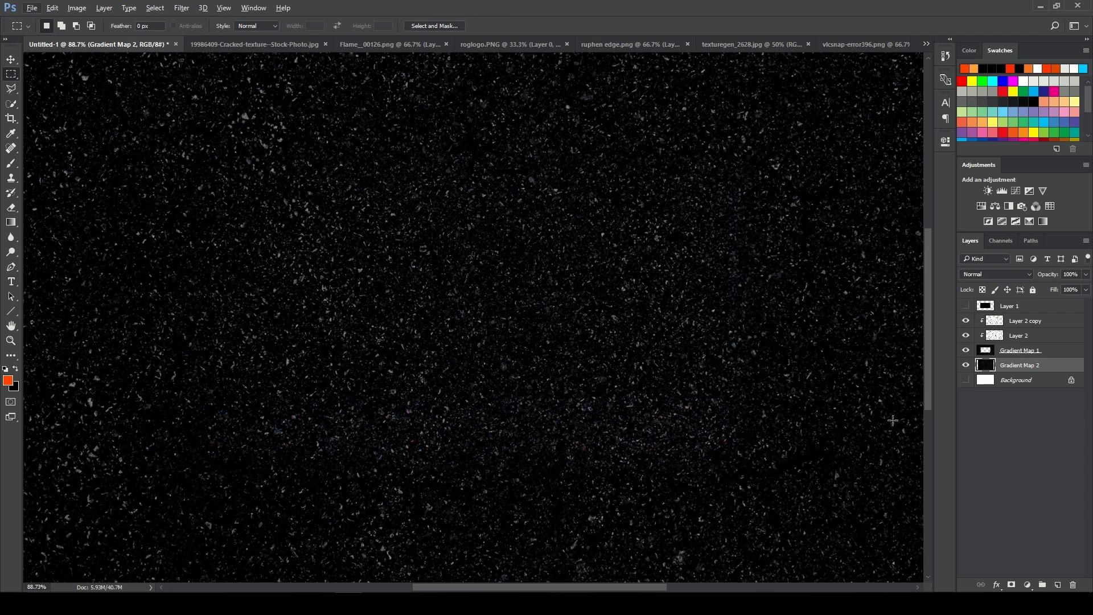
pyautogui.click(966, 351)
pyautogui.click(967, 348)
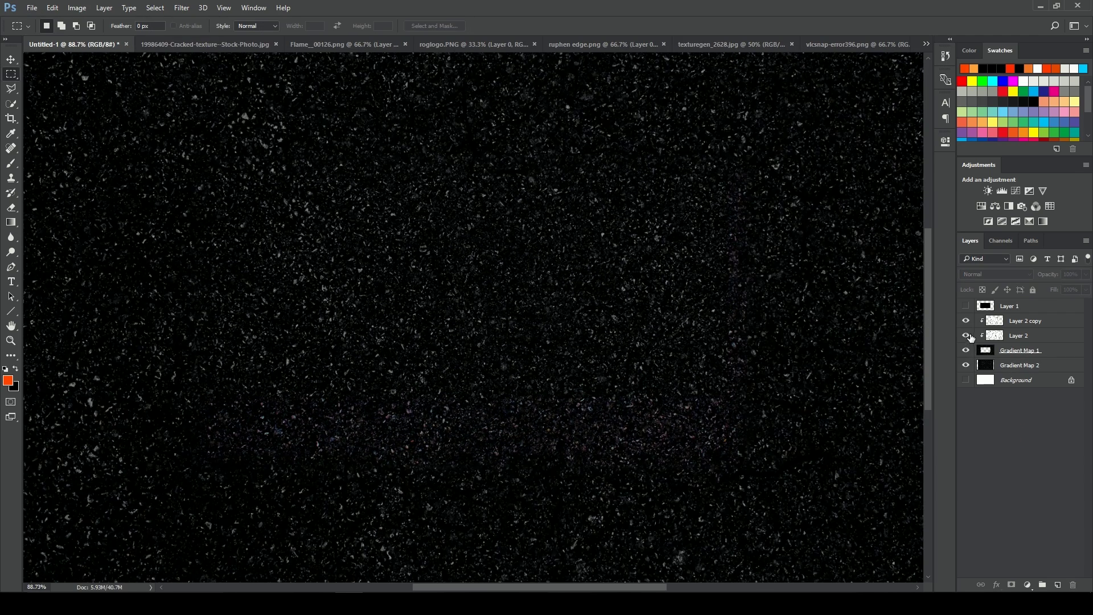
pyautogui.click(966, 351)
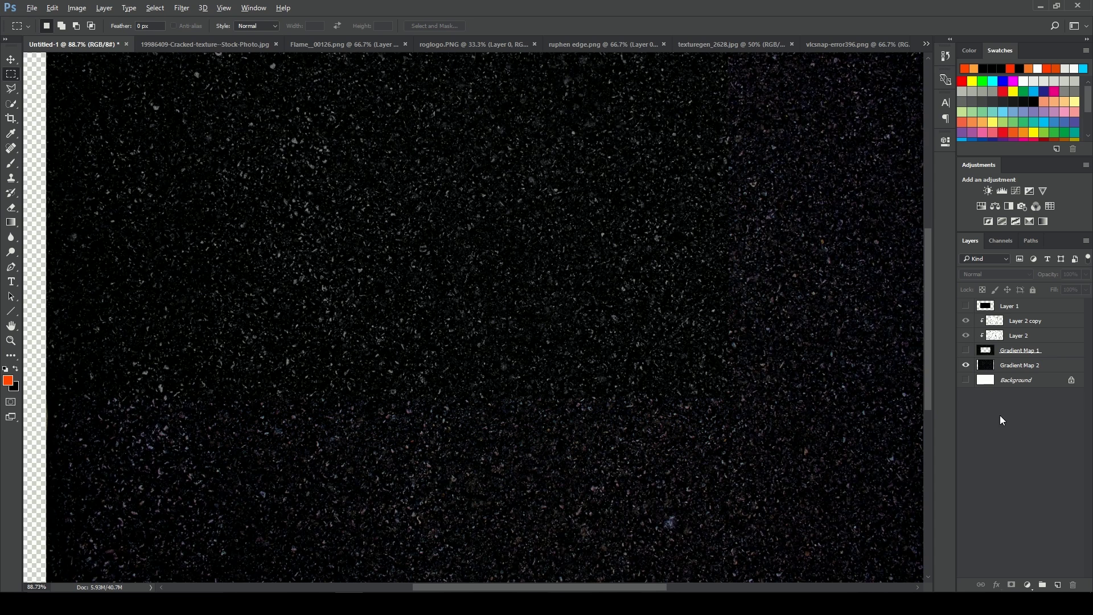
pyautogui.scroll(-4, 806, 397)
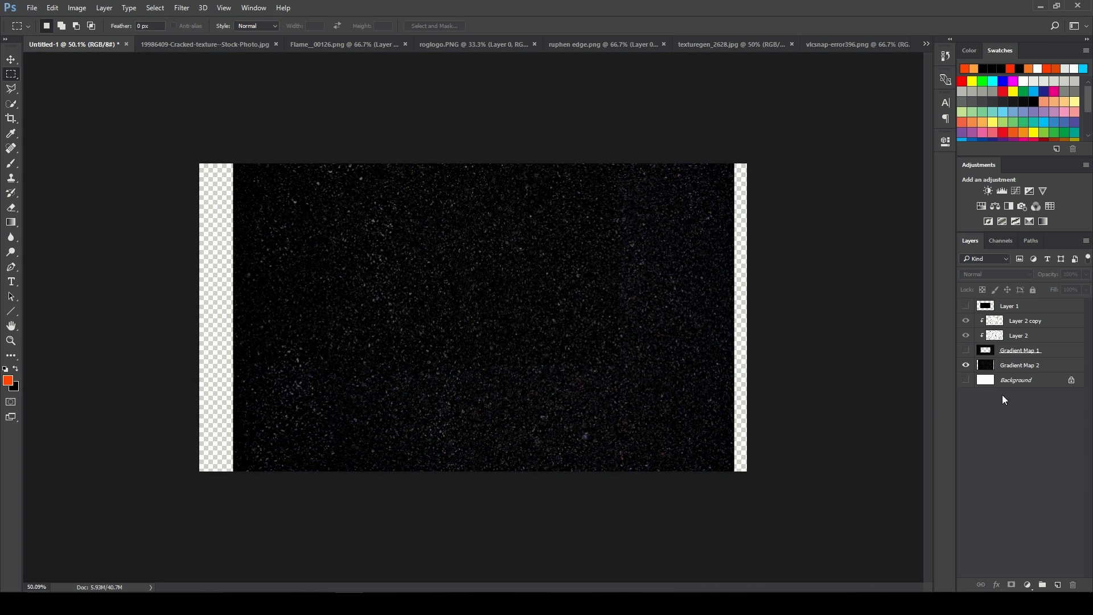
# - Shrink the Gradient Map 2 layer further about its centre so its edges sit just inside the canvas height
pyautogui.click(1017, 369)
pyautogui.hotkey('ctrl', 't')
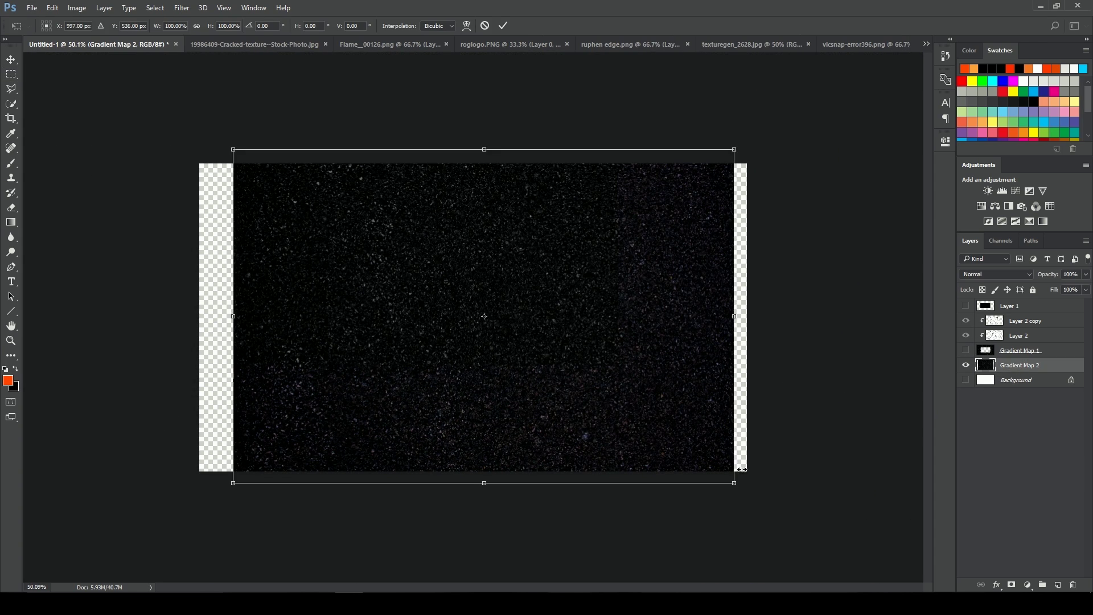
pyautogui.moveTo(735, 488); pyautogui.dragTo(699, 455)
pyautogui.press('Return')
pyautogui.press('m')
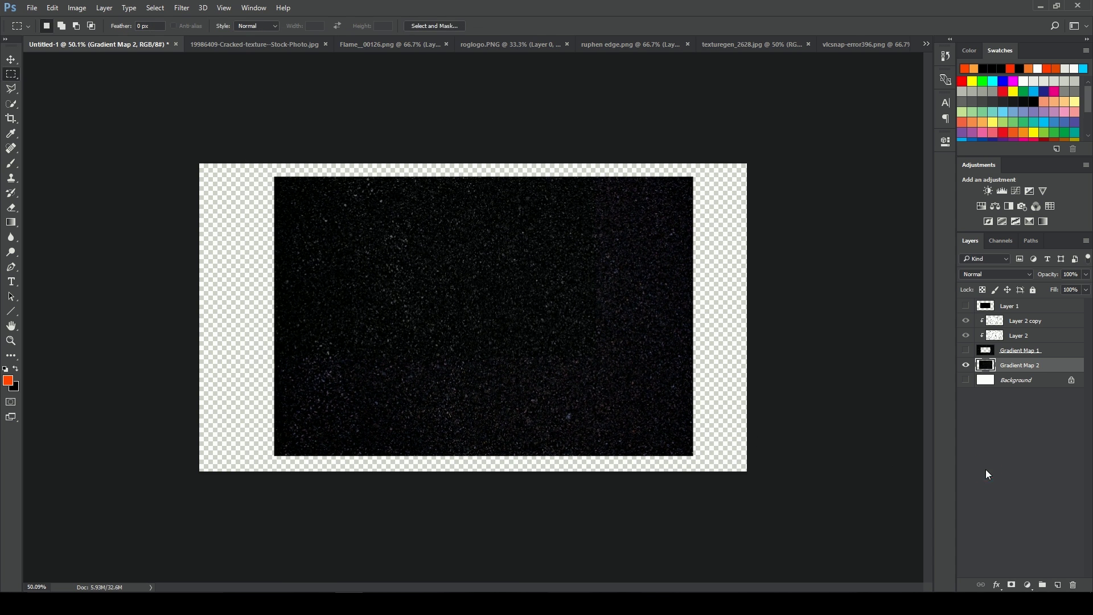
pyautogui.click(986, 471)
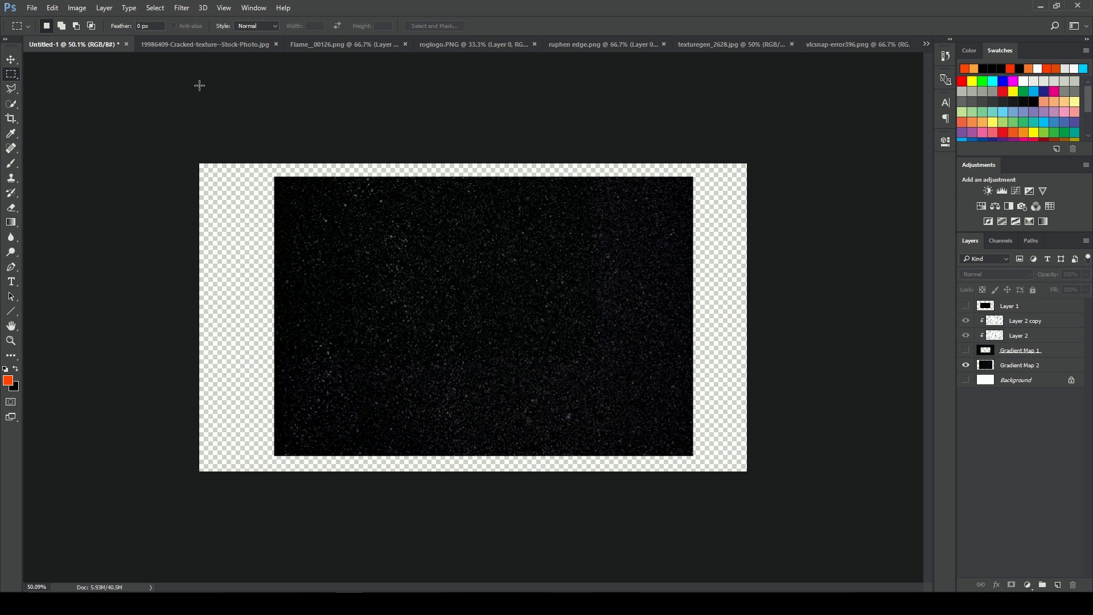
# - Copy the cracked texture from 19986409-Cracked-texture--Stock-Photo.jpg into the composition directly above Gradient Map 2
pyautogui.click(224, 44)
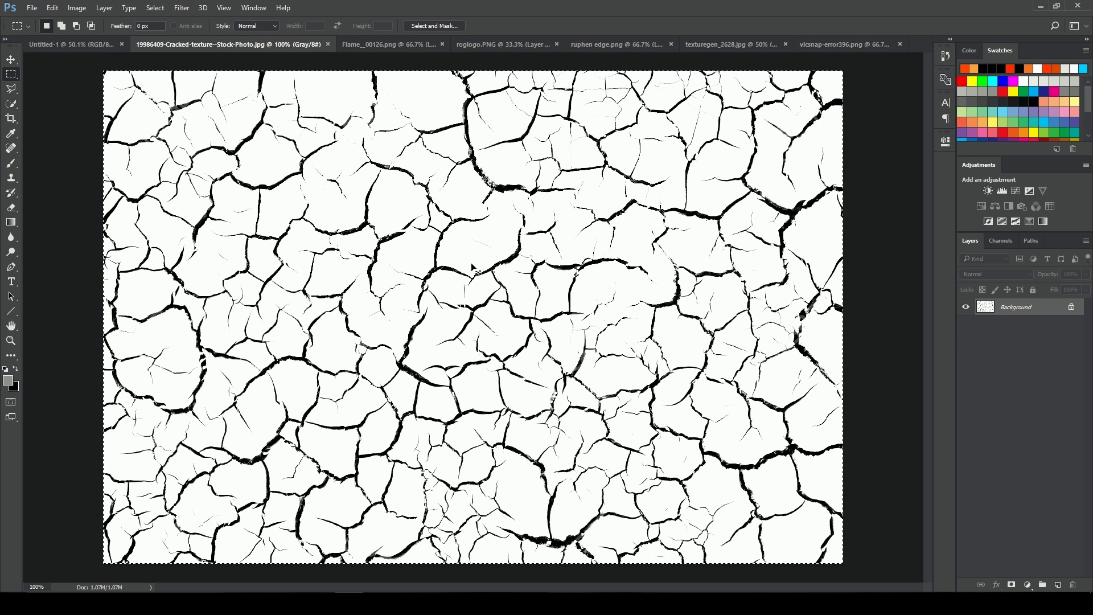
pyautogui.click(106, 45)
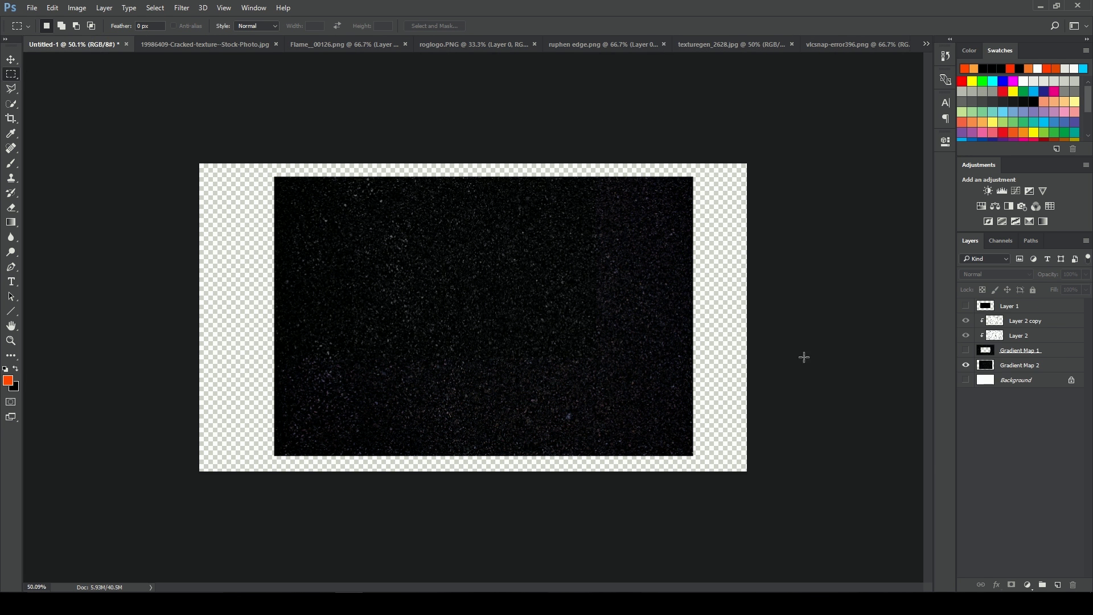
pyautogui.click(1021, 374)
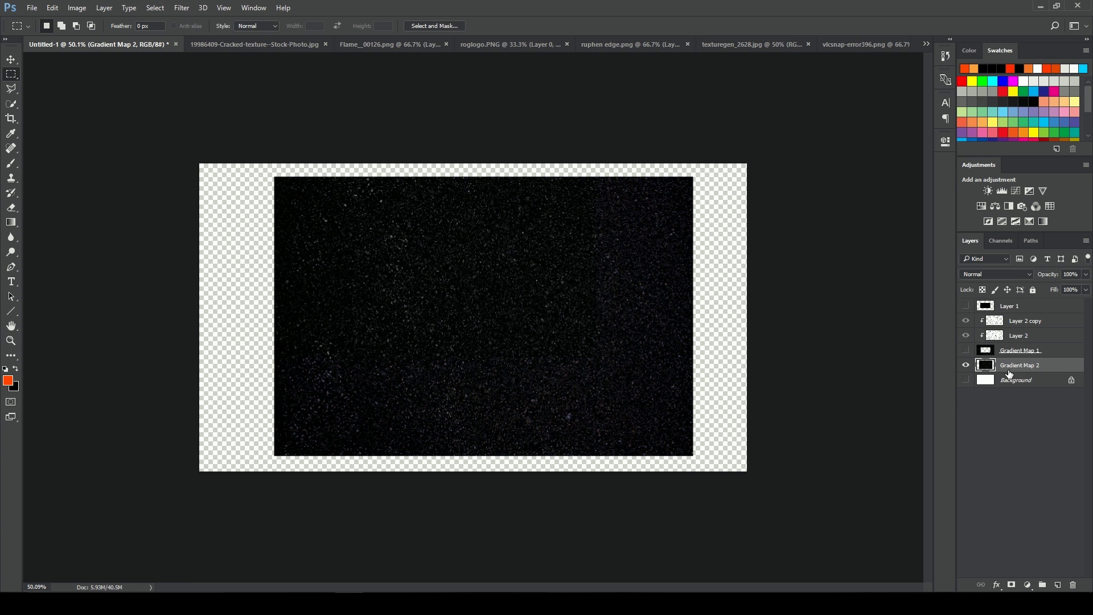
pyautogui.hotkey('ctrl', 'v')
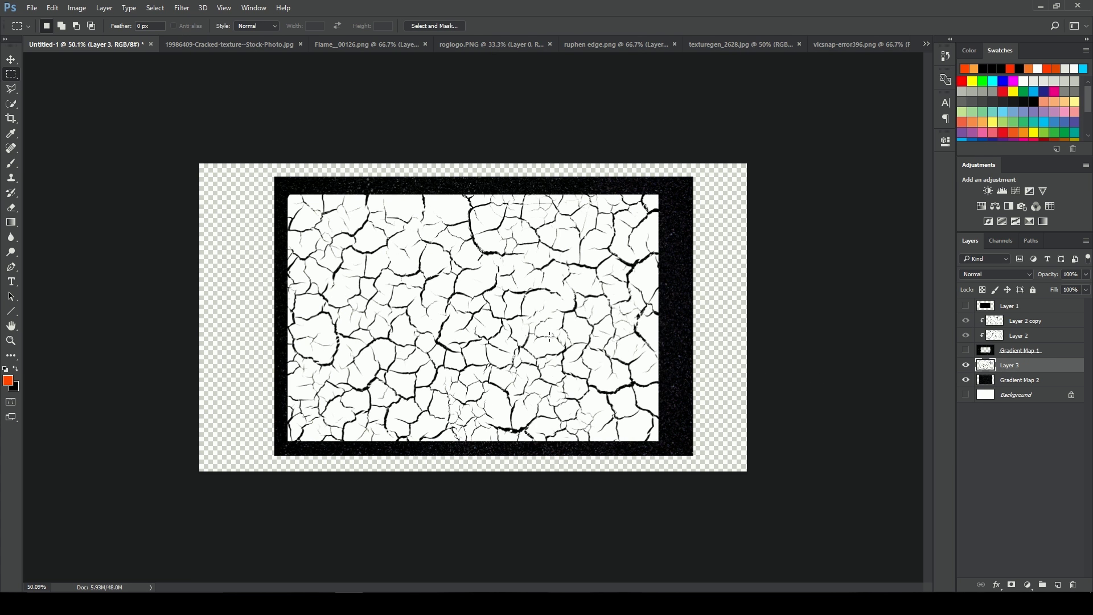
pyautogui.scroll(2, 478, 379)
pyautogui.click(963, 407)
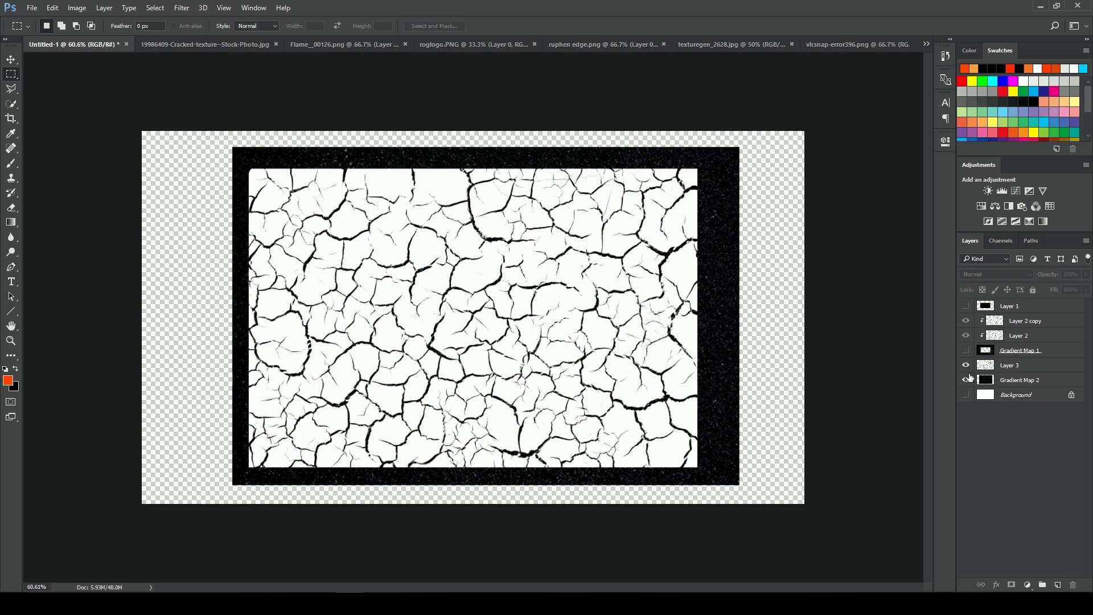
# - Invert the colours of the cracked texture on Layer 3 after briefly previewing the frame over it
pyautogui.click(966, 351)
pyautogui.click(966, 350)
pyautogui.click(1010, 368)
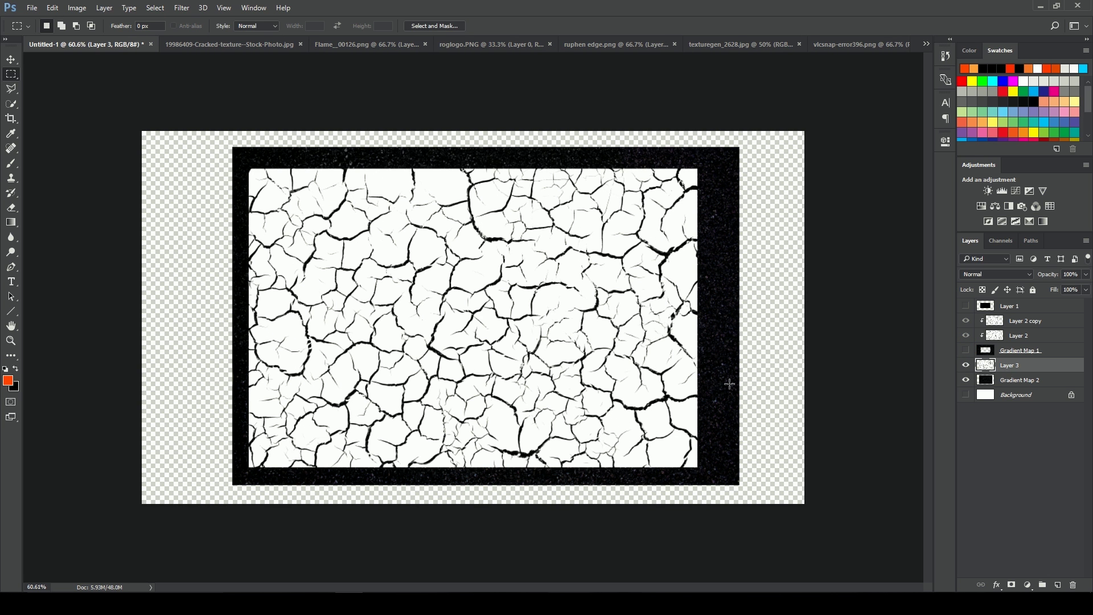
pyautogui.hotkey('ctrl', 'i')
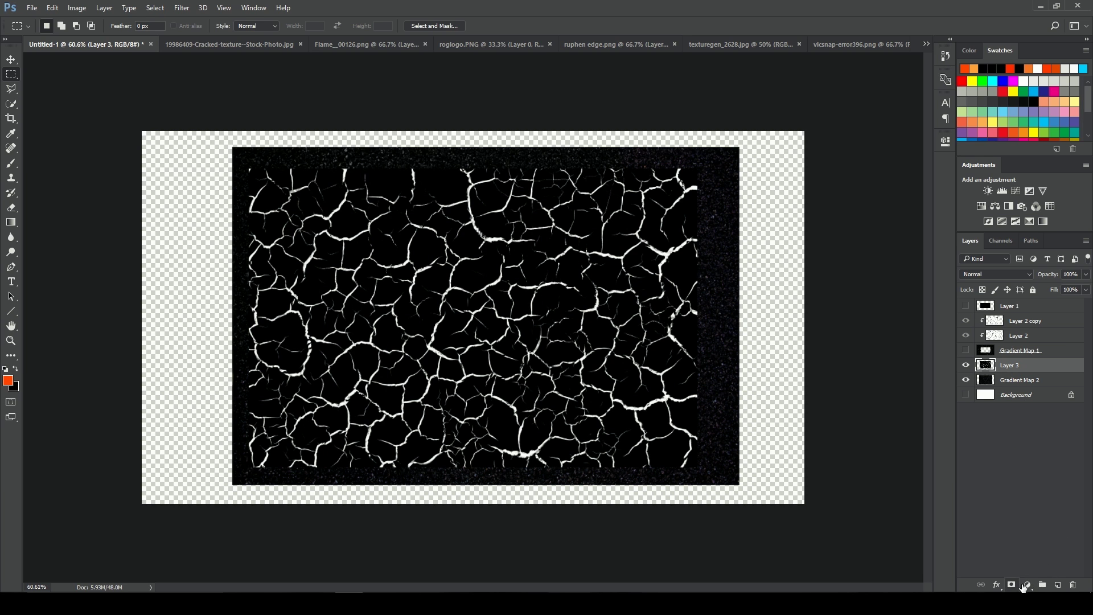
# - Add a new layer above the inverted cracks and set the background colour to orange-red ff4200
pyautogui.click(1058, 585)
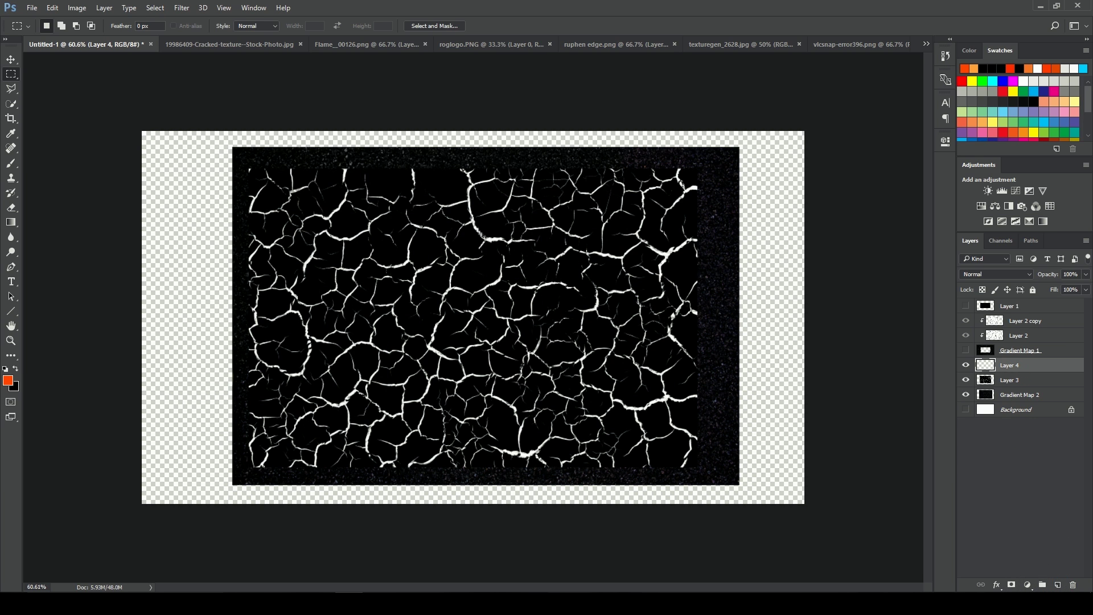
pyautogui.click(16, 390)
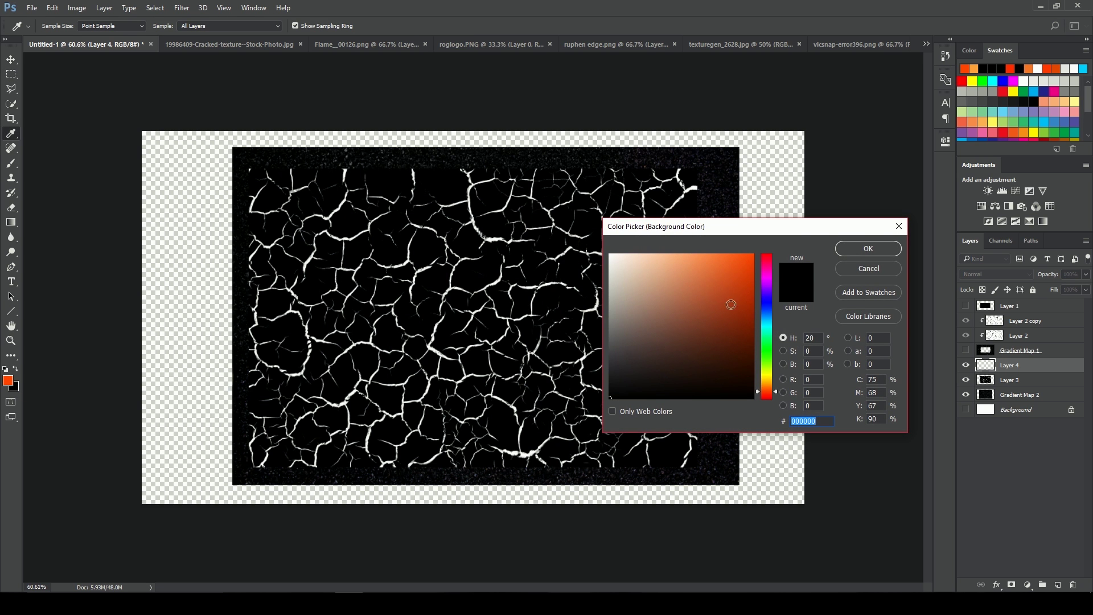
pyautogui.click(972, 78)
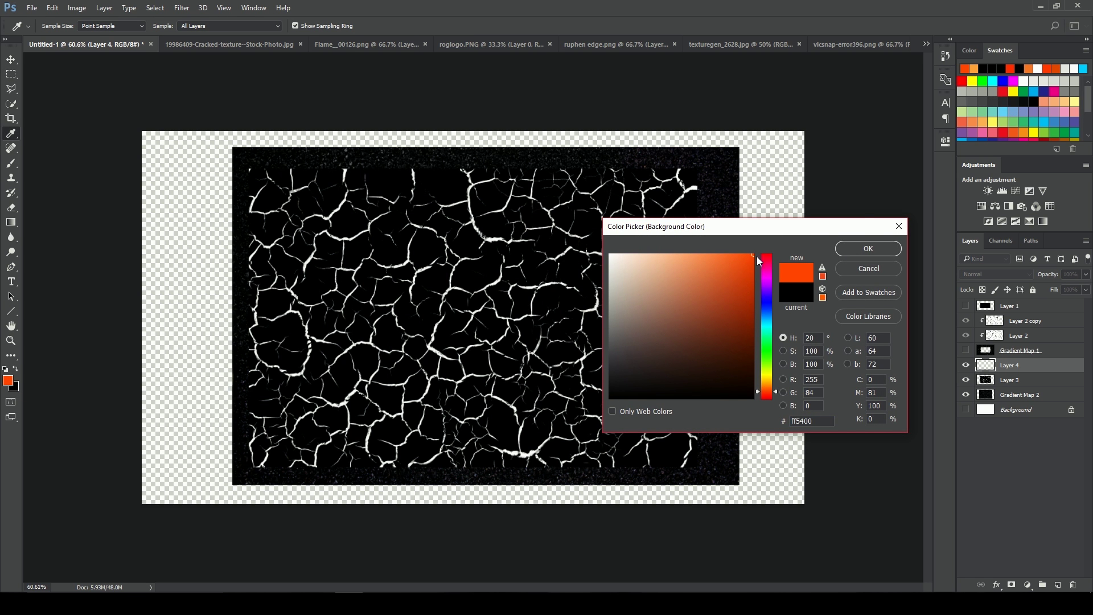
pyautogui.click(776, 391)
pyautogui.moveTo(776, 391); pyautogui.dragTo(775, 393)
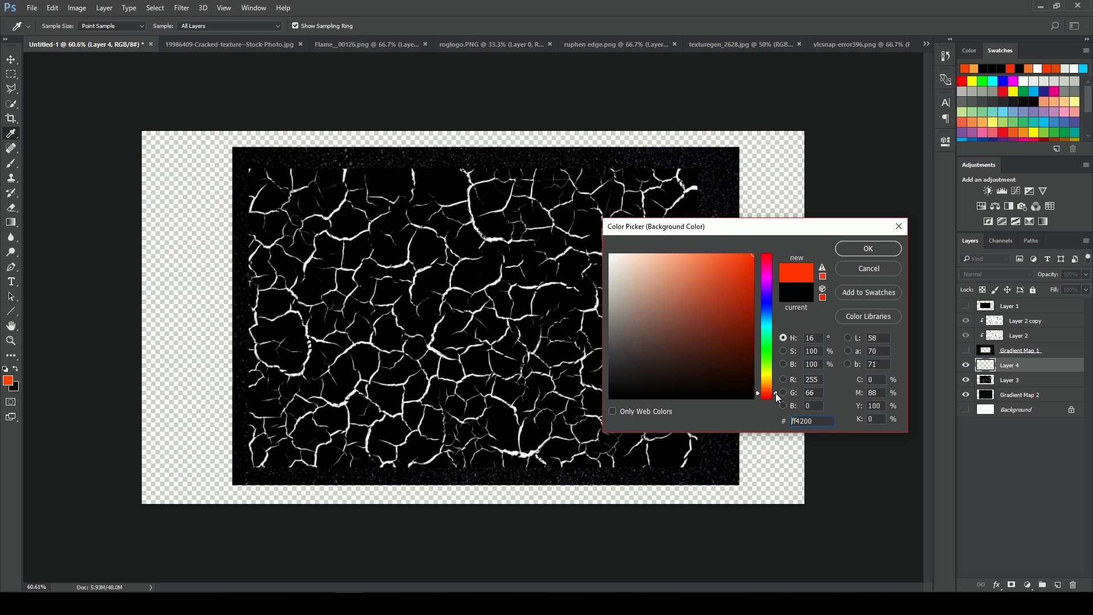
pyautogui.click(875, 249)
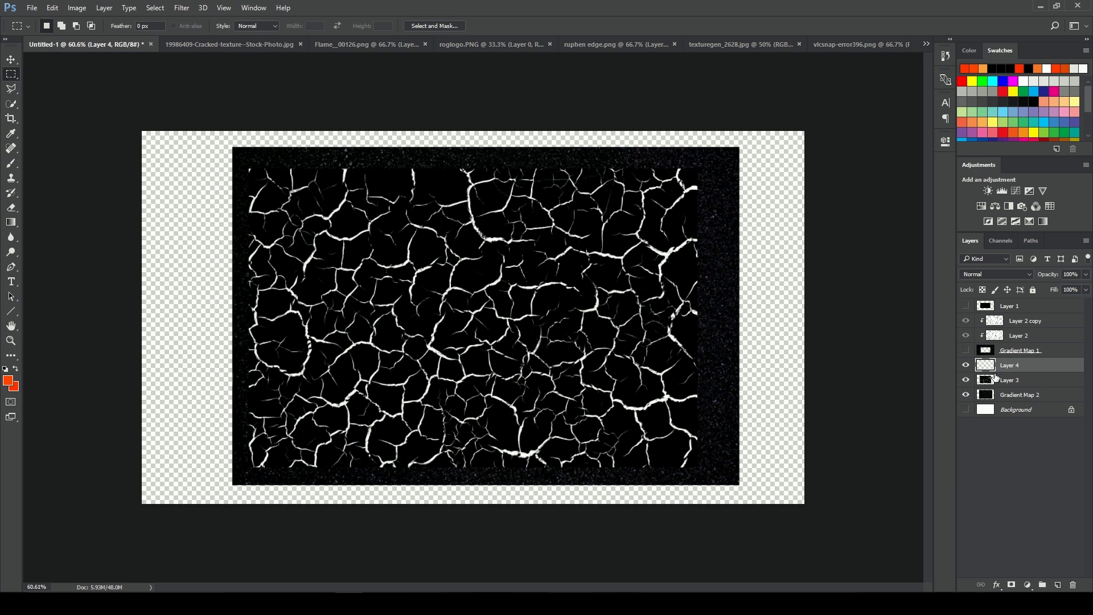
# - Fill Layer 4 with the orange-red colour and clip it to Layer 3 with the Multiply blend mode
pyautogui.hotkey('alt', 'BackSpace')
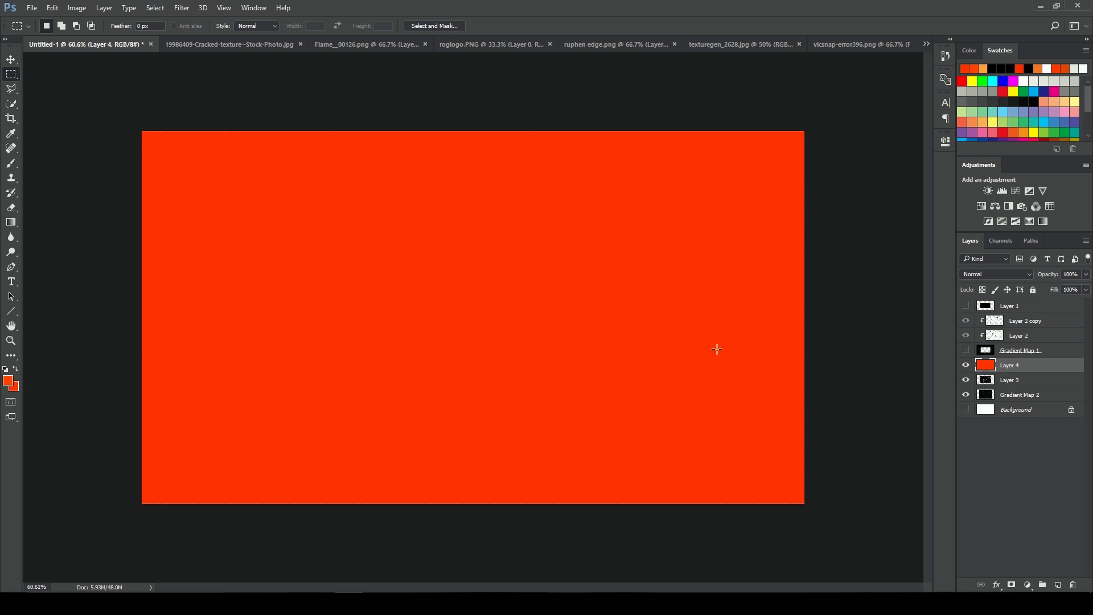
pyautogui.hotkey('ctrl', 'alt', 'g')
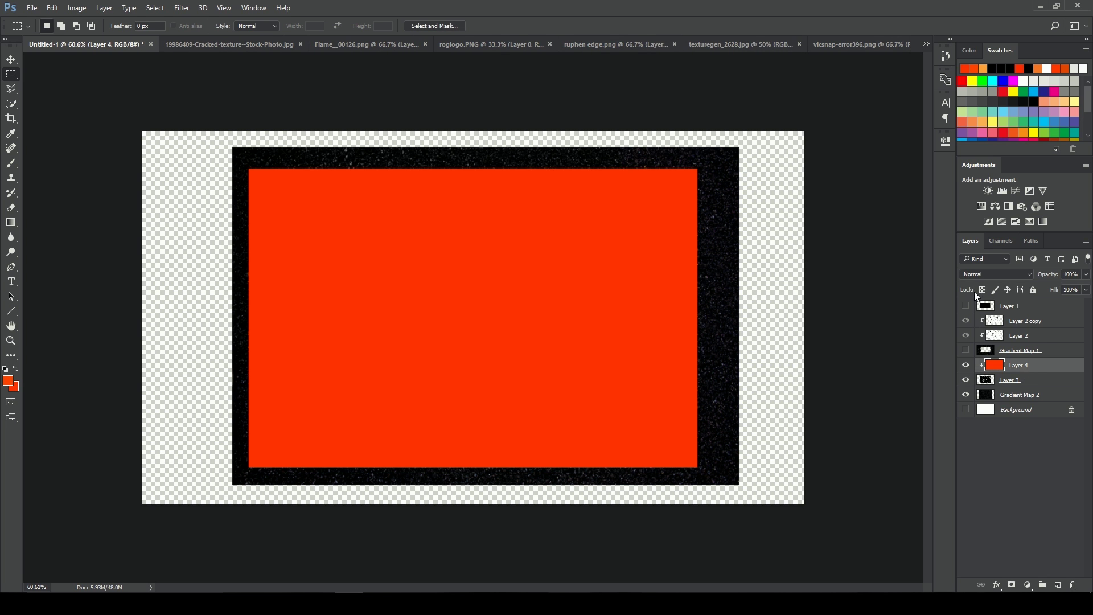
pyautogui.click(984, 276)
pyautogui.click(978, 318)
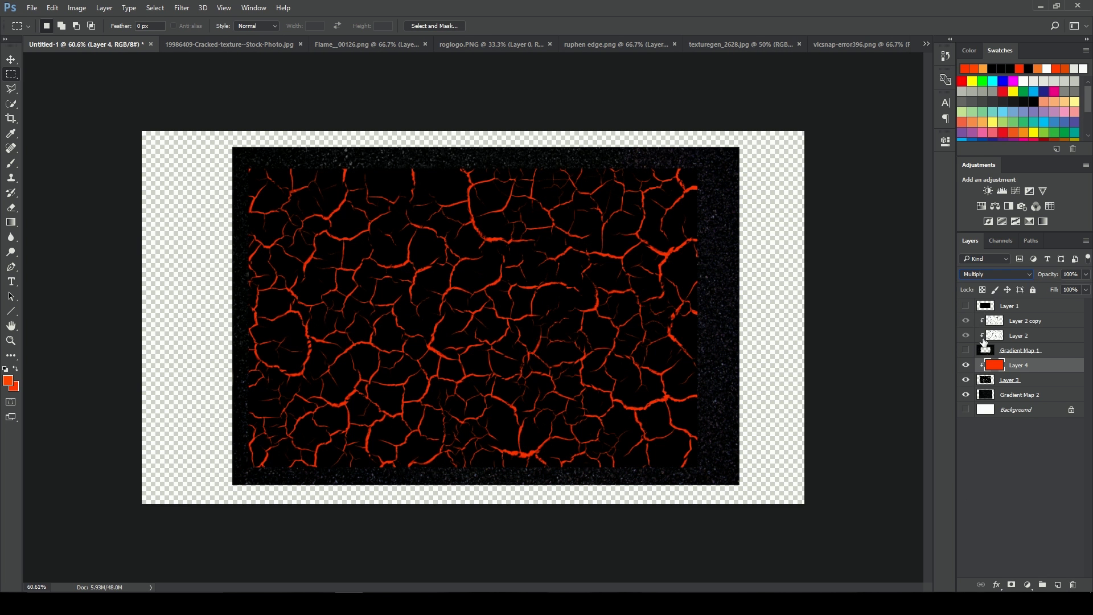
pyautogui.click(975, 447)
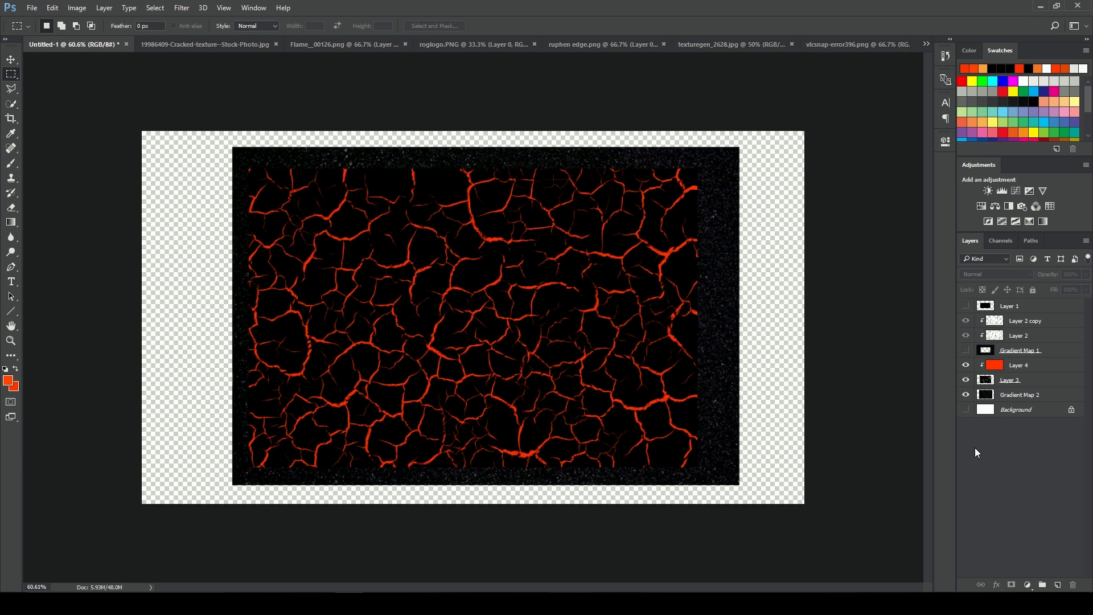
# - Merge the orange-red Layer 4 with the cracked texture on Layer 3
pyautogui.click(1018, 382)
pyautogui.keyDown('shift'); pyautogui.click(1020, 366); pyautogui.keyUp('shift')
pyautogui.rightClick(1015, 367)
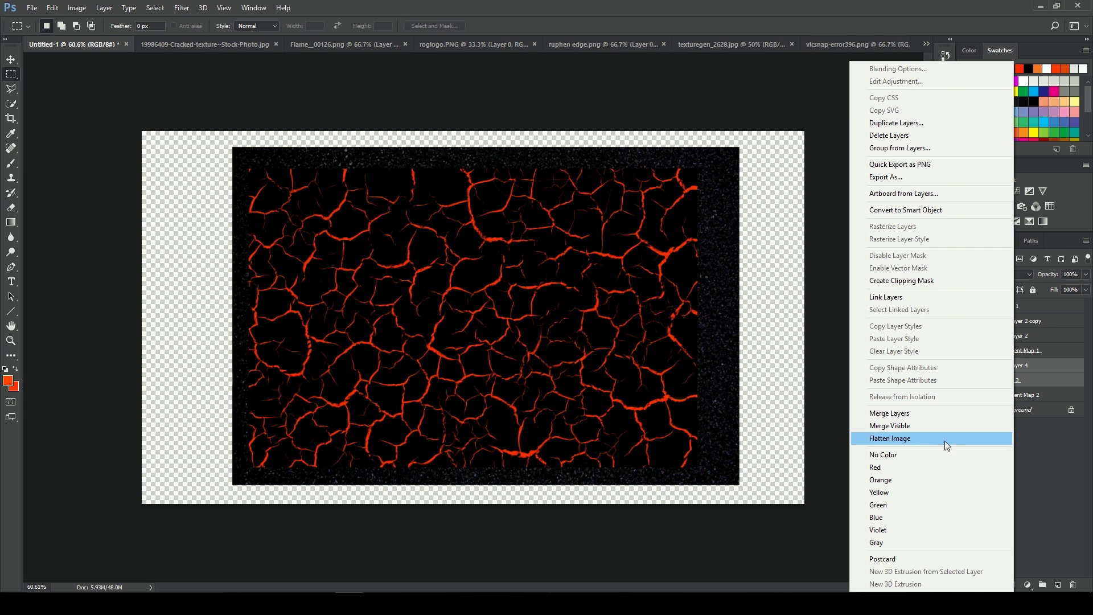
pyautogui.click(899, 414)
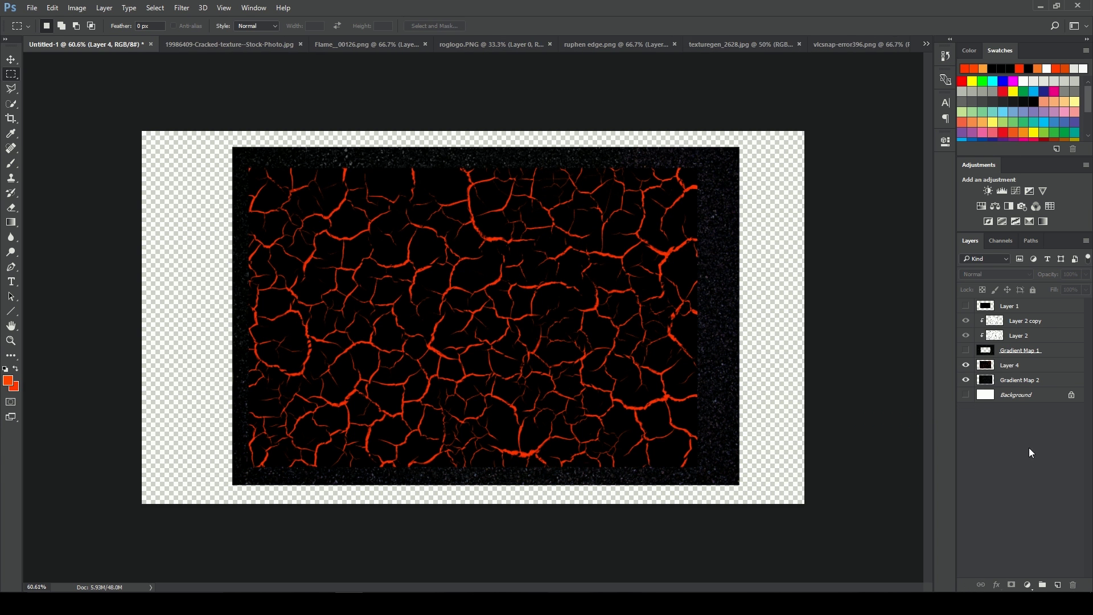
# - Set the merged crack layer's blend mode to Linear Dodge (Add)
pyautogui.click(1009, 367)
pyautogui.click(991, 275)
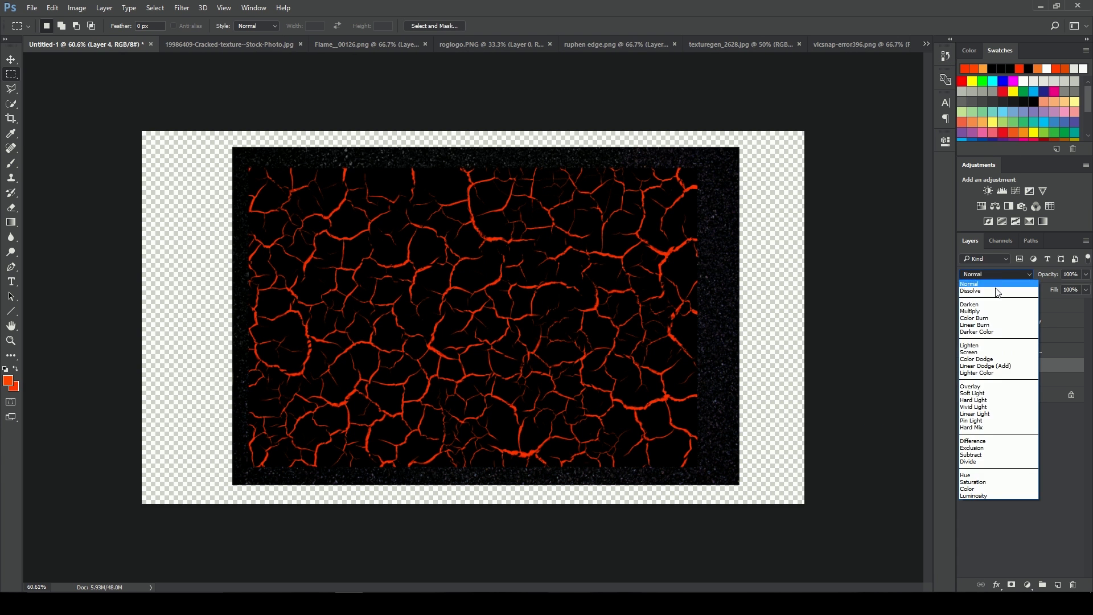
pyautogui.click(985, 367)
pyautogui.click(1033, 460)
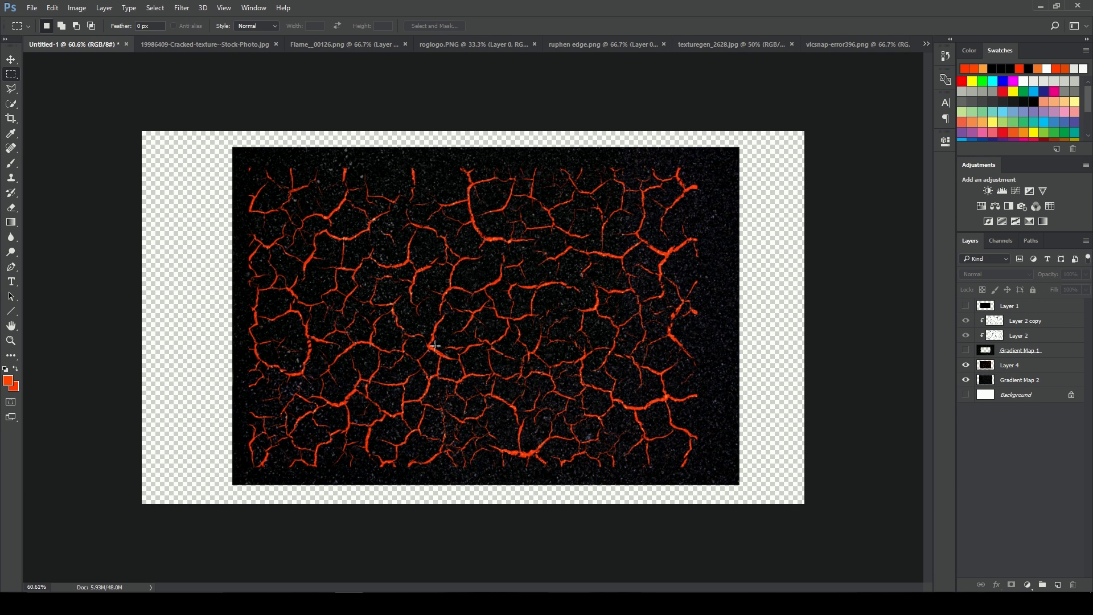
# - Show the Gradient Map 1 frame with its clipped layers again over the orange cracks
pyautogui.click(966, 350)
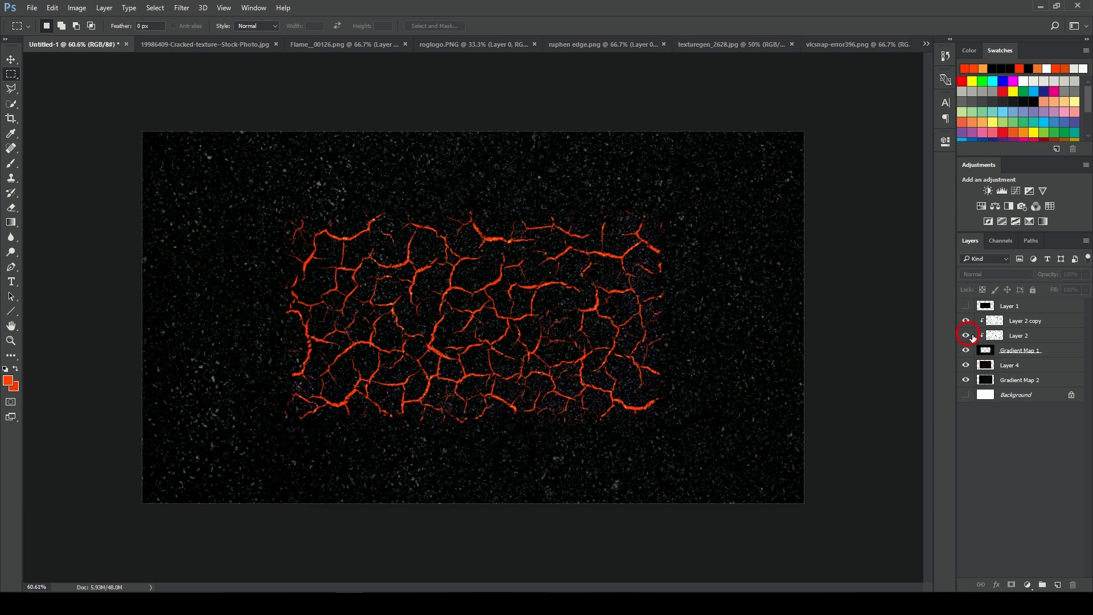
pyautogui.click(968, 336)
pyautogui.click(1017, 437)
# - Transform Layer 4 to shift the orange cracks slightly right and down within the frame
pyautogui.click(1011, 366)
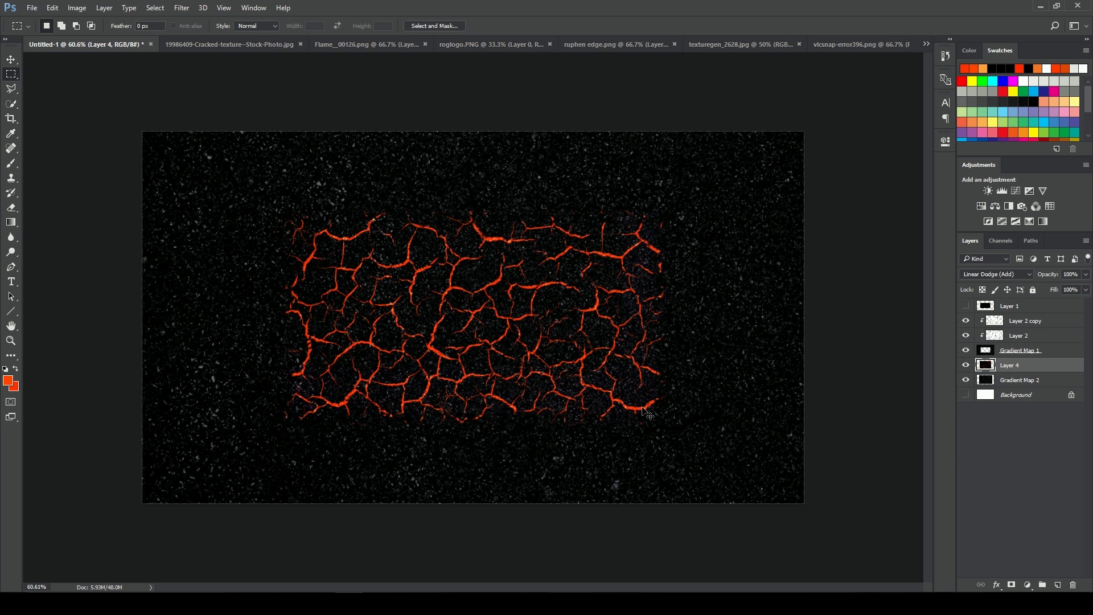
pyautogui.hotkey('ctrl', 't')
pyautogui.moveTo(642, 378); pyautogui.dragTo(650, 379)
pyautogui.press('Return')
pyautogui.click(1017, 439)
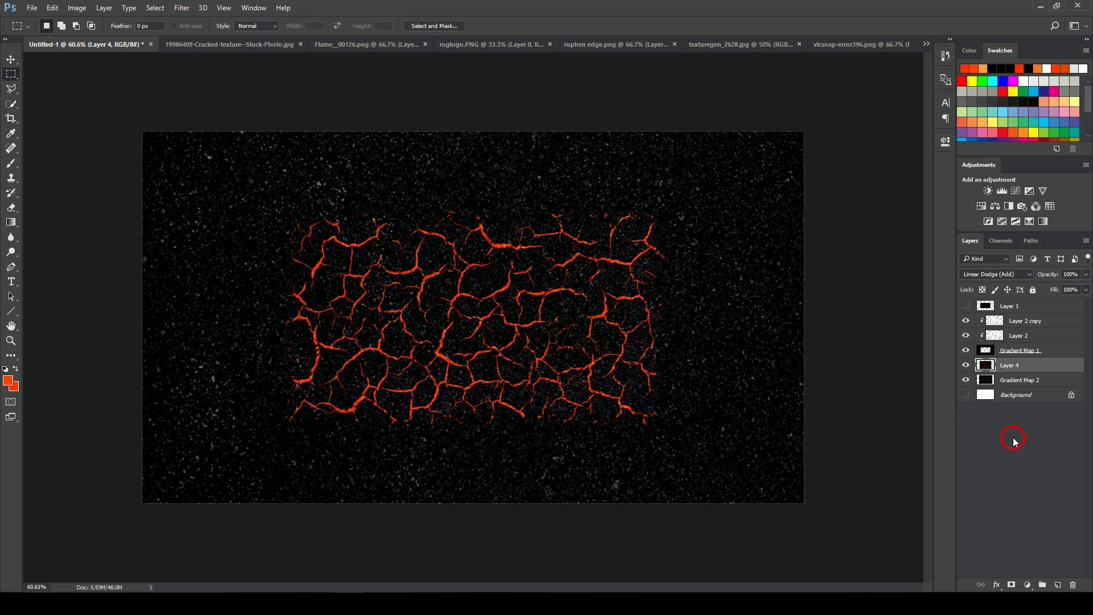
# - Duplicate Layer 4 with the orange cracks and set the copy's blend mode to Screen
pyautogui.click(1024, 368)
pyautogui.keyDown('alt'); pyautogui.scroll(1, 471, 324); pyautogui.keyUp('alt')
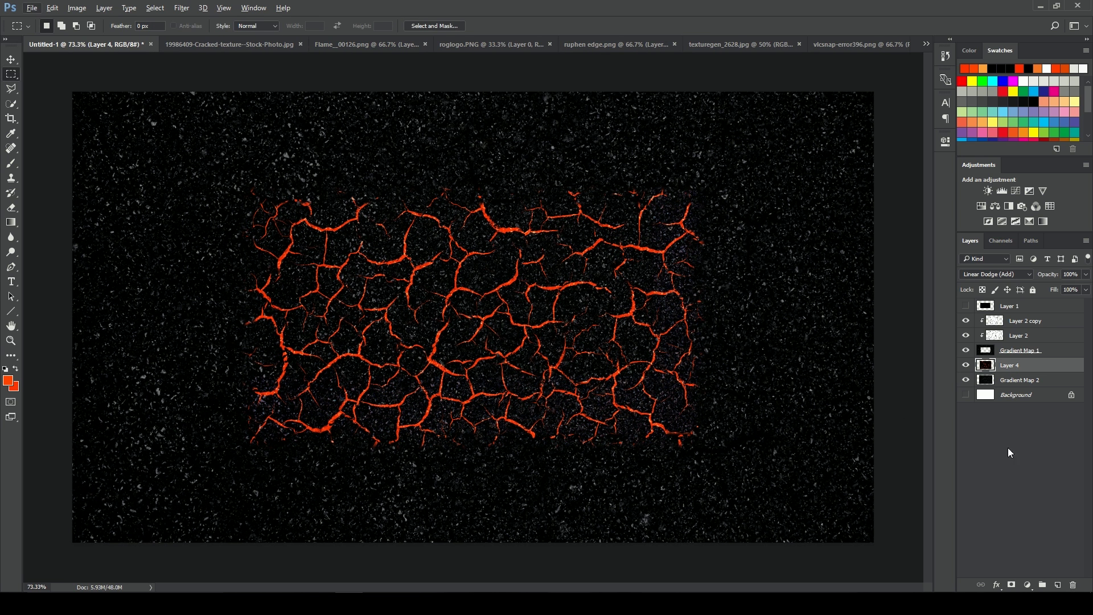
pyautogui.click(997, 416)
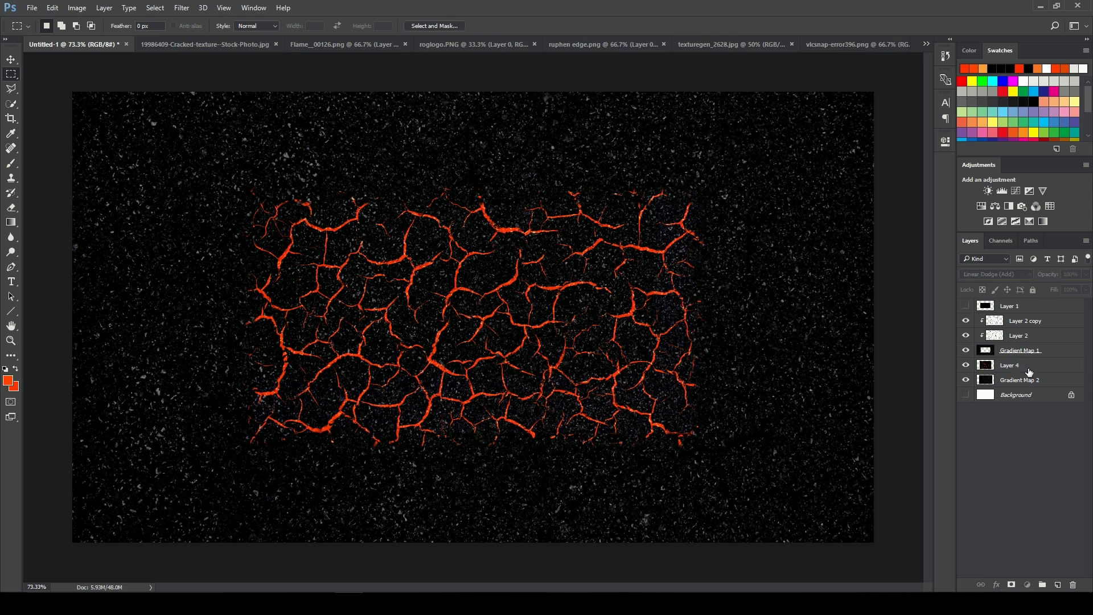
pyautogui.moveTo(1030, 371); pyautogui.dragTo(1057, 585)
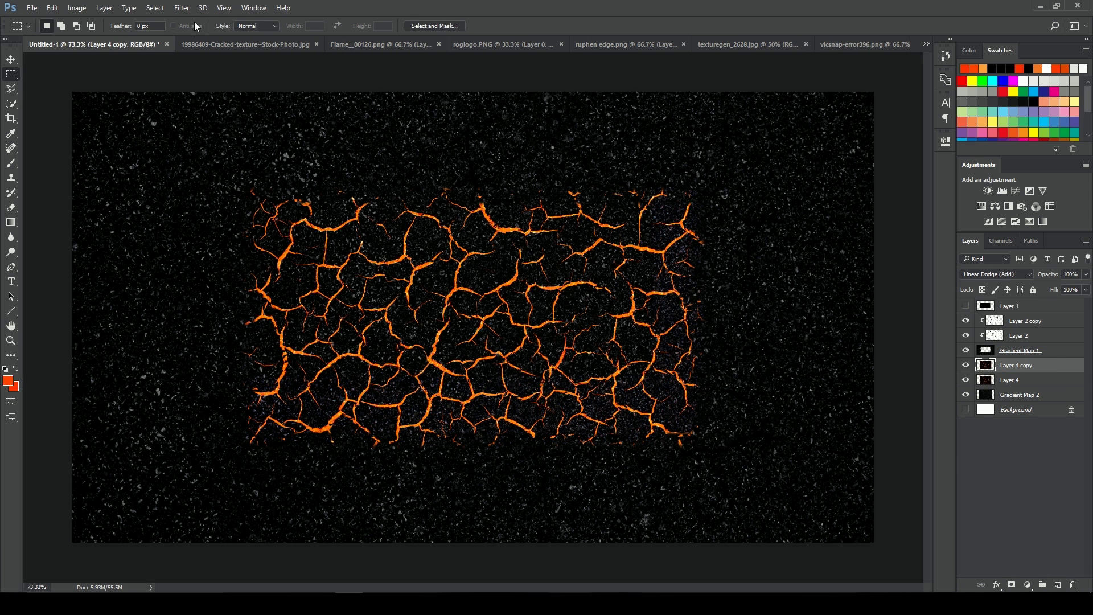
pyautogui.click(1000, 273)
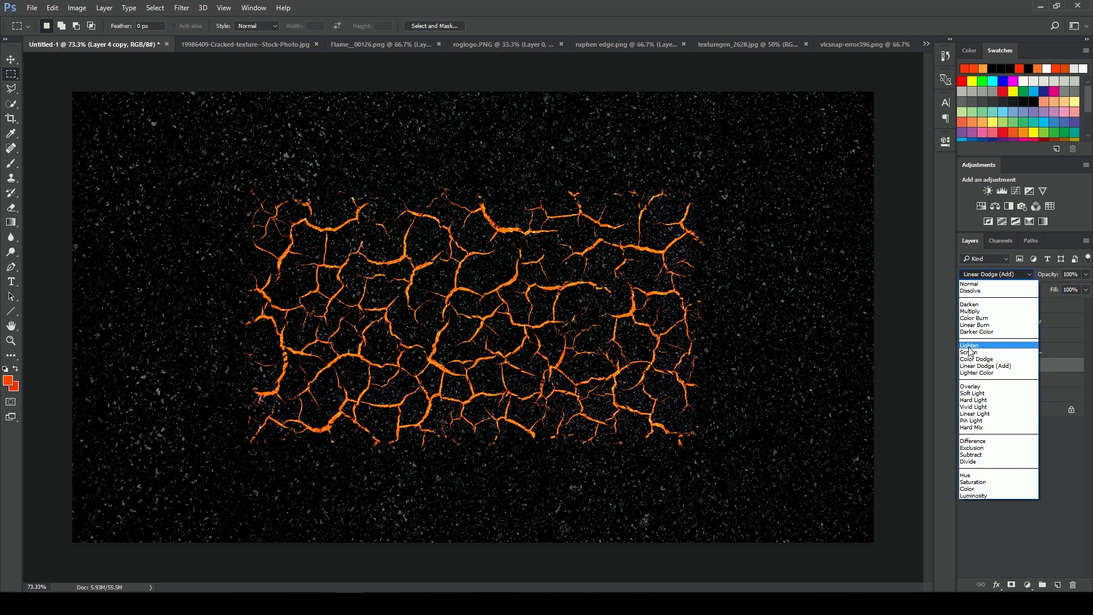
pyautogui.click(985, 349)
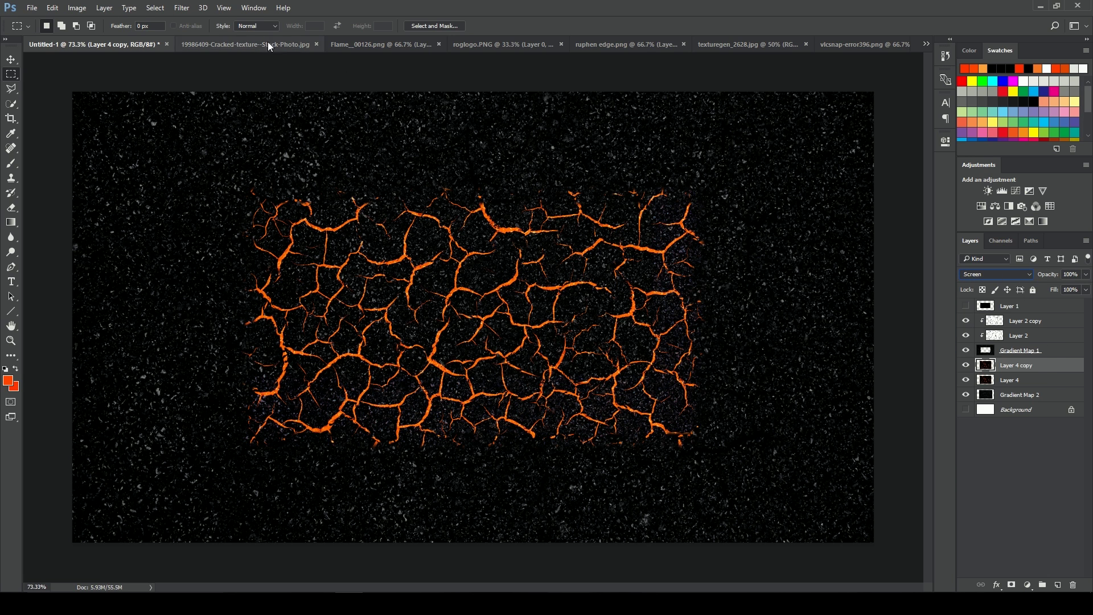
# - Apply a Gaussian Blur with a 7-pixel radius to the duplicated crack layer
pyautogui.click(182, 7)
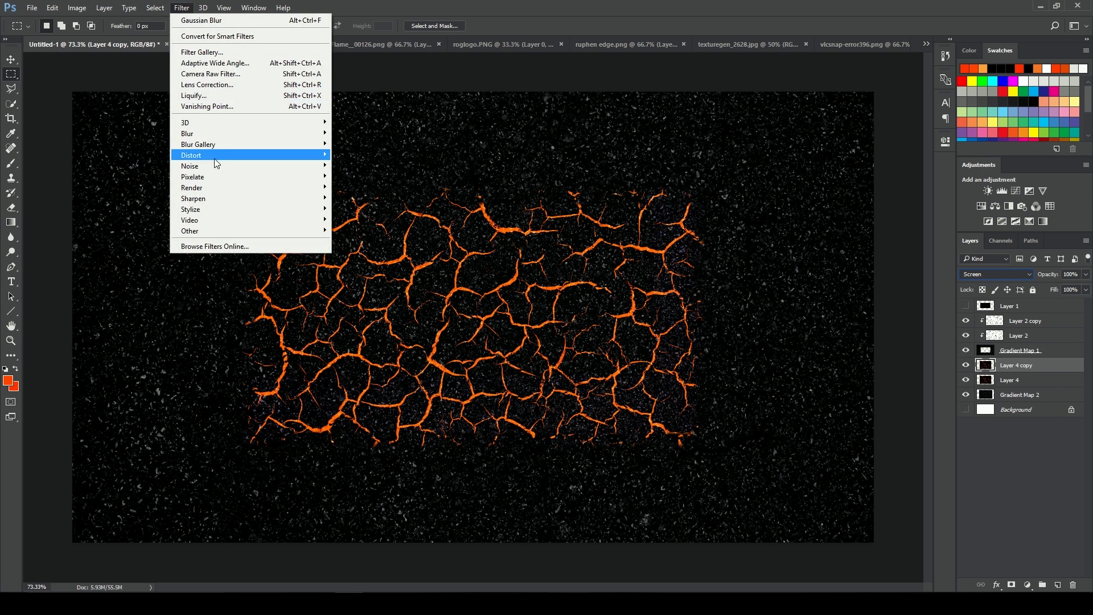
pyautogui.moveTo(210, 144)
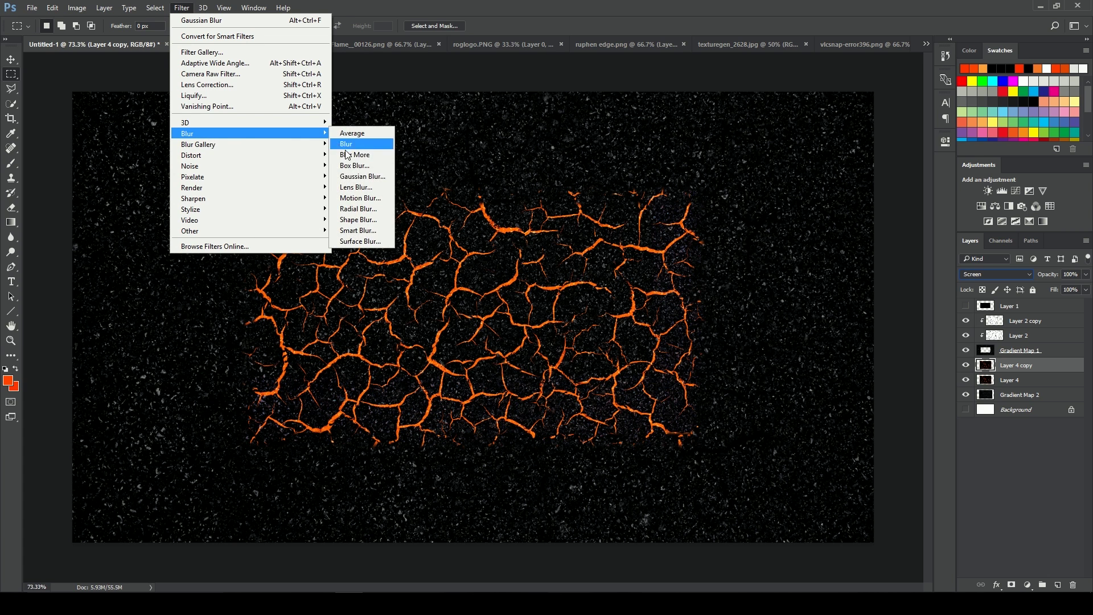
pyautogui.click(355, 177)
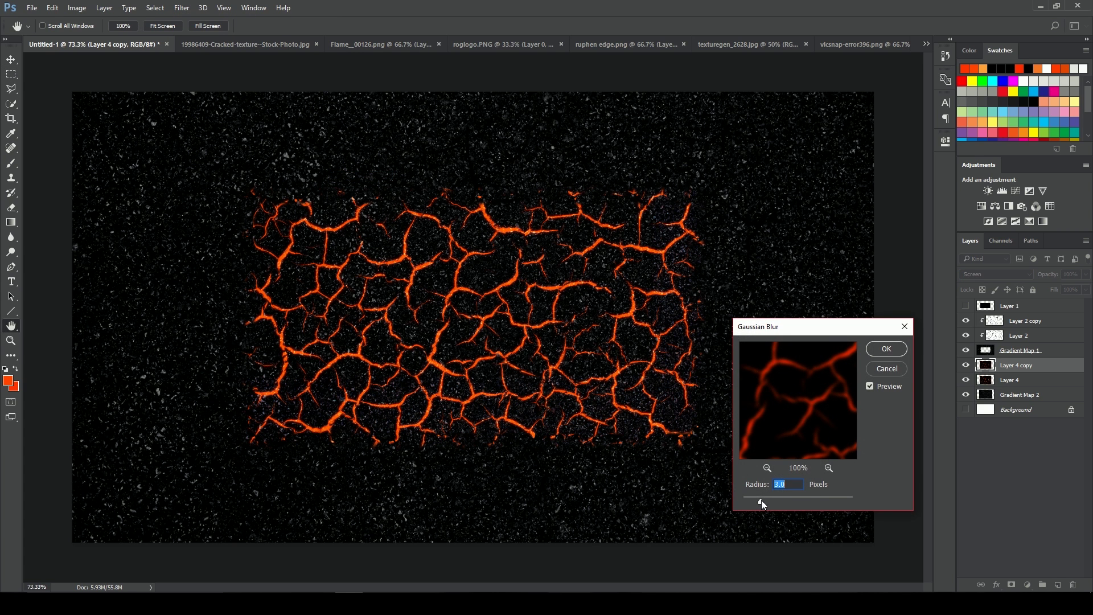
pyautogui.write('7')
pyautogui.click(877, 352)
pyautogui.click(1048, 476)
pyautogui.click(1028, 370)
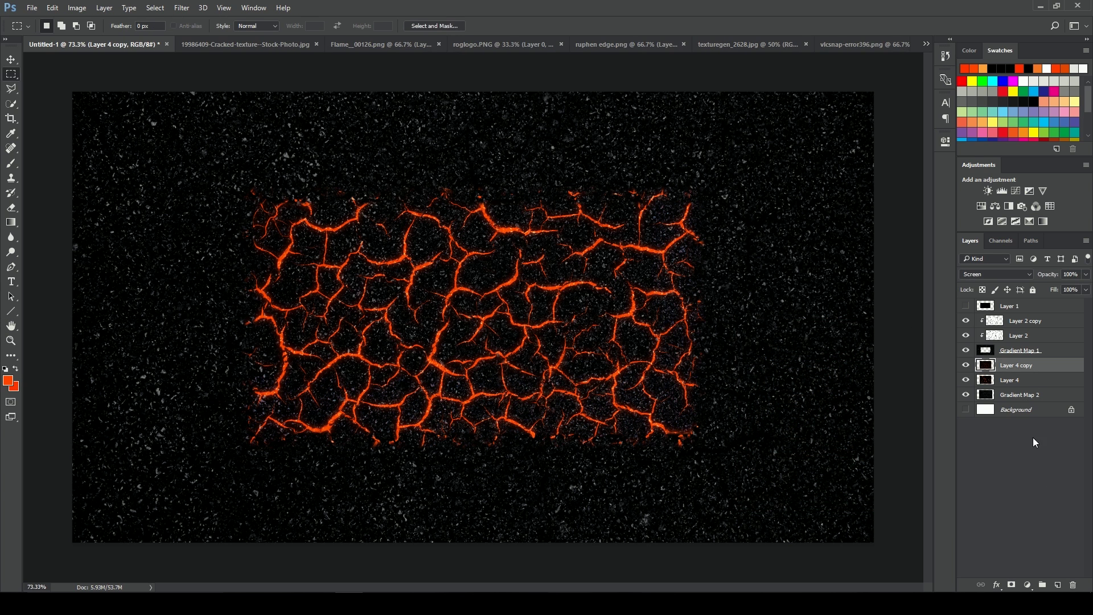
pyautogui.click(1033, 438)
# - Add a Color Balance adjustment above Layer 4 copy and shift its midtones slightly toward red
pyautogui.click(1035, 365)
pyautogui.click(996, 207)
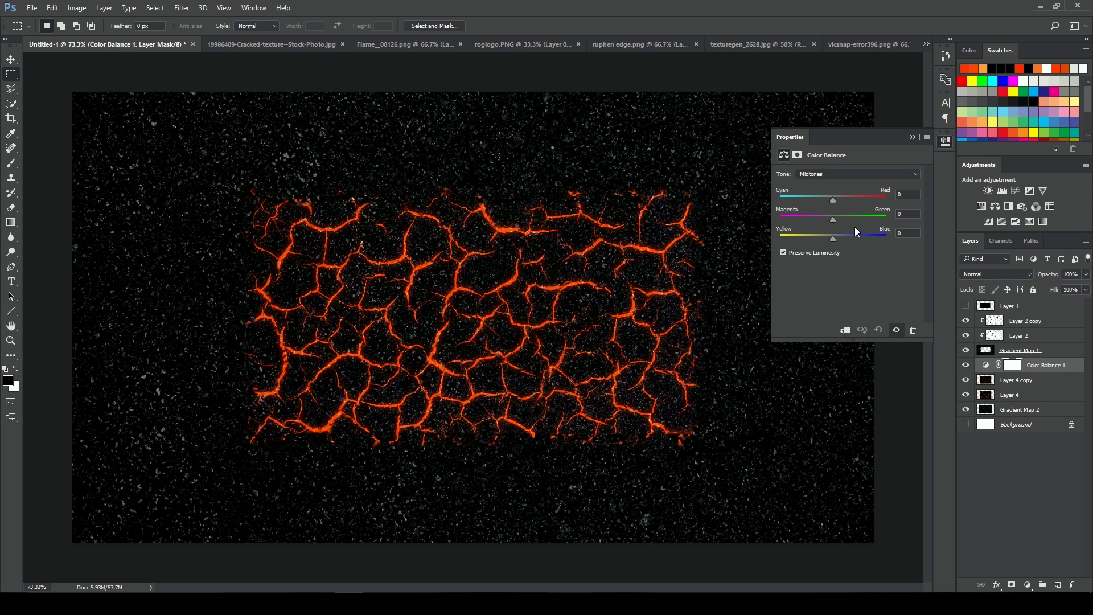
pyautogui.click(835, 200)
pyautogui.moveTo(843, 200); pyautogui.dragTo(842, 201)
pyautogui.click(913, 137)
pyautogui.click(1019, 484)
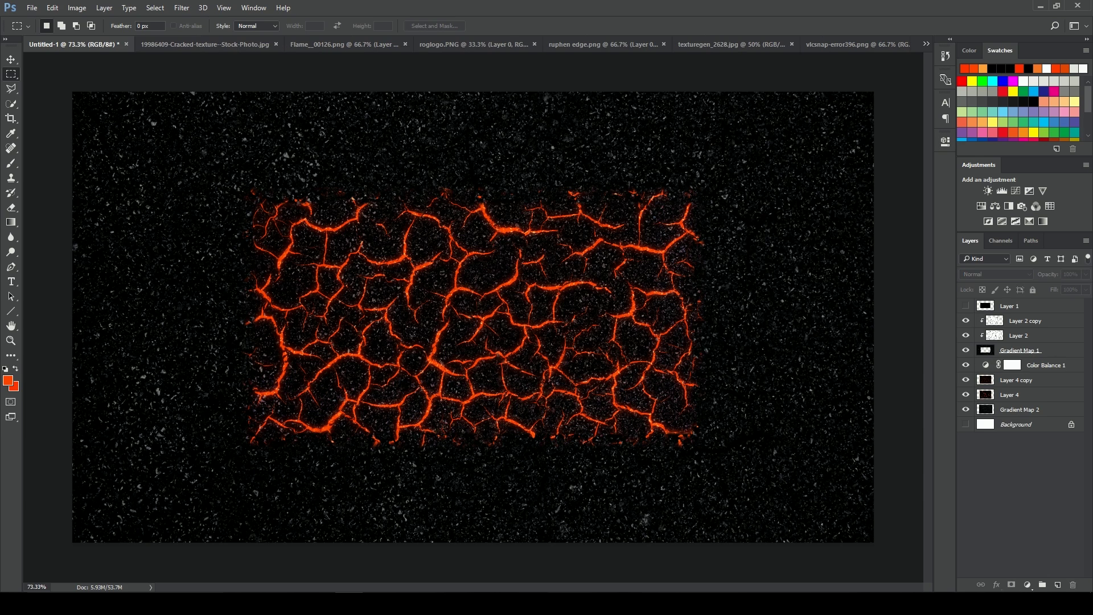
# - Load the rectangular outline of the hidden Layer 1 as a selection around the cracks
pyautogui.hotkey('ctrl', '-')
pyautogui.scroll(5, 449, 315)
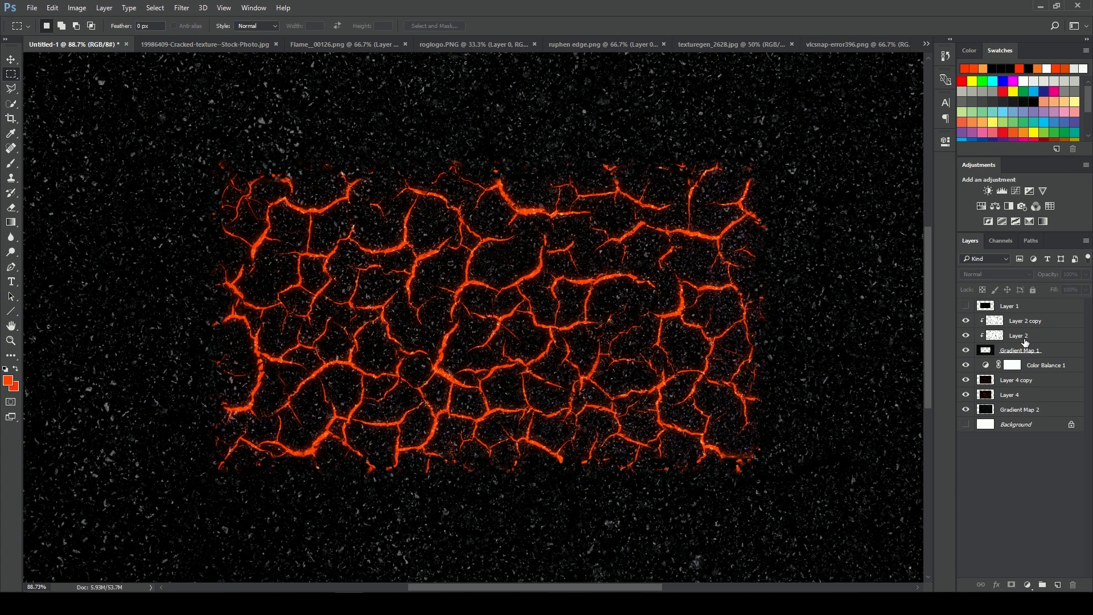
pyautogui.click(1025, 337)
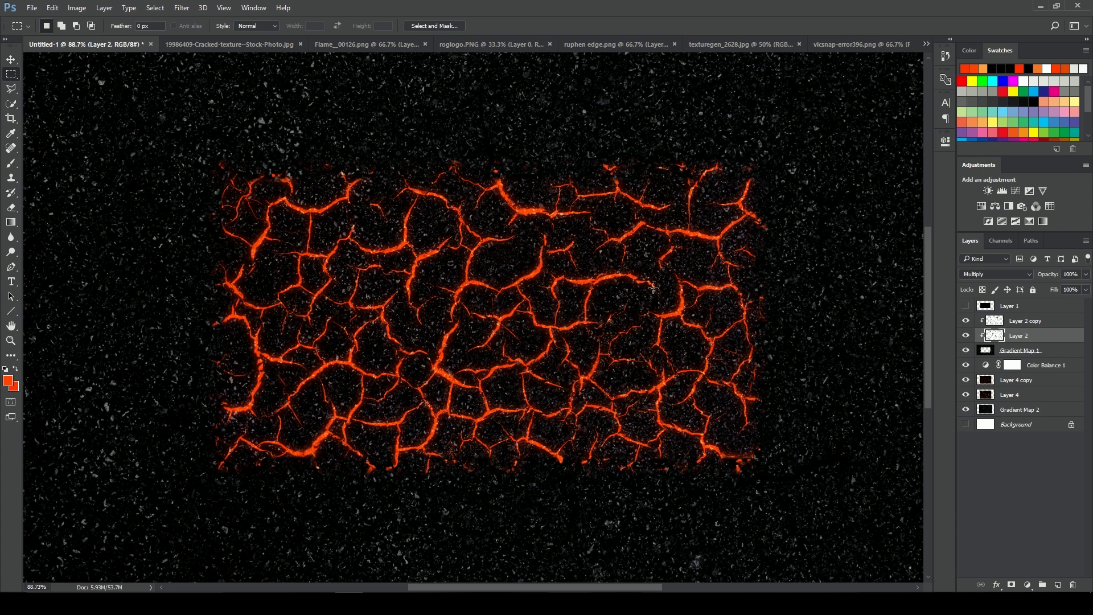
pyautogui.moveTo(991, 314); pyautogui.dragTo(990, 310)
pyautogui.keyDown('ctrl'); pyautogui.click(990, 311); pyautogui.keyUp('ctrl')
pyautogui.keyDown('ctrl'); pyautogui.click(1025, 336); pyautogui.keyUp('ctrl')
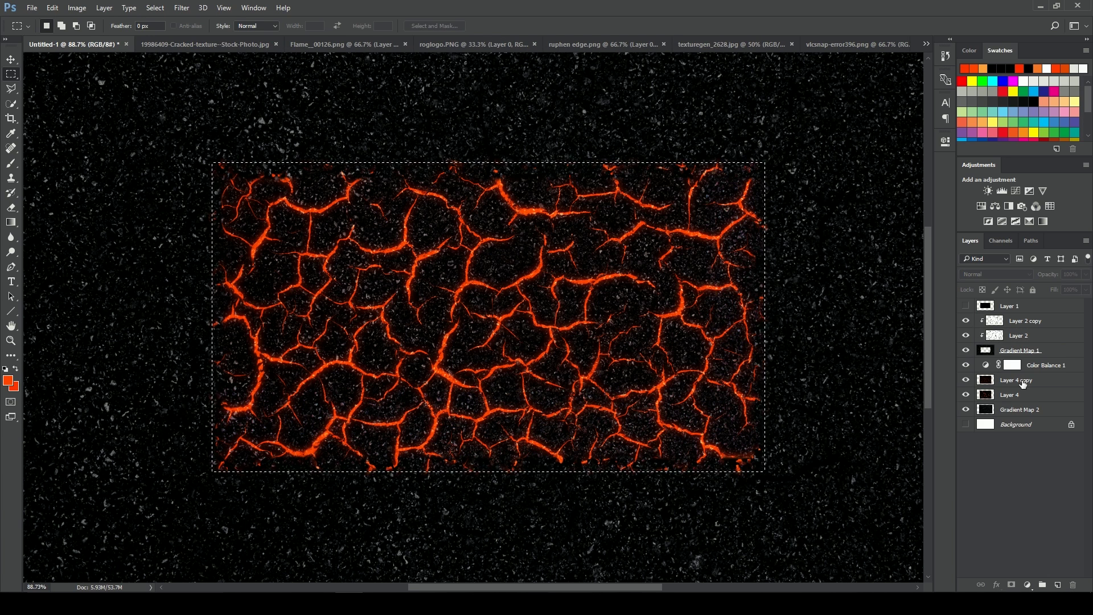
# - Create a new layer directly above Color Balance 1 and invert the rectangular selection
pyautogui.click(980, 365)
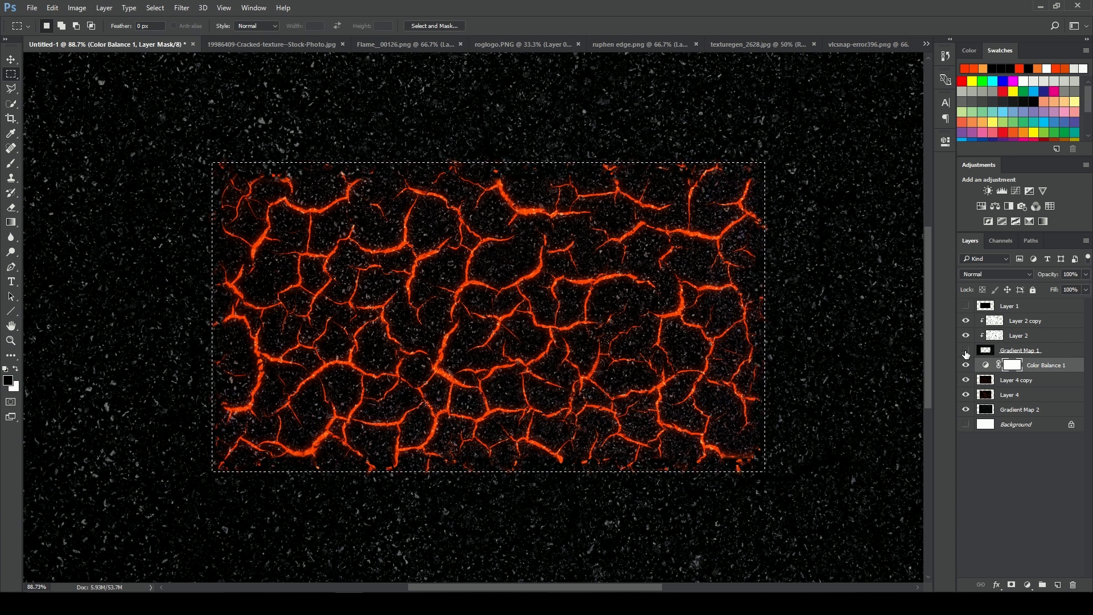
pyautogui.click(967, 351)
pyautogui.click(1058, 585)
pyautogui.rightClick(578, 305)
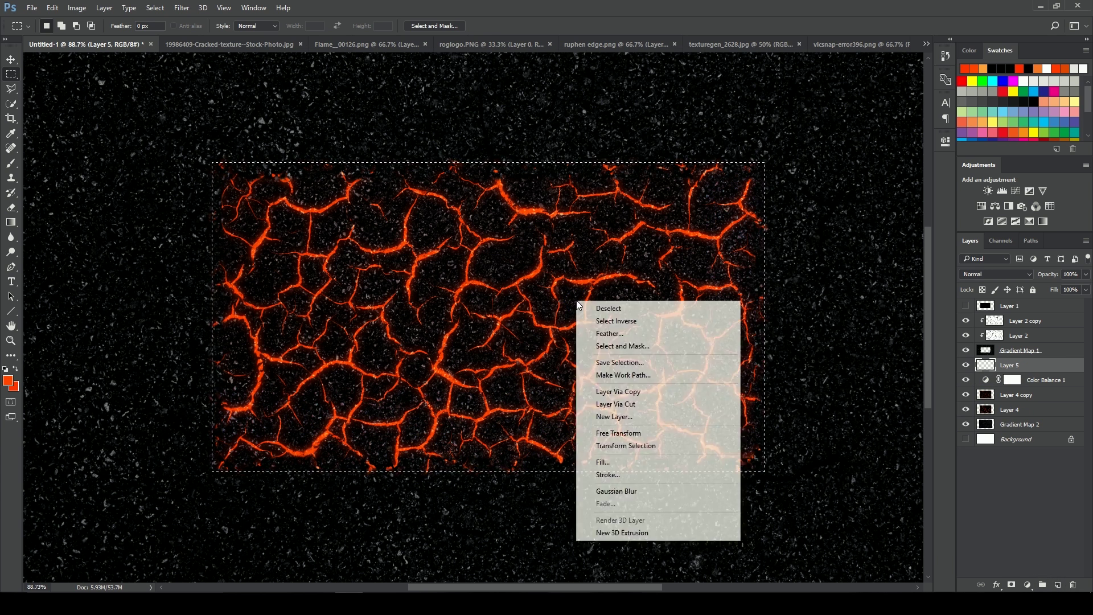
pyautogui.click(616, 320)
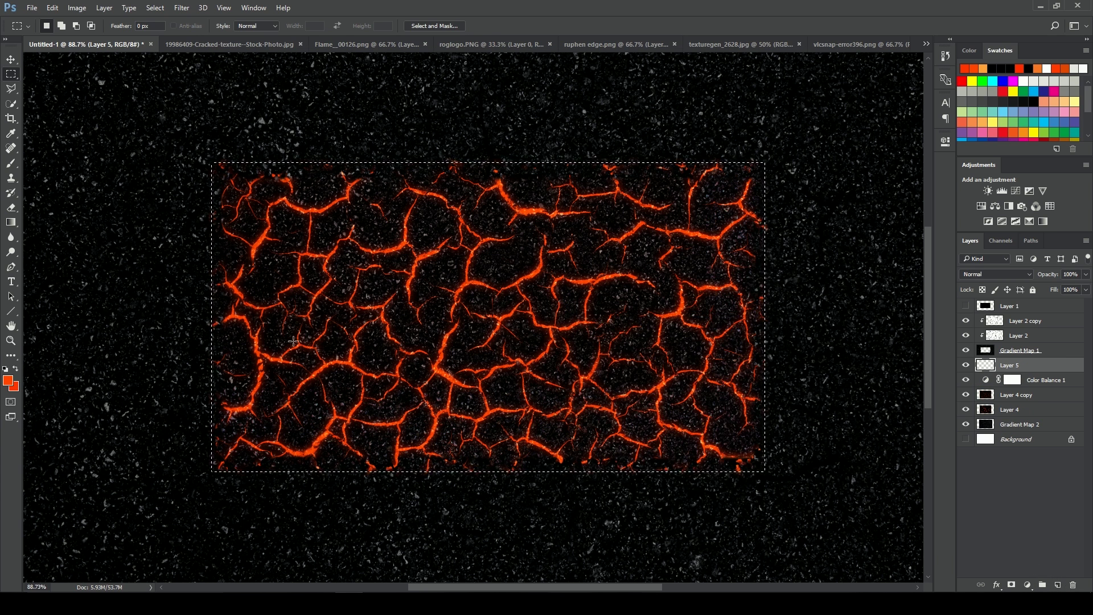
# - Set the background color to black (000000), fill the inverted selection on Layer 5 with it, and deselect
pyautogui.click(13, 387)
pyautogui.moveTo(620, 342); pyautogui.dragTo(610, 398)
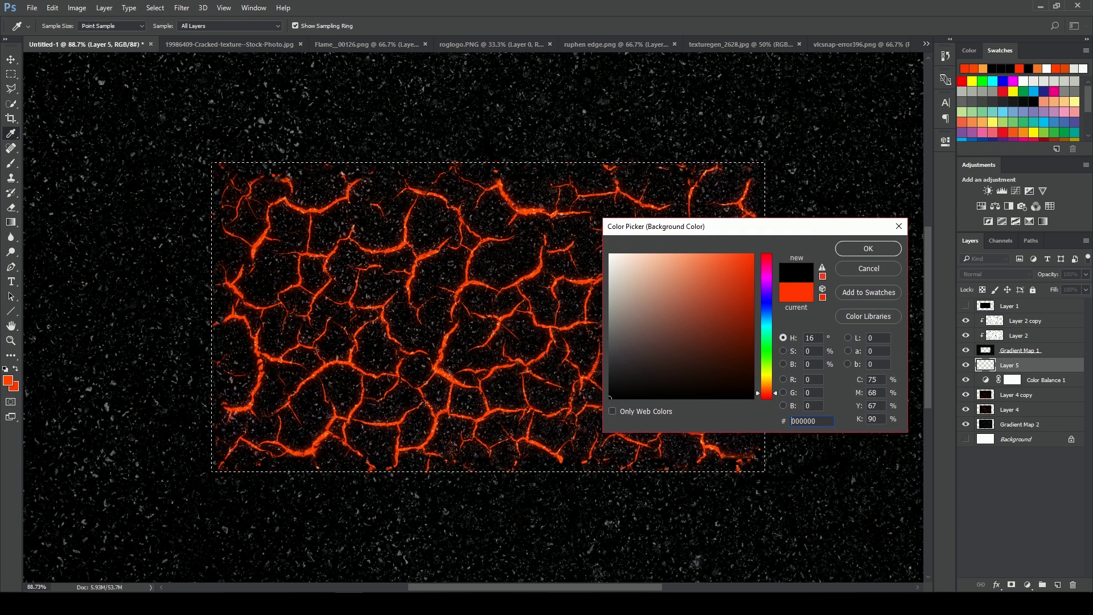
pyautogui.click(869, 249)
pyautogui.hotkey('ctrl', 'BackSpace')
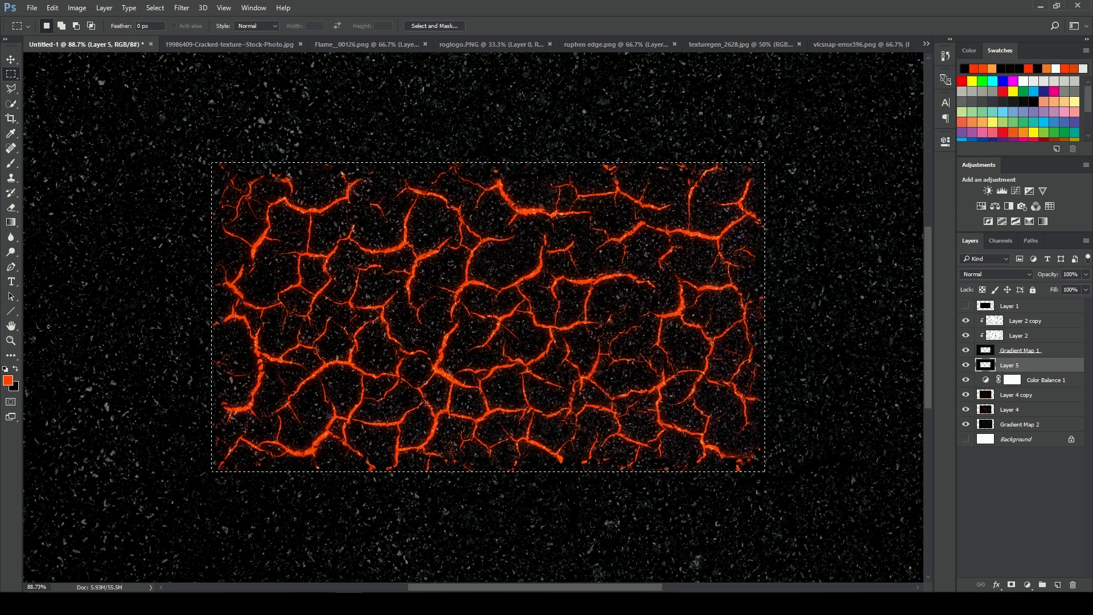
pyautogui.rightClick(675, 259)
pyautogui.click(686, 261)
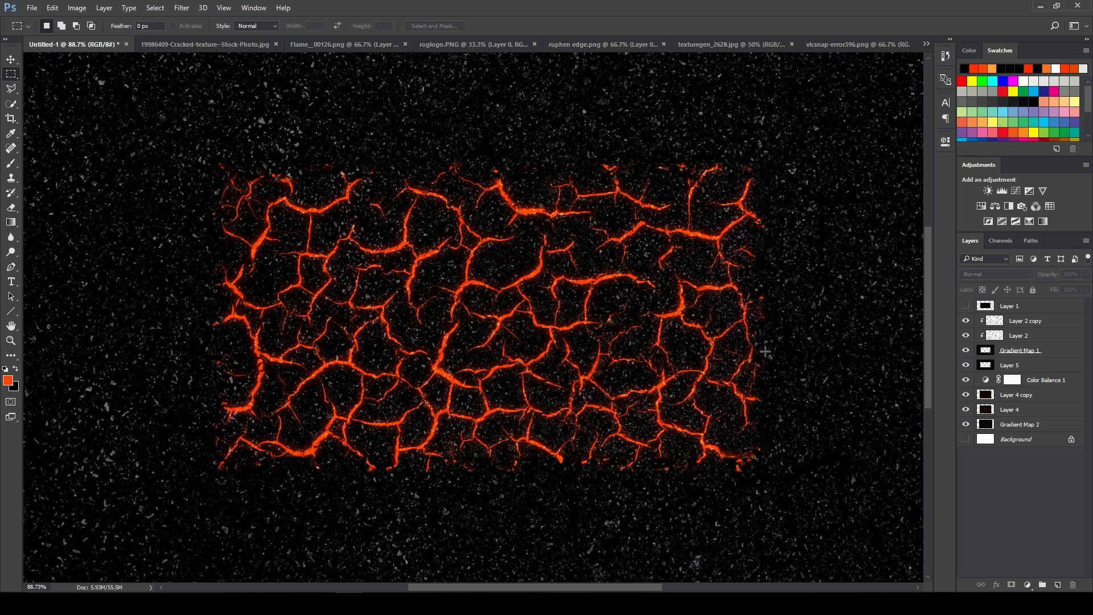
# - Soften the inner edges of the black frame on Layer 5 with a Gaussian Blur of about 41.5 pixels
pyautogui.click(982, 364)
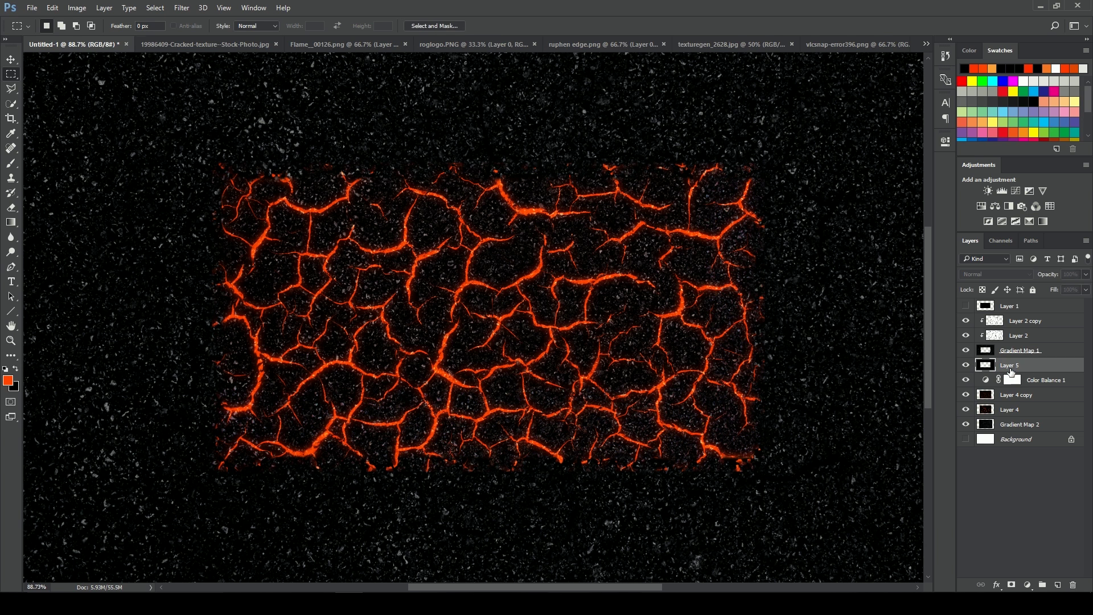
pyautogui.click(182, 7)
pyautogui.moveTo(211, 132)
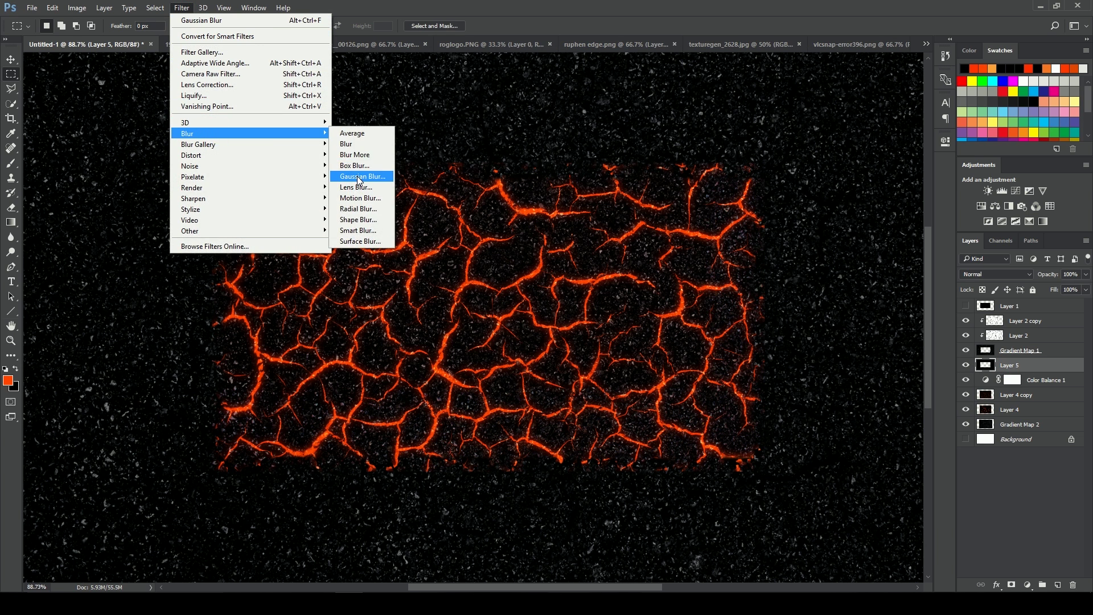
pyautogui.click(360, 178)
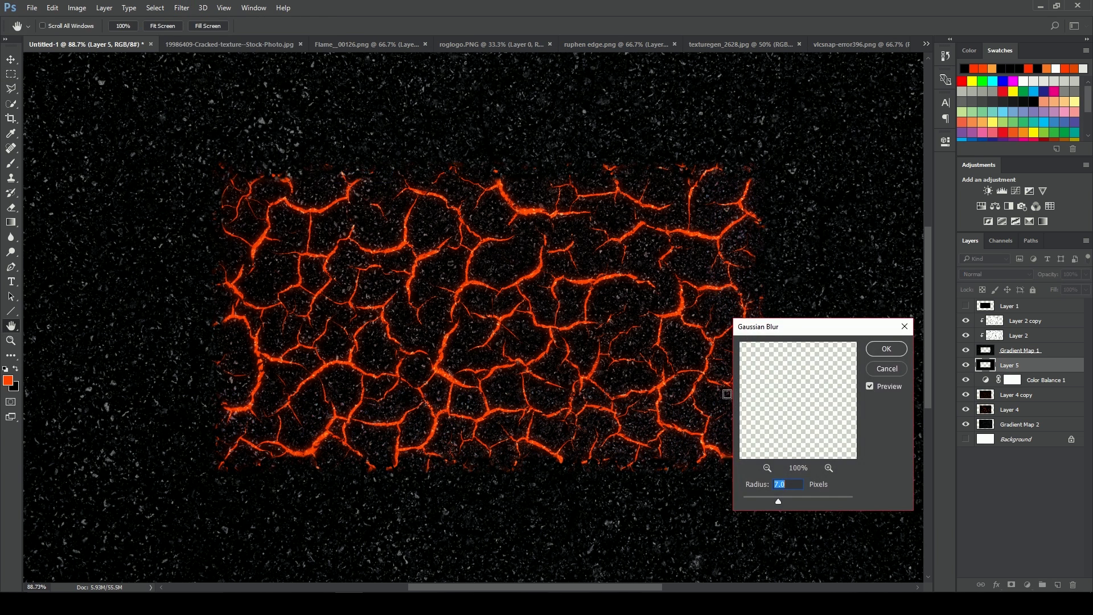
pyautogui.click(768, 468)
pyautogui.click(768, 468)
pyautogui.click(767, 468)
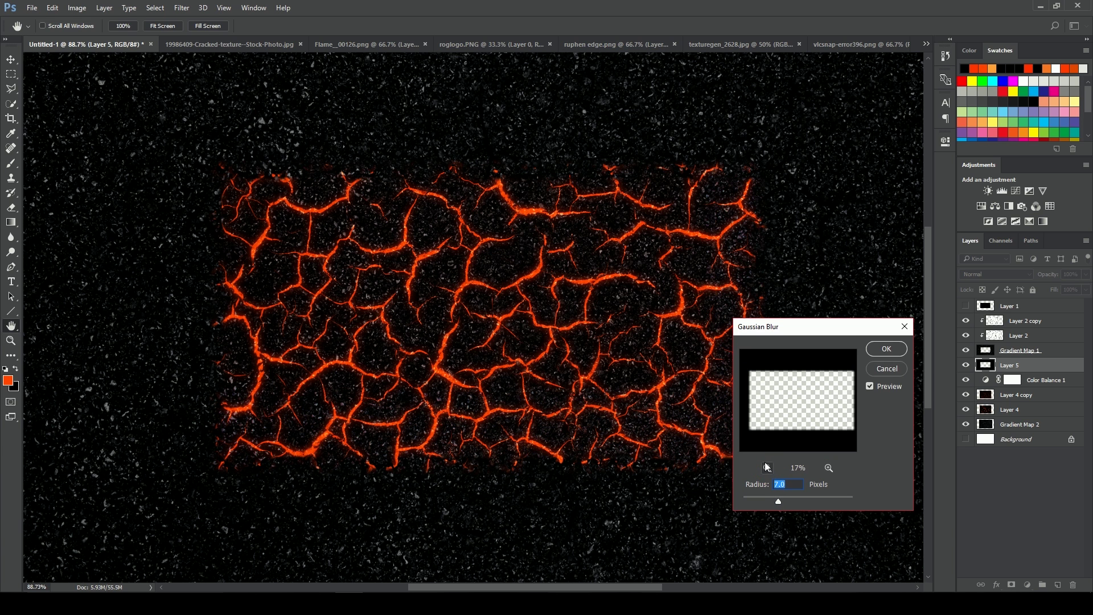
pyautogui.moveTo(778, 501); pyautogui.dragTo(801, 501)
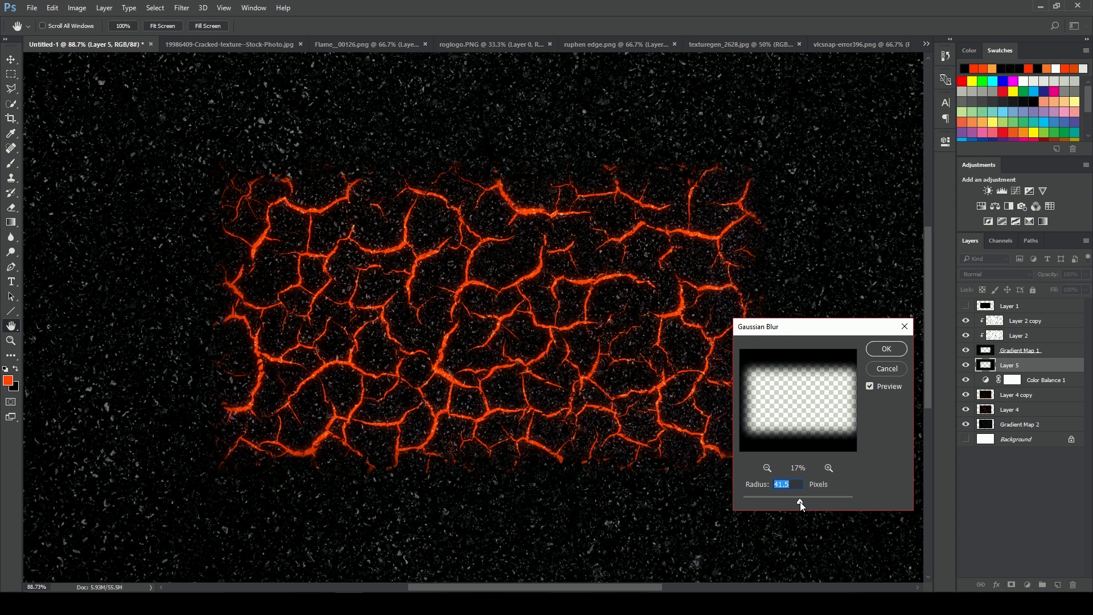
pyautogui.click(886, 349)
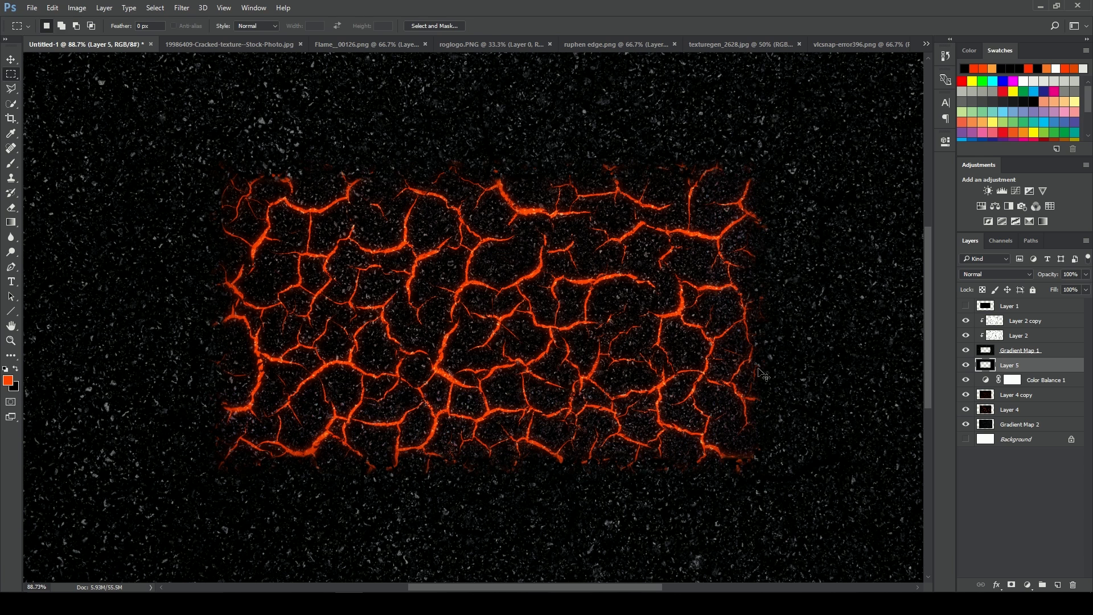
# - Scale the blurred black frame on Layer 5 about its center to roughly 93% width and 85% height
pyautogui.hotkey('ctrl', 't')
pyautogui.hotkey('ctrl', '0')
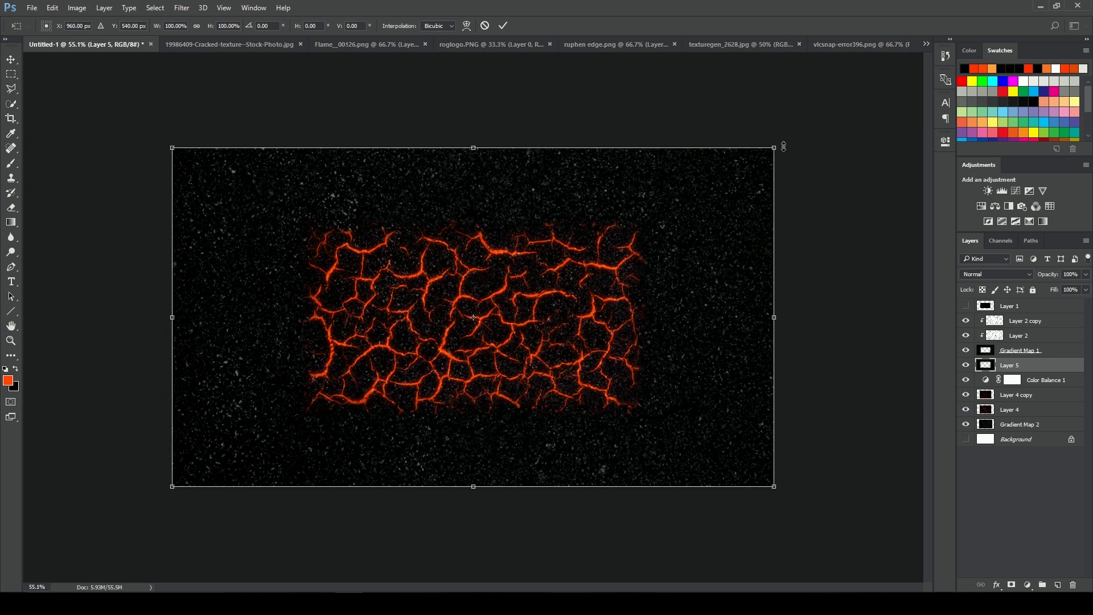
pyautogui.moveTo(780, 150); pyautogui.dragTo(762, 161)
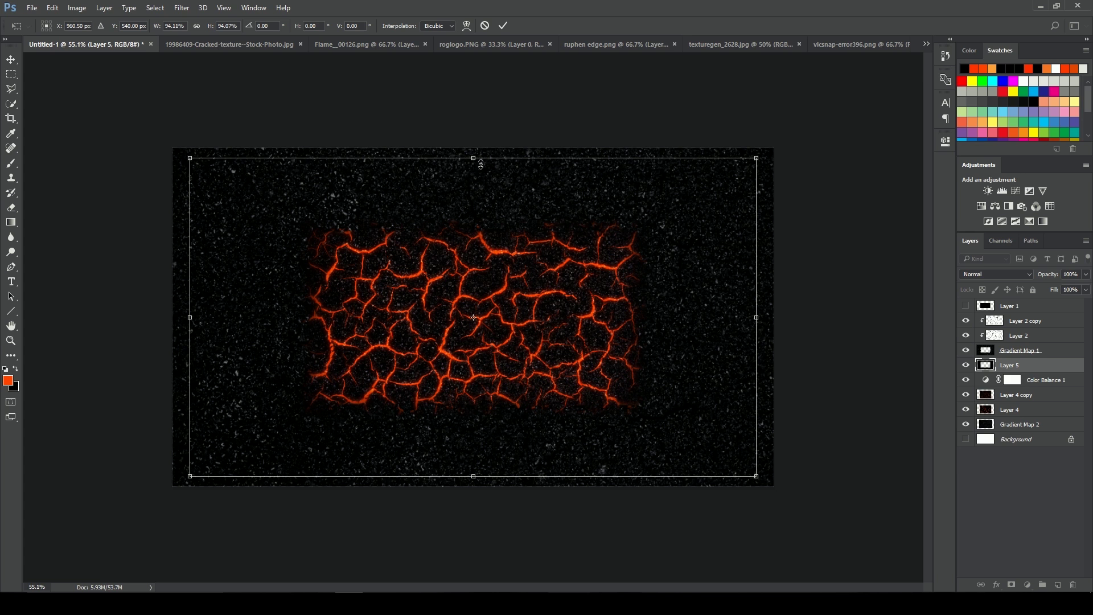
pyautogui.moveTo(481, 164); pyautogui.dragTo(481, 178)
pyautogui.moveTo(764, 329); pyautogui.dragTo(750, 330)
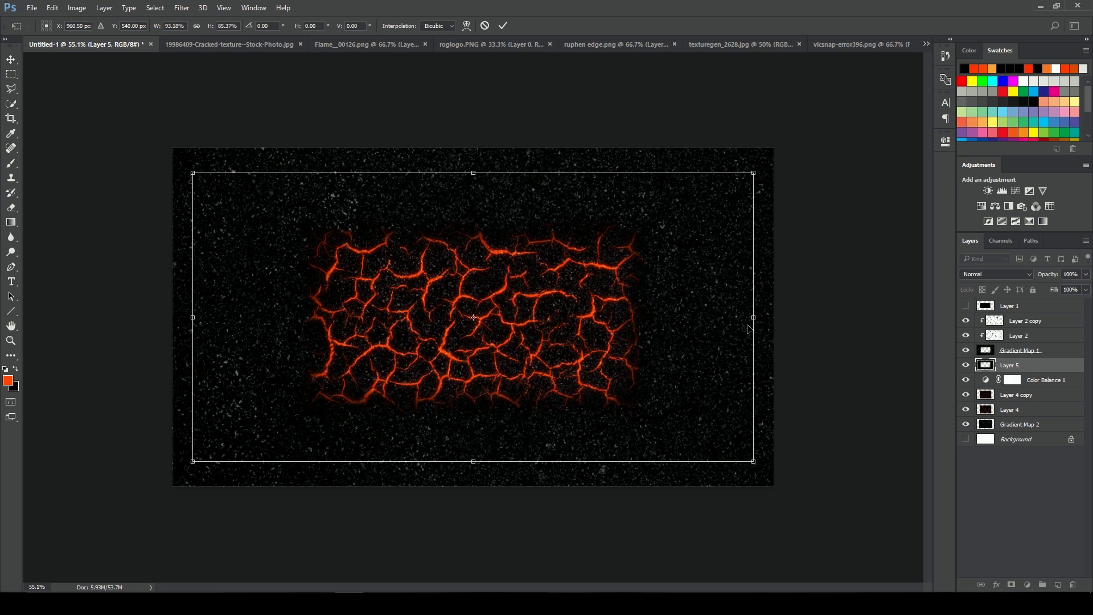
pyautogui.press('Return')
pyautogui.press('m')
pyautogui.scroll(3, 609, 373)
pyautogui.click(1037, 508)
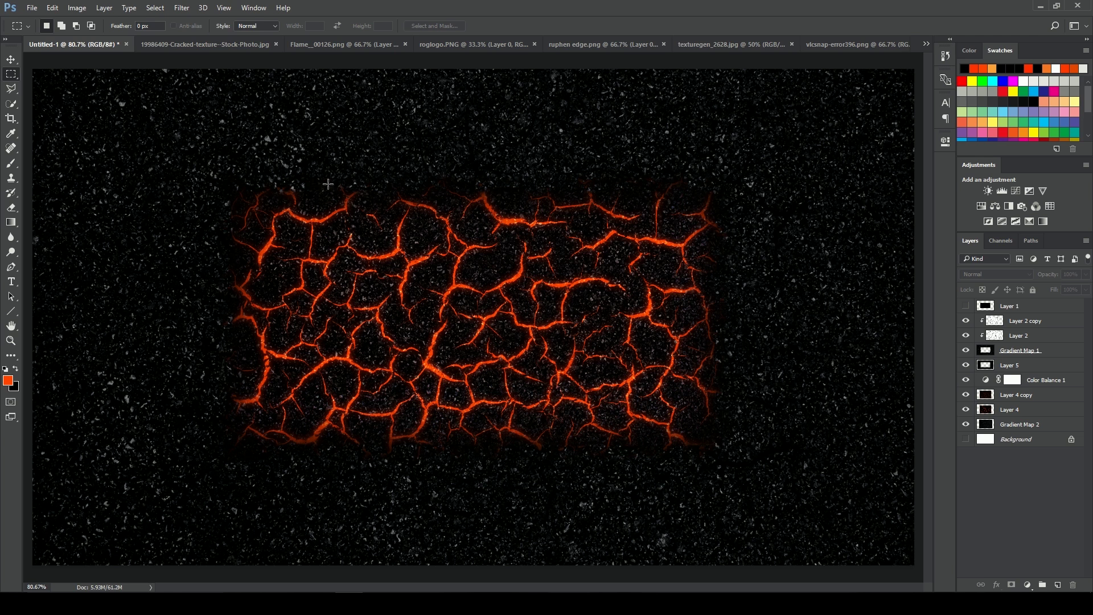
# - Shrink the blurred frame on Layer 5 further about its center, to roughly 94% in width and height
pyautogui.scroll(-1, 733, 335)
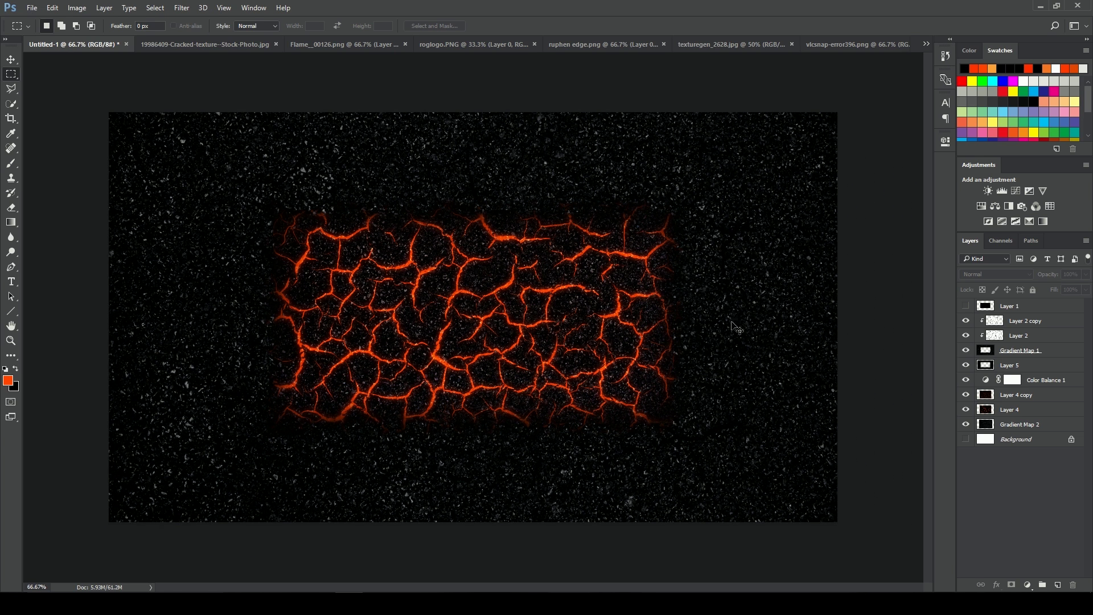
pyautogui.click(1019, 365)
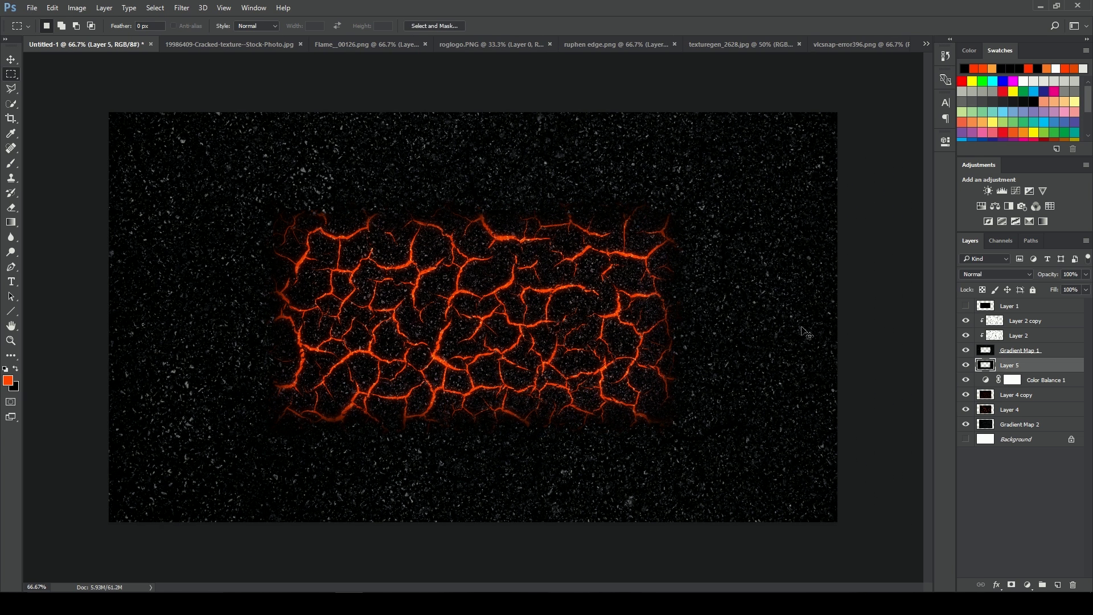
pyautogui.hotkey('ctrl', 't')
pyautogui.moveTo(821, 148); pyautogui.dragTo(800, 161)
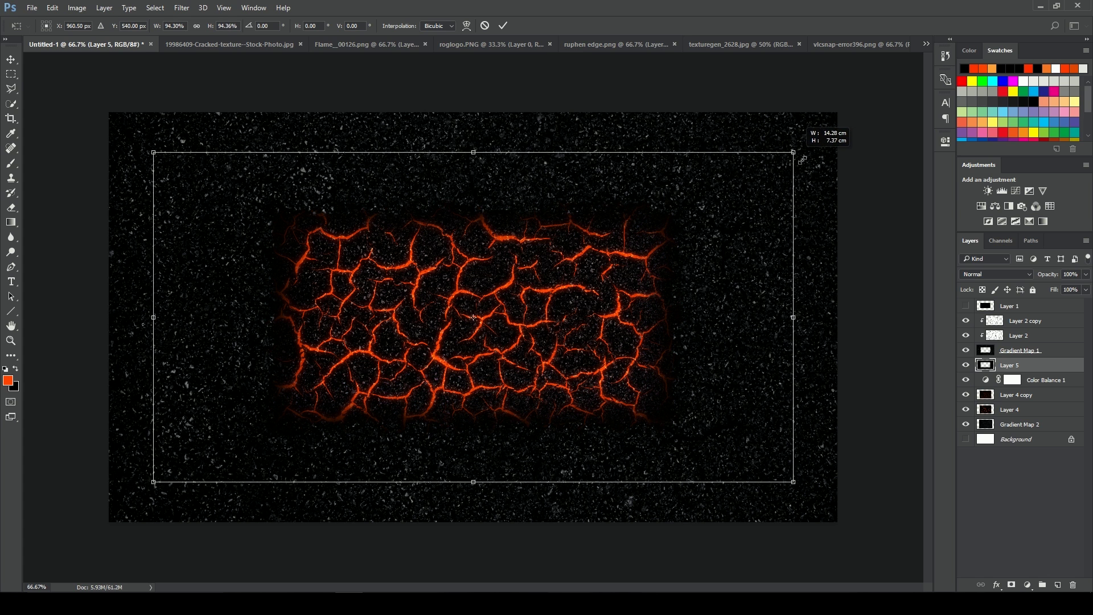
pyautogui.press('Return')
pyautogui.press('m')
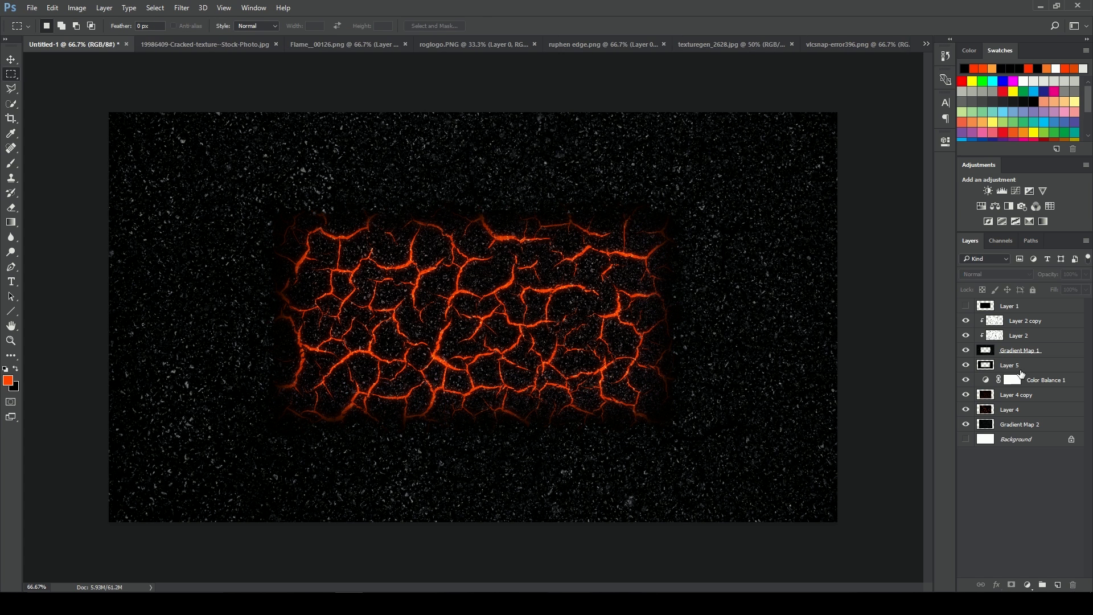
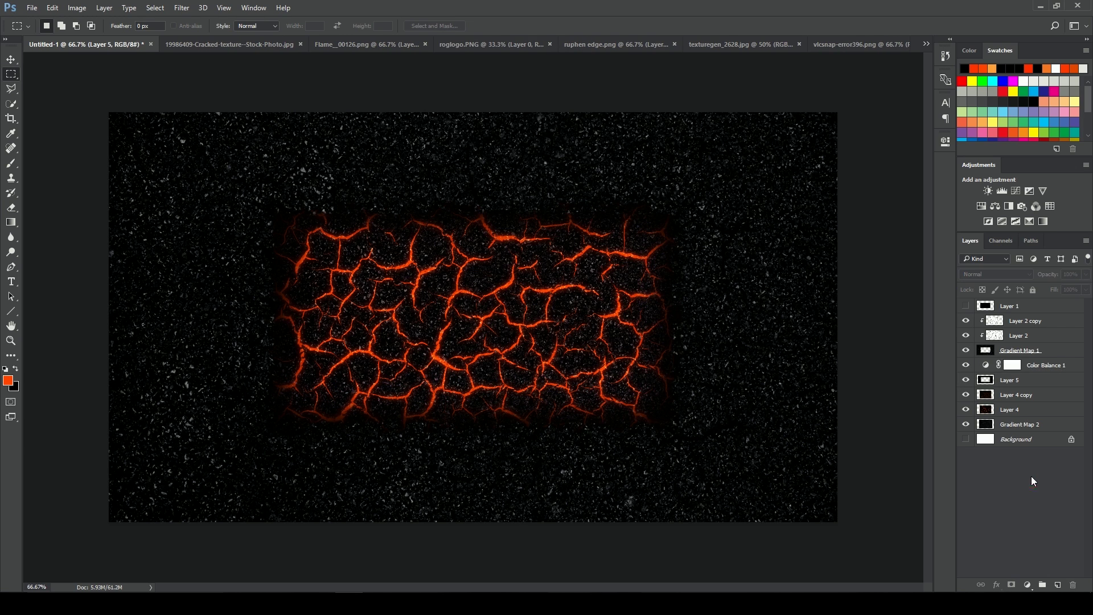
# - Copy the whole white logo from roglogo.PNG and paste it onto a new layer above Layer 2 copy in Untitled-1
pyautogui.hotkey('ctrl', '0')
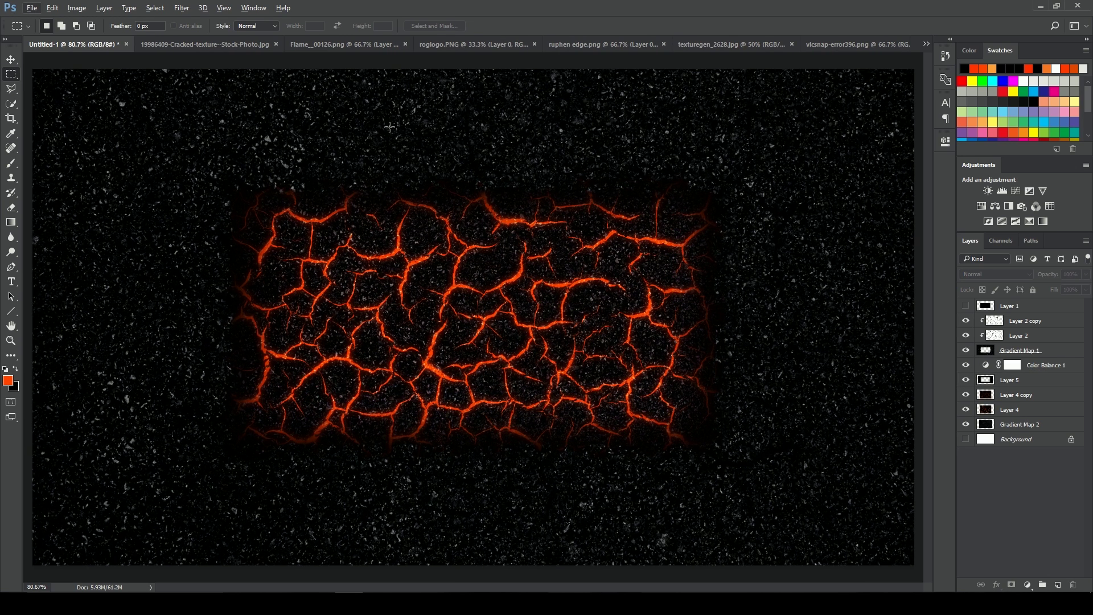
pyautogui.click(358, 45)
pyautogui.click(507, 45)
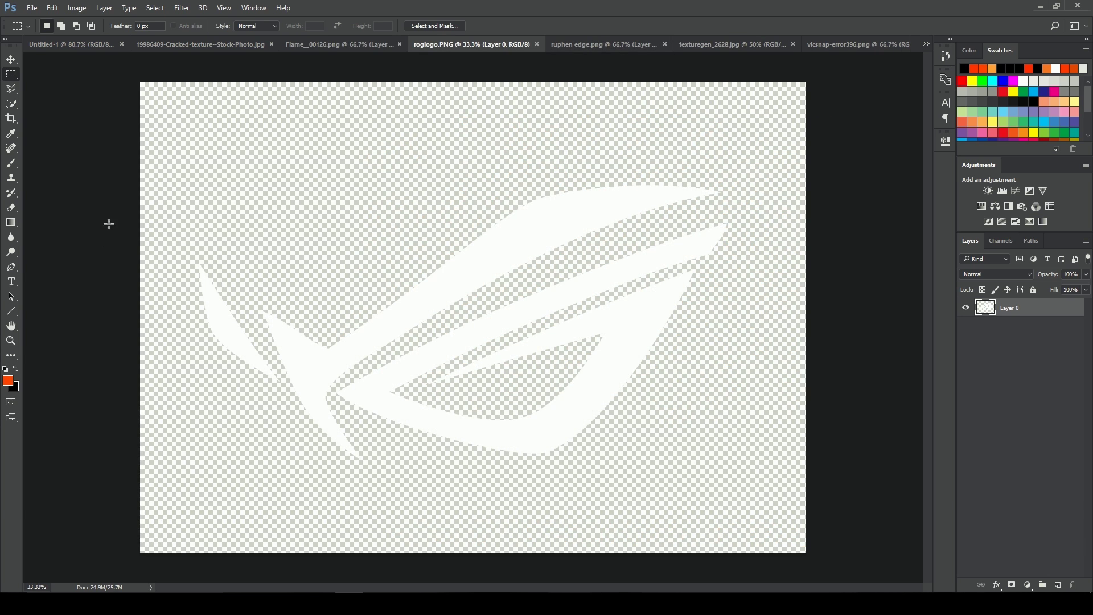
pyautogui.moveTo(136, 85); pyautogui.dragTo(807, 553)
pyautogui.click(90, 46)
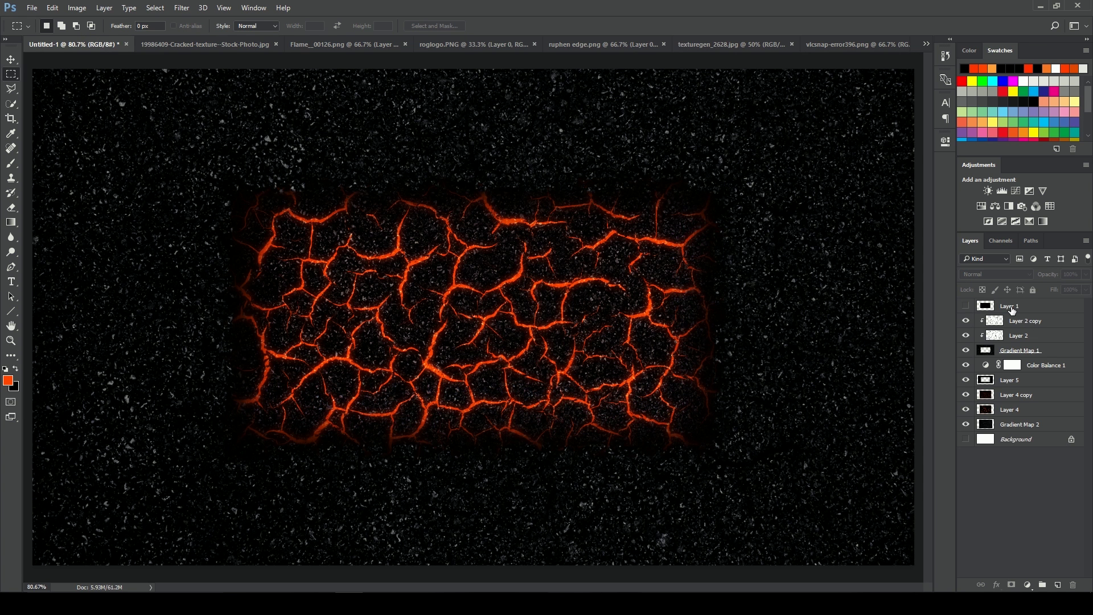
pyautogui.hotkey('ctrl', 'shift', 'alt', 'n')
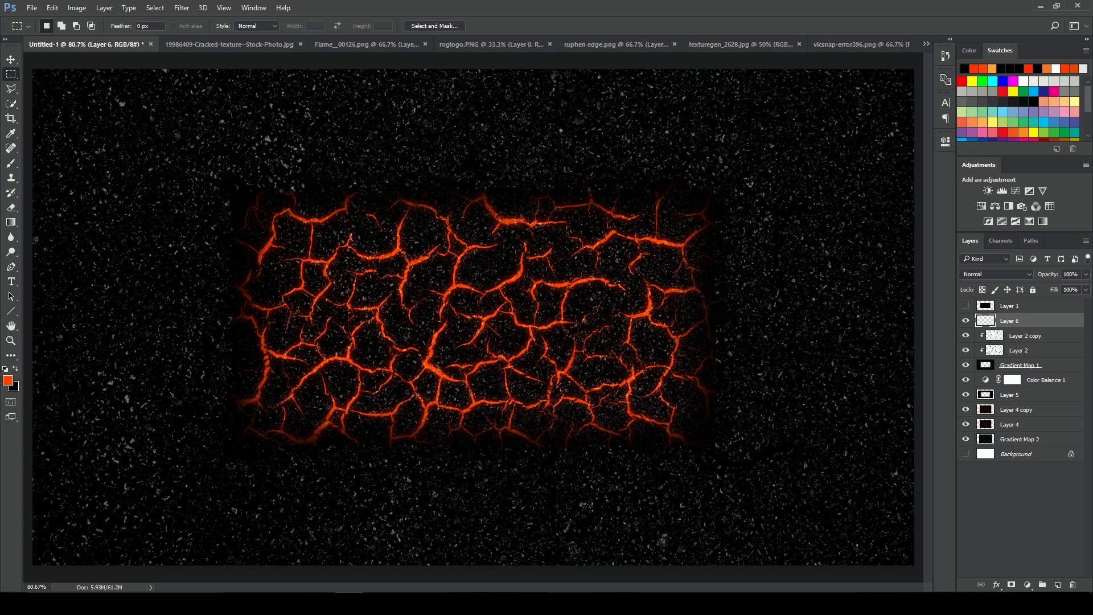
pyautogui.hotkey('ctrl', 'v')
# - Scale the pasted logo on Layer 6 down to about 27% and position it over the middle of the glowing cracks
pyautogui.hotkey('ctrl', '-')
pyautogui.hotkey('ctrl', 't')
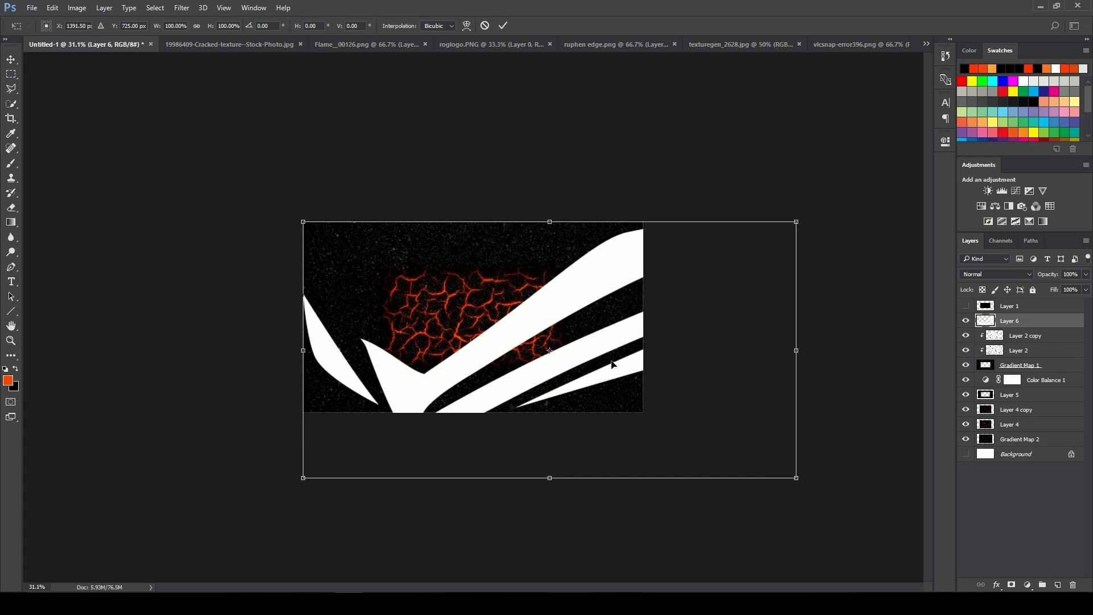
pyautogui.moveTo(797, 479); pyautogui.dragTo(513, 322)
pyautogui.hotkey('ctrl', '+')
pyautogui.hotkey('ctrl', '+')
pyautogui.hotkey('ctrl', '+')
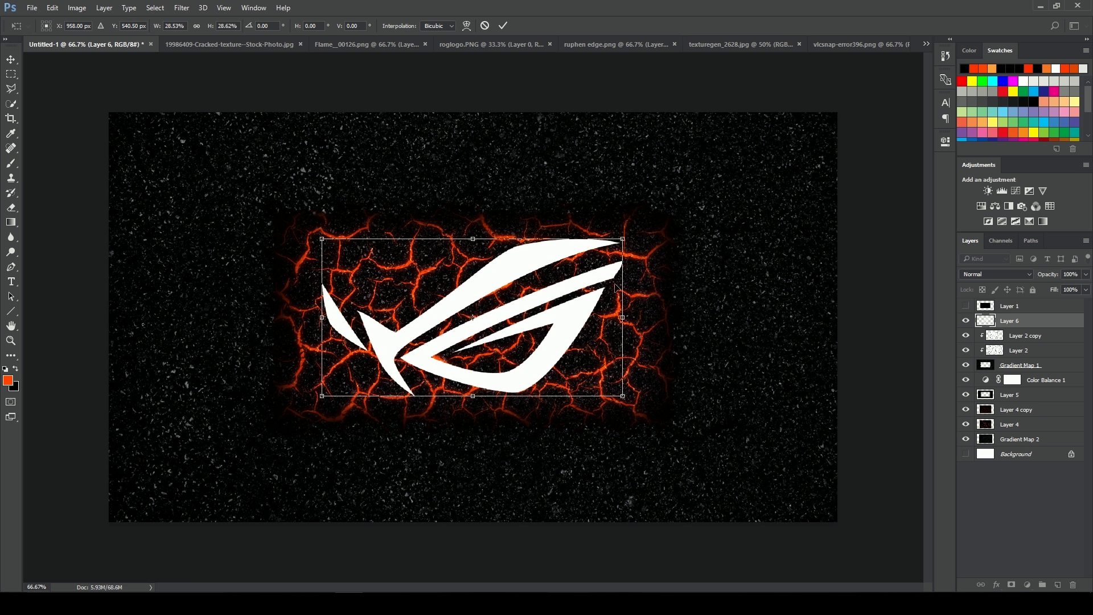
pyautogui.moveTo(625, 242); pyautogui.dragTo(620, 246)
pyautogui.moveTo(596, 295); pyautogui.dragTo(587, 295)
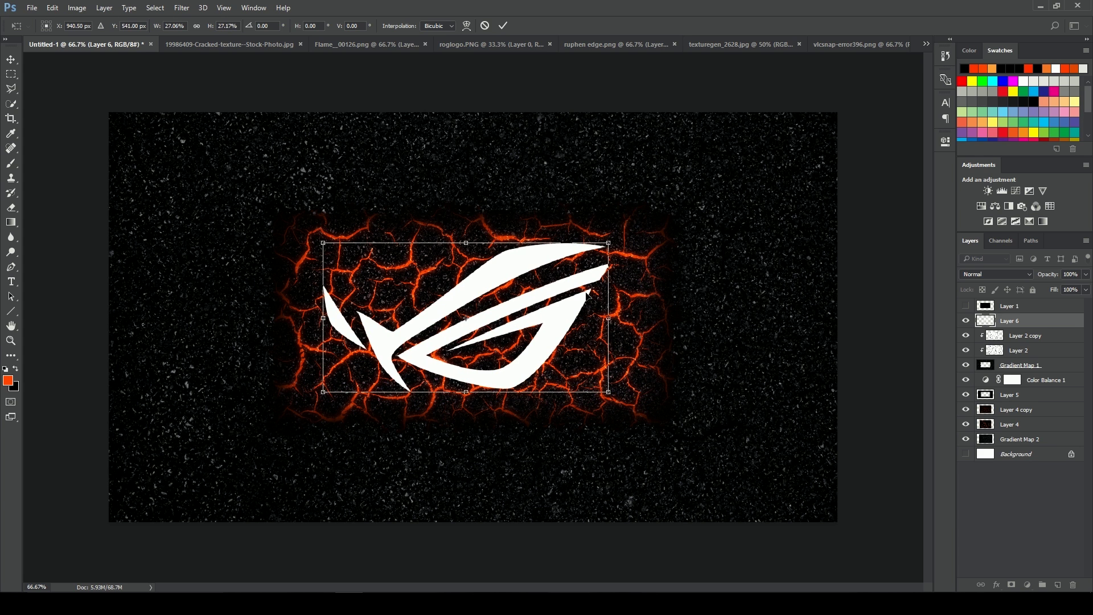
pyautogui.press('m')
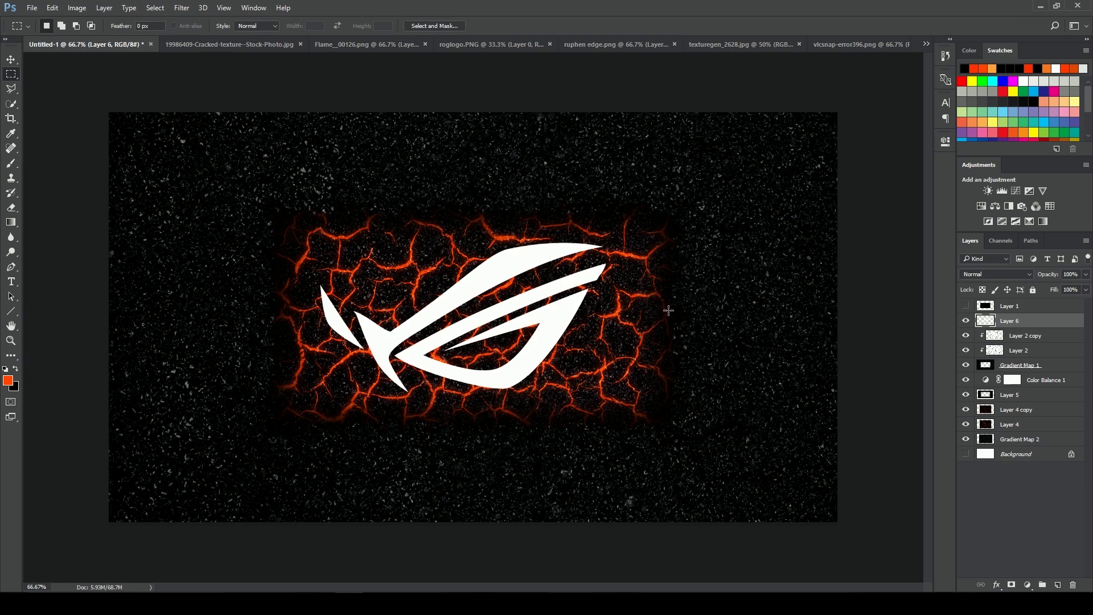
pyautogui.scroll(-1, 538, 365)
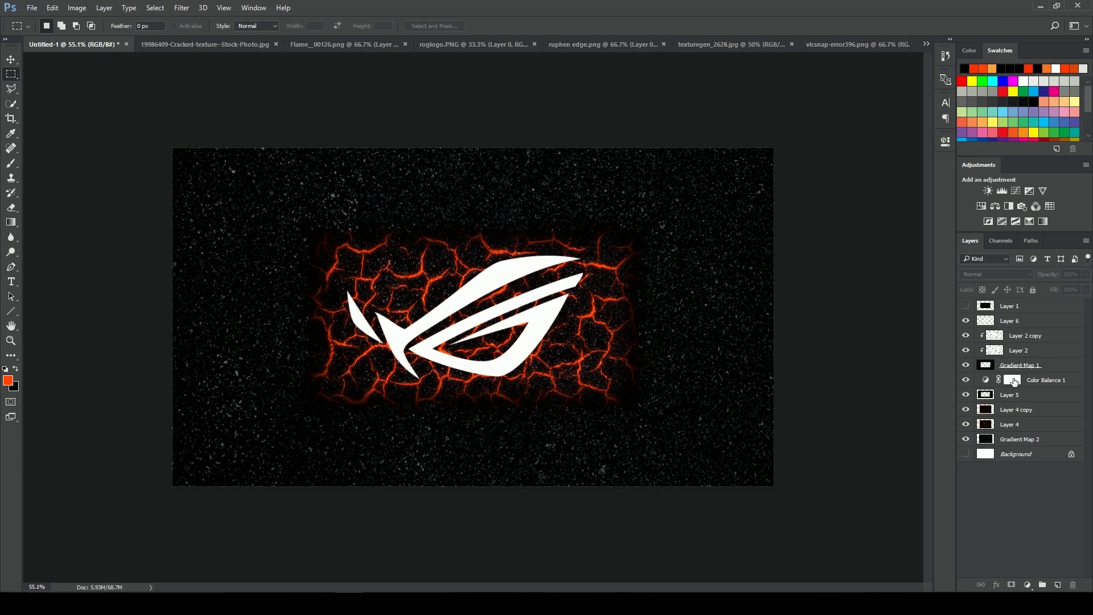
pyautogui.scroll(3, 488, 382)
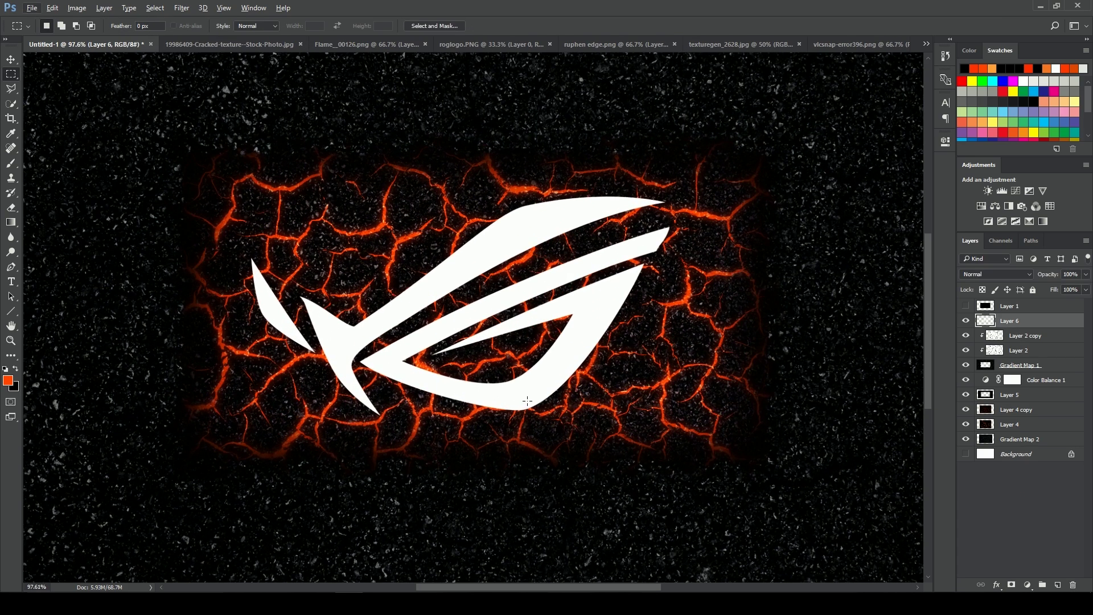
# - Paste the black-and-white cracked texture from the 19986409 stock photo above Layer 6 and clip it to the logo
pyautogui.click(211, 44)
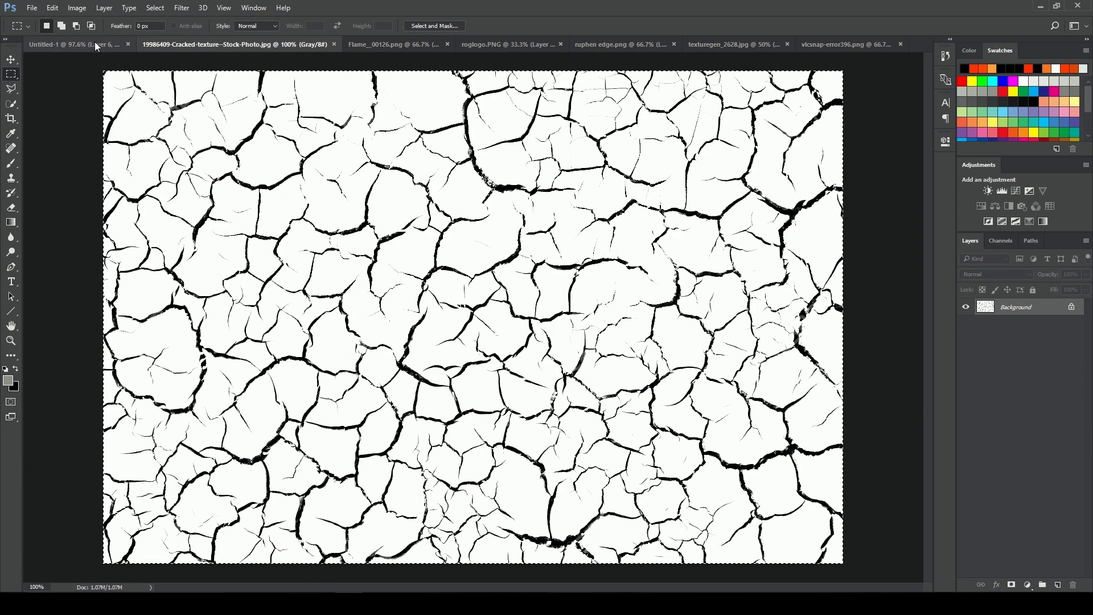
pyautogui.click(74, 44)
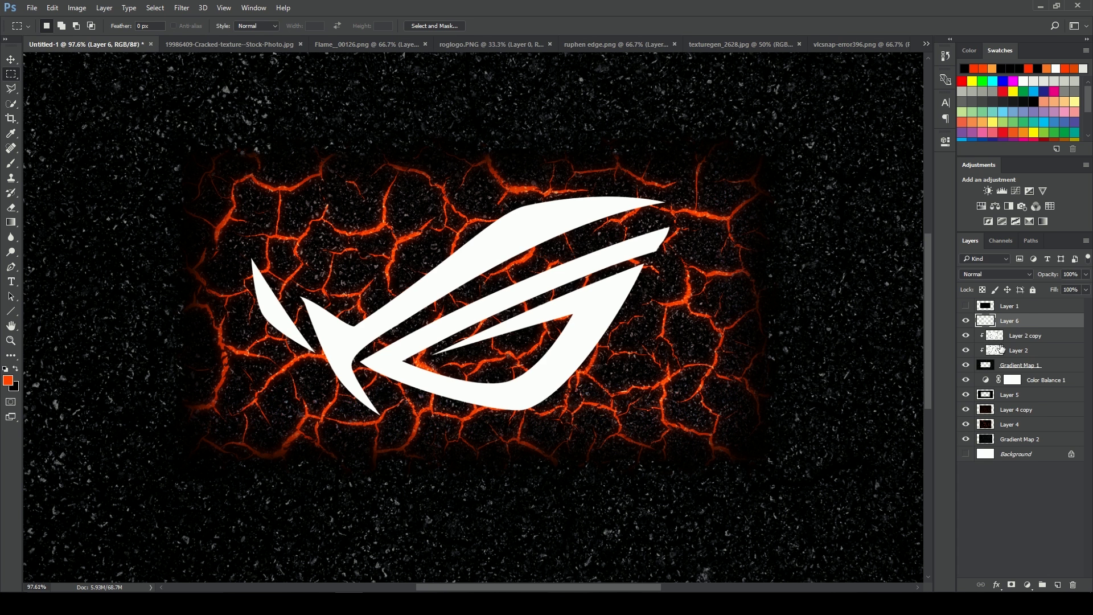
pyautogui.hotkey('ctrl', 'v')
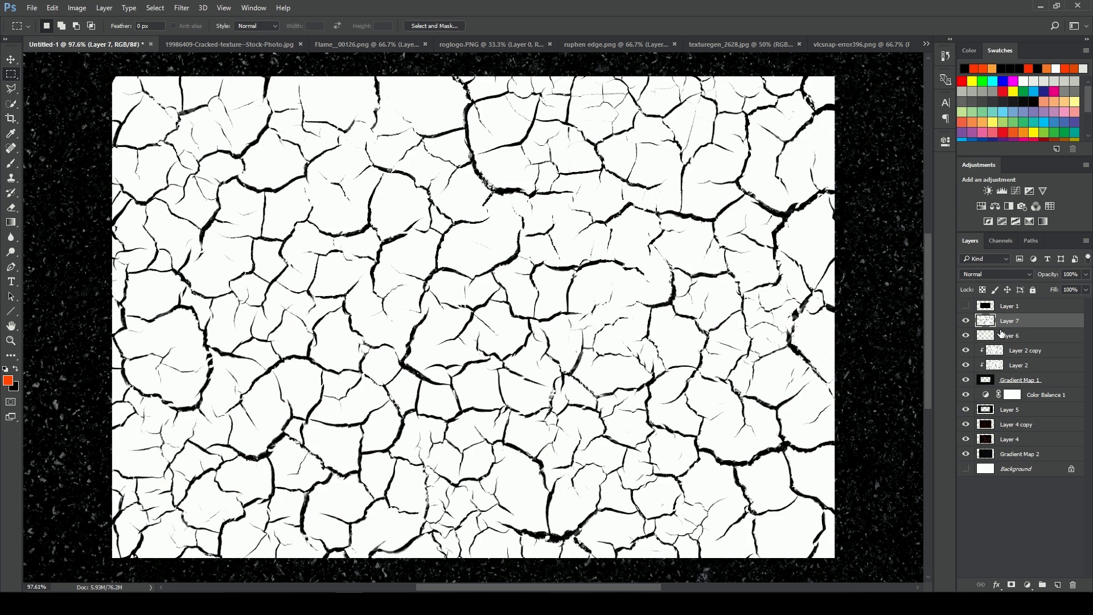
pyautogui.rightClick(1031, 325)
pyautogui.click(901, 281)
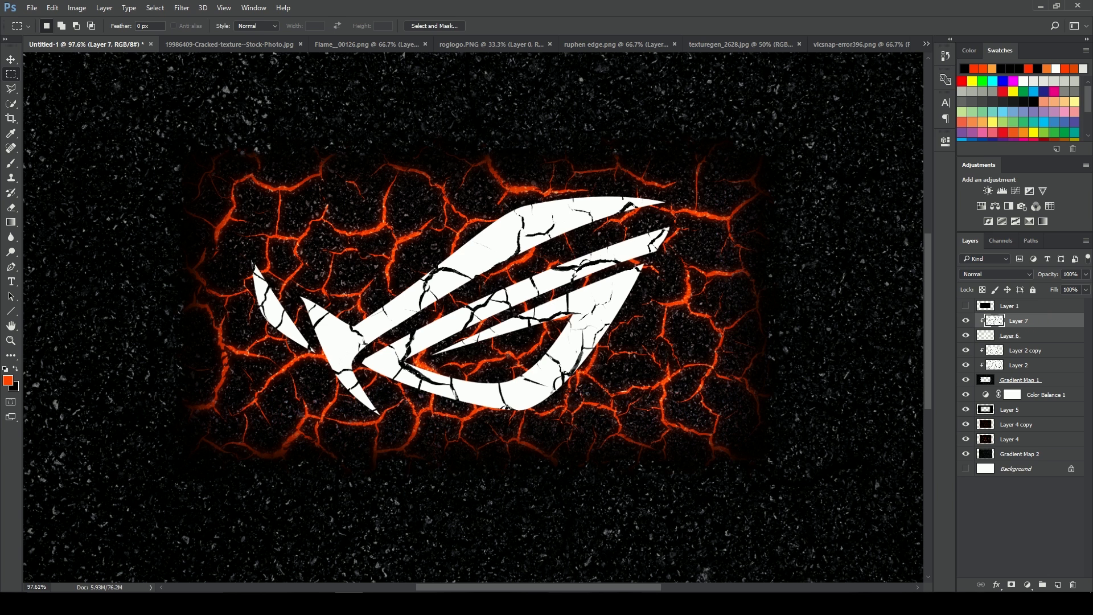
# - Enlarge the clipped crack texture on Layer 7 slightly and shift it a little over the logo
pyautogui.hotkey('ctrl', 't')
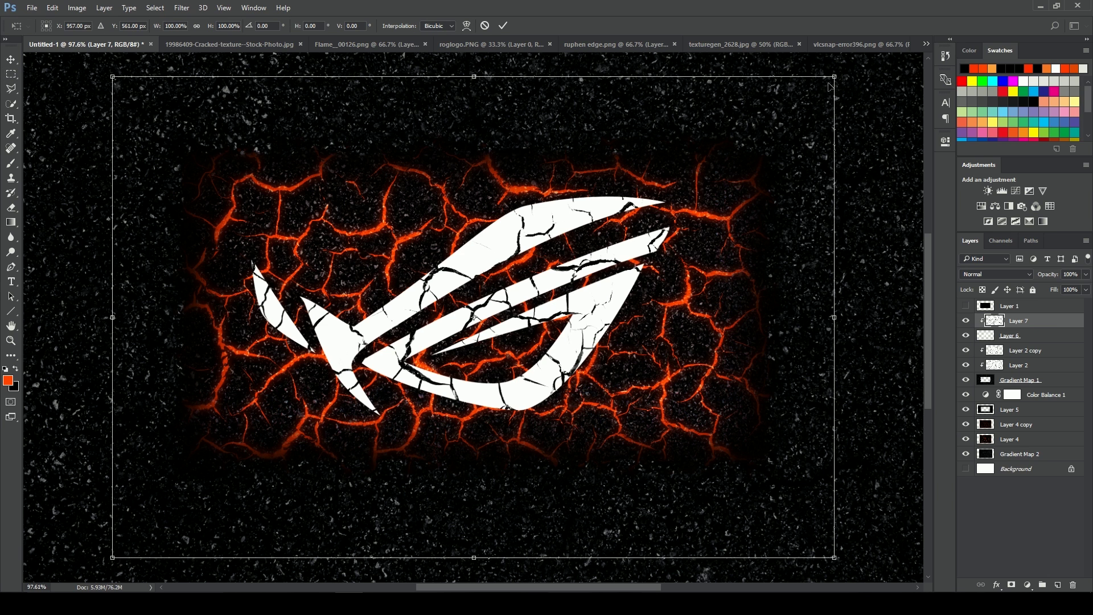
pyautogui.moveTo(834, 76); pyautogui.dragTo(866, 72)
pyautogui.moveTo(732, 228); pyautogui.dragTo(731, 234)
pyautogui.press('Return')
pyautogui.press('m')
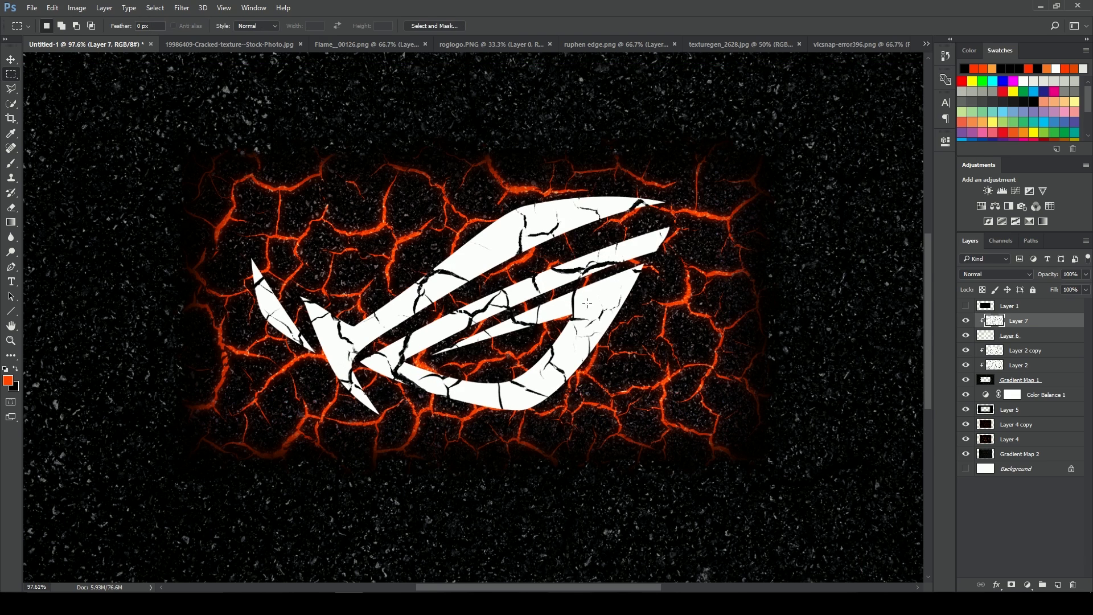
# - Merge the clipped crack texture on Layer 7 with the logo on Layer 6 and check the merged layer's visibility
pyautogui.scroll(5, 390, 440)
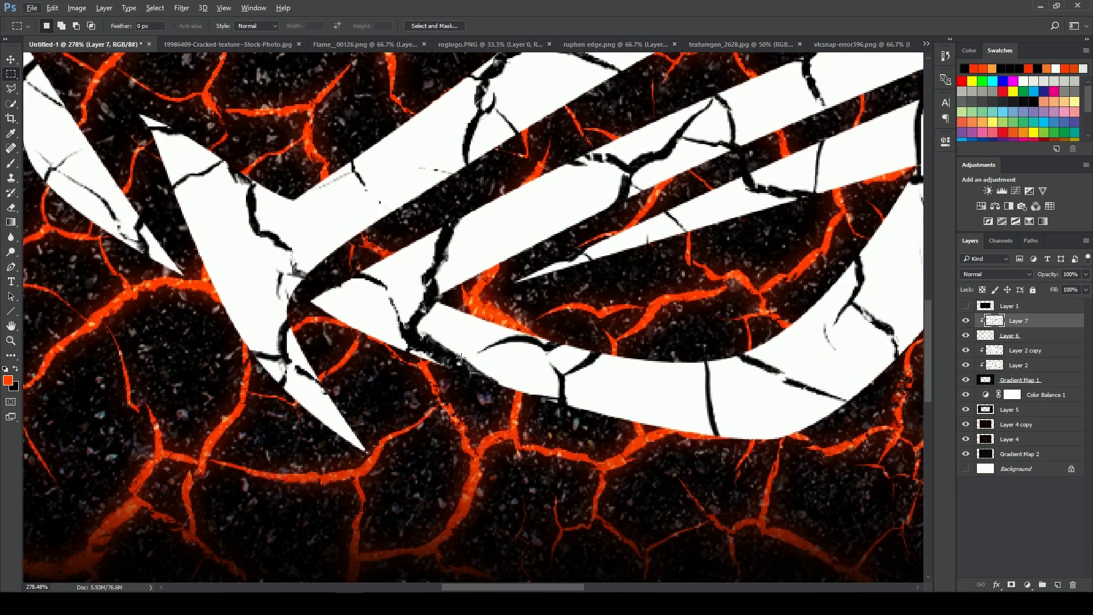
pyautogui.keyDown('shift'); pyautogui.click(1025, 335); pyautogui.keyUp('shift')
pyautogui.rightClick(1024, 336)
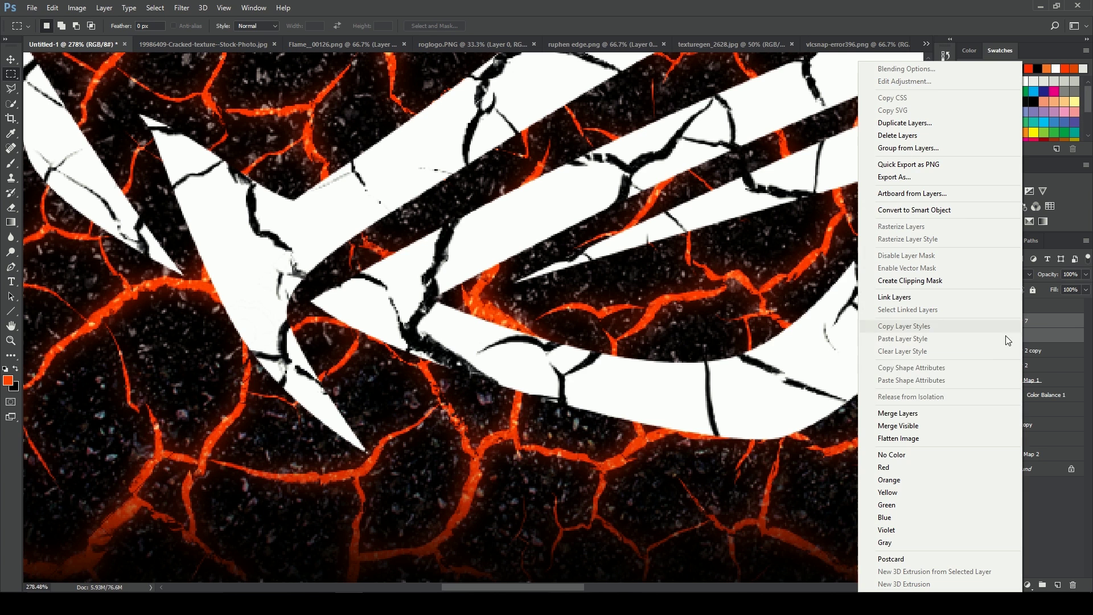
pyautogui.click(905, 417)
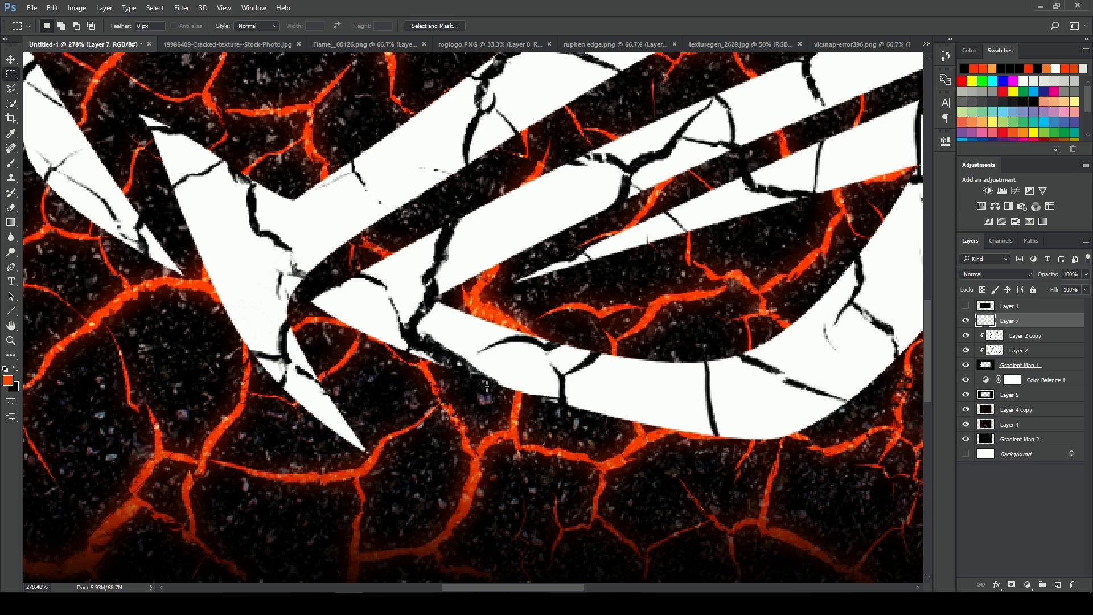
pyautogui.scroll(3, 487, 386)
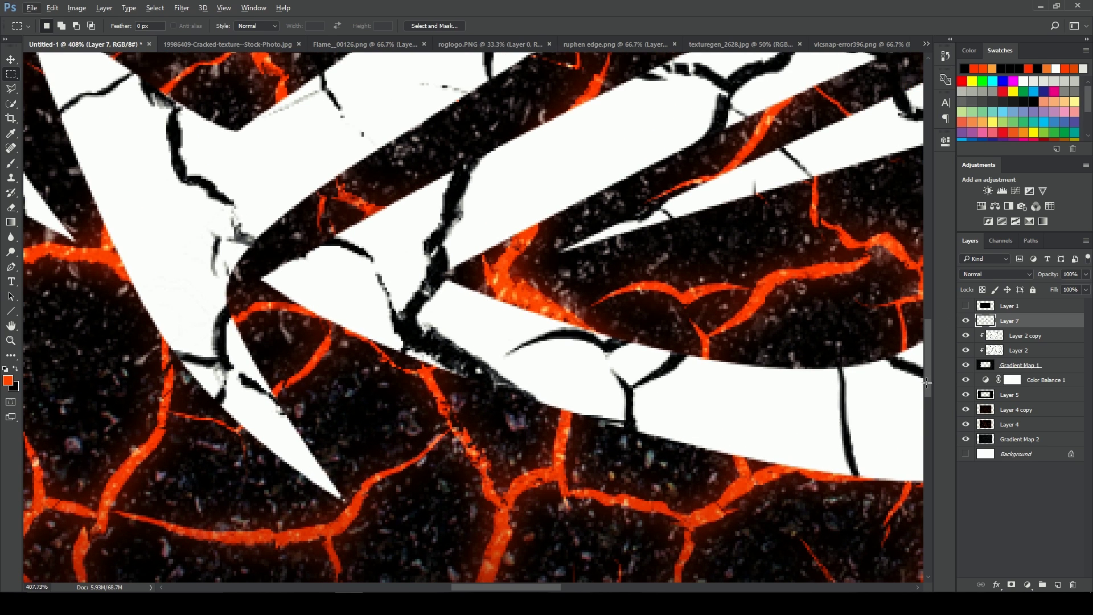
pyautogui.click(967, 322)
pyautogui.click(967, 322)
# - Select the black cracks in the logo on Layer 7 with Color Range at fuzziness 200, delete them, and deselect
pyautogui.scroll(-2, 447, 320)
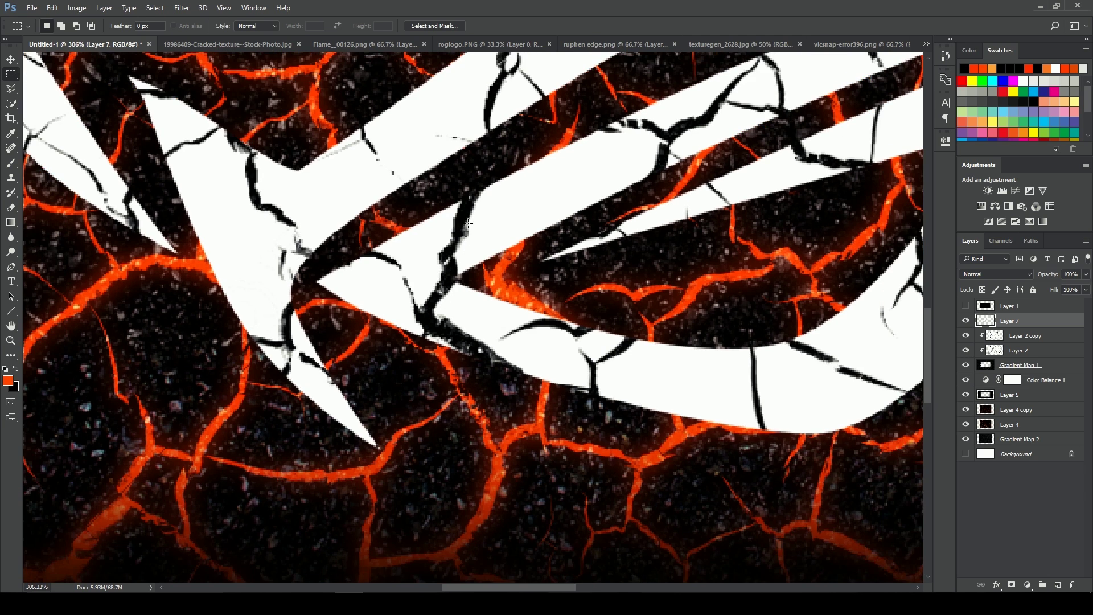
pyautogui.scroll(-2, 467, 224)
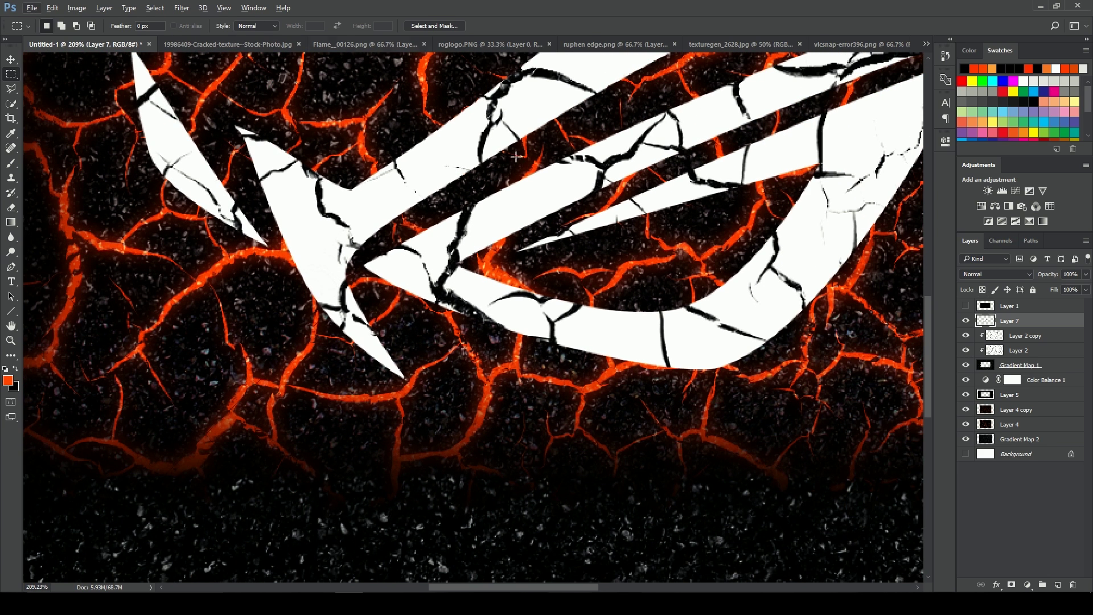
pyautogui.click(181, 8)
pyautogui.moveTo(199, 137)
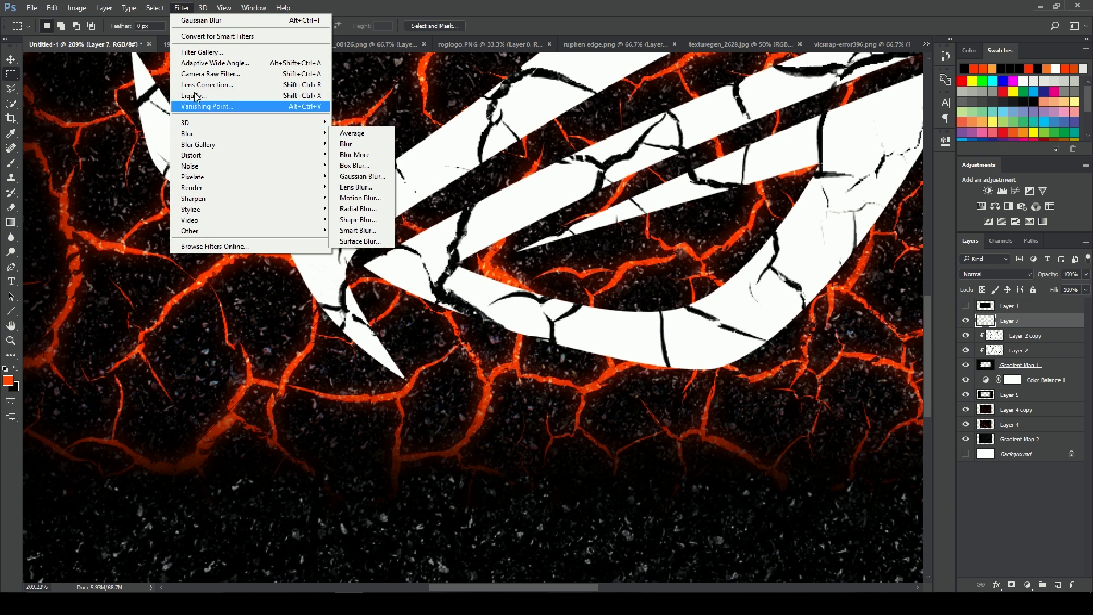
pyautogui.moveTo(149, 12)
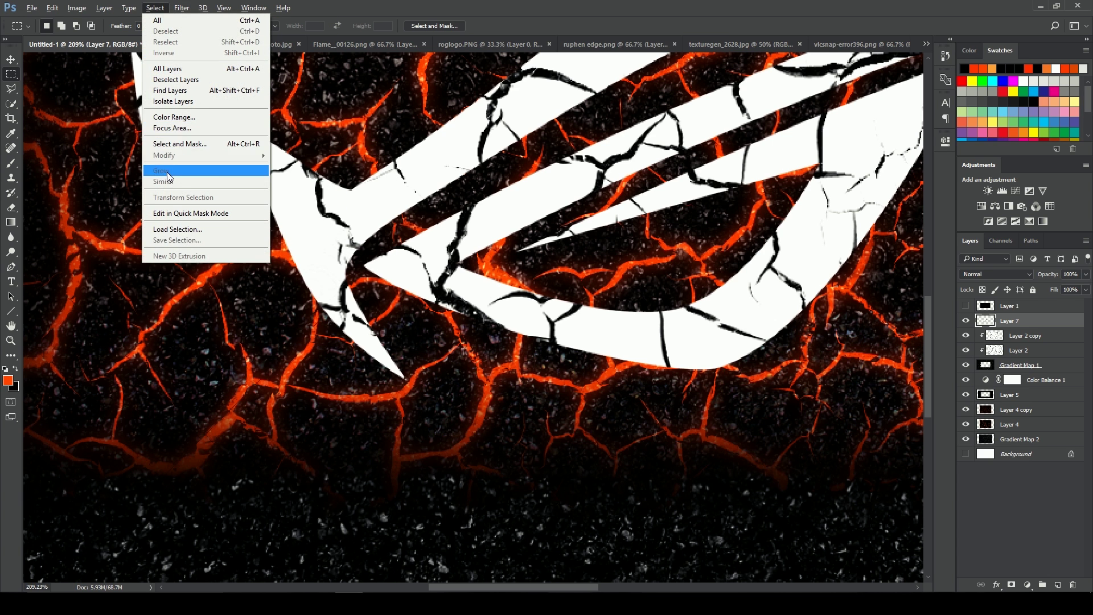
pyautogui.click(171, 116)
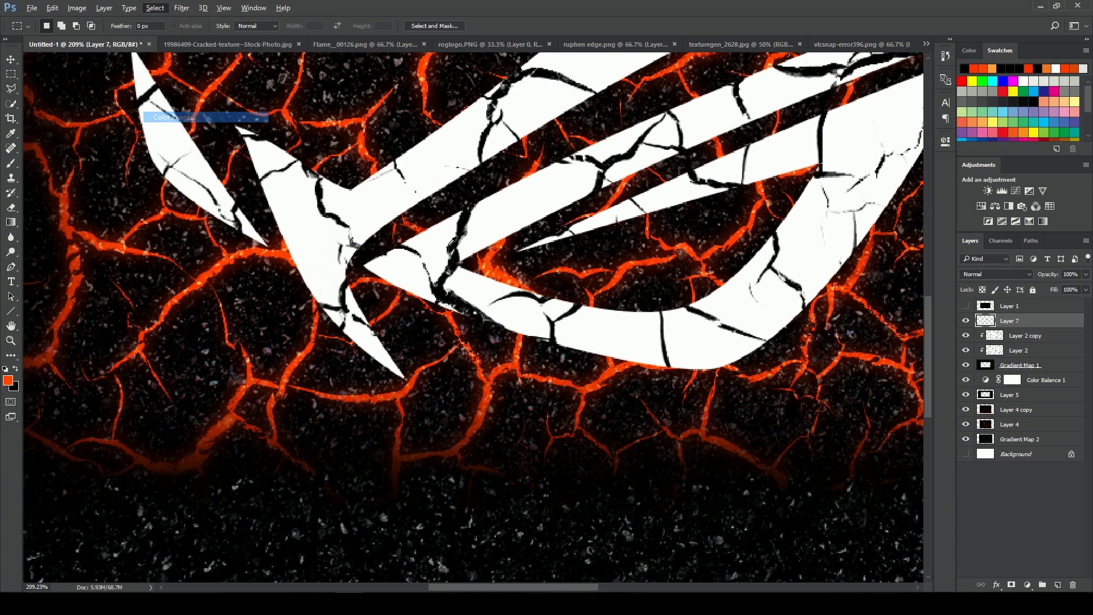
pyautogui.click(443, 293)
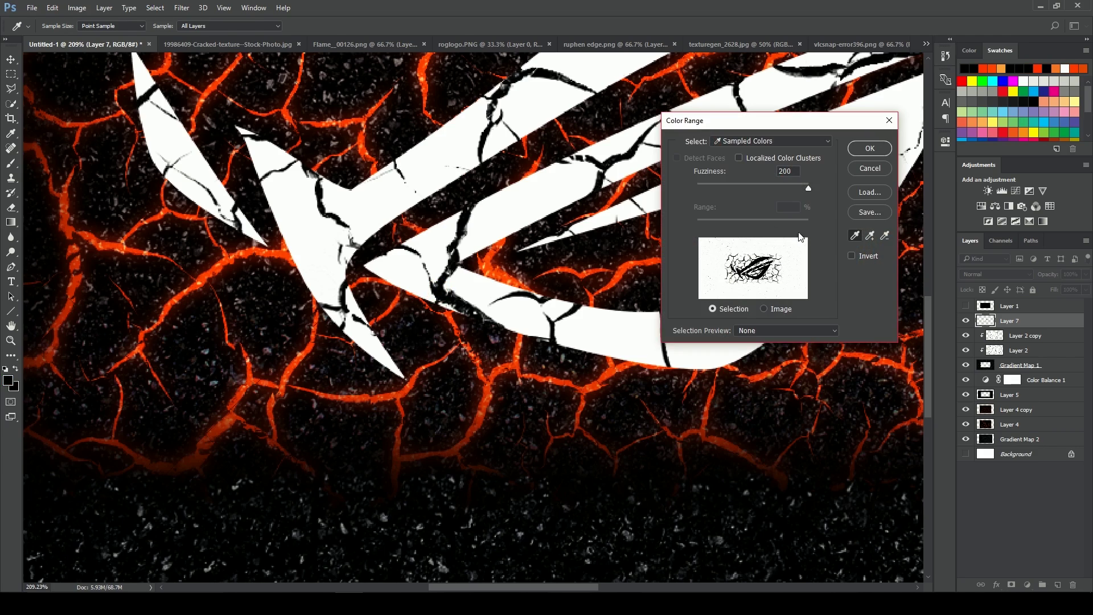
pyautogui.click(871, 149)
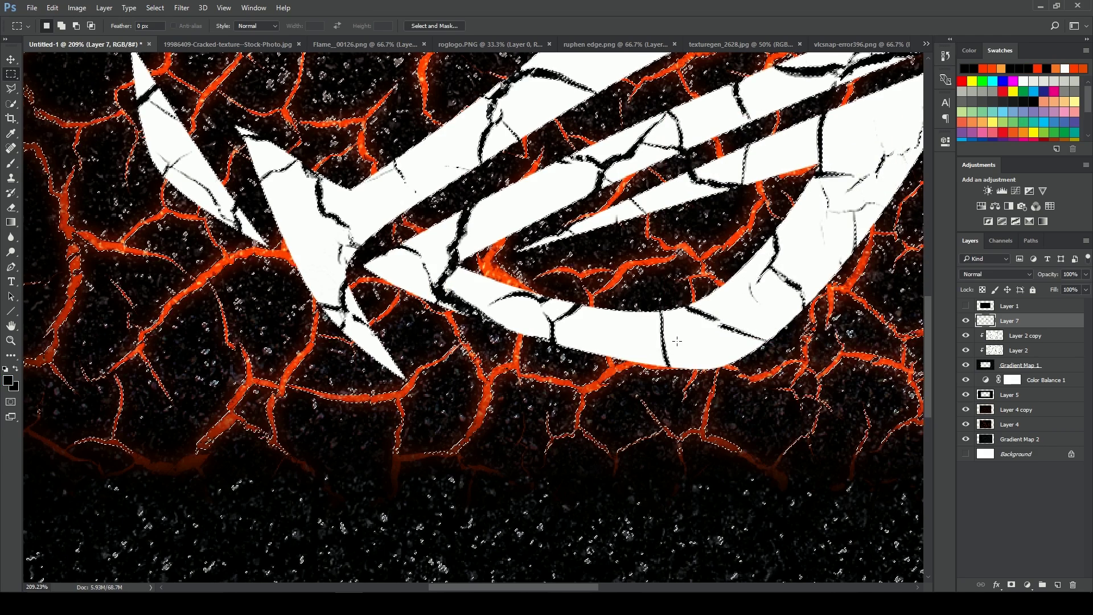
pyautogui.rightClick(489, 252)
pyautogui.click(512, 262)
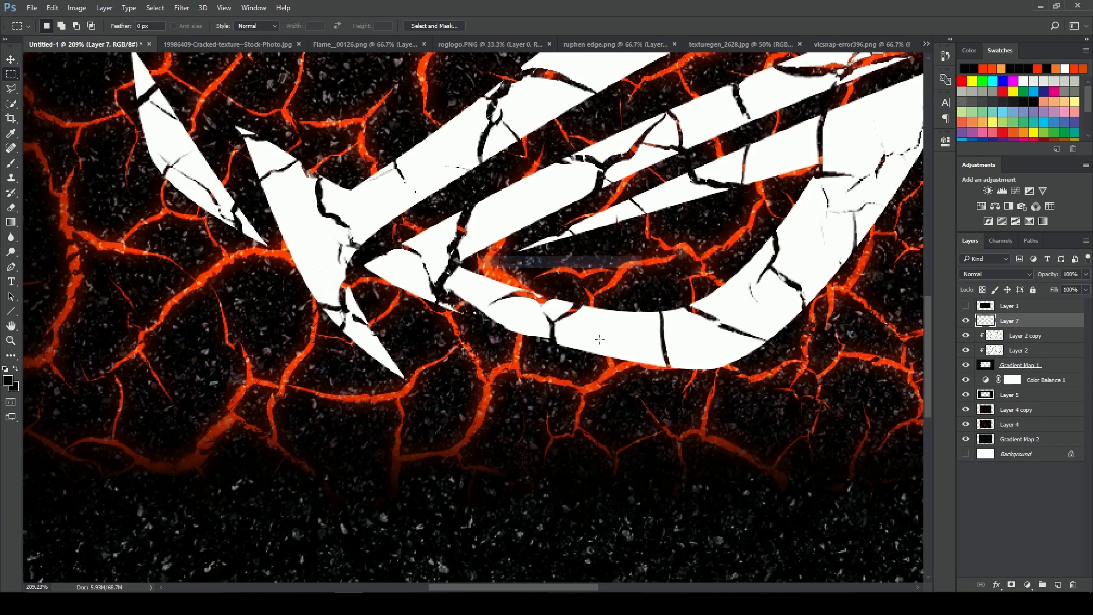
# - Set the background color to a bright orange with hue 30°, based on the ffa145 swatch
pyautogui.hotkey('ctrl', '0')
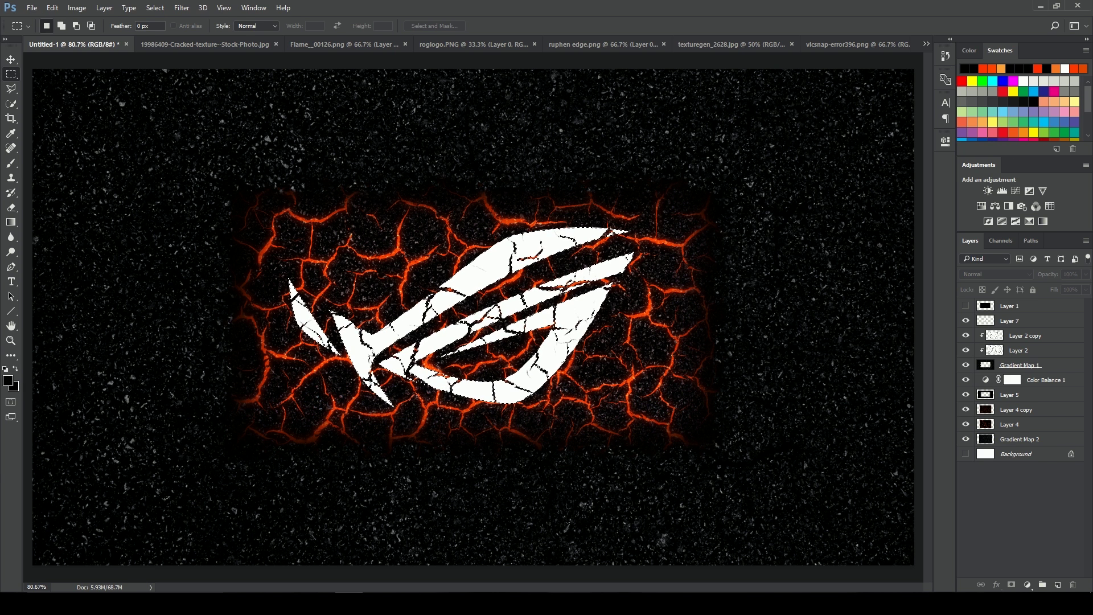
pyautogui.click(15, 388)
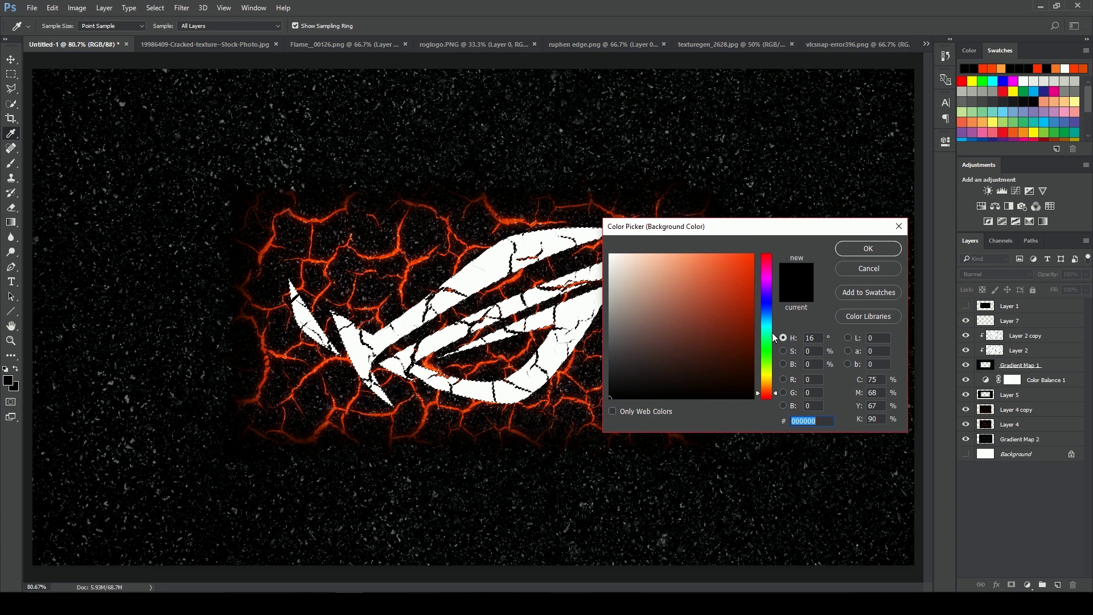
pyautogui.click(1001, 69)
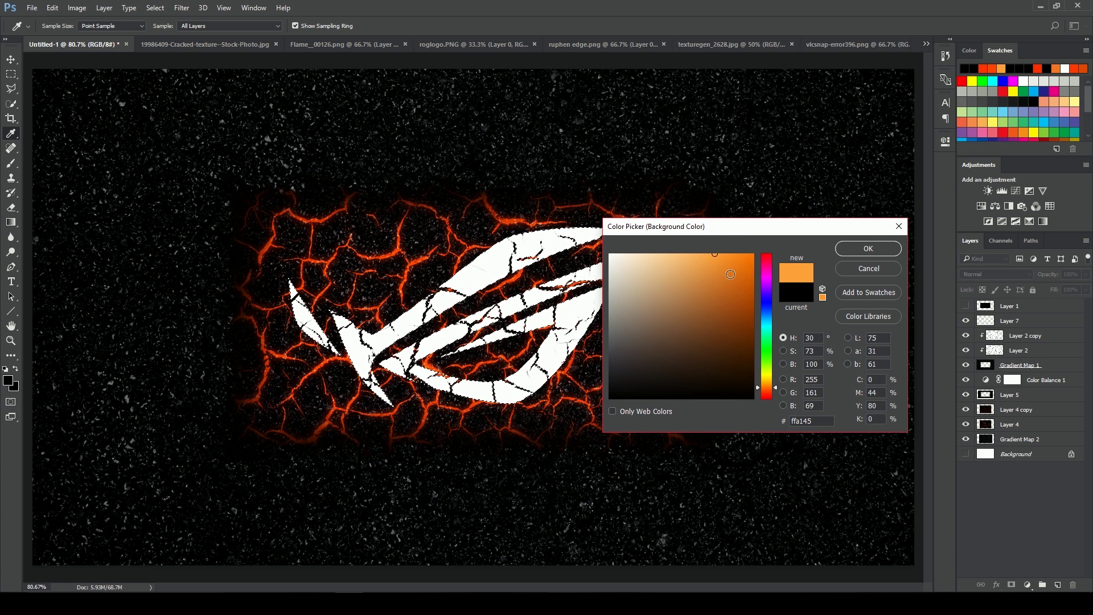
pyautogui.click(717, 265)
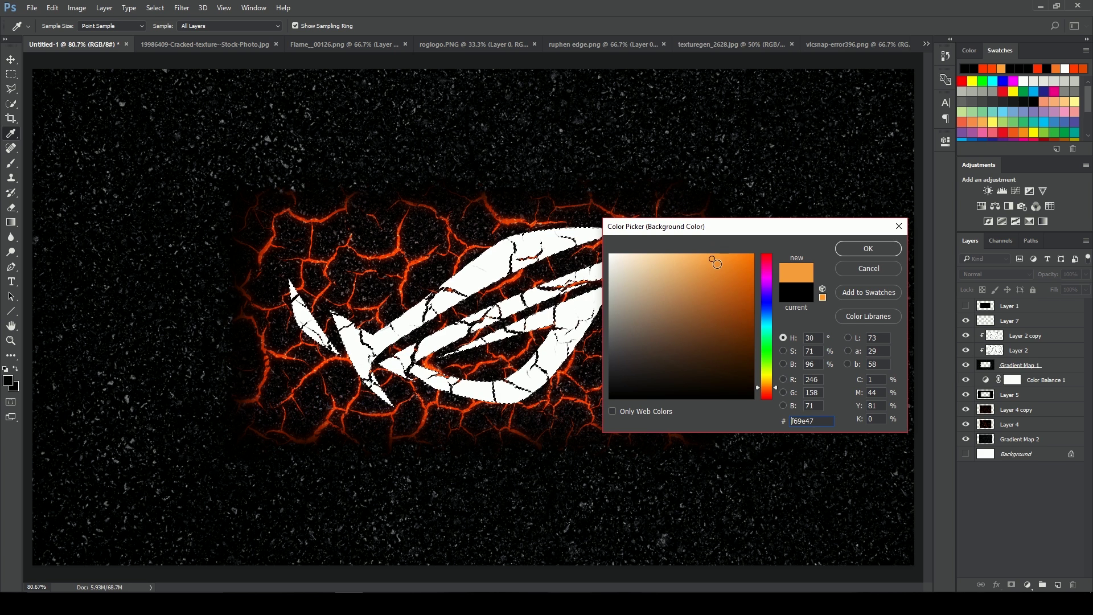
pyautogui.moveTo(718, 265); pyautogui.dragTo(736, 260)
pyautogui.click(860, 251)
pyautogui.press('m')
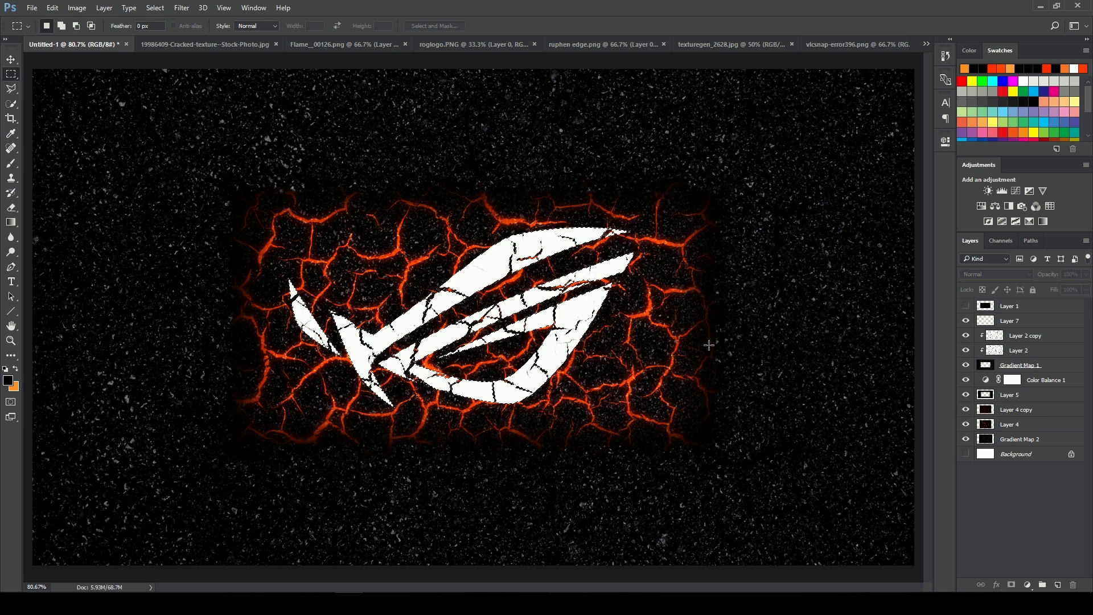
# - Fill the selected cracked logo shape on Layer 7 with the orange background color and remove the selection
pyautogui.click(1010, 322)
pyautogui.hotkey('ctrl', 'BackSpace')
pyautogui.rightClick(514, 307)
pyautogui.click(524, 311)
pyautogui.scroll(1, 496, 355)
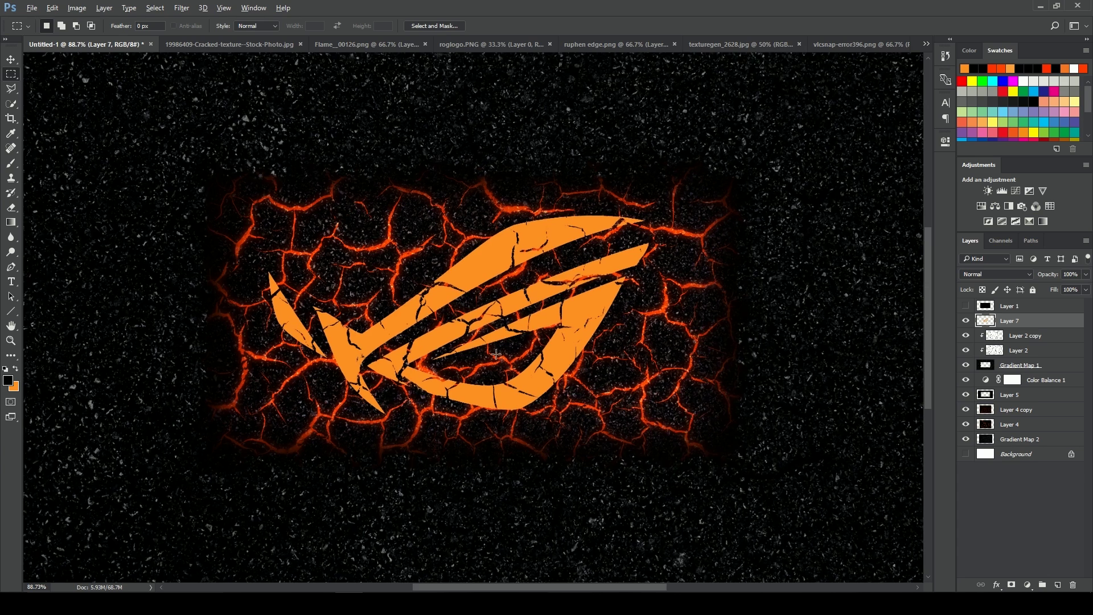
pyautogui.scroll(1, 496, 354)
pyautogui.click(1009, 504)
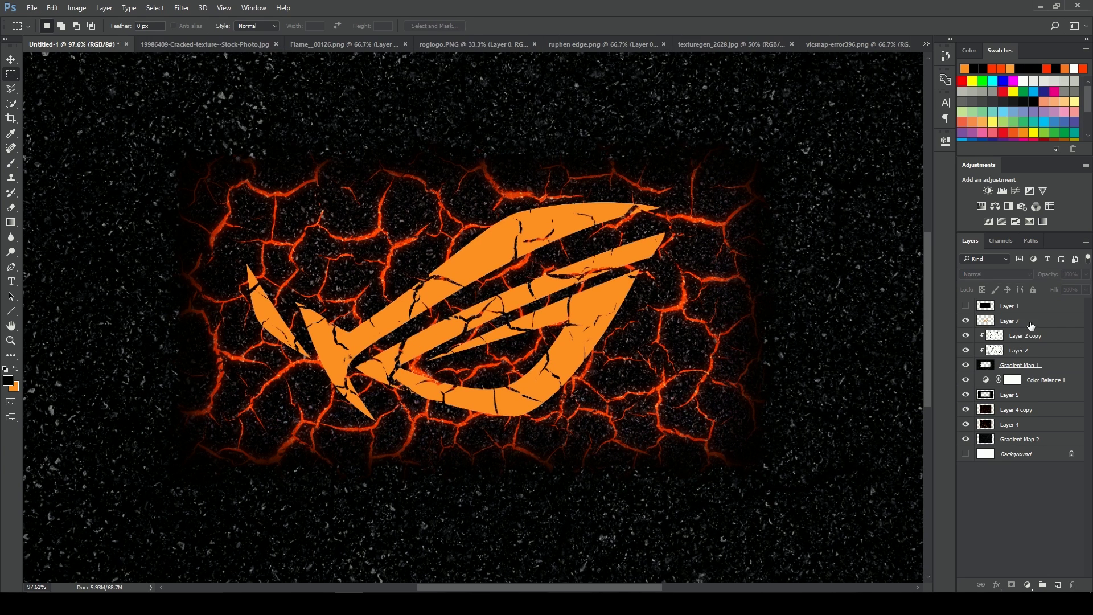
# - Load the cracked logo shape on Layer 7 as a selection and set the background color to a softer orange with hue 30°
pyautogui.click(1031, 323)
pyautogui.keyDown('ctrl'); pyautogui.click(990, 326); pyautogui.keyUp('ctrl')
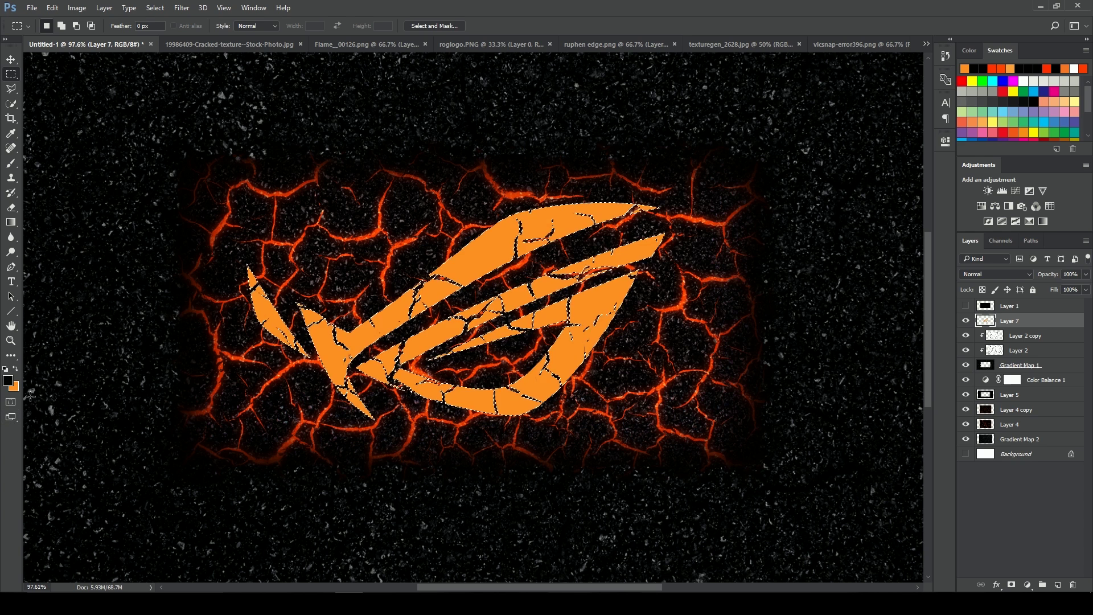
pyautogui.click(13, 387)
pyautogui.click(704, 264)
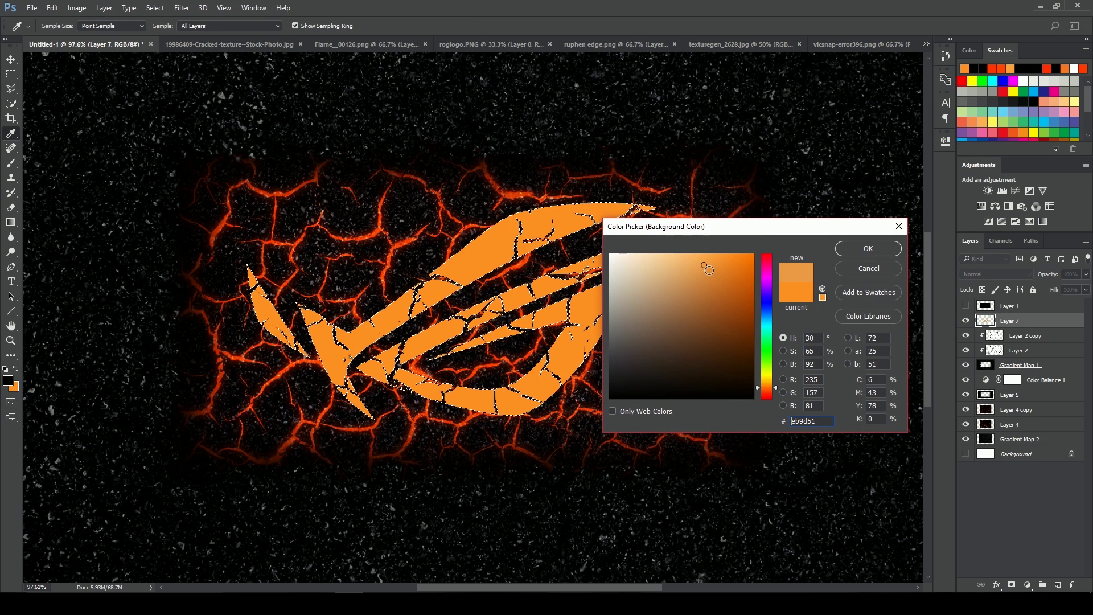
pyautogui.click(866, 248)
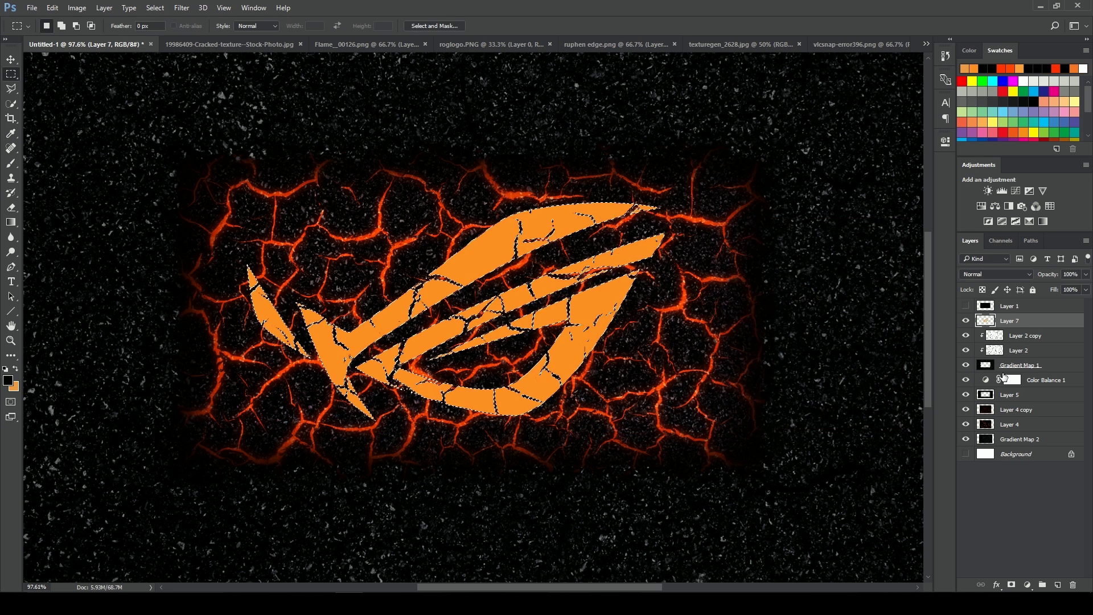
# - Fill the selected logo on Layer 7 with the softer orange background color and deselect
pyautogui.rightClick(634, 312)
pyautogui.click(636, 314)
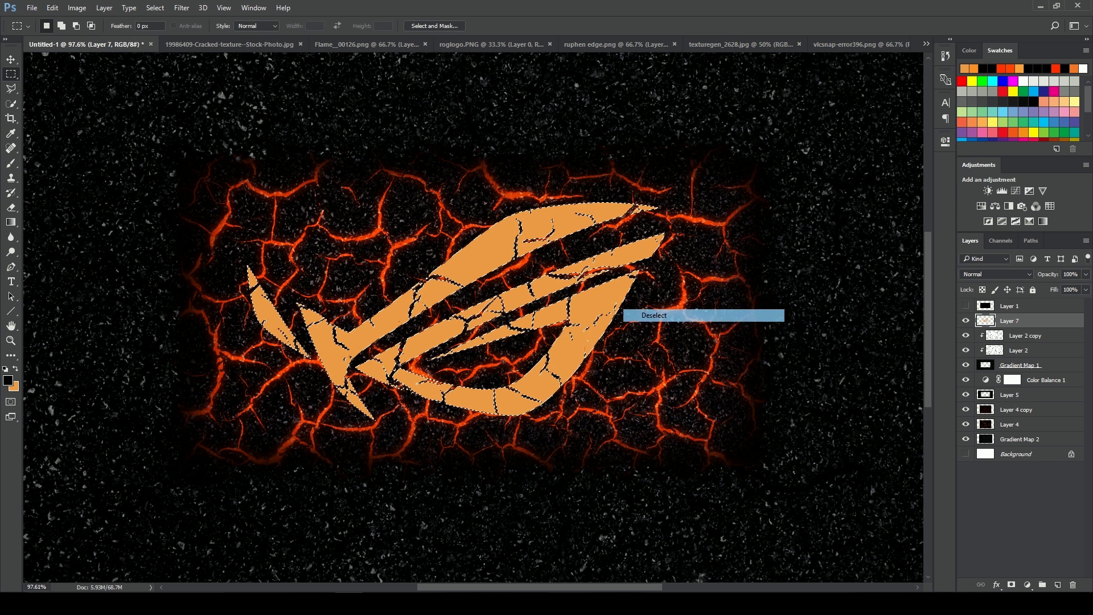
pyautogui.click(1017, 518)
# - Add an orange-red Inner Shadow effect to Layer 7 with the Multiply blend mode
pyautogui.click(1012, 326)
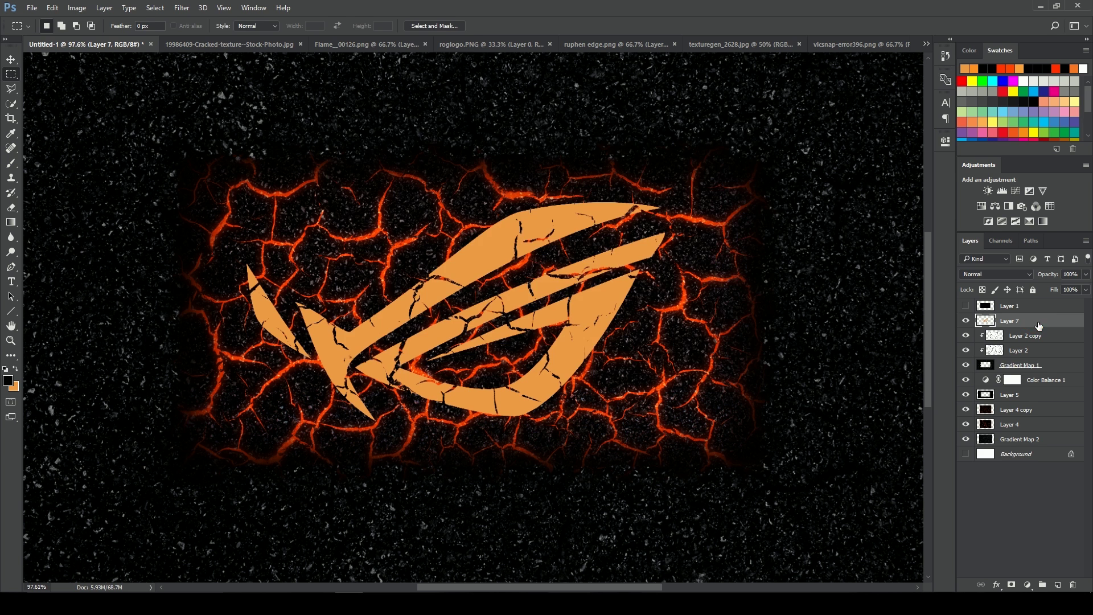
pyautogui.doubleClick(1038, 325)
pyautogui.moveTo(561, 116); pyautogui.dragTo(753, 346)
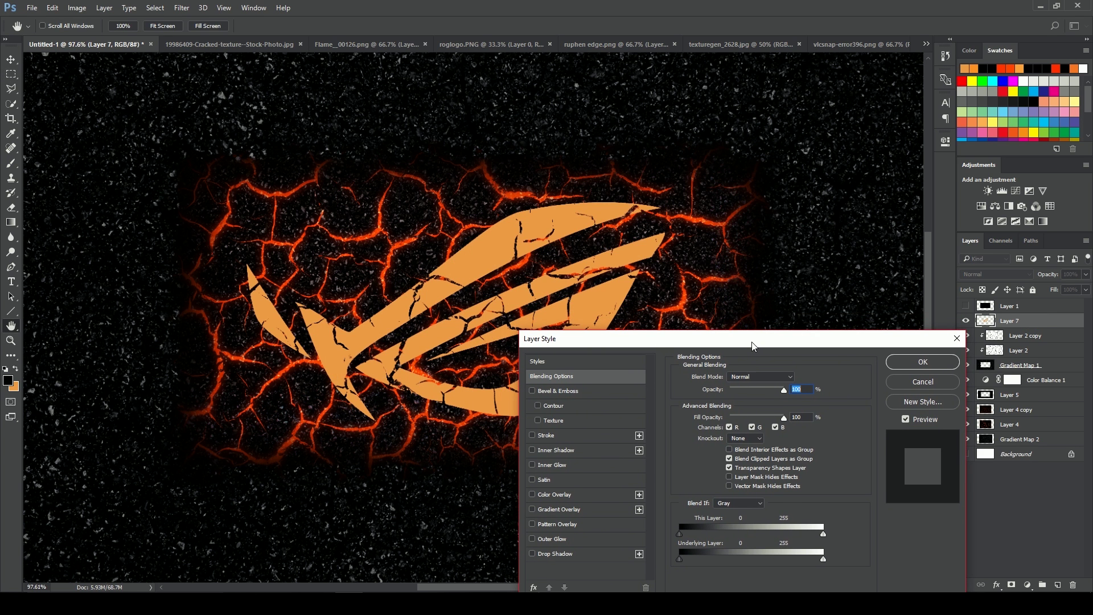
pyautogui.click(535, 450)
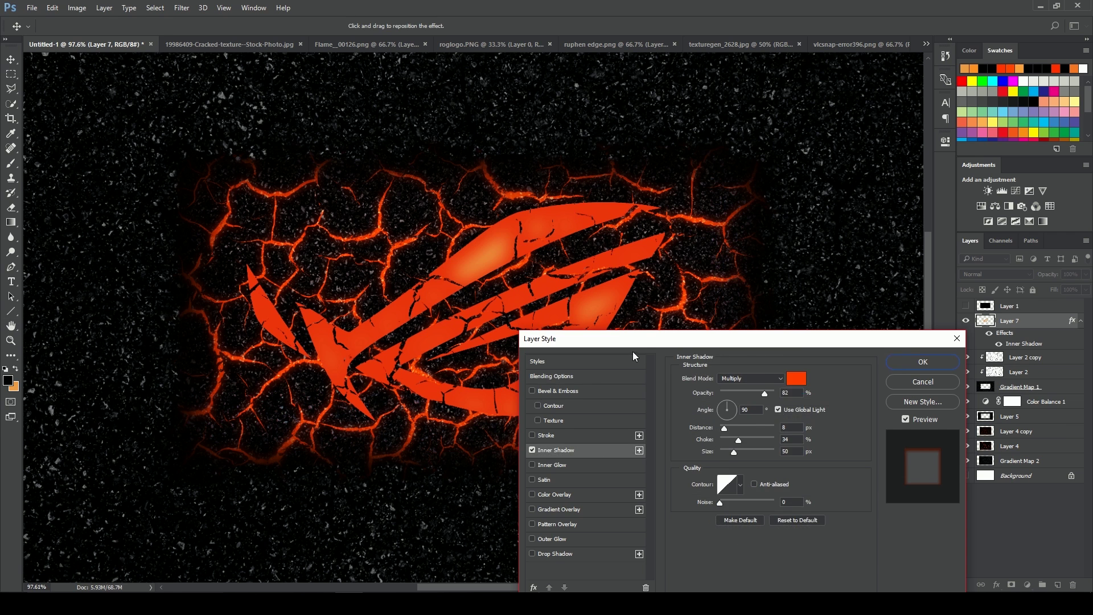
pyautogui.moveTo(645, 339); pyautogui.dragTo(638, 383)
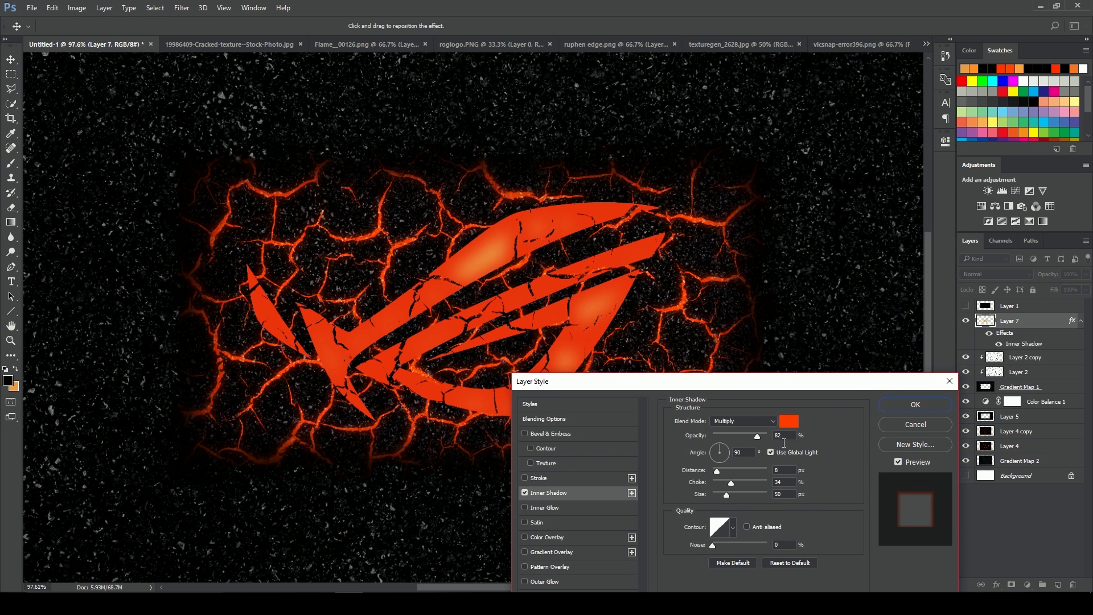
pyautogui.click(760, 421)
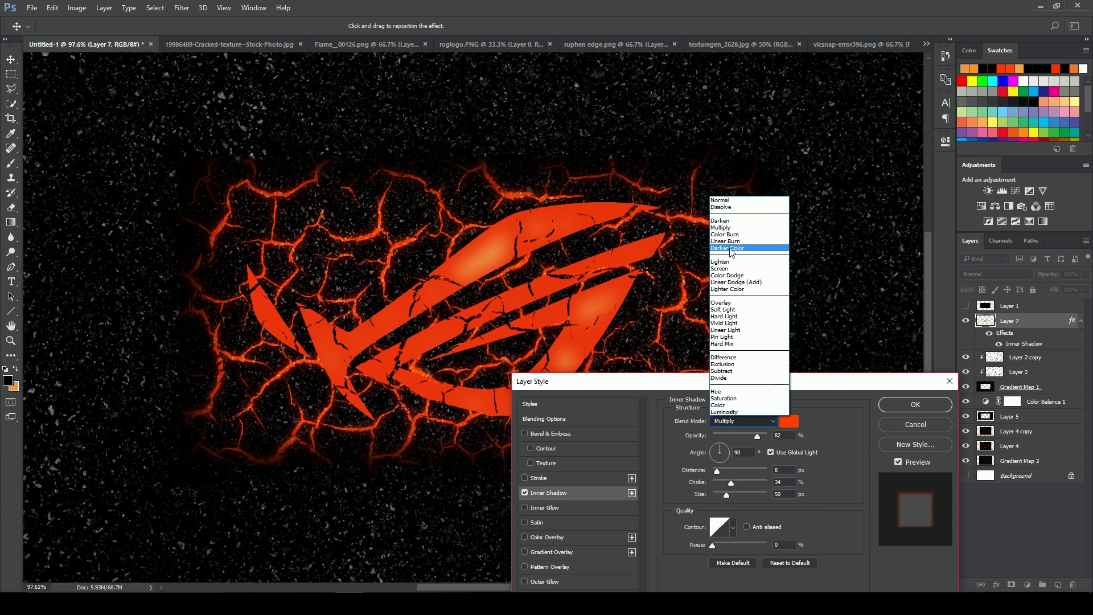
pyautogui.click(729, 224)
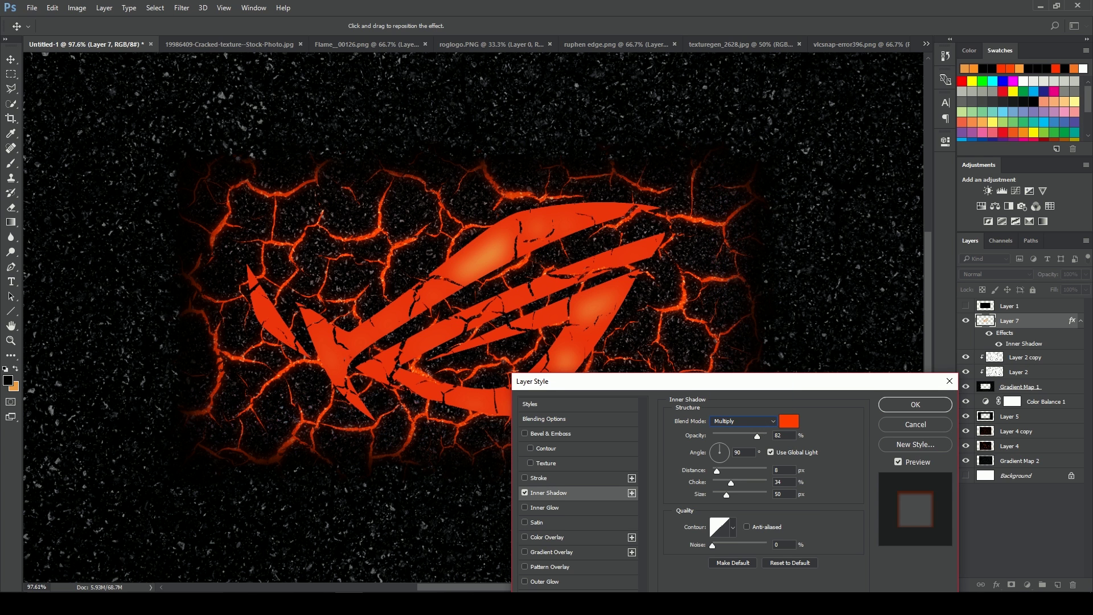
# - Set the Inner Shadow's distance to 2 px, size to 12 px and choke to 26%, with opacity just under 100%, and apply it
pyautogui.moveTo(757, 435); pyautogui.dragTo(783, 439)
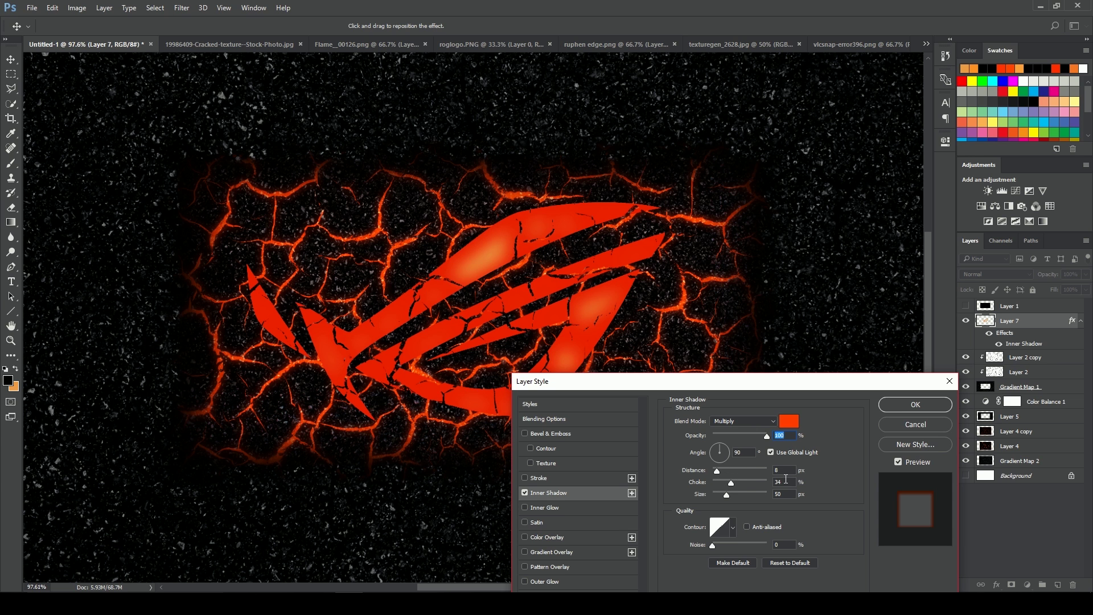
pyautogui.write('2')
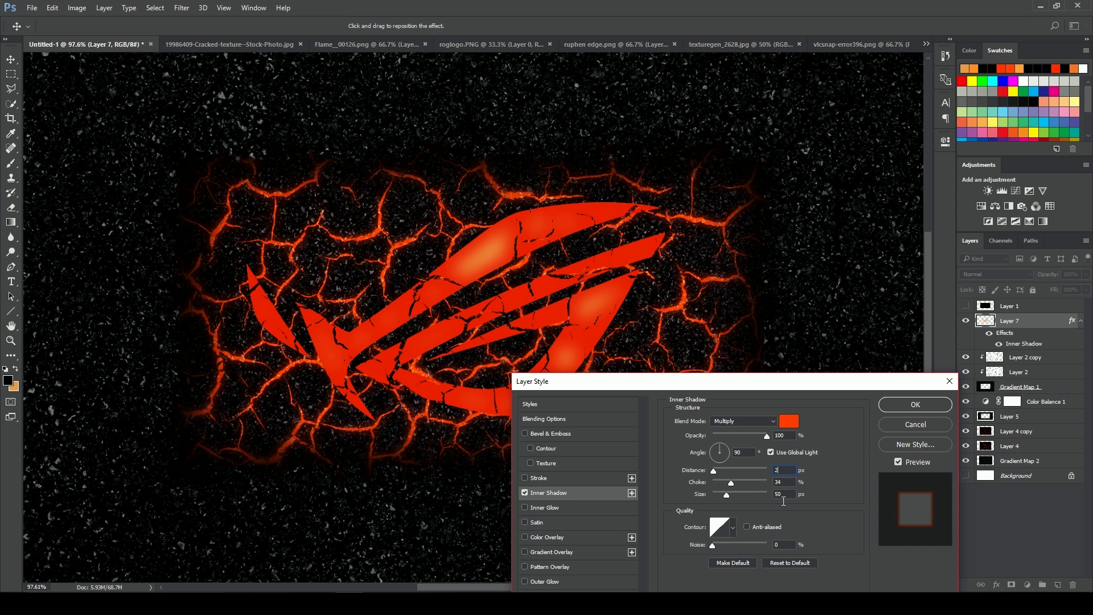
pyautogui.write('12')
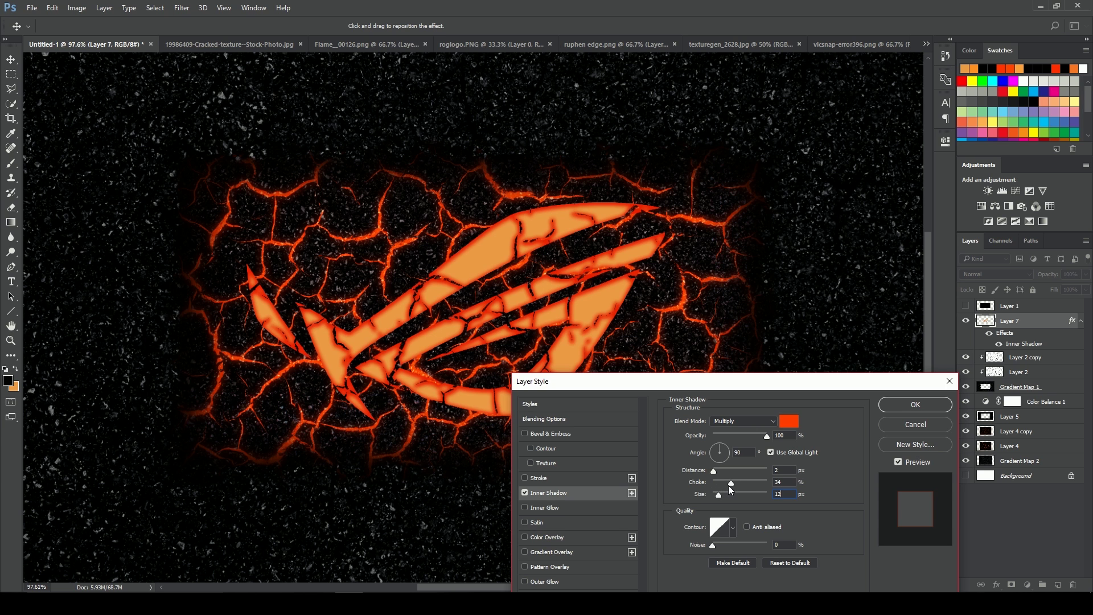
pyautogui.moveTo(733, 486); pyautogui.dragTo(729, 486)
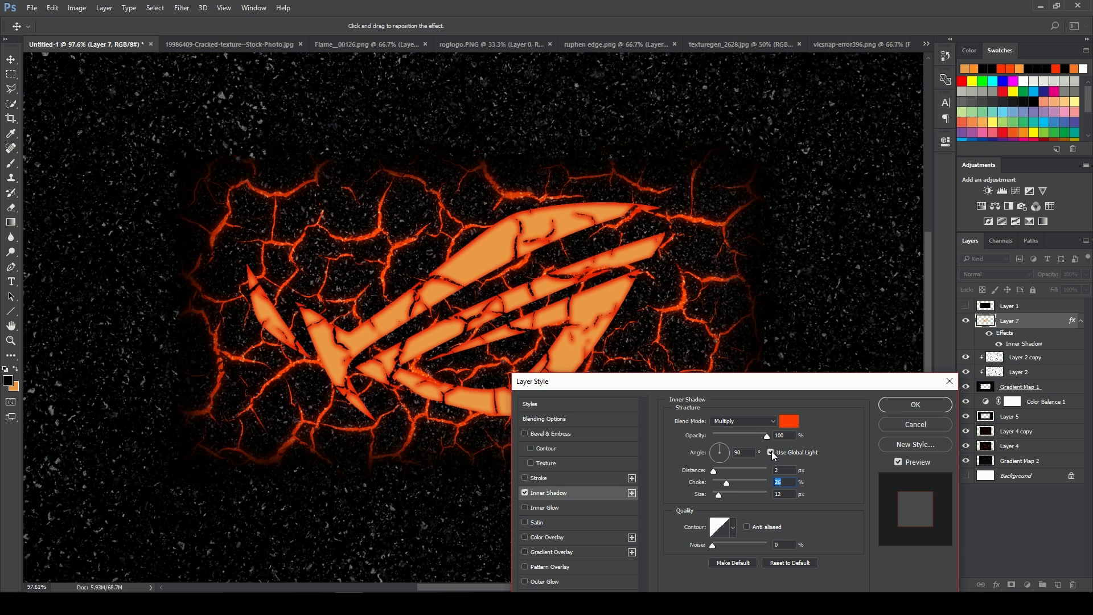
pyautogui.moveTo(766, 438); pyautogui.dragTo(763, 438)
pyautogui.click(906, 408)
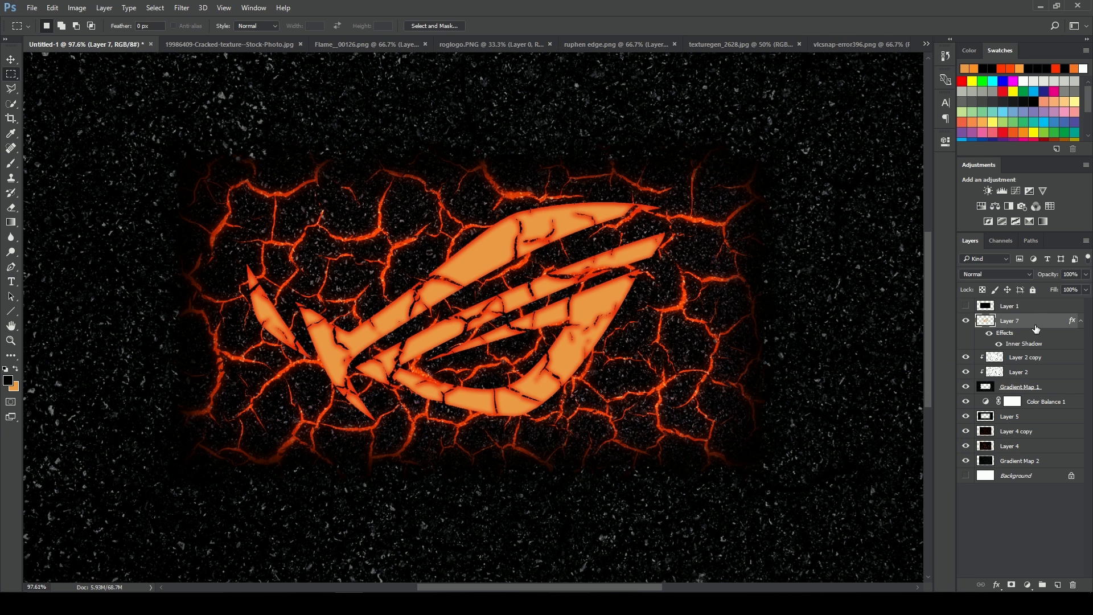
# - Duplicate Layer 7 and rasterize the duplicate's layer style
pyautogui.hotkey('ctrl', 'j')
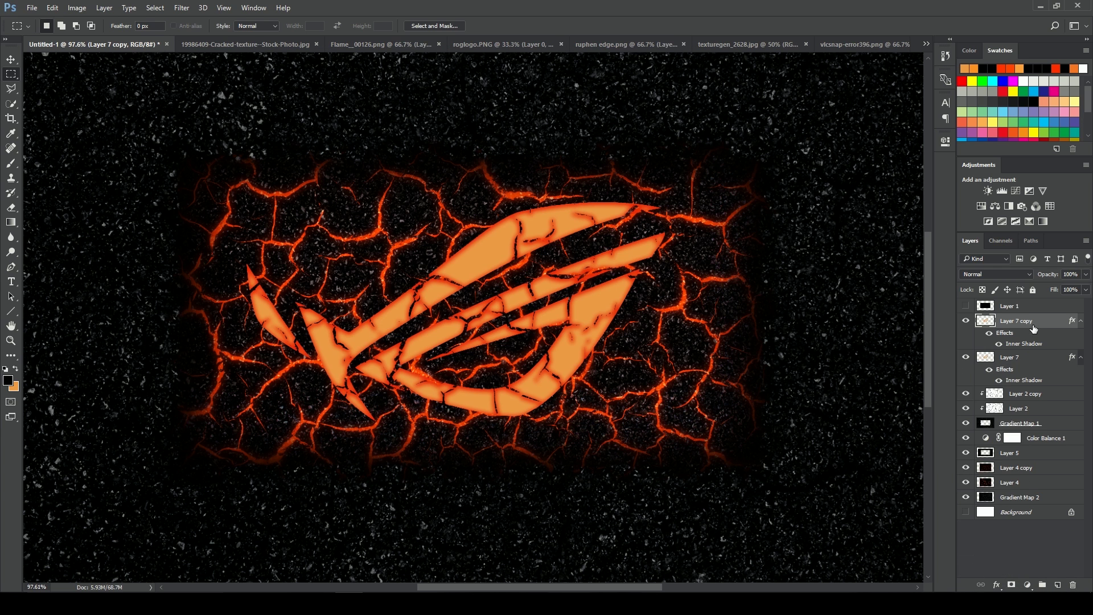
pyautogui.rightClick(1033, 328)
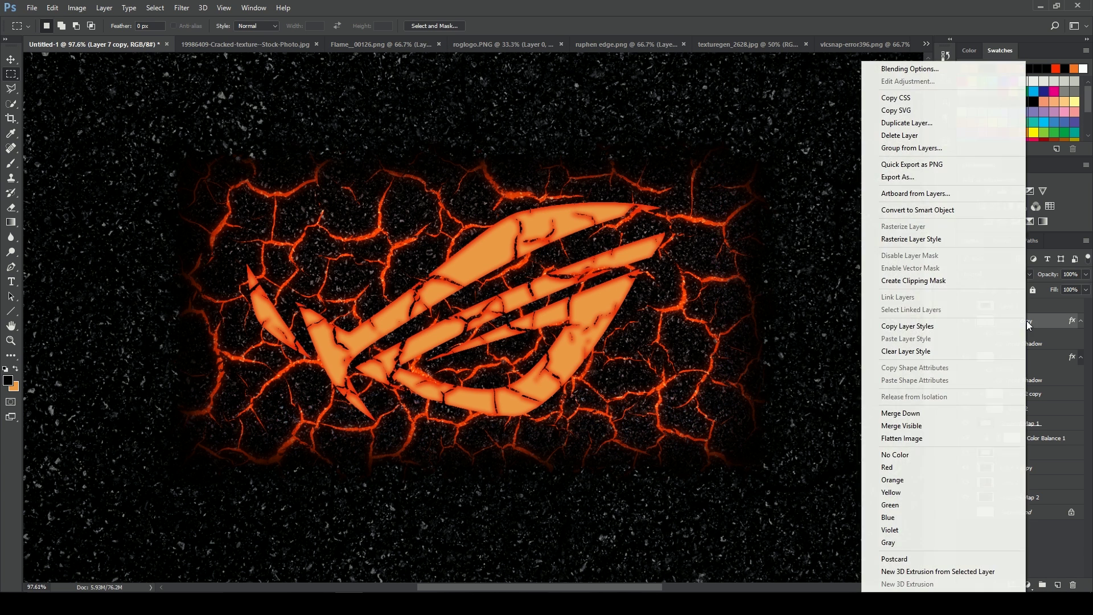
pyautogui.click(907, 242)
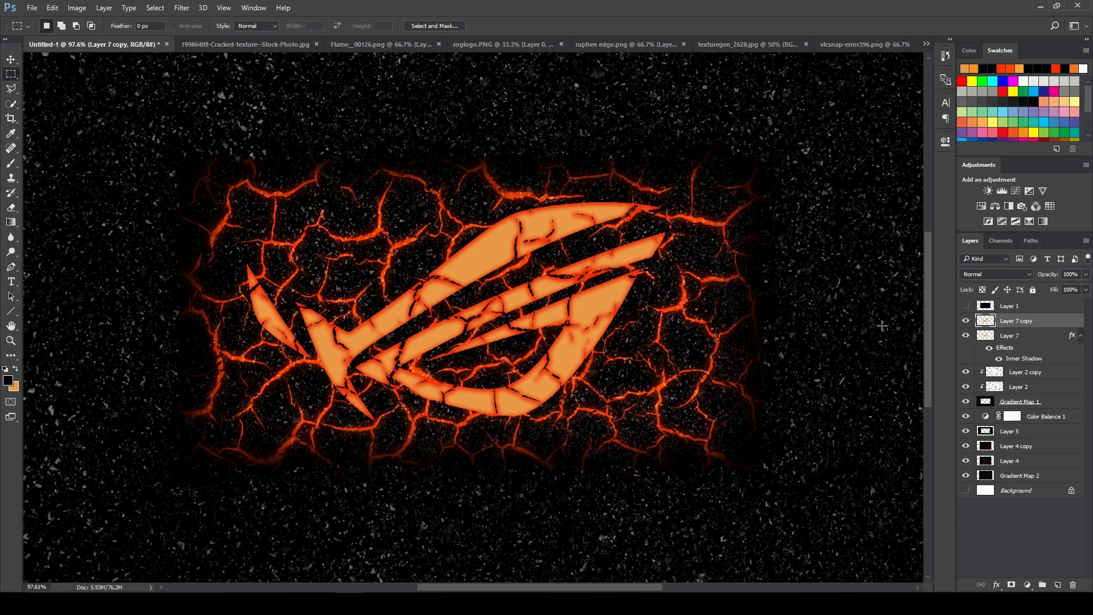
# - Apply a 64-pixel Gaussian Blur to Layer 7 copy and set its blend mode to Linear Dodge (Add)
pyautogui.click(181, 8)
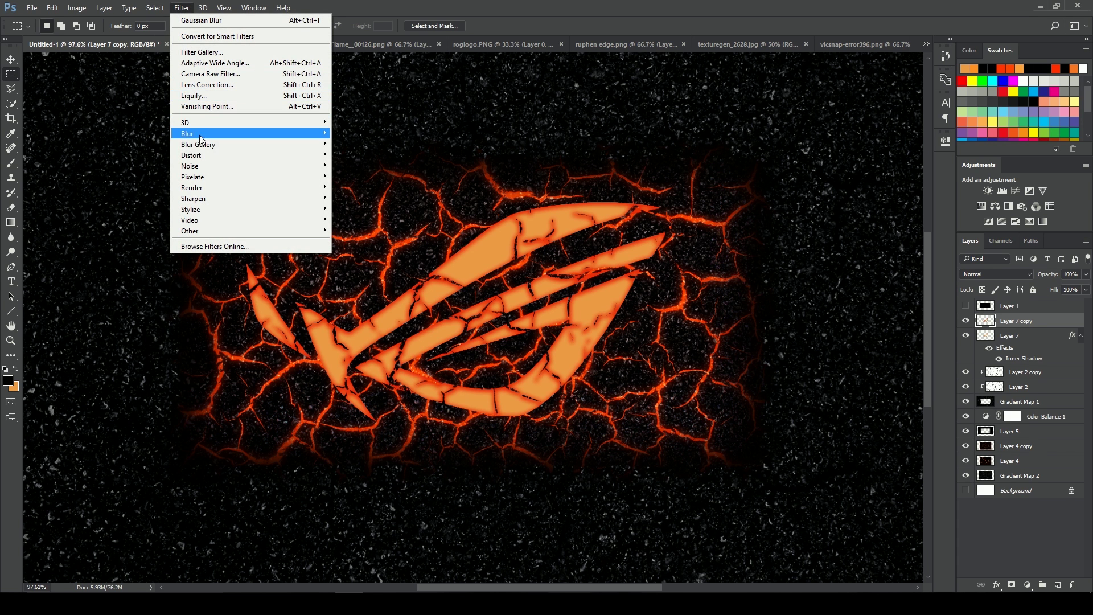
pyautogui.moveTo(285, 135)
pyautogui.click(350, 177)
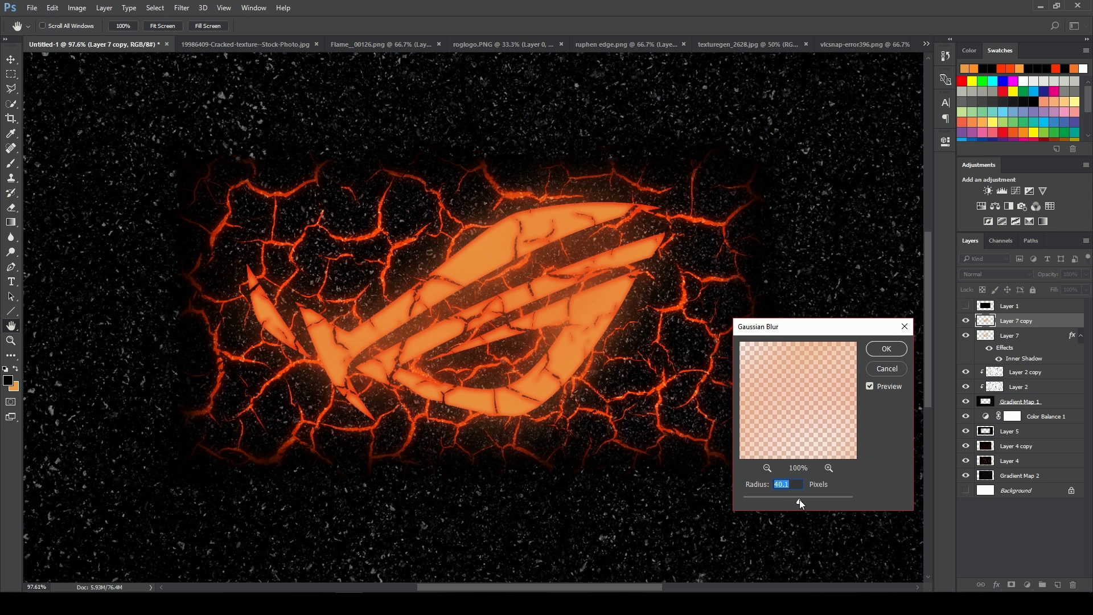
pyautogui.moveTo(800, 500); pyautogui.dragTo(804, 505)
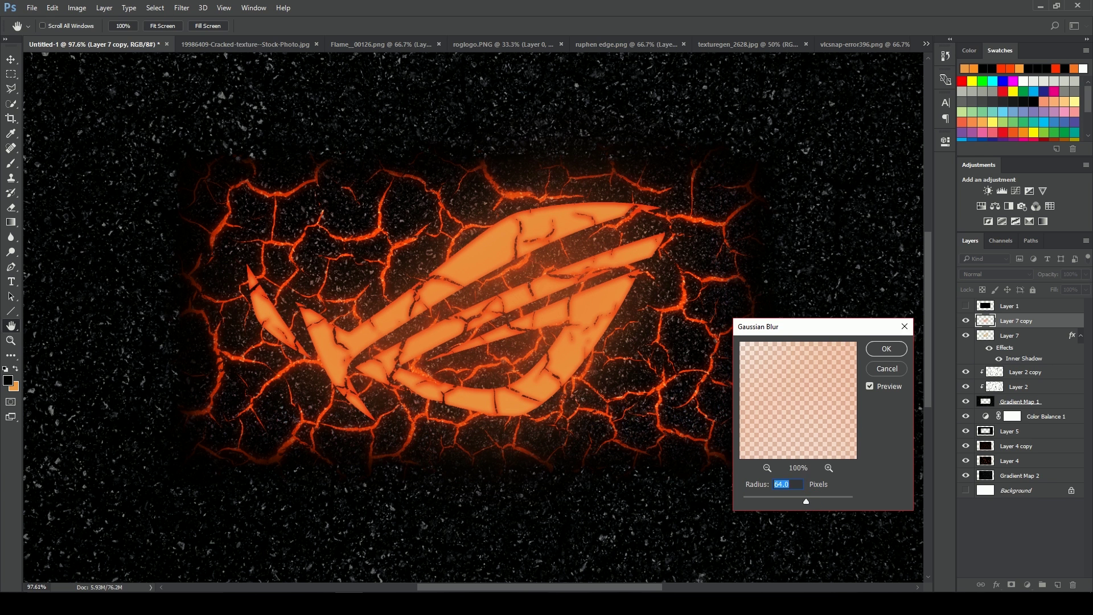
pyautogui.click(883, 349)
pyautogui.click(996, 274)
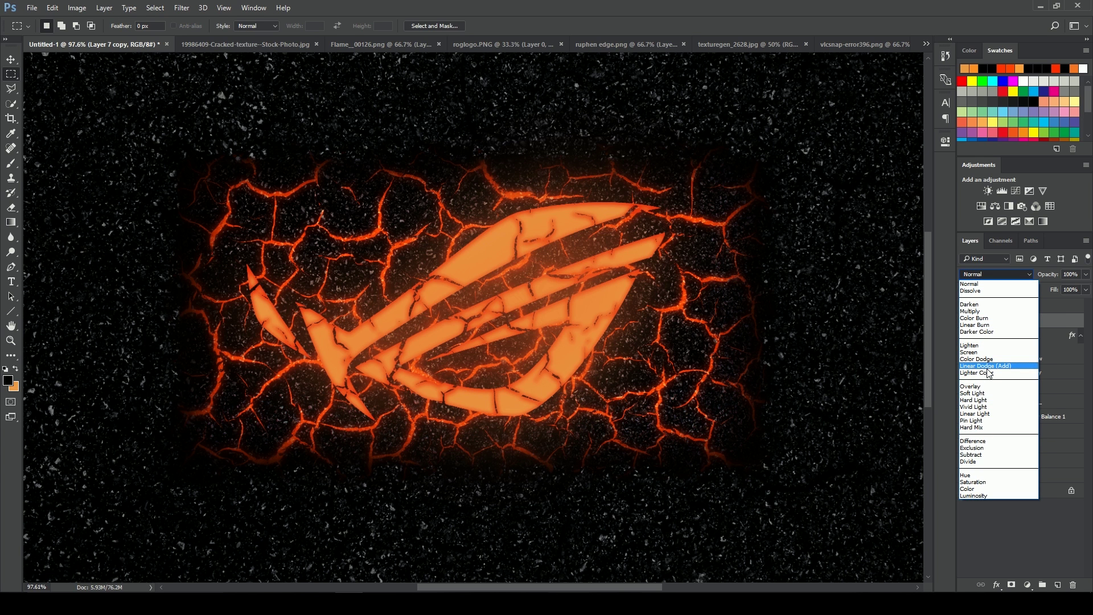
pyautogui.click(988, 367)
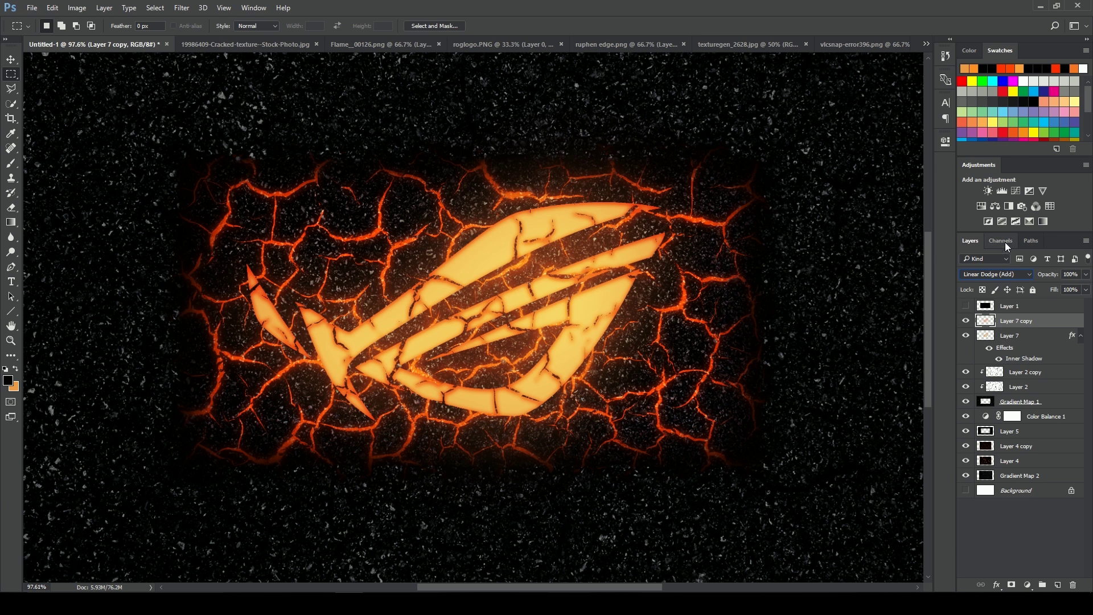
# - Add a Color Balance adjustment clipped to Layer 7 copy, with midtones at red +100 and yellow-blue -7
pyautogui.click(997, 208)
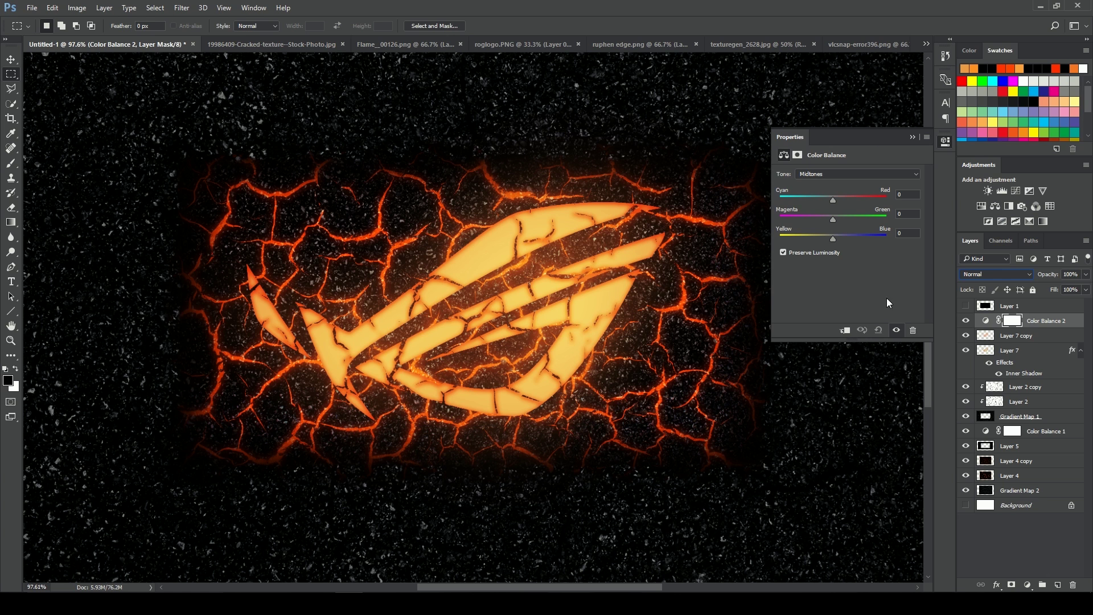
pyautogui.click(846, 331)
pyautogui.moveTo(835, 200); pyautogui.dragTo(954, 203)
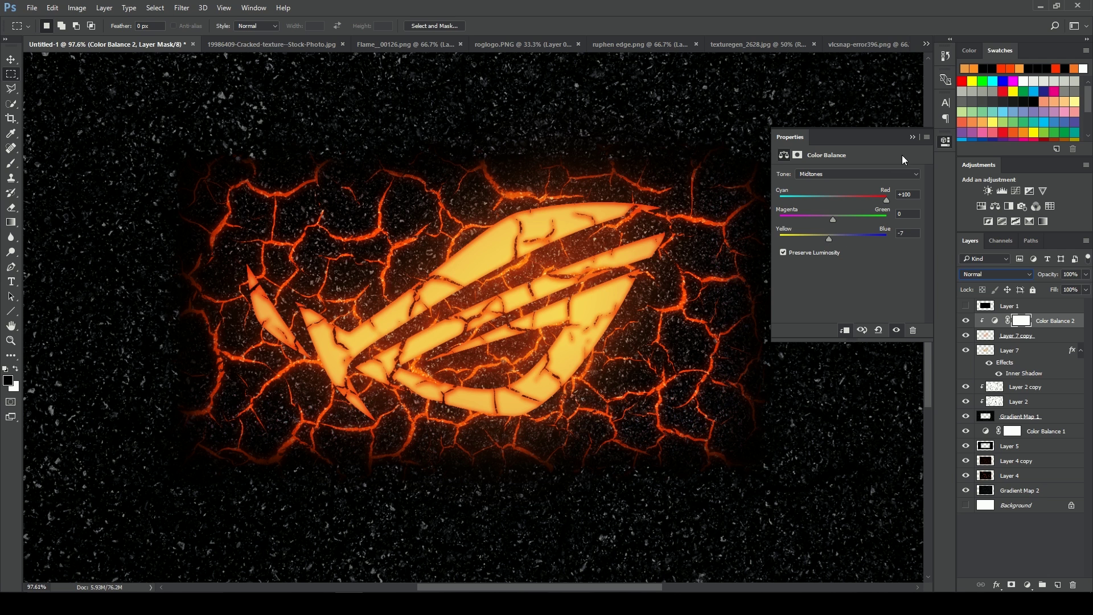
pyautogui.click(911, 138)
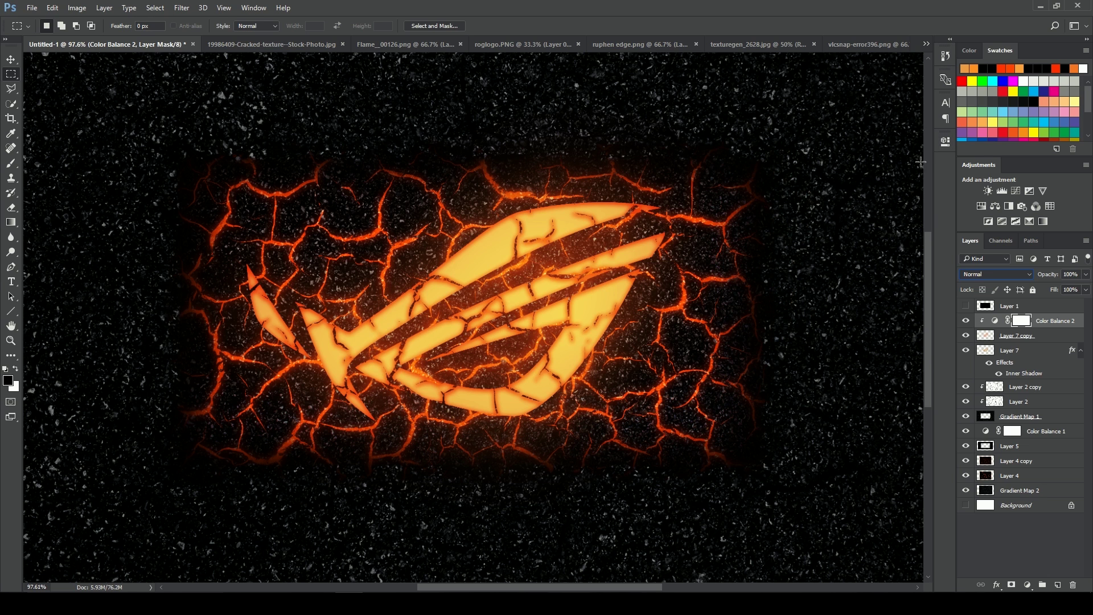
# - Add a Hue/Saturation adjustment clipped to Layer 7 copy, colorized with hue 9 and saturation 100
pyautogui.click(981, 210)
pyautogui.click(849, 331)
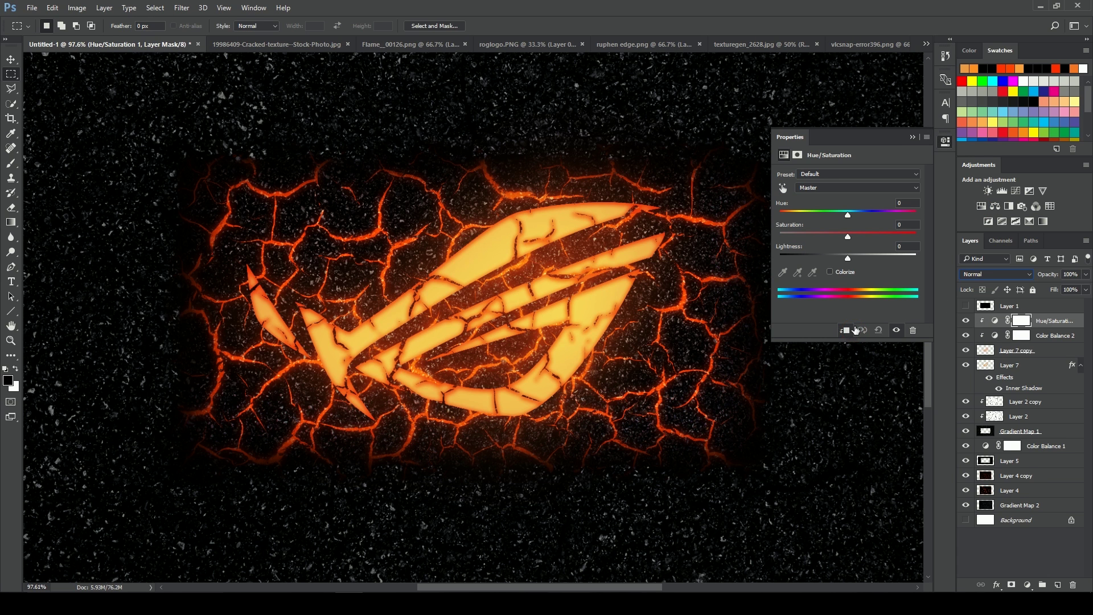
pyautogui.click(831, 272)
pyautogui.moveTo(823, 237); pyautogui.dragTo(947, 237)
pyautogui.click(782, 215)
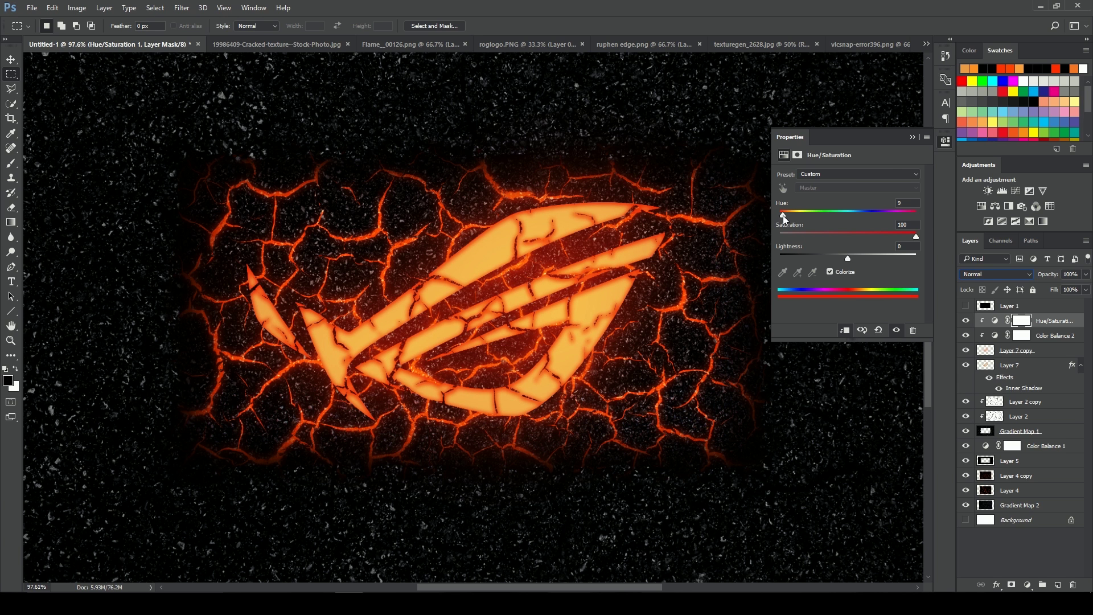
pyautogui.click(912, 137)
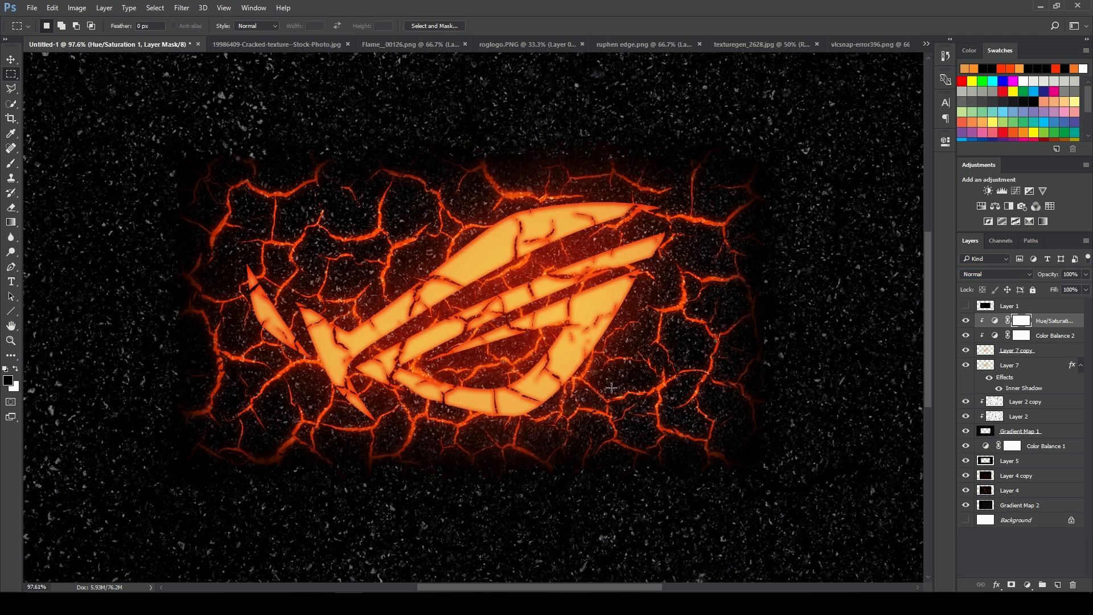
pyautogui.scroll(-2, 609, 387)
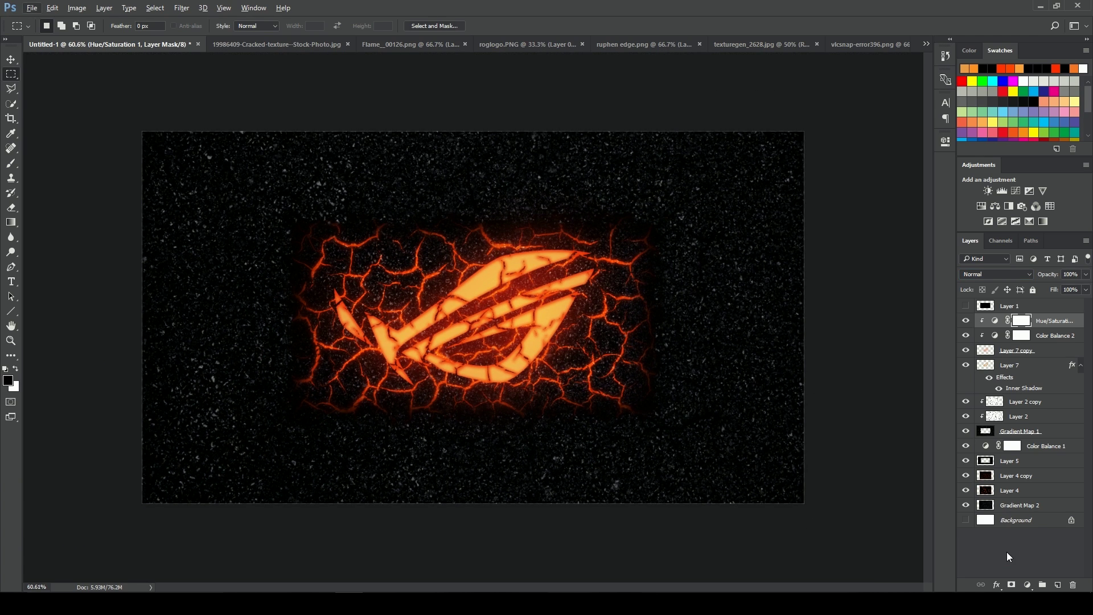
pyautogui.click(1009, 557)
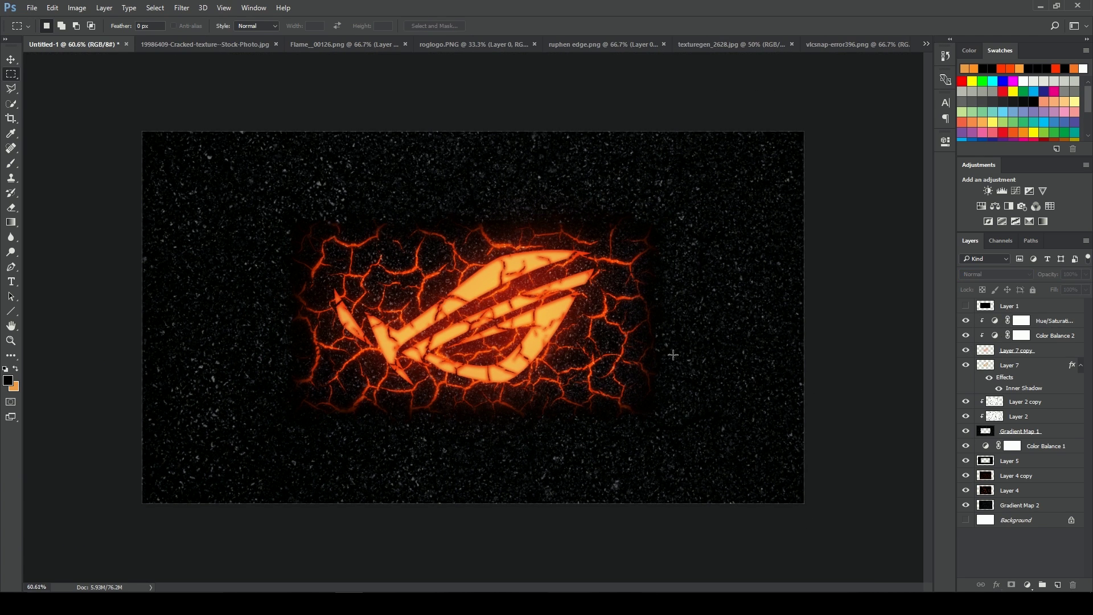
pyautogui.click(1017, 433)
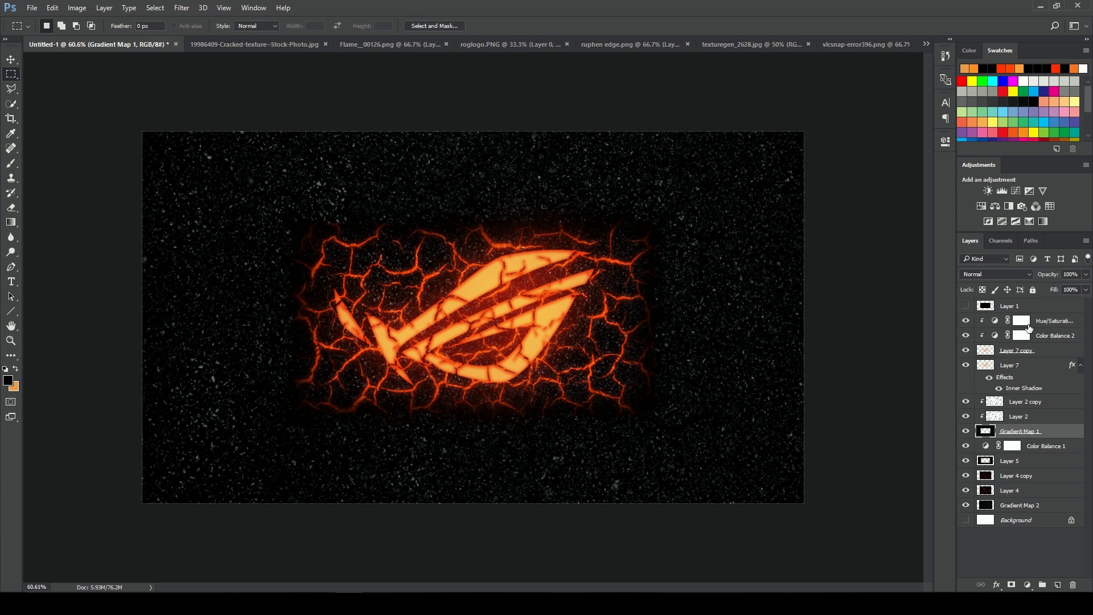
# - Copy the whole ember image from Flame_00126.png and paste it into Untitled-1 above the Hue/Saturation adjustment
pyautogui.click(1034, 320)
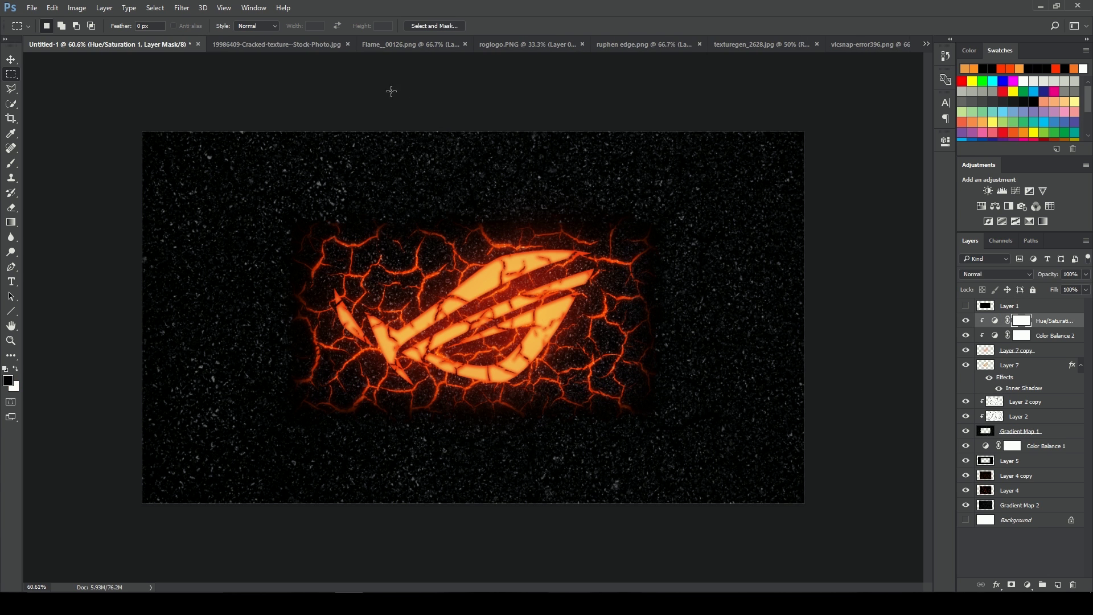
pyautogui.click(314, 45)
pyautogui.click(422, 45)
pyautogui.click(512, 44)
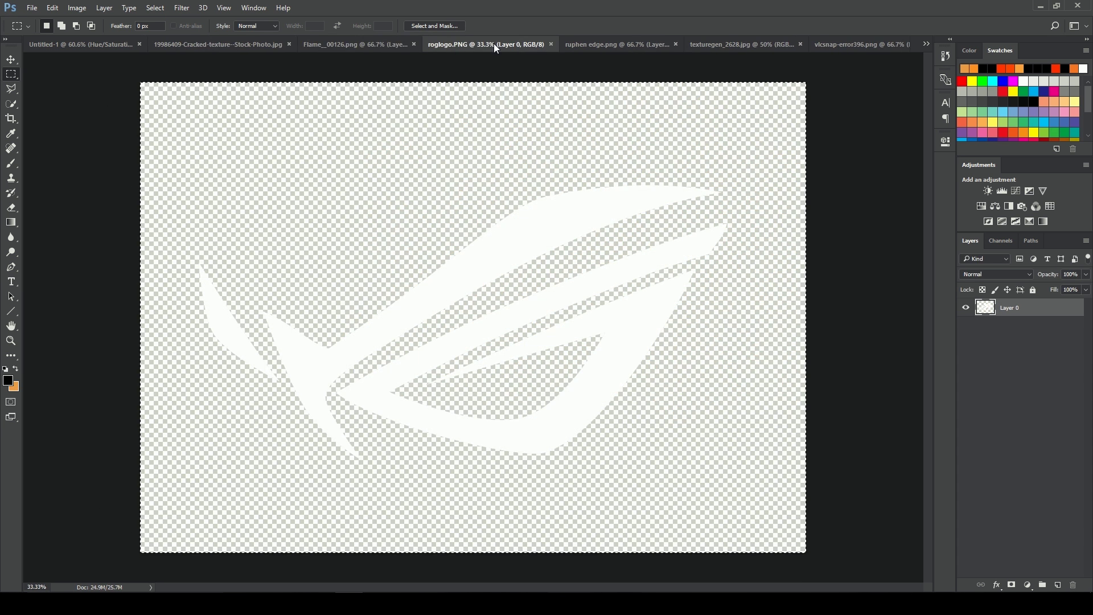
pyautogui.click(392, 44)
pyautogui.hotkey('ctrl', 'a')
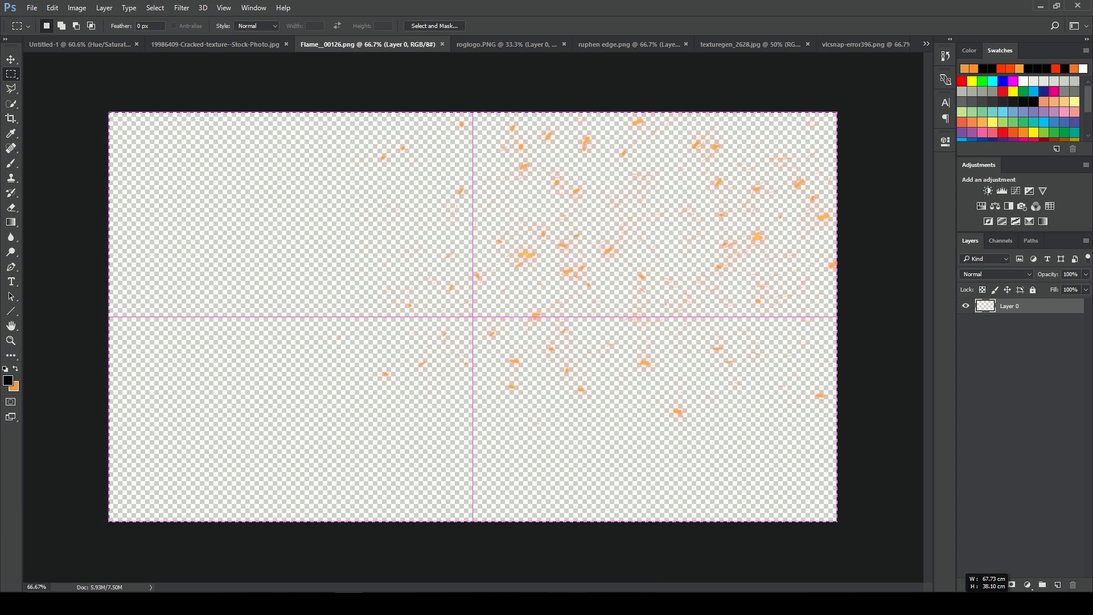
pyautogui.click(113, 46)
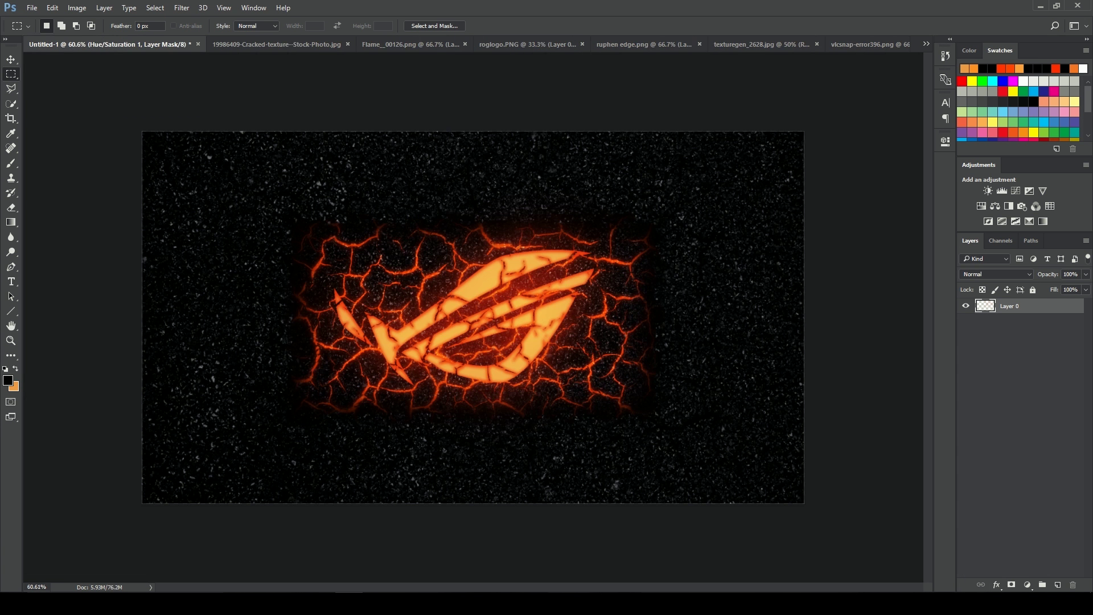
pyautogui.click(1052, 327)
pyautogui.hotkey('ctrl', 'v')
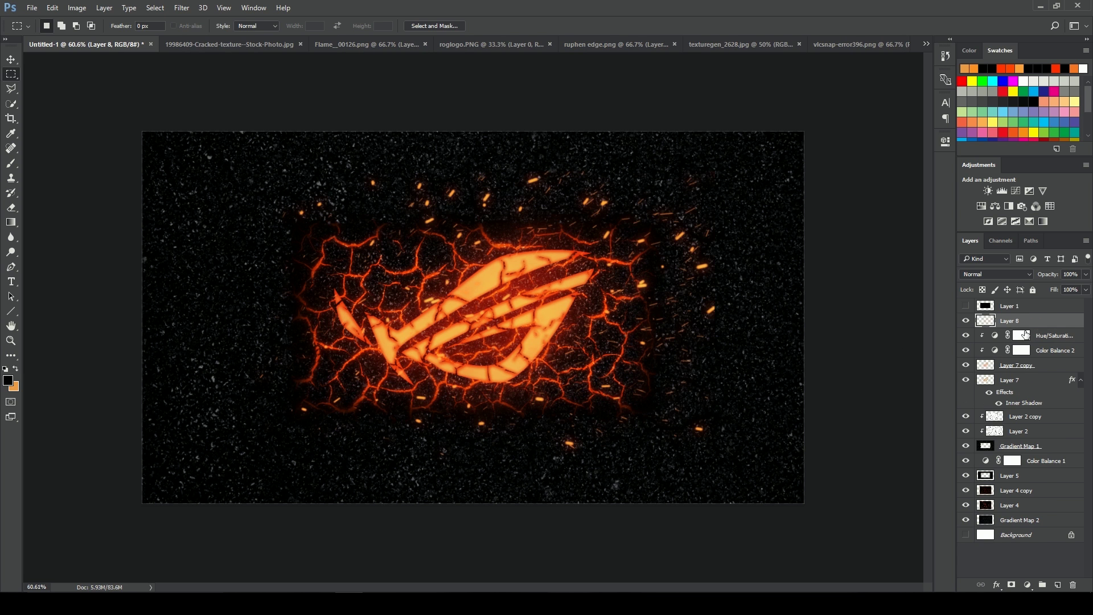
# - Move the pasted embers into the canvas's upper-right corner and scale them up slightly to about 100.4%
pyautogui.hotkey('ctrl', 't')
pyautogui.moveTo(629, 366); pyautogui.dragTo(727, 322)
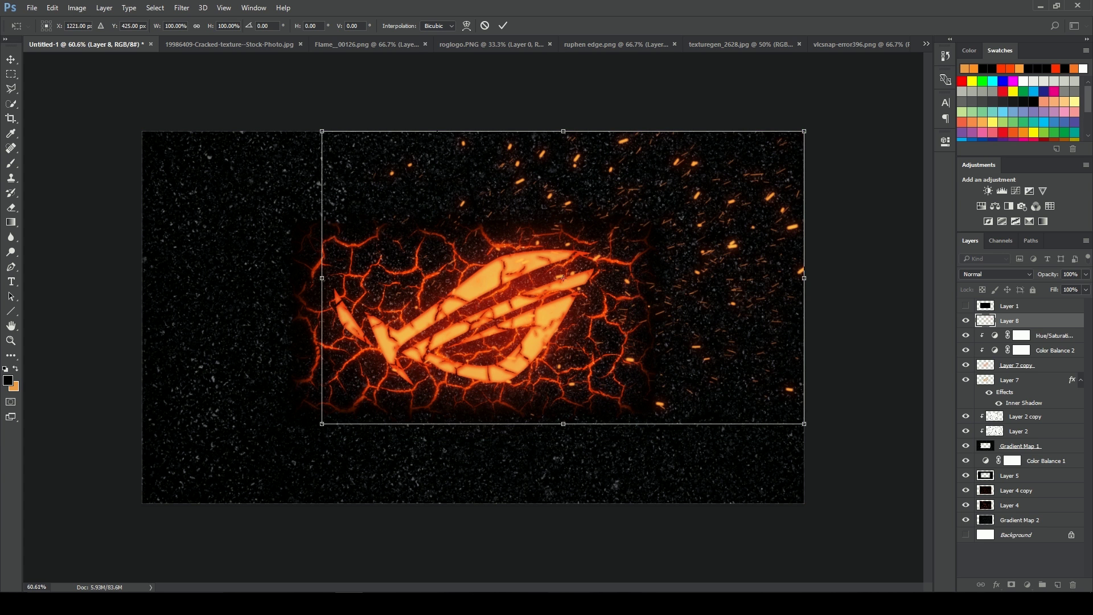
pyautogui.moveTo(328, 426)
pyautogui.mouseDown()
pyautogui.moveTo(311, 468)
pyautogui.moveTo(333, 438)
pyautogui.moveTo(316, 444)
pyautogui.moveTo(335, 436)
pyautogui.mouseUp()
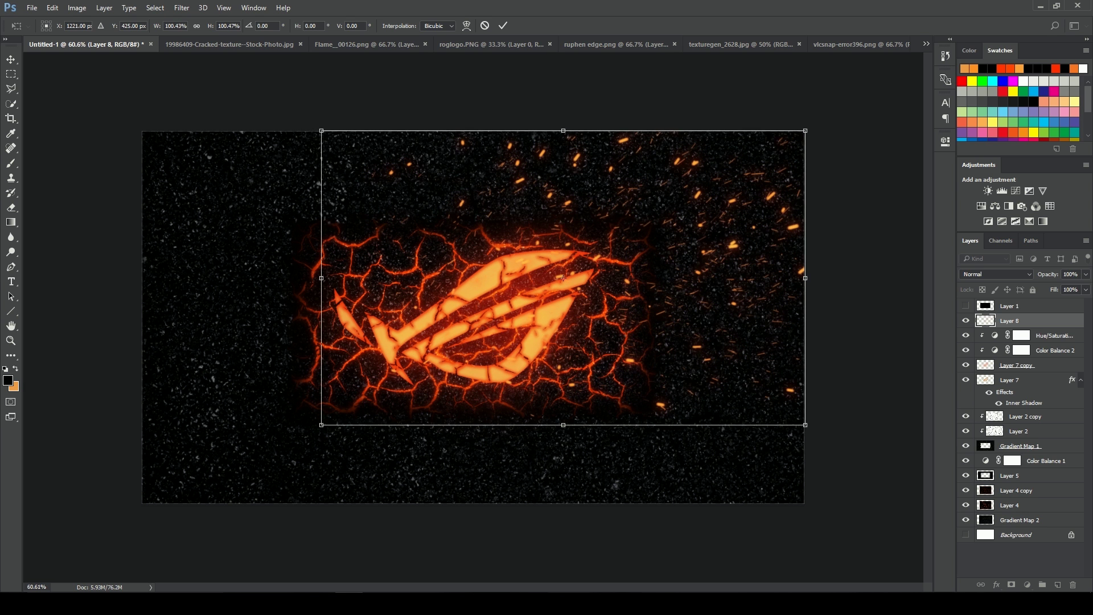
# - Fine-tune the embers' position to X 1220 px, Y 425 px against the canvas corner and apply the transform
pyautogui.moveTo(567, 364); pyautogui.dragTo(567, 367)
pyautogui.press('Up')
pyautogui.press('Up')
pyautogui.press('Up')
pyautogui.press('Up')
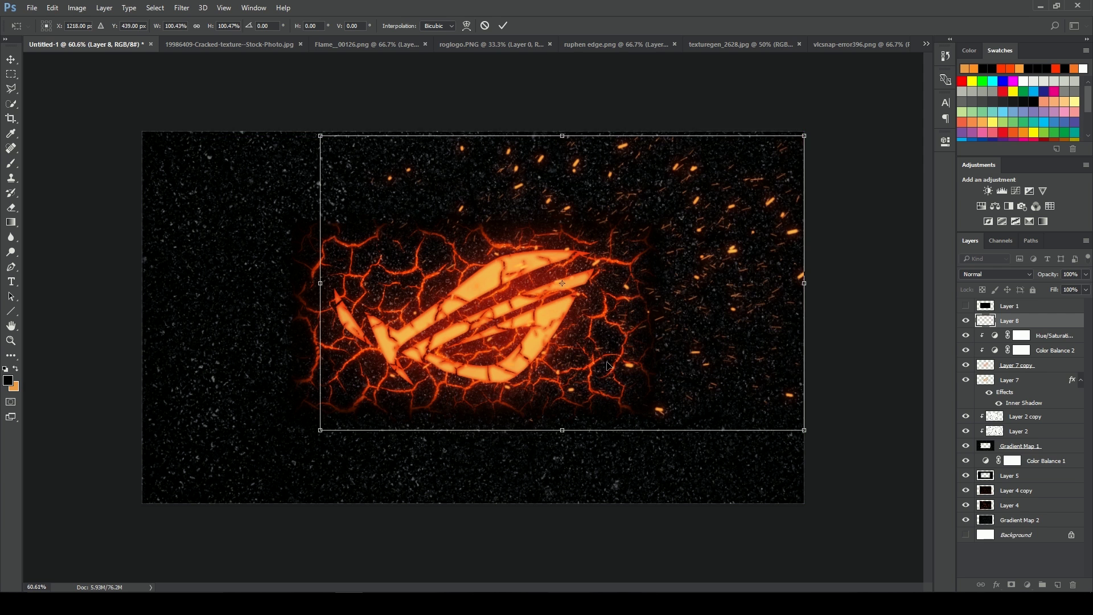
pyautogui.press('Up')
pyautogui.press('Up')
pyautogui.press('Up')
pyautogui.press('Right')
pyautogui.press('Right')
pyautogui.press('Up')
pyautogui.press('Up')
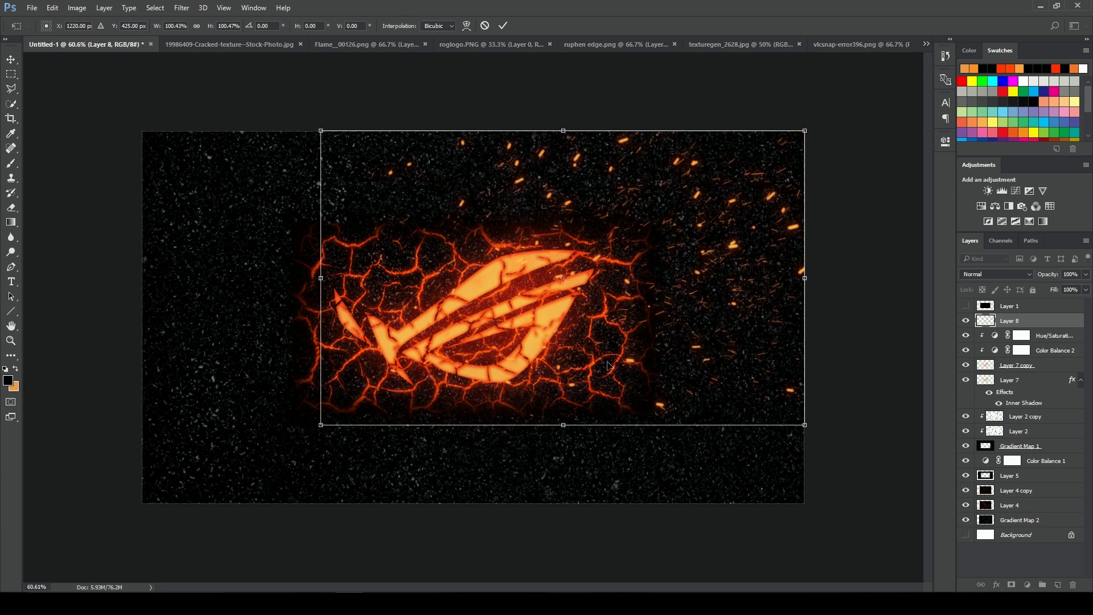
pyautogui.press('Return')
pyautogui.press('m')
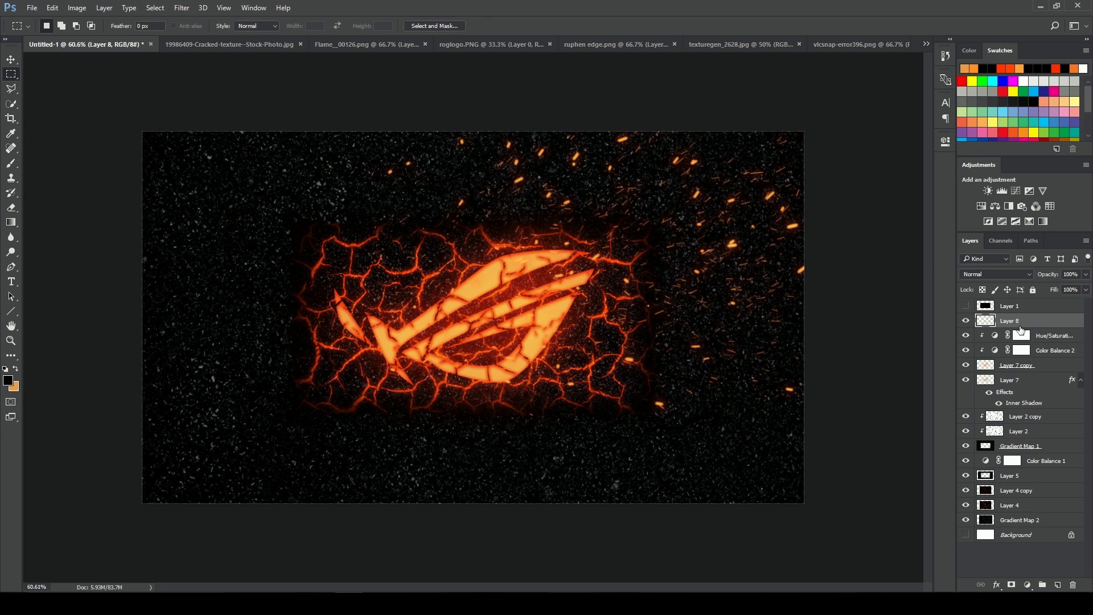
# - Duplicate the ember layer, Layer 8, and set the duplicate's blend mode to Color Dodge
pyautogui.moveTo(1050, 330); pyautogui.dragTo(1058, 585)
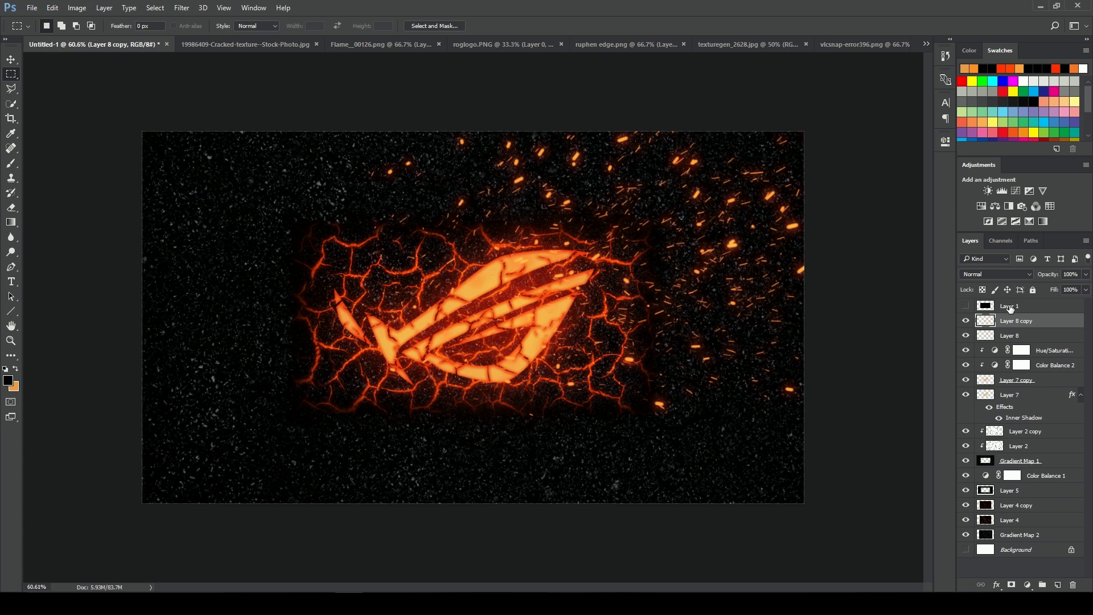
pyautogui.click(996, 274)
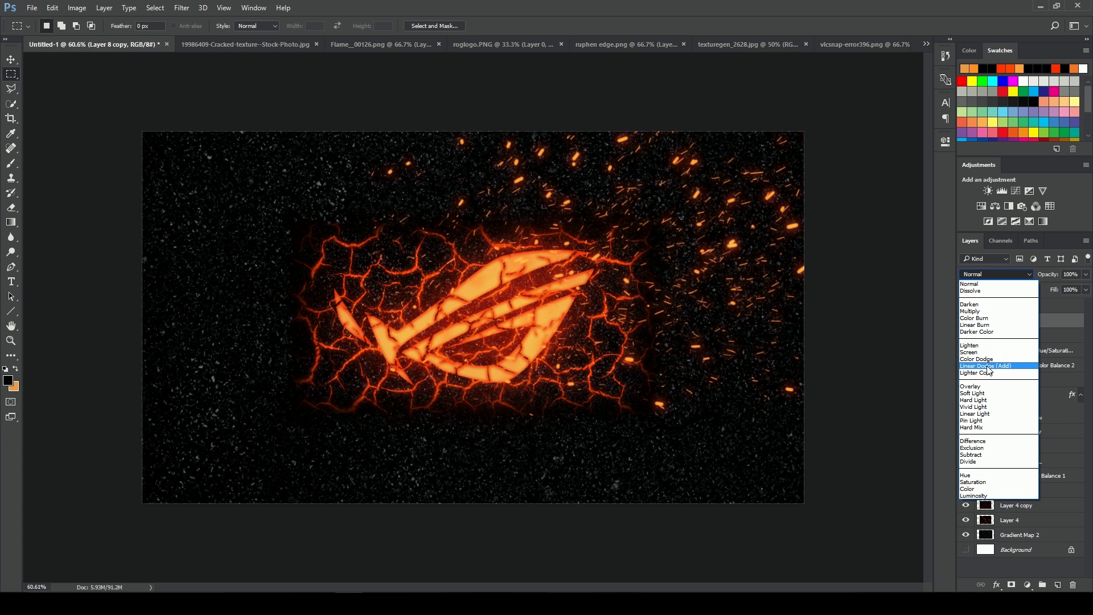
pyautogui.click(989, 367)
pyautogui.click(995, 276)
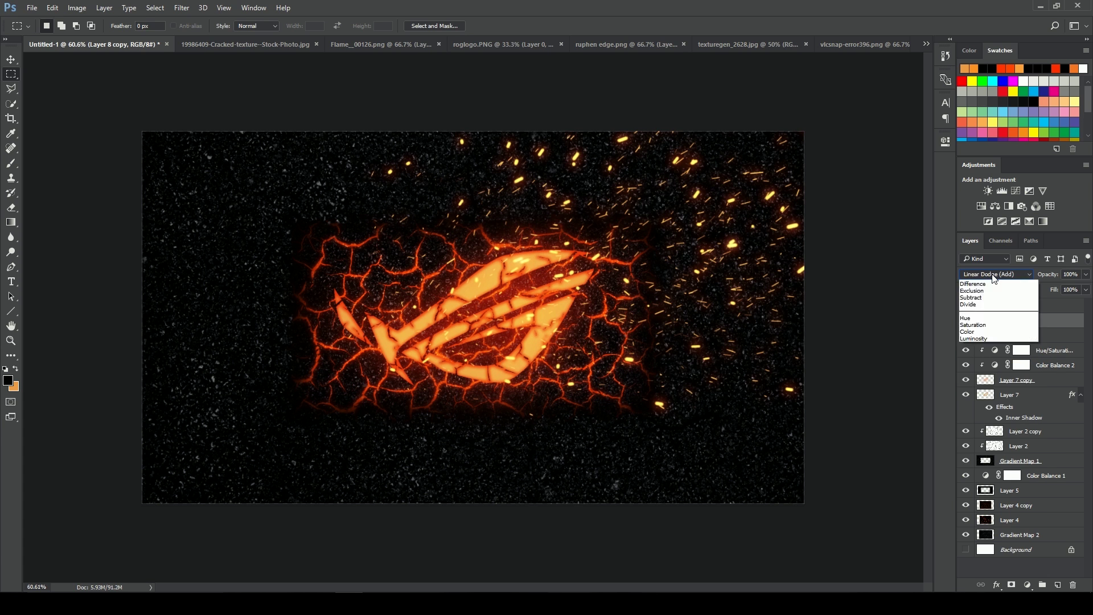
pyautogui.click(989, 362)
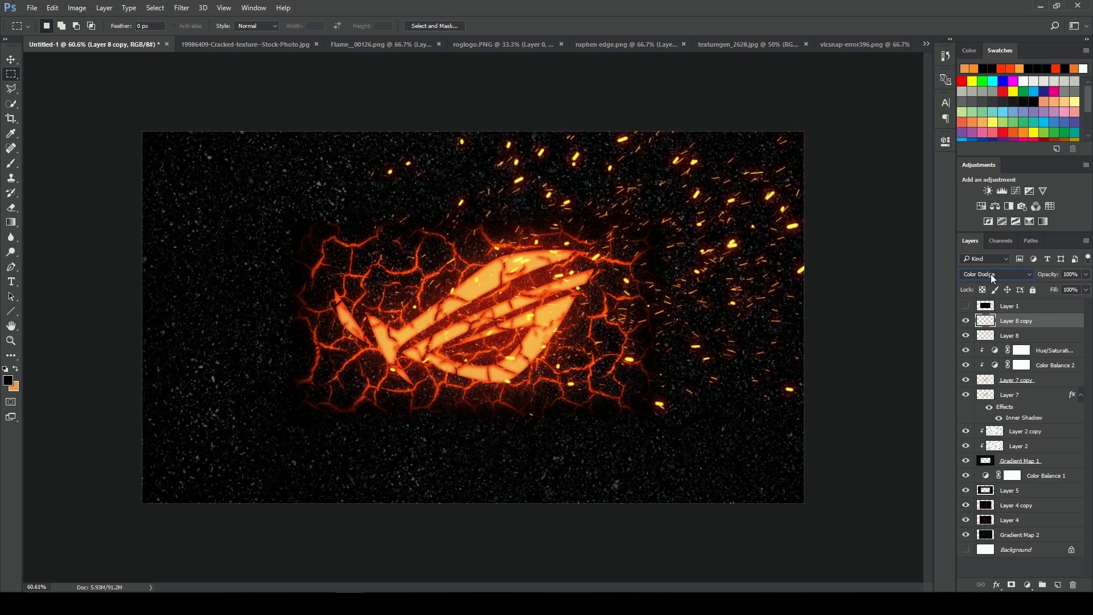
pyautogui.scroll(1, 991, 274)
pyautogui.scroll(-1, 991, 275)
pyautogui.scroll(-1, 990, 274)
# - Apply a Gaussian Blur with a 7.8-pixel radius to Layer 8 copy
pyautogui.click(184, 8)
pyautogui.moveTo(209, 137)
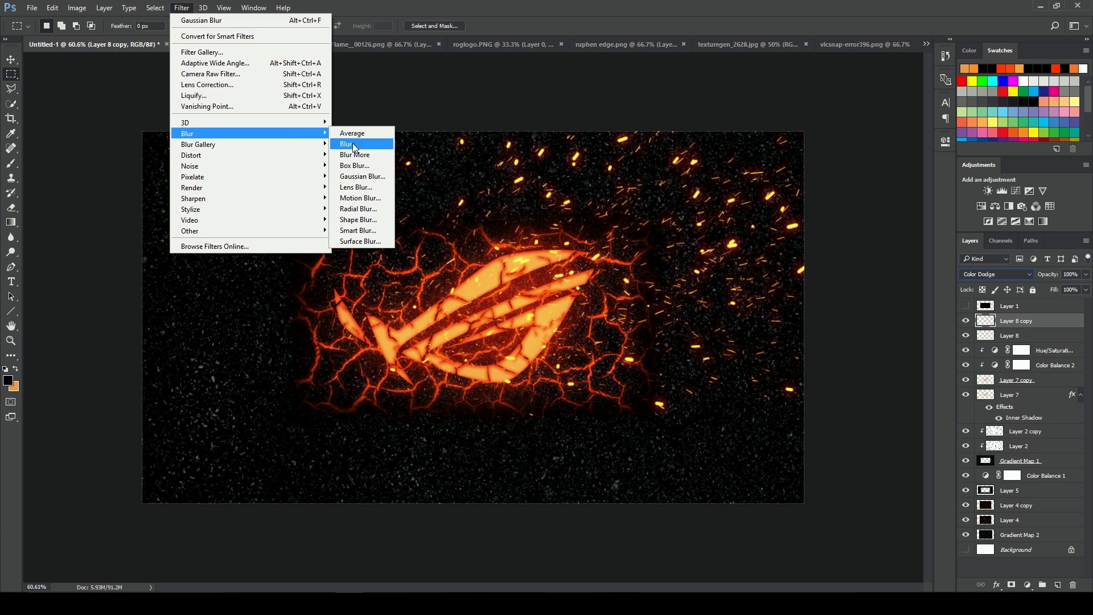
pyautogui.click(358, 178)
pyautogui.moveTo(796, 501); pyautogui.dragTo(772, 502)
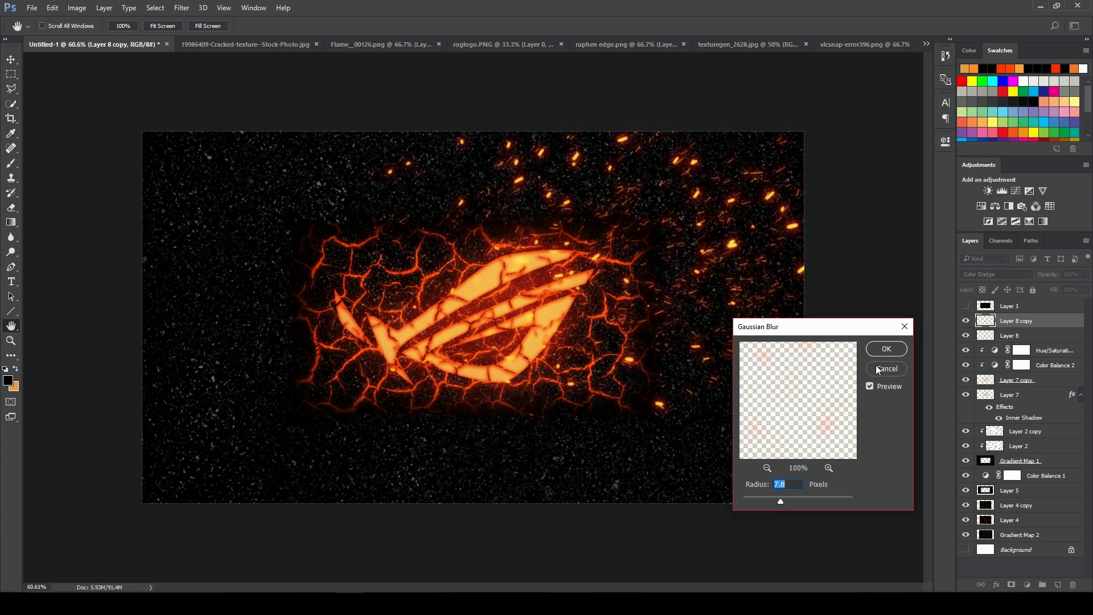
pyautogui.click(887, 349)
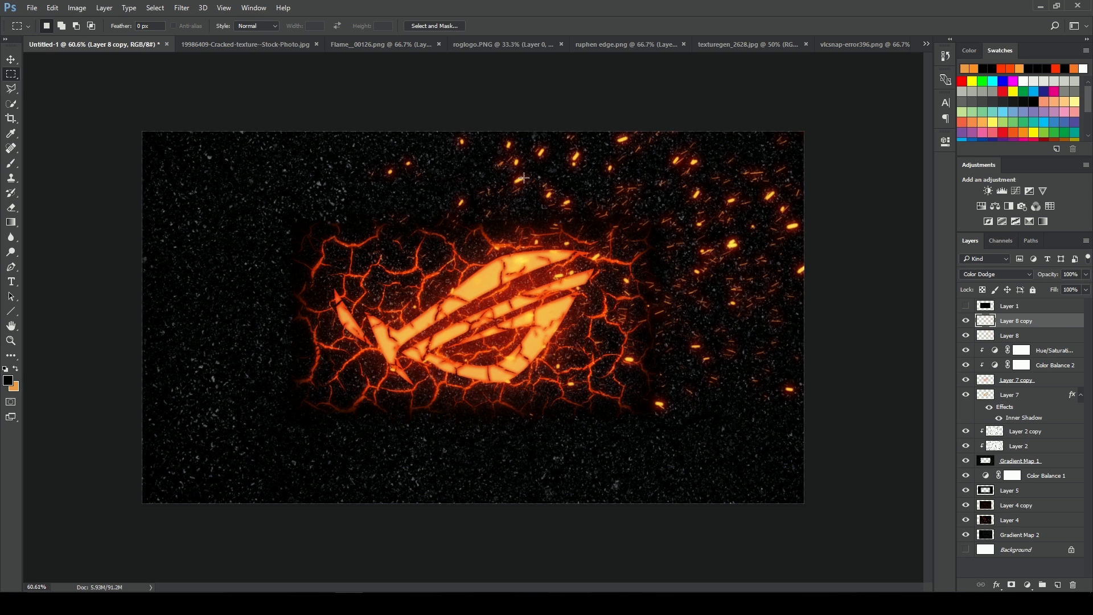
# - Copy the whole smoke image from vlcsnap-error396.png, paste it above Layer 8 copy in Untitled-1, and set its blend mode to Screen
pyautogui.click(514, 45)
pyautogui.click(631, 45)
pyautogui.click(743, 45)
pyautogui.click(836, 44)
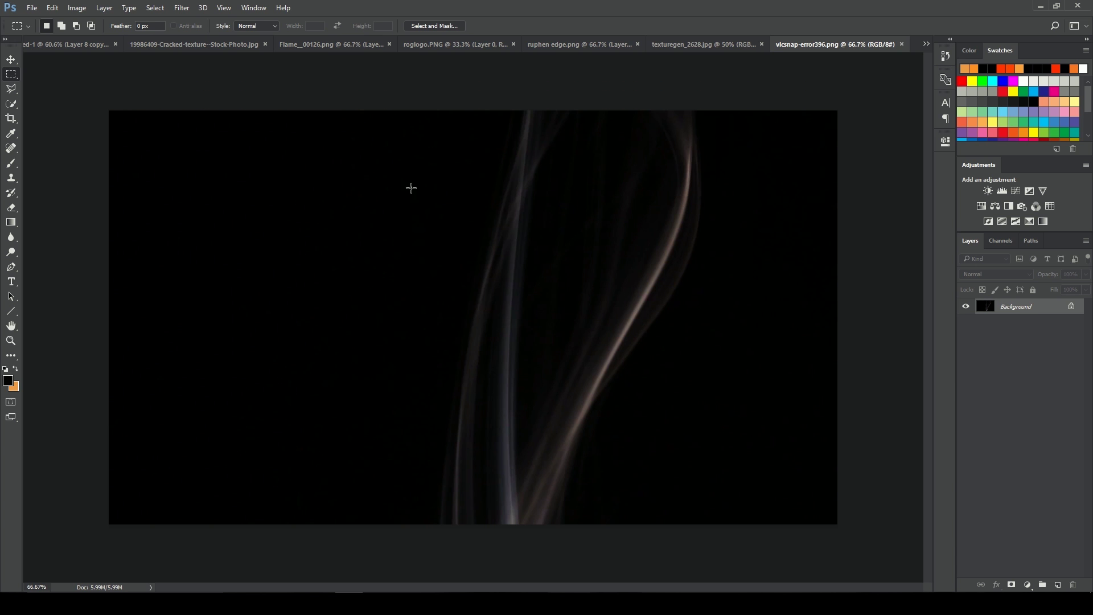
pyautogui.moveTo(107, 112); pyautogui.dragTo(838, 524)
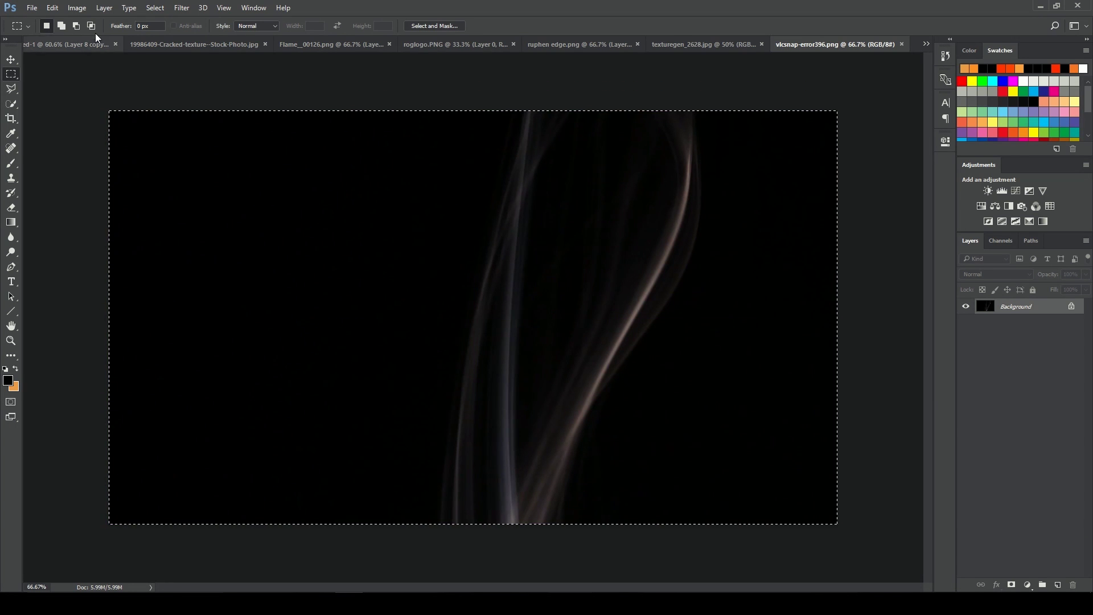
pyautogui.click(74, 45)
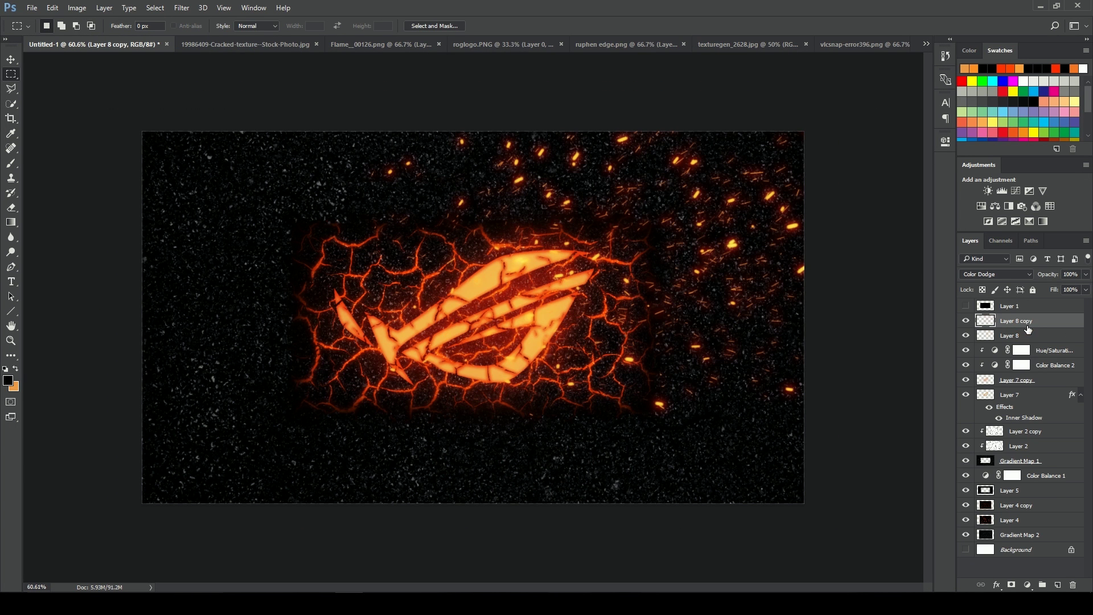
pyautogui.hotkey('ctrl', 'v')
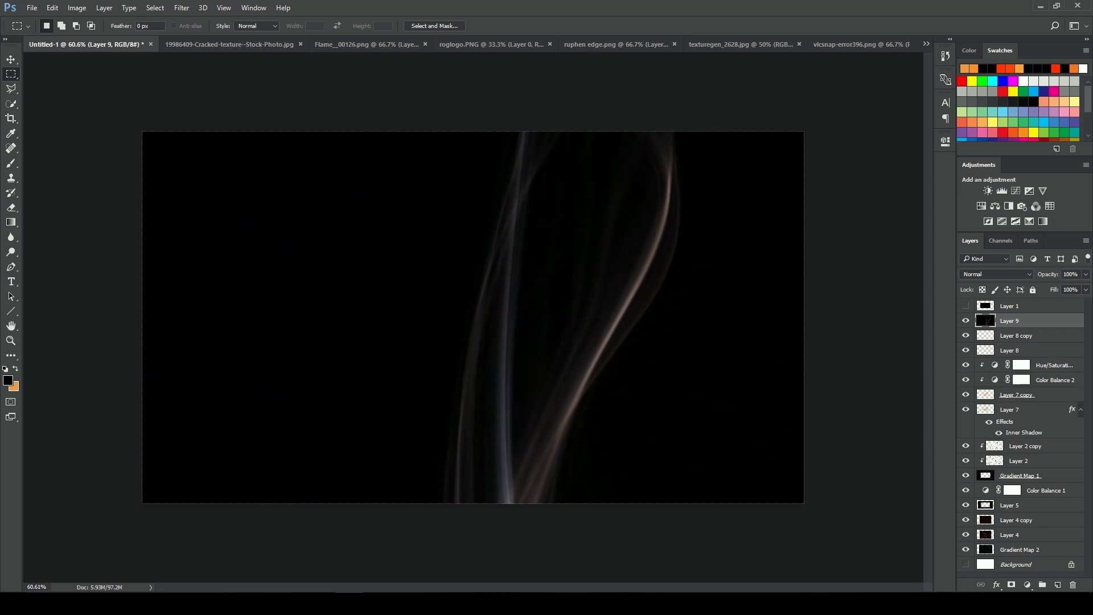
pyautogui.click(989, 275)
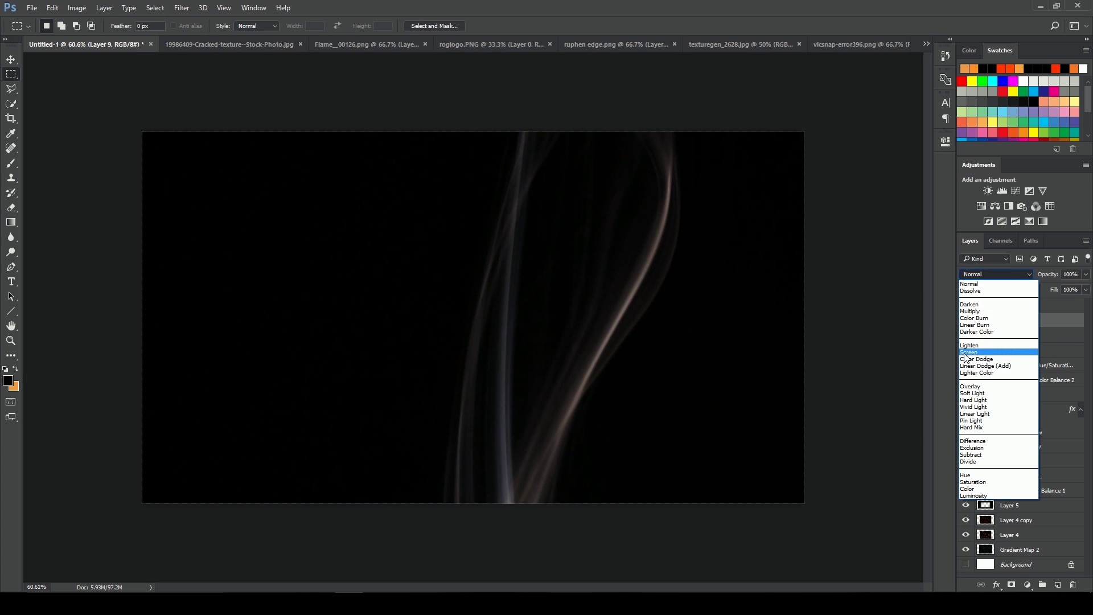
pyautogui.click(994, 353)
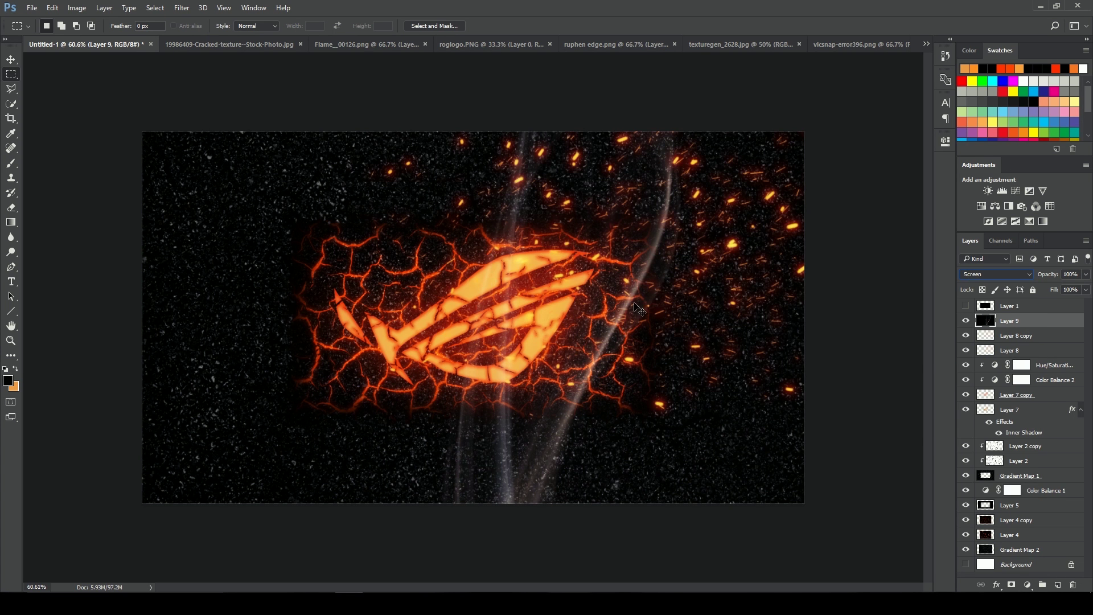
# - Flip the smoke layer horizontally and rotate it so its wisps run diagonally from the logo to the canvas's upper-right corner
pyautogui.hotkey('ctrl', 't')
pyautogui.rightClick(588, 360)
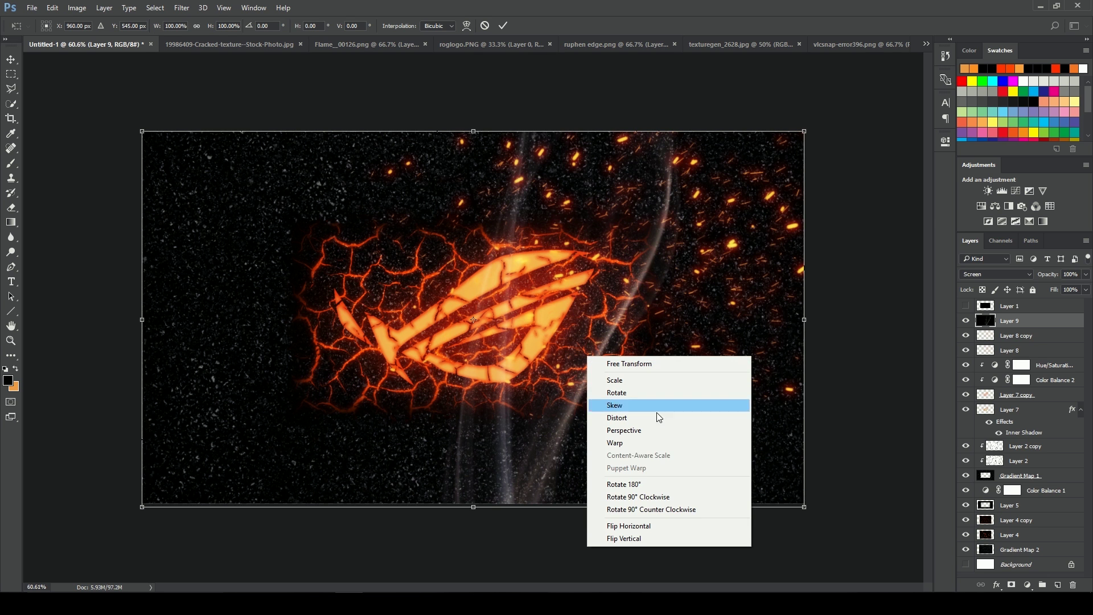
pyautogui.click(626, 524)
pyautogui.moveTo(829, 512); pyautogui.dragTo(622, 396)
pyautogui.scroll(-1, 621, 399)
pyautogui.scroll(-2, 622, 400)
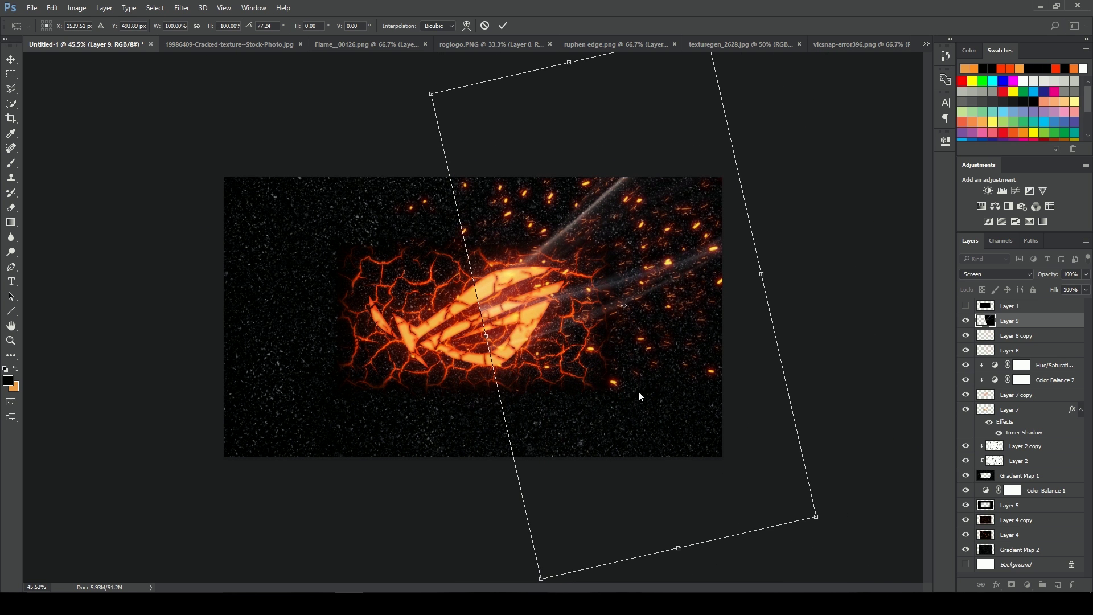
pyautogui.moveTo(819, 521)
pyautogui.mouseDown()
pyautogui.moveTo(832, 513)
pyautogui.moveTo(828, 527)
pyautogui.mouseUp()
pyautogui.moveTo(742, 453); pyautogui.dragTo(753, 448)
pyautogui.moveTo(873, 536); pyautogui.dragTo(879, 505)
pyautogui.moveTo(779, 444); pyautogui.dragTo(776, 439)
pyautogui.press('Return')
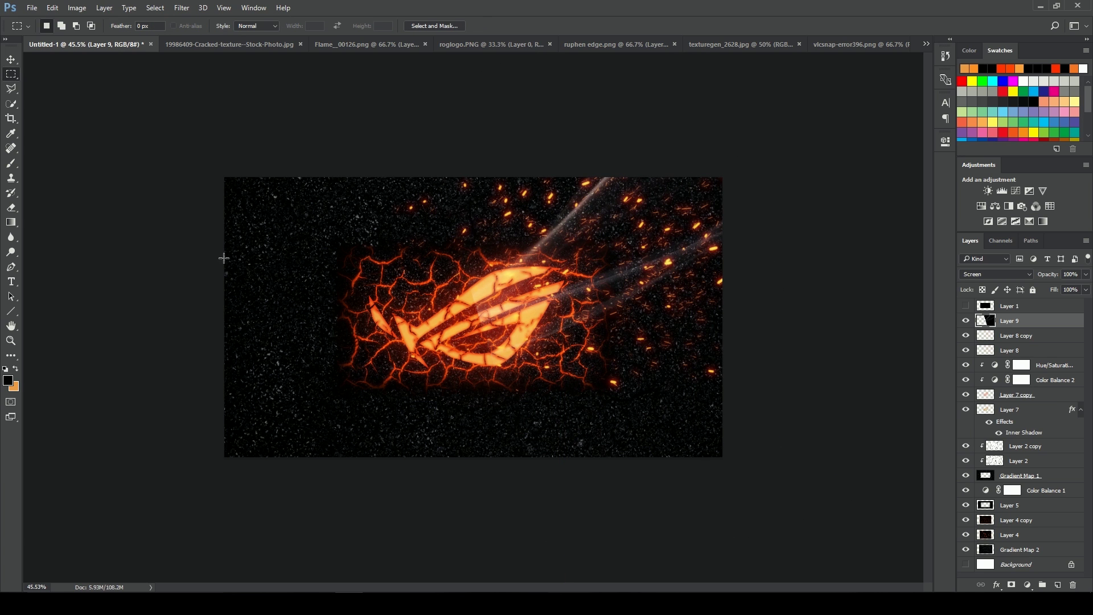
# - Erase the smoke over the lower-right part of the logo on Layer 9 with a soft 250-pixel eraser
pyautogui.click(11, 164)
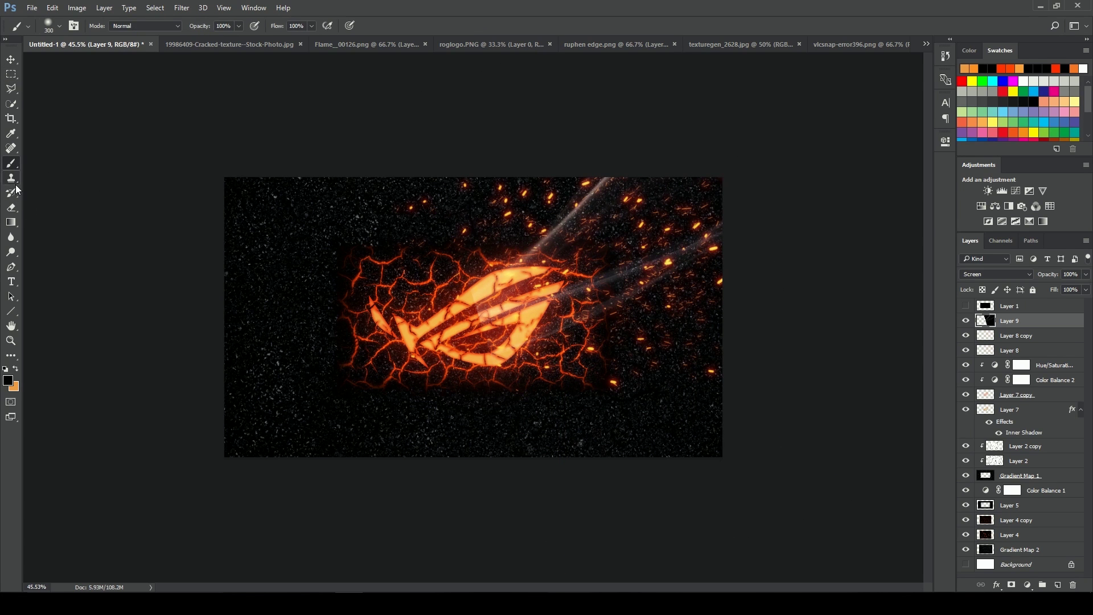
pyautogui.click(11, 207)
pyautogui.hotkey('ctrl', '+')
pyautogui.hotkey('ctrl', '+')
pyautogui.moveTo(543, 386)
pyautogui.mouseDown()
pyautogui.moveTo(495, 390)
pyautogui.moveTo(490, 376)
pyautogui.moveTo(488, 391)
pyautogui.moveTo(531, 381)
pyautogui.mouseUp()
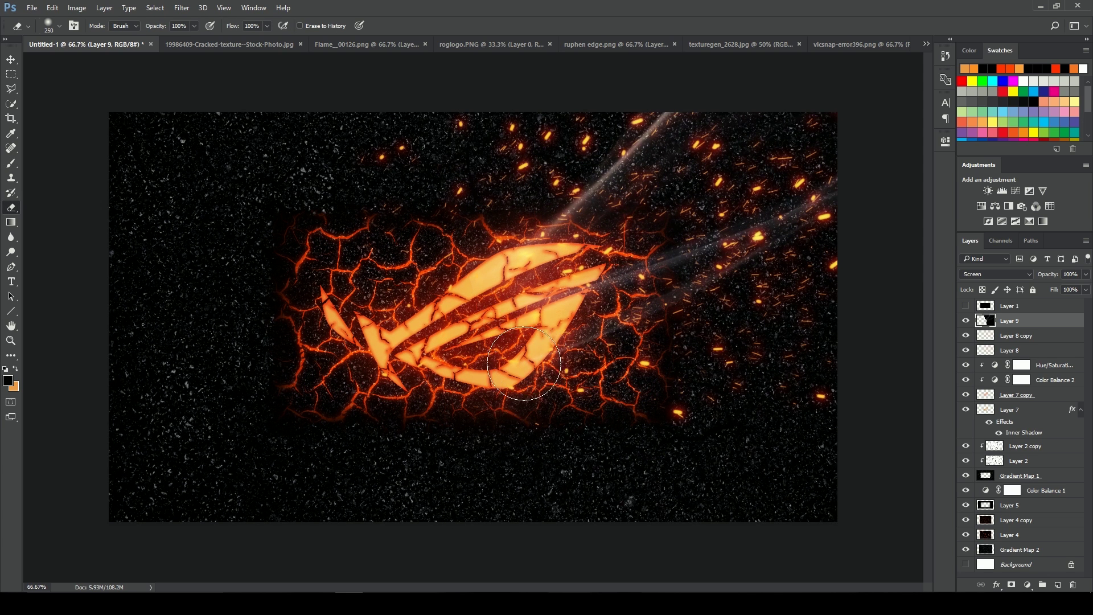
pyautogui.hotkey('ctrl', '-')
pyautogui.hotkey('ctrl', '-')
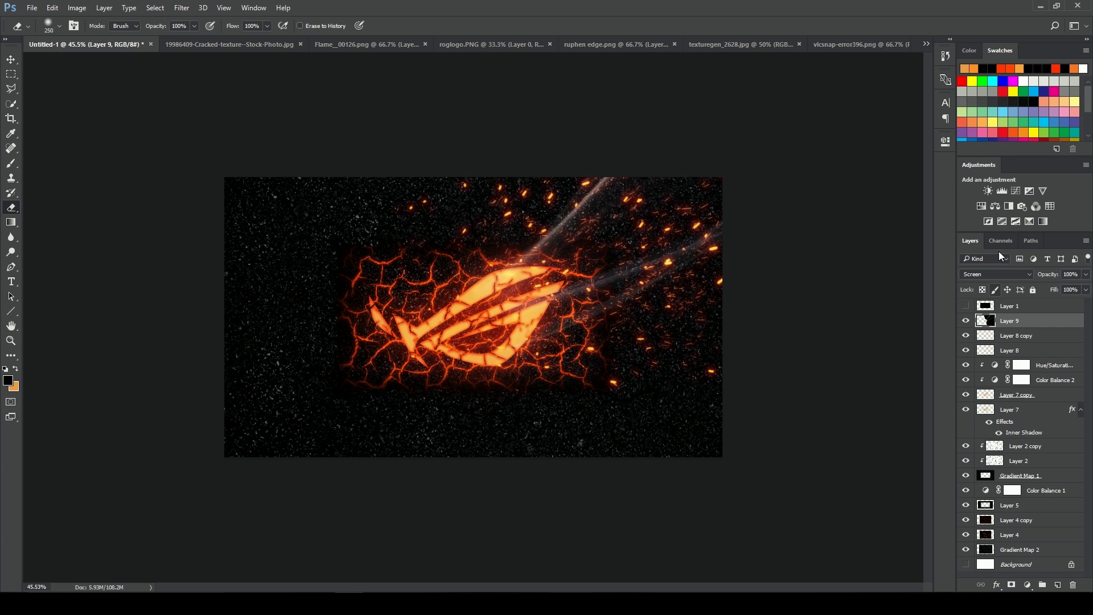
# - Add a Color Balance adjustment clipped to Layer 9 with the midtones' cyan-red value at +10
pyautogui.click(996, 206)
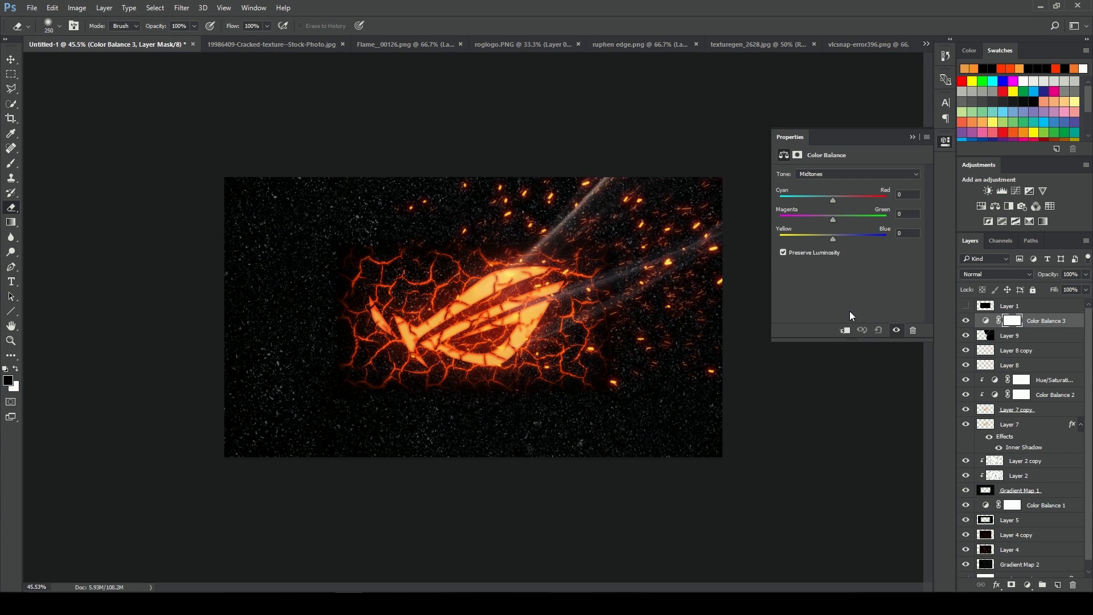
pyautogui.click(846, 330)
pyautogui.write('10')
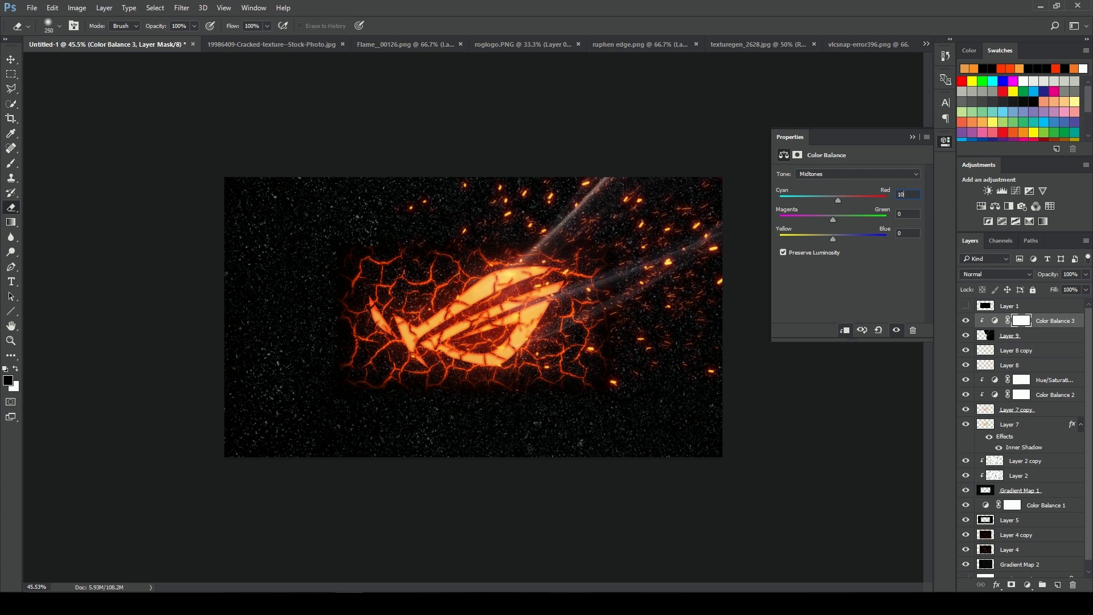
pyautogui.click(912, 137)
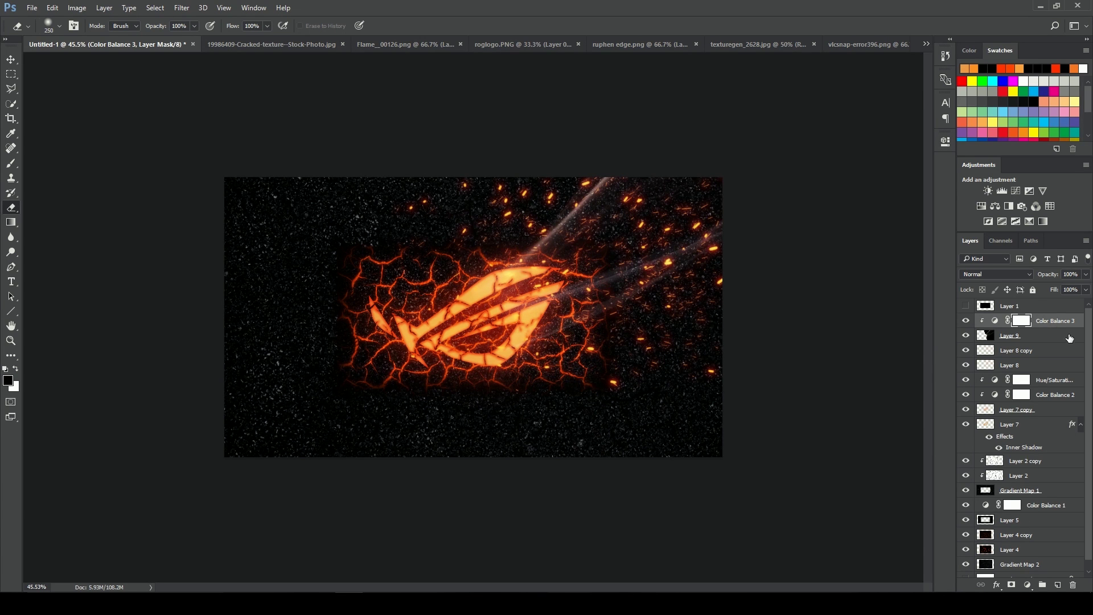
# - Add a new empty layer above the Color Balance 3 adjustment
pyautogui.click(1049, 336)
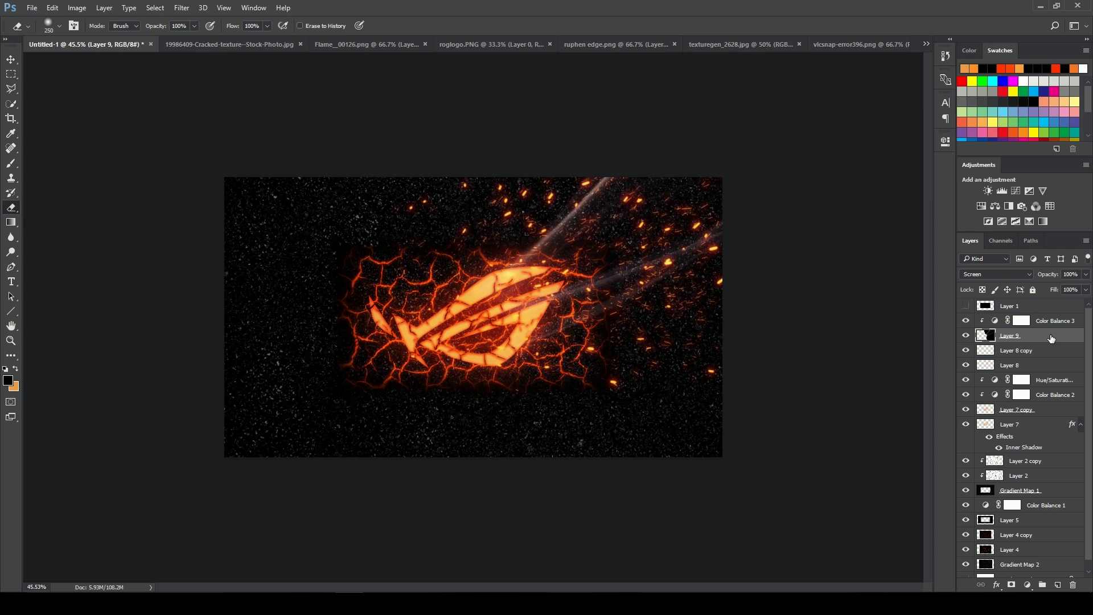
pyautogui.click(1025, 320)
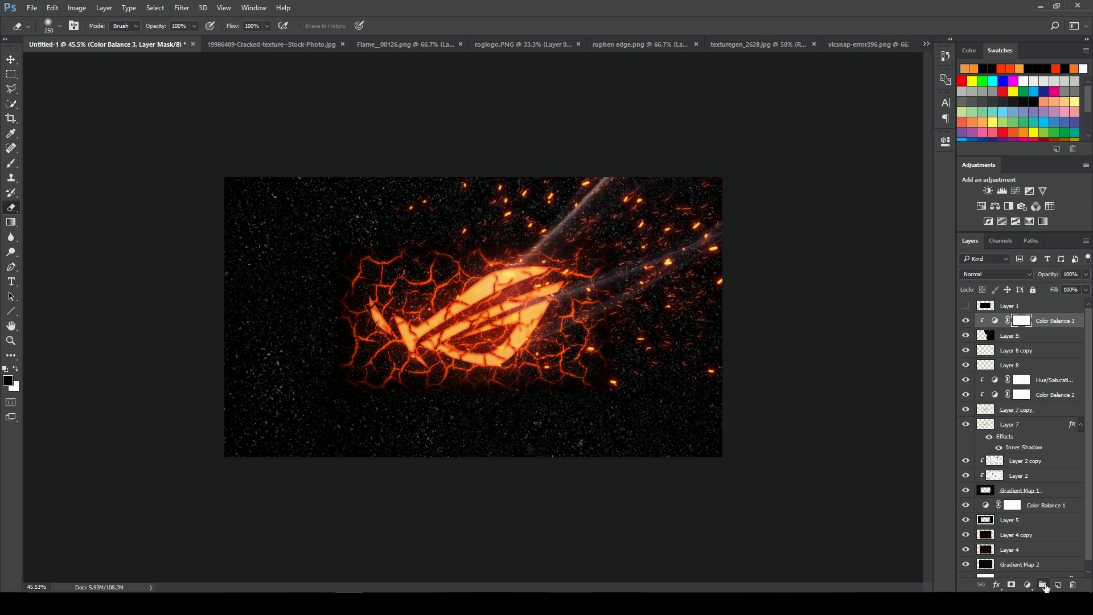
pyautogui.click(1059, 587)
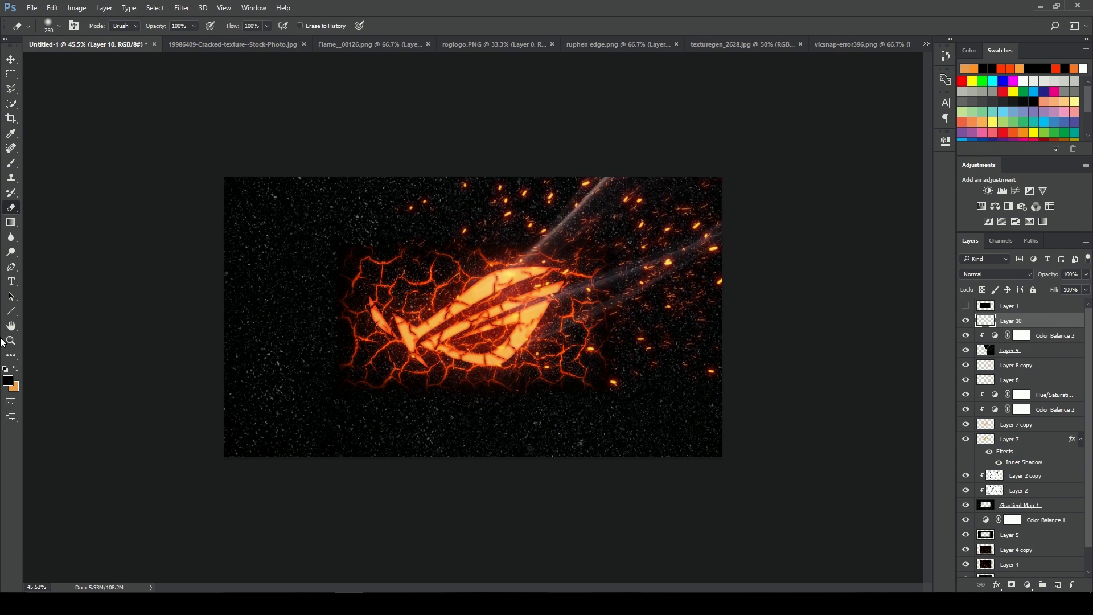
# - Place one soft 300-pixel brush dab in orange #ff5400 beside the logo on Layer 10 and set the layer's blend mode to Screen
pyautogui.click(9, 380)
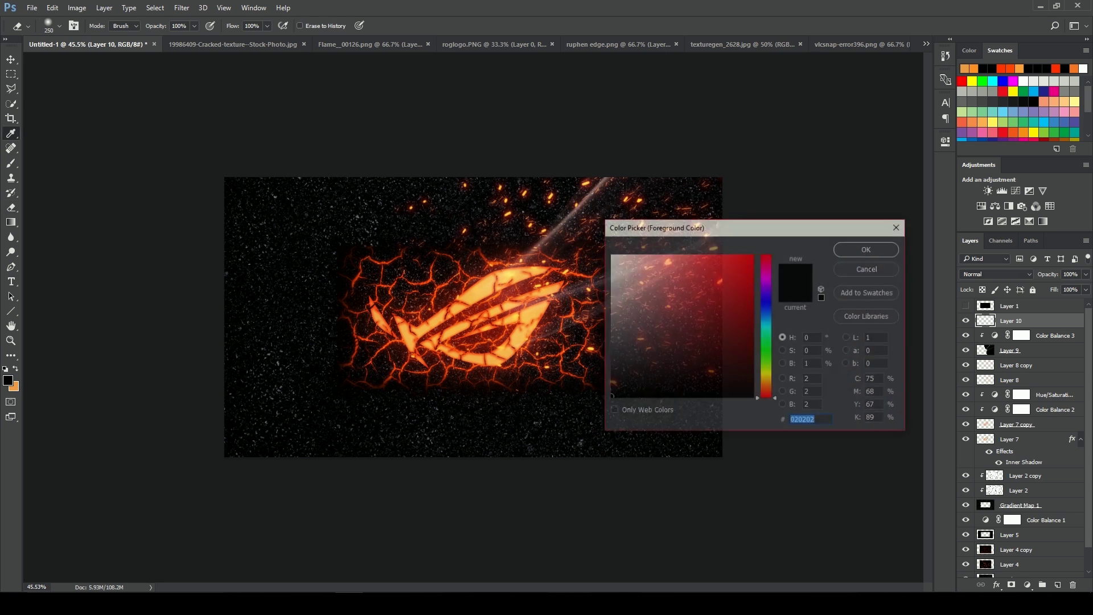
pyautogui.click(1014, 72)
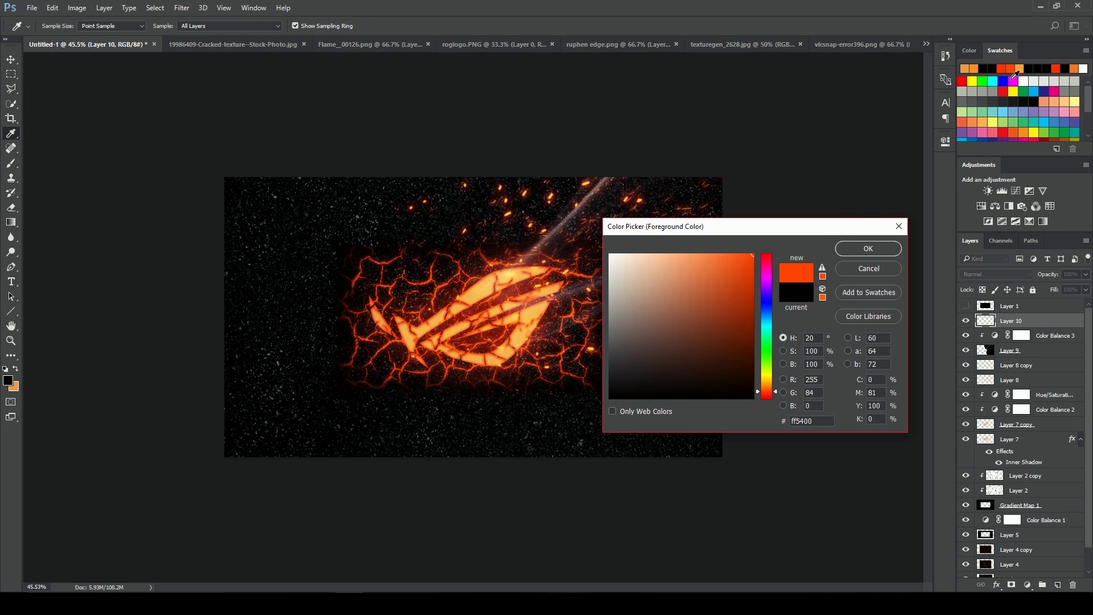
pyautogui.click(868, 249)
pyautogui.press('e')
pyautogui.click(11, 167)
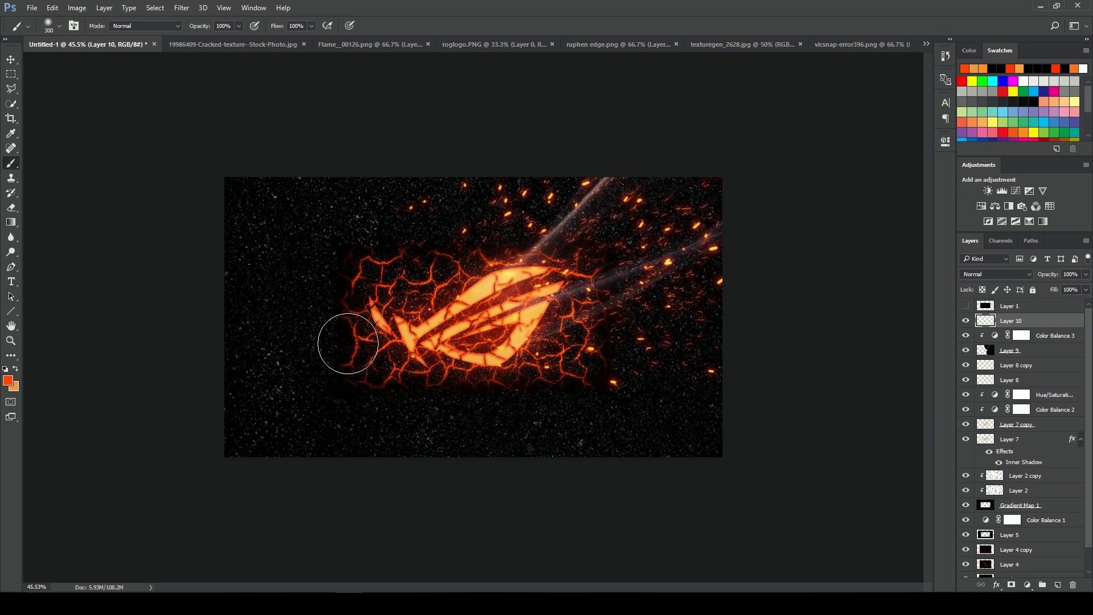
pyautogui.click(317, 311)
pyautogui.click(998, 277)
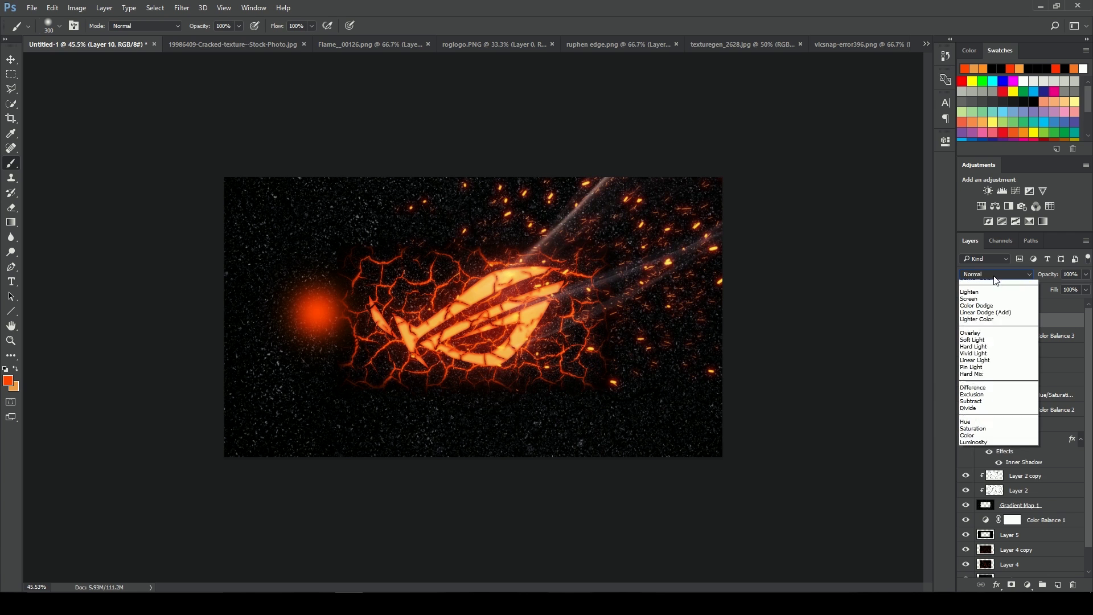
pyautogui.click(1020, 349)
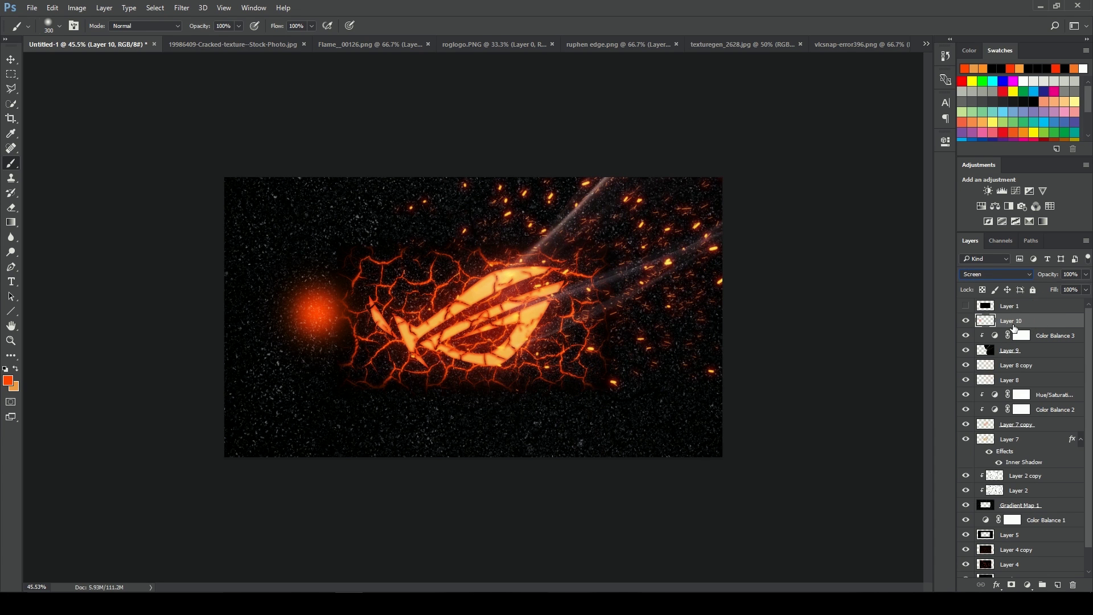
# - Stretch the orange glow across the whole canvas, centred on the logo, to about 997% width and 252% height
pyautogui.hotkey('ctrl', 't')
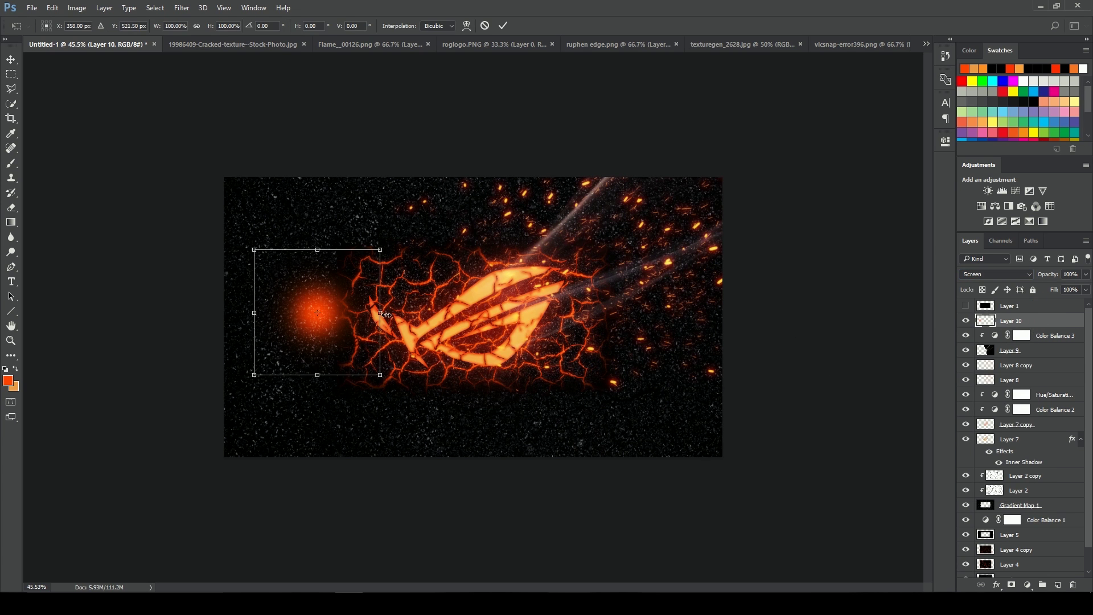
pyautogui.moveTo(355, 308)
pyautogui.mouseDown()
pyautogui.moveTo(1007, 323)
pyautogui.moveTo(997, 308)
pyautogui.mouseUp()
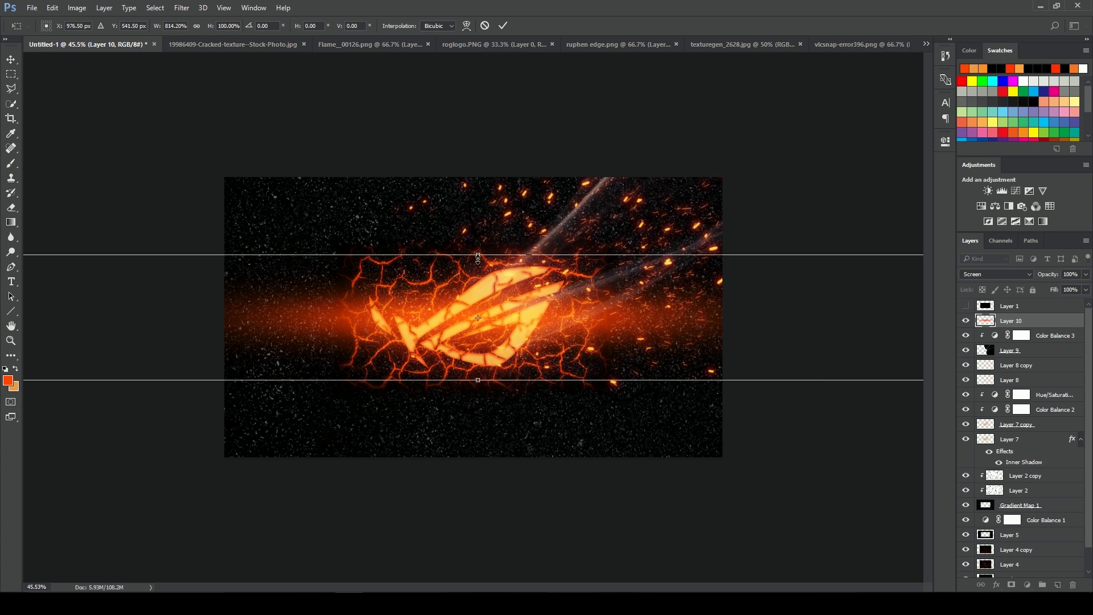
pyautogui.moveTo(478, 258); pyautogui.dragTo(479, 197)
pyautogui.moveTo(484, 443); pyautogui.dragTo(483, 460)
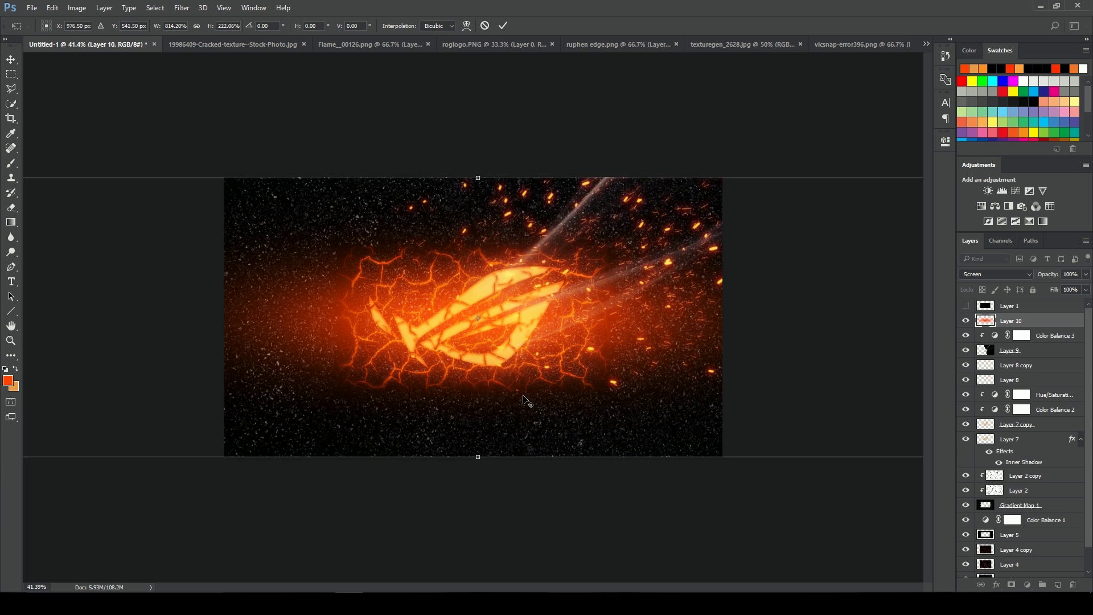
pyautogui.hotkey('ctrl', '-')
pyautogui.moveTo(803, 231); pyautogui.dragTo(845, 219)
pyautogui.moveTo(842, 320); pyautogui.dragTo(871, 318)
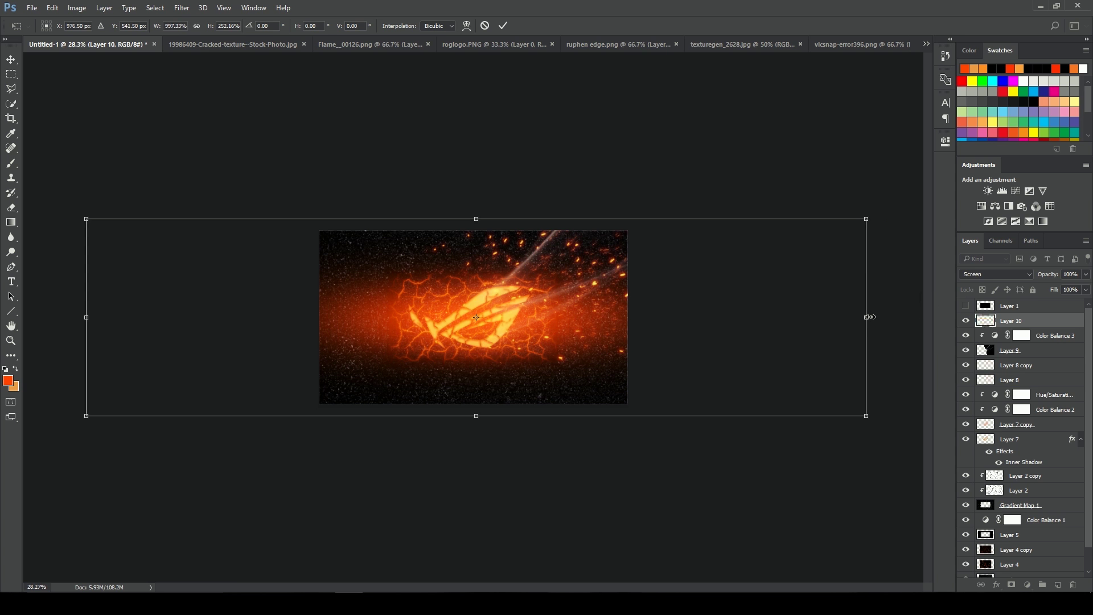
pyautogui.press('b')
pyautogui.press('Return')
pyautogui.hotkey('ctrl', '0')
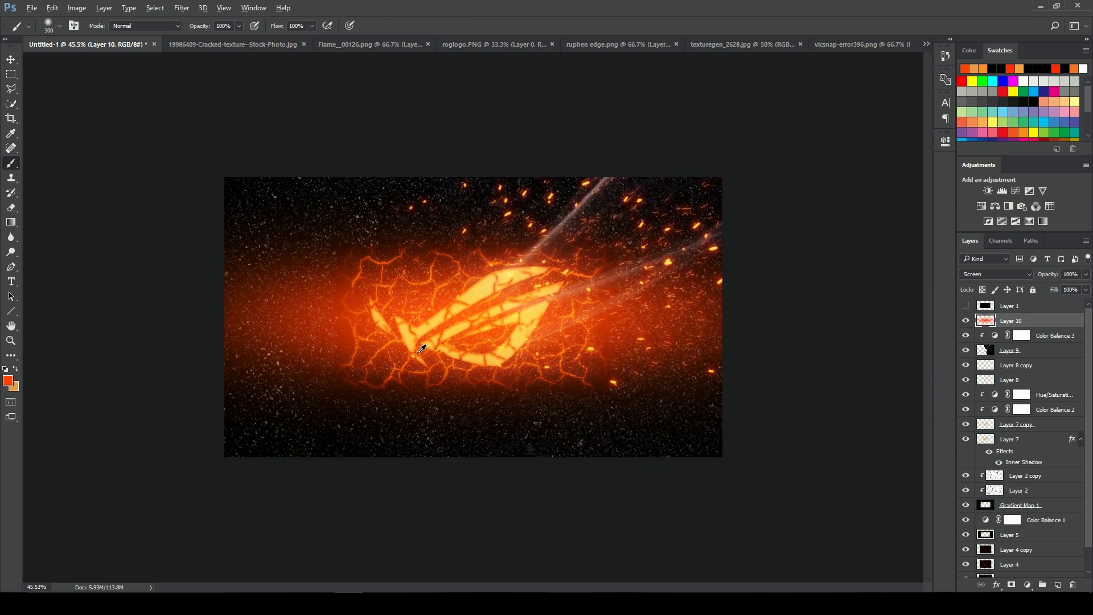
# - Mask Layer 10 with the rectangle around the logo and invert the mask so the glow shows only outside it
pyautogui.moveTo(1008, 318); pyautogui.dragTo(993, 312)
pyautogui.keyDown('ctrl'); pyautogui.click(987, 320); pyautogui.keyUp('ctrl')
pyautogui.click(1012, 585)
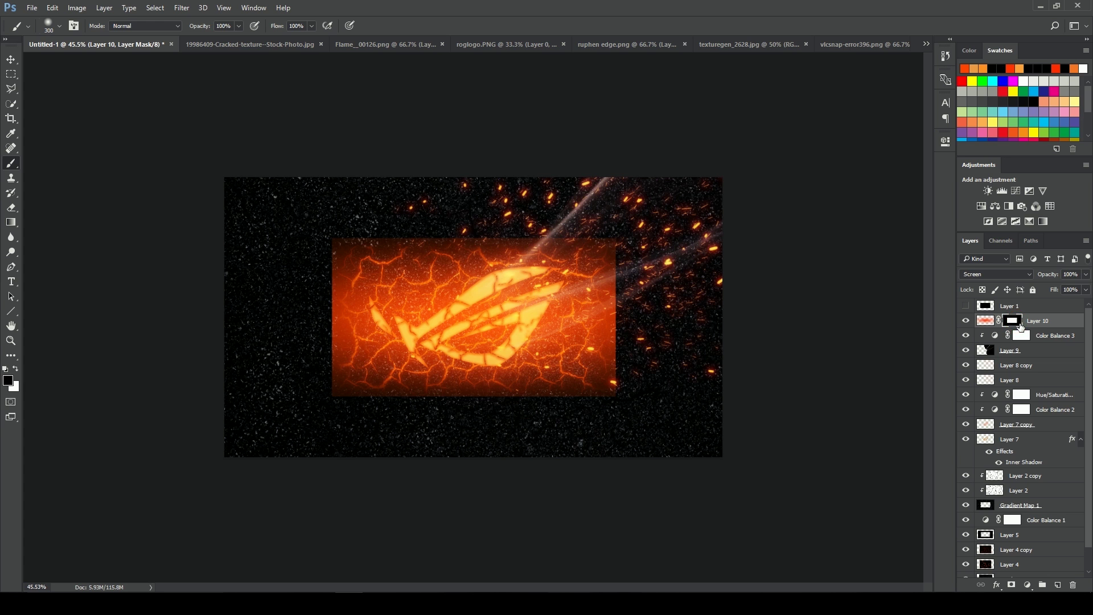
pyautogui.hotkey('ctrl', 'i')
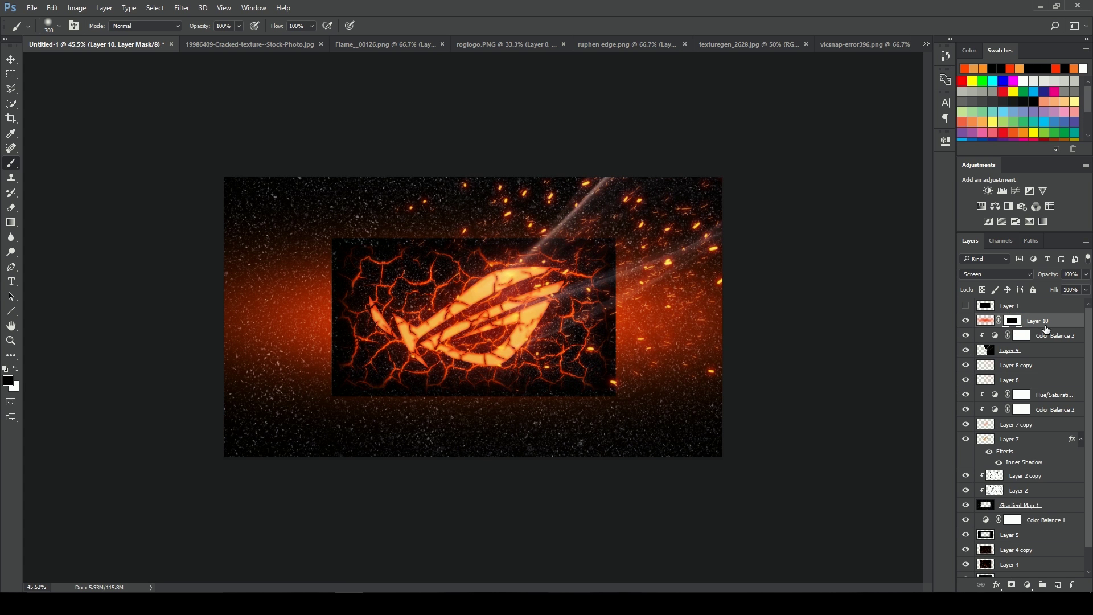
# - Soften Layer 10's mask with a 124.4-pixel Gaussian Blur and lower the layer's opacity to 59%
pyautogui.click(180, 9)
pyautogui.moveTo(194, 135)
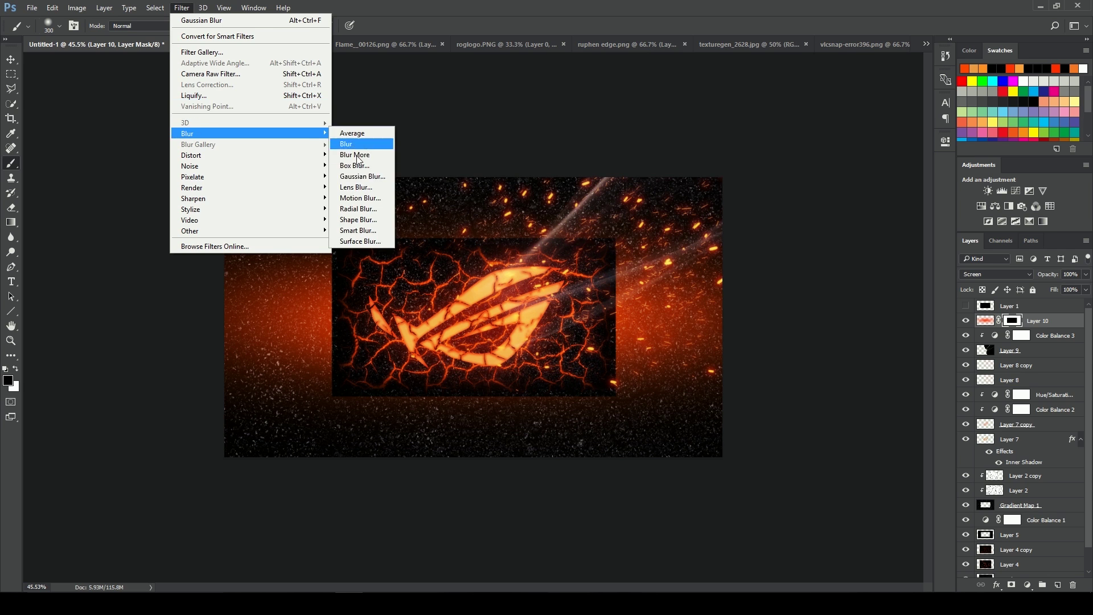
pyautogui.click(351, 177)
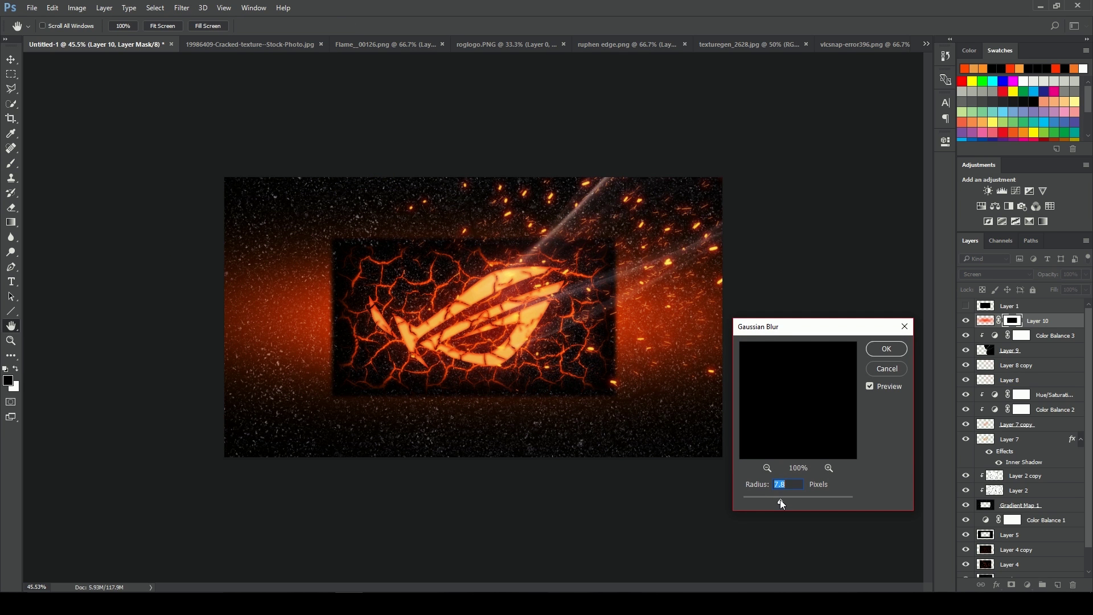
pyautogui.moveTo(803, 500); pyautogui.dragTo(819, 500)
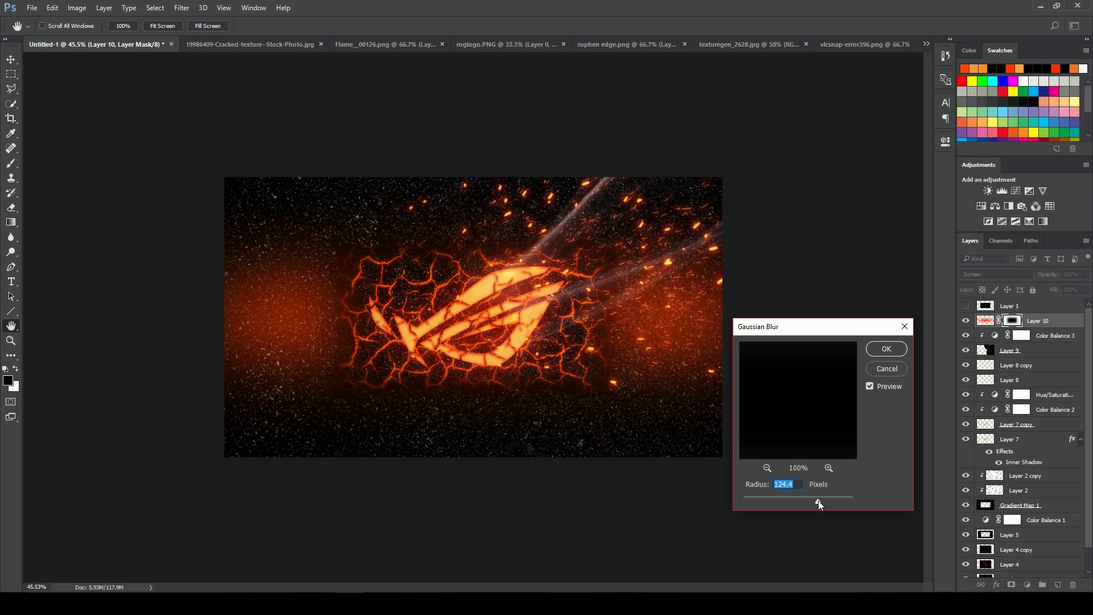
pyautogui.click(887, 349)
pyautogui.click(1087, 278)
pyautogui.moveTo(1084, 289); pyautogui.dragTo(1062, 293)
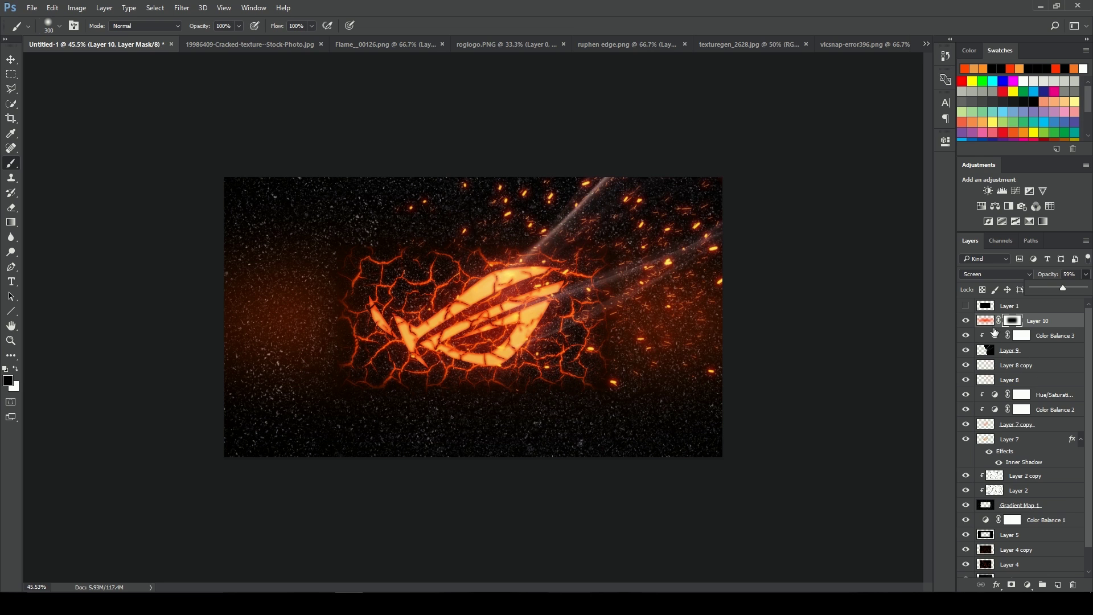
# - Group all layers from Layer 10 down to Gradient Map 2
pyautogui.click(1037, 321)
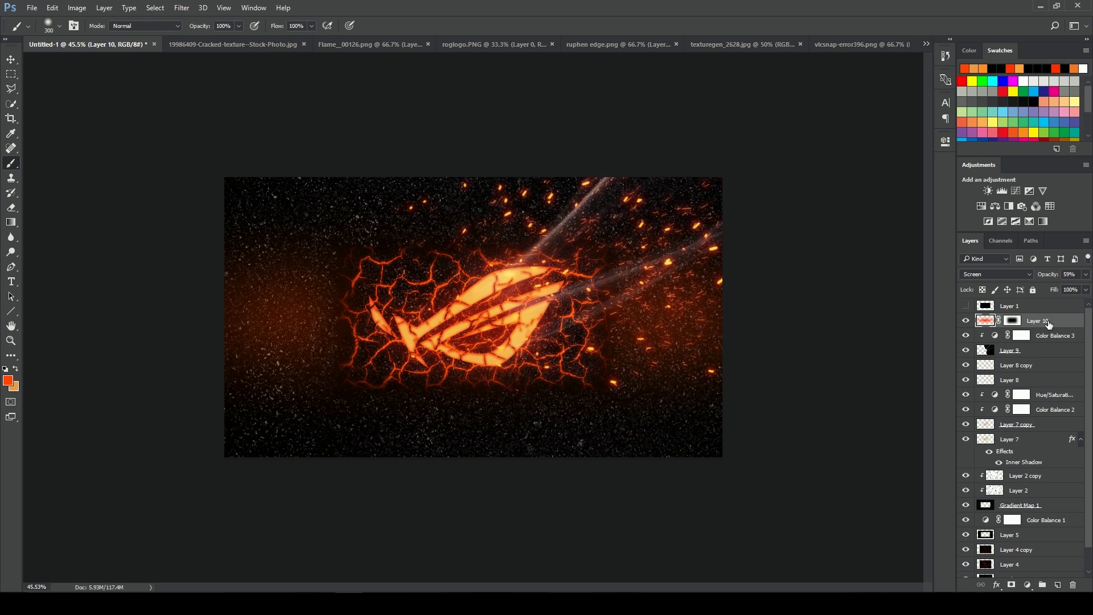
pyautogui.scroll(-1, 1040, 454)
pyautogui.keyDown('shift'); pyautogui.click(1028, 562); pyautogui.keyUp('shift')
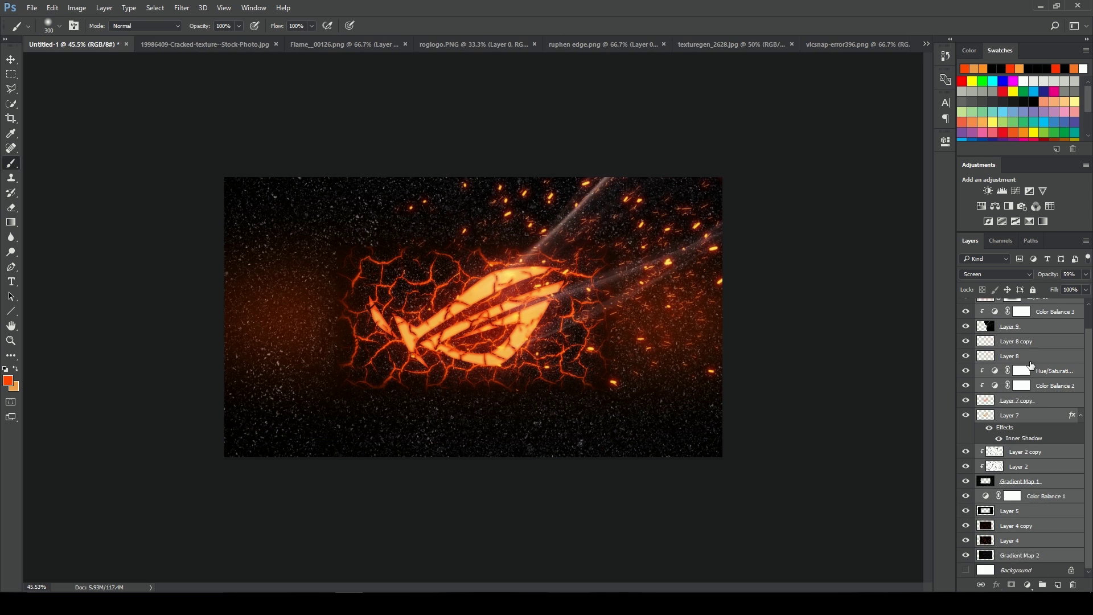
pyautogui.moveTo(1045, 331); pyautogui.dragTo(1043, 585)
# - Duplicate the group and merge the copy into a single layer
pyautogui.moveTo(1042, 327); pyautogui.dragTo(1058, 585)
pyautogui.rightClick(1014, 320)
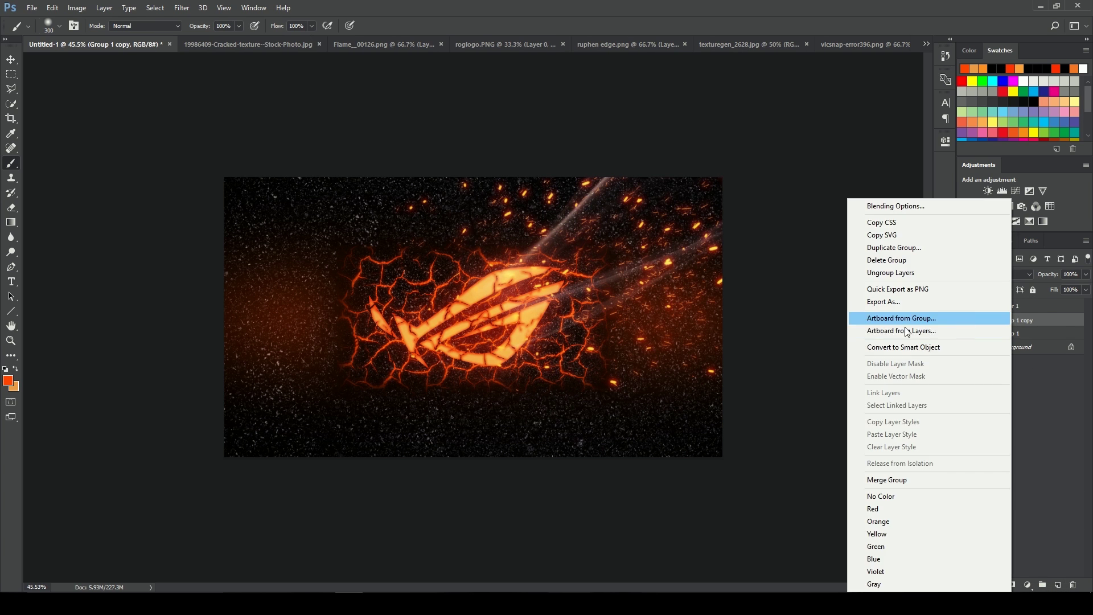
pyautogui.click(914, 482)
# - Apply a 15 px Tilt-Shift blur to the merged copy, with the focus band tilted diagonally along the logo and its limits widened on both sides
pyautogui.hotkey('ctrl', '+')
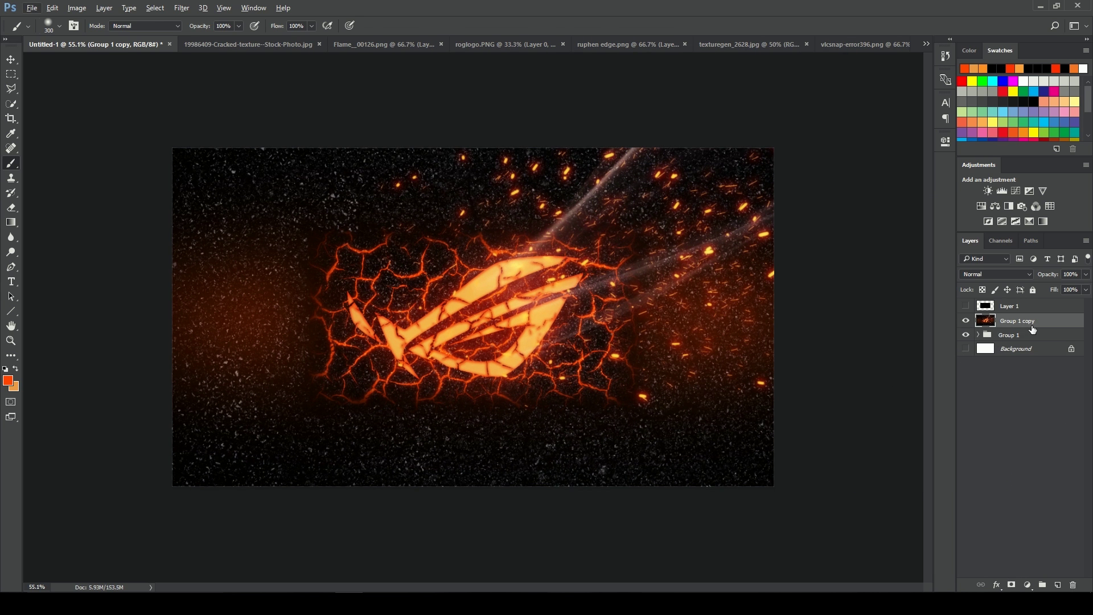
pyautogui.click(180, 9)
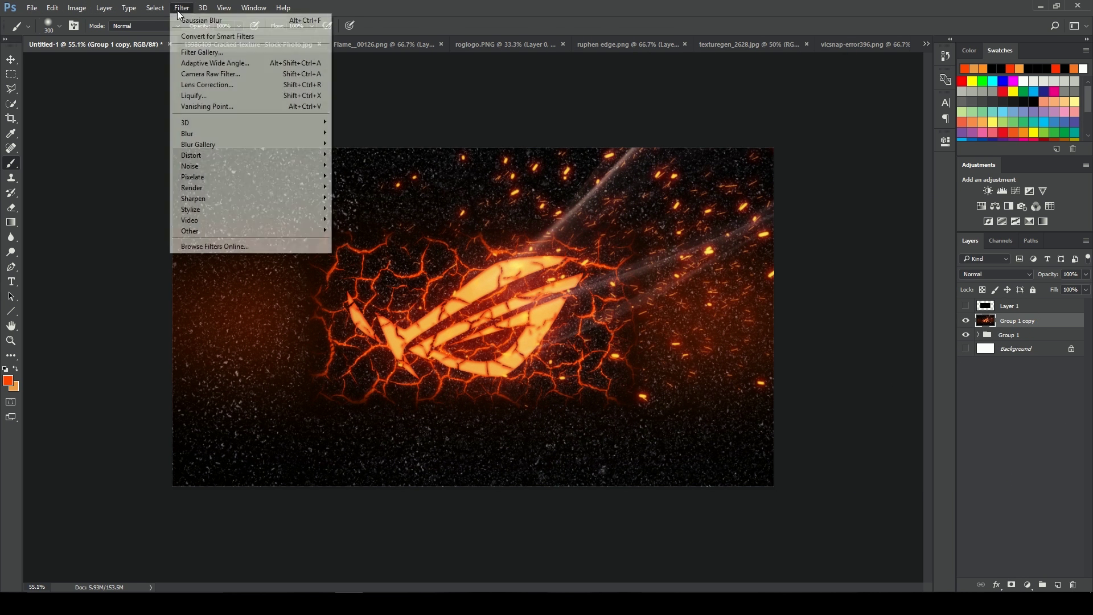
pyautogui.moveTo(289, 133)
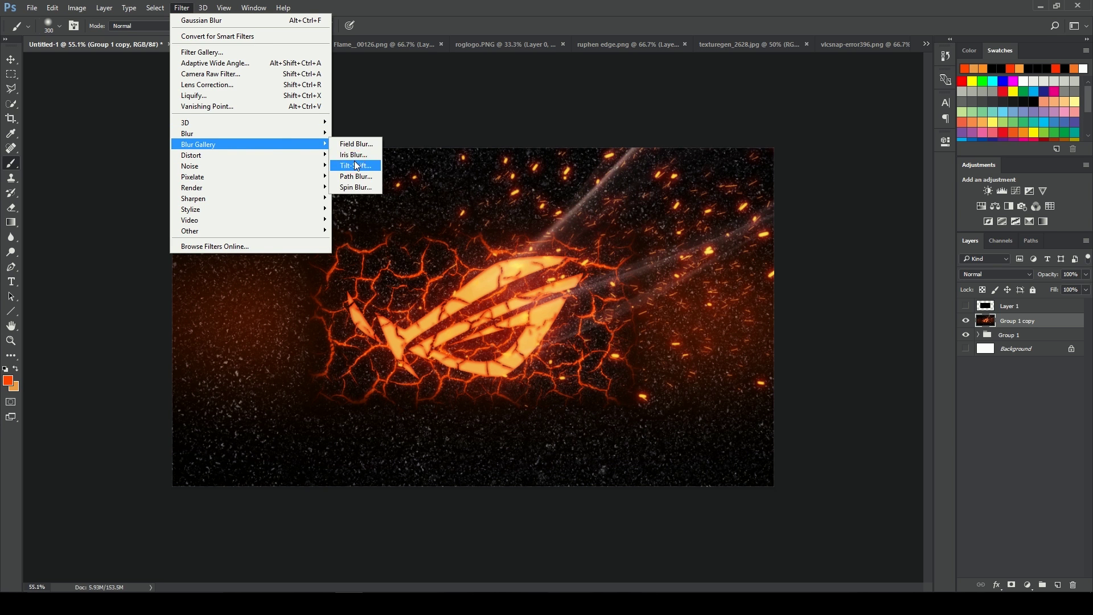
pyautogui.click(355, 161)
pyautogui.moveTo(482, 284); pyautogui.dragTo(442, 254)
pyautogui.moveTo(541, 329); pyautogui.dragTo(546, 382)
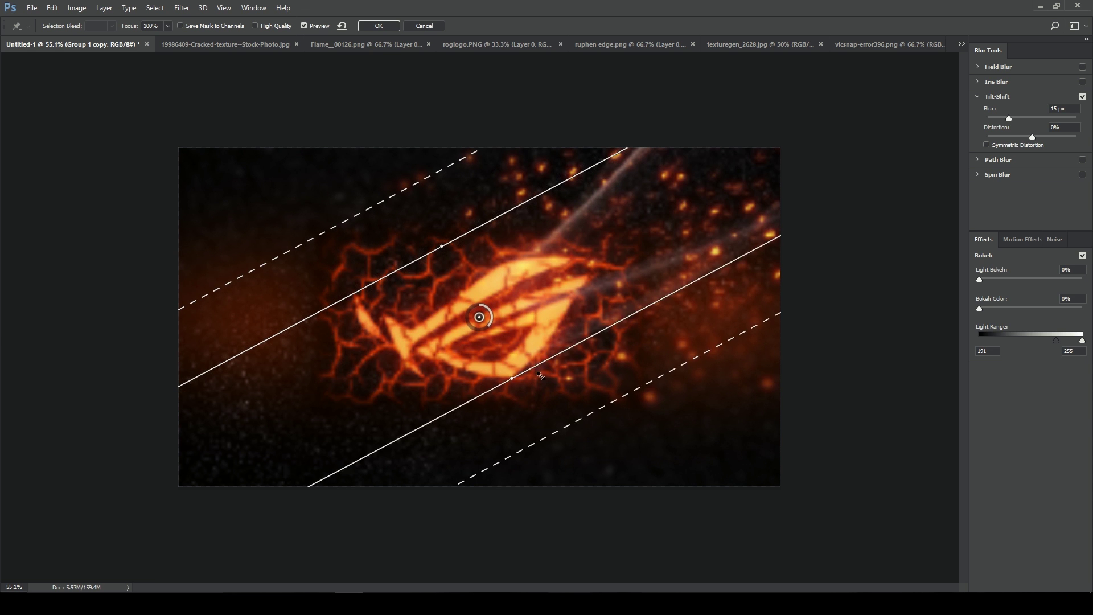
pyautogui.moveTo(647, 412); pyautogui.dragTo(687, 469)
pyautogui.moveTo(325, 231); pyautogui.dragTo(289, 176)
pyautogui.click(385, 26)
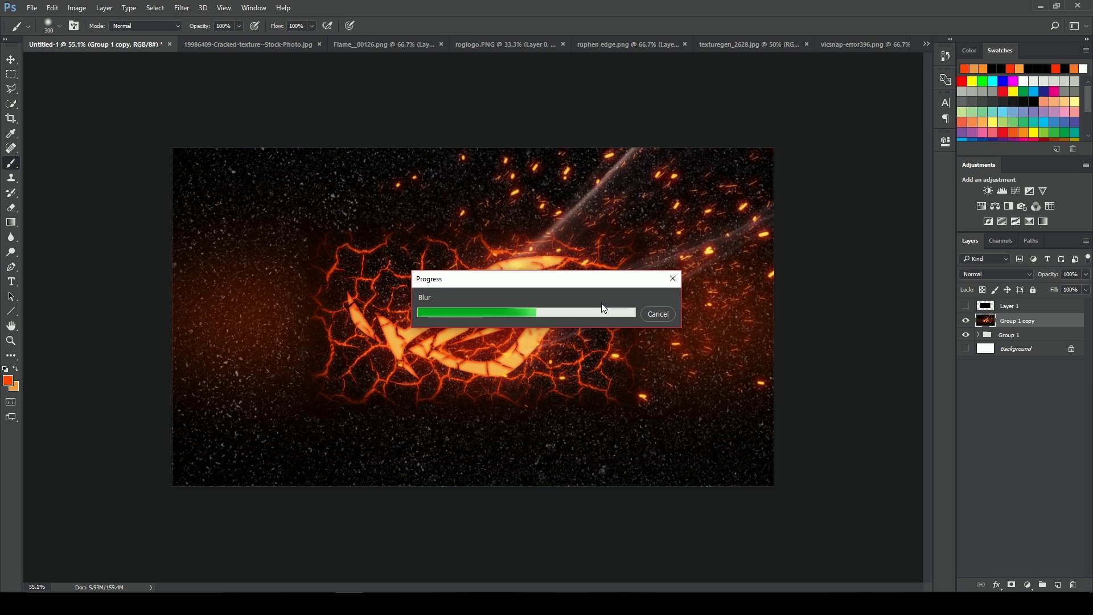
# - Add a Selective Color adjustment above the merged Group 1 copy layer and open its choice of color ranges
pyautogui.click(1019, 336)
pyautogui.click(1019, 321)
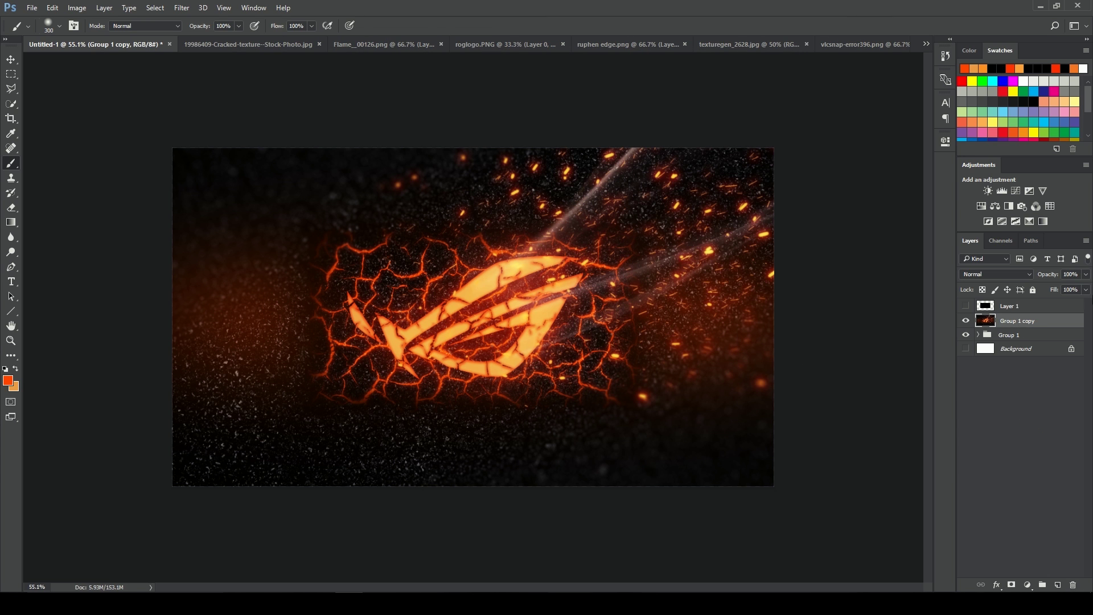
pyautogui.click(1044, 221)
pyautogui.click(820, 188)
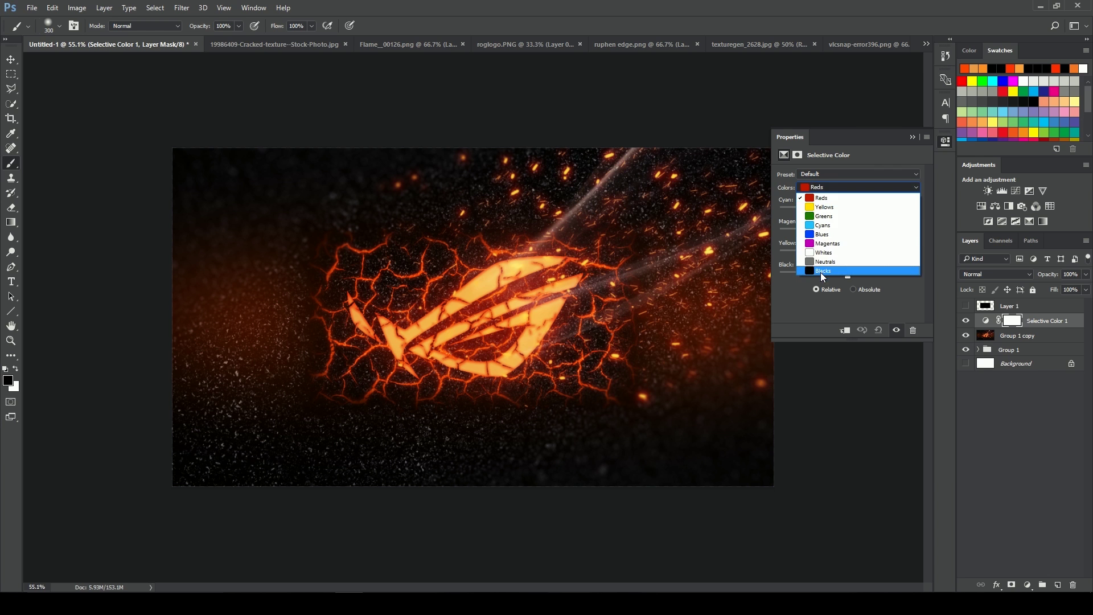